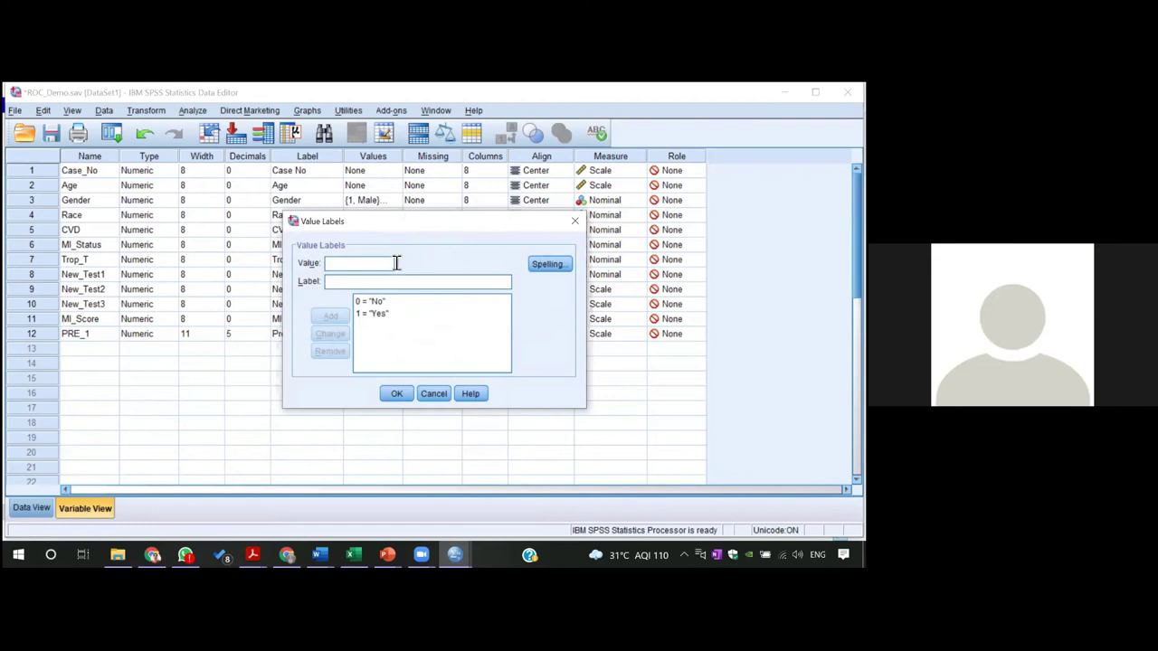
Read the problem statement in the Word document Demo Sheet_ROC Analysis (2) from the 3.ROC Analysis folder, and close the document.
{"action": "left_click", "coordinate": [396, 395]}
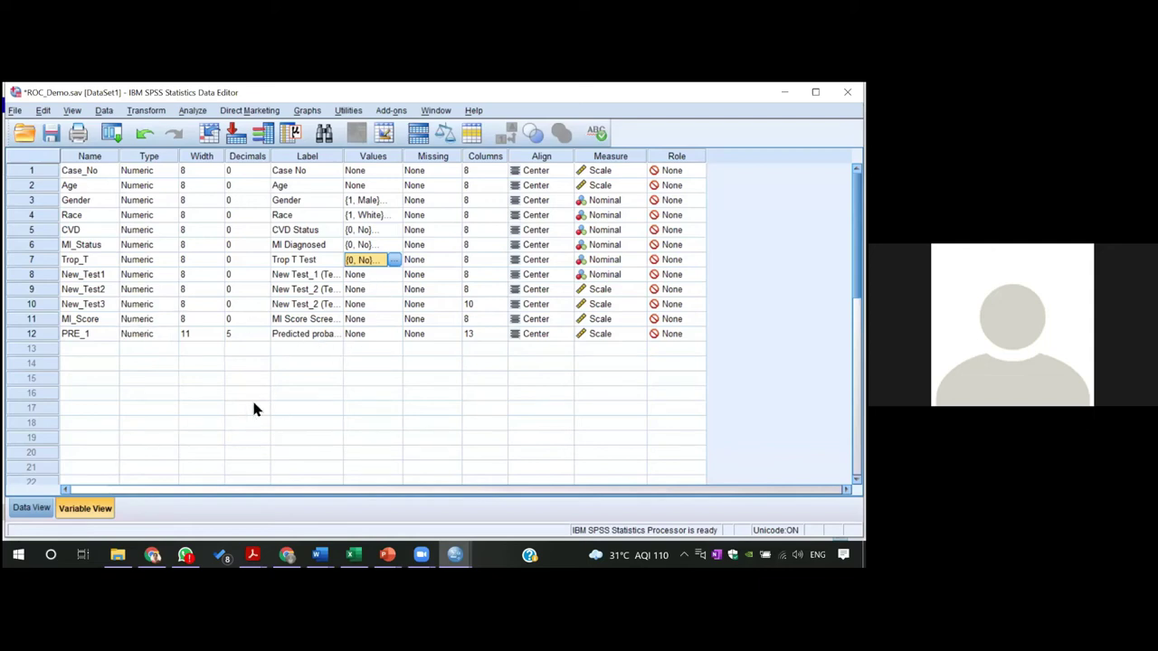
{"action": "left_click", "coordinate": [32, 508]}
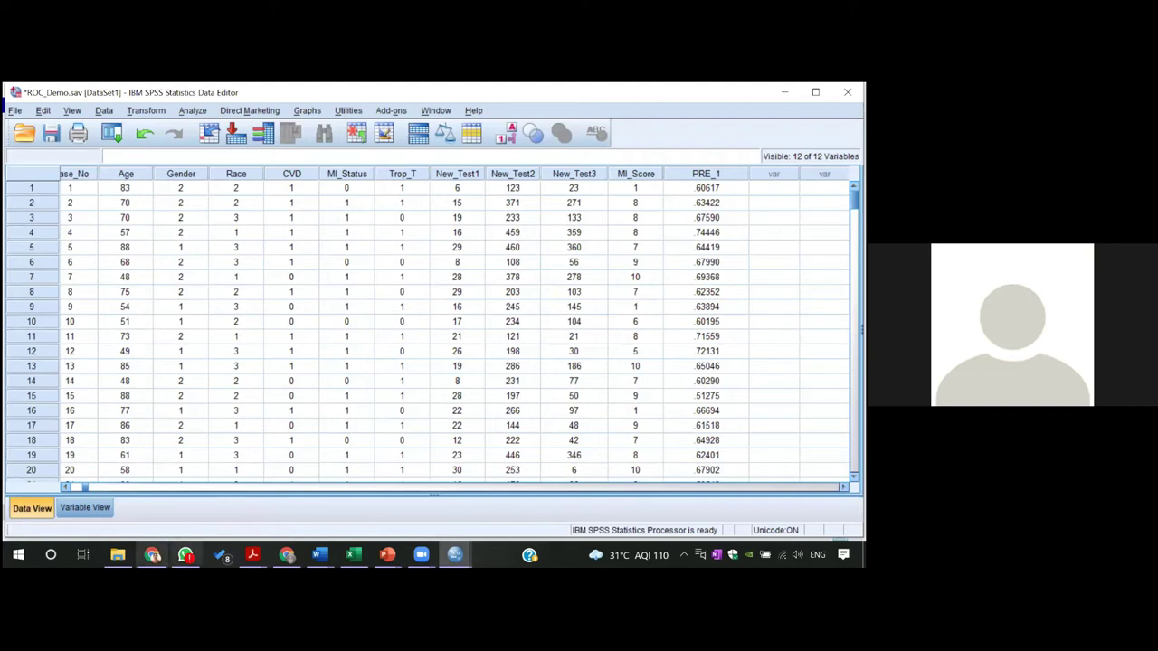
{"action": "mouse_move", "coordinate": [117, 555]}
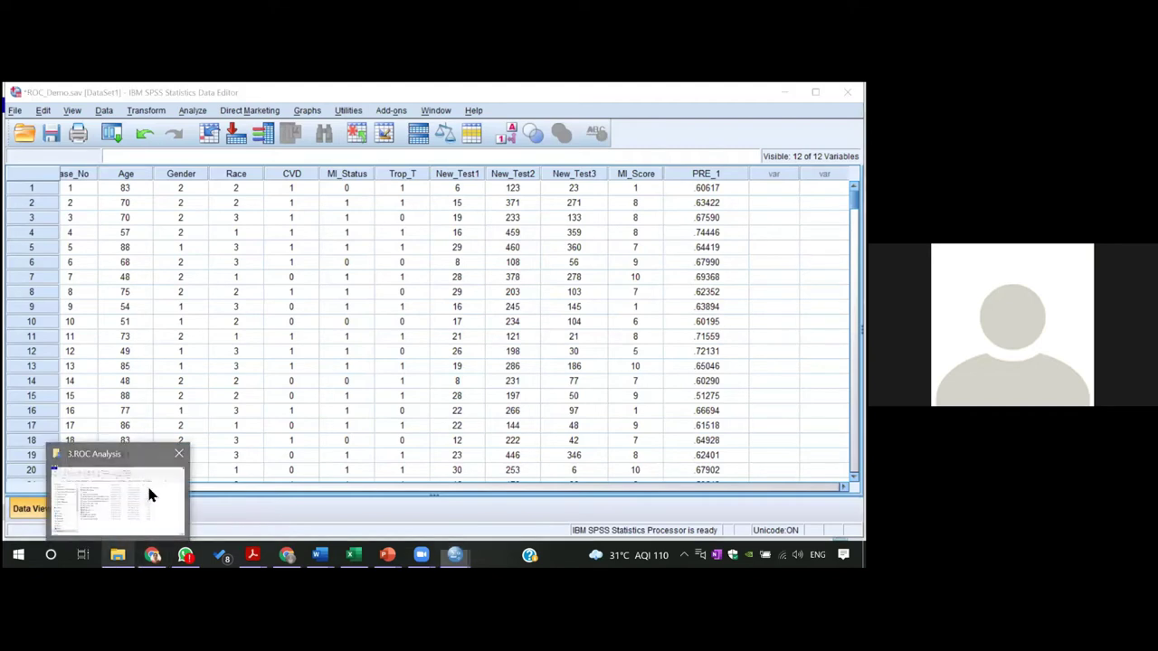
{"action": "left_click", "coordinate": [150, 496]}
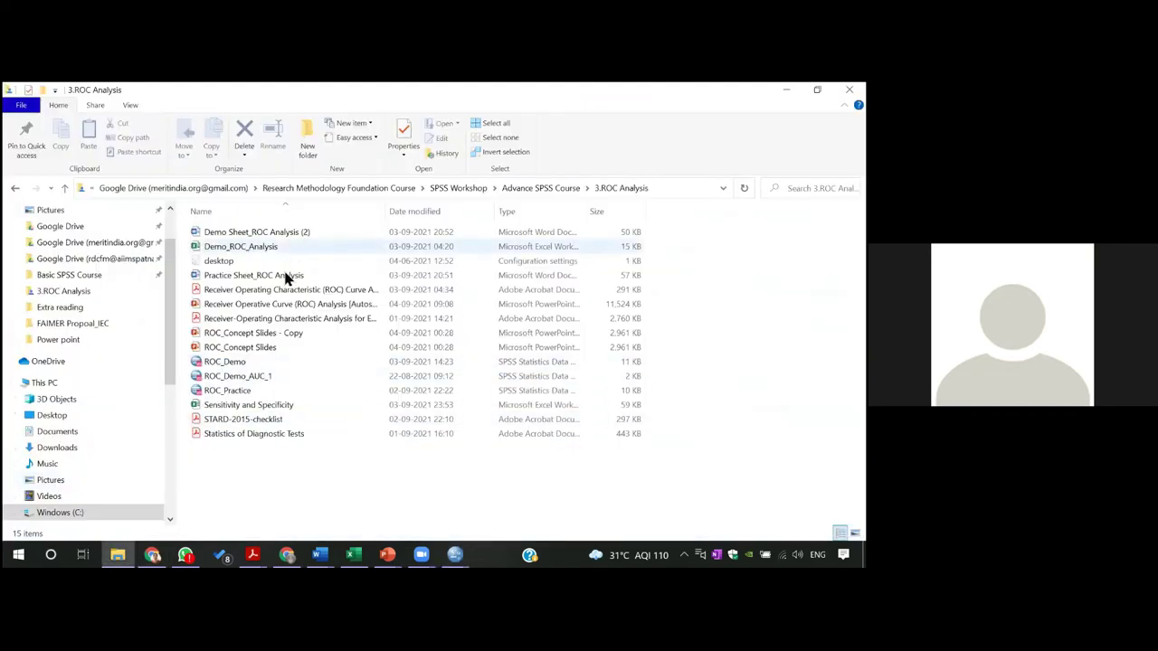
{"action": "double_click", "coordinate": [284, 231]}
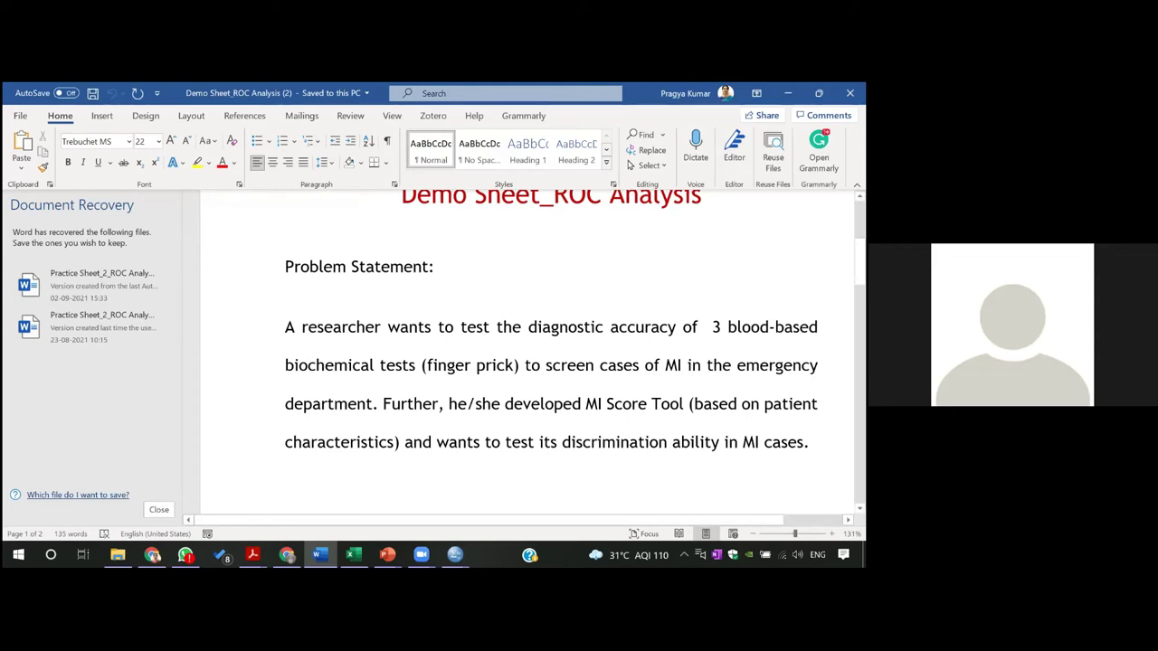
{"action": "left_click", "coordinate": [850, 92]}
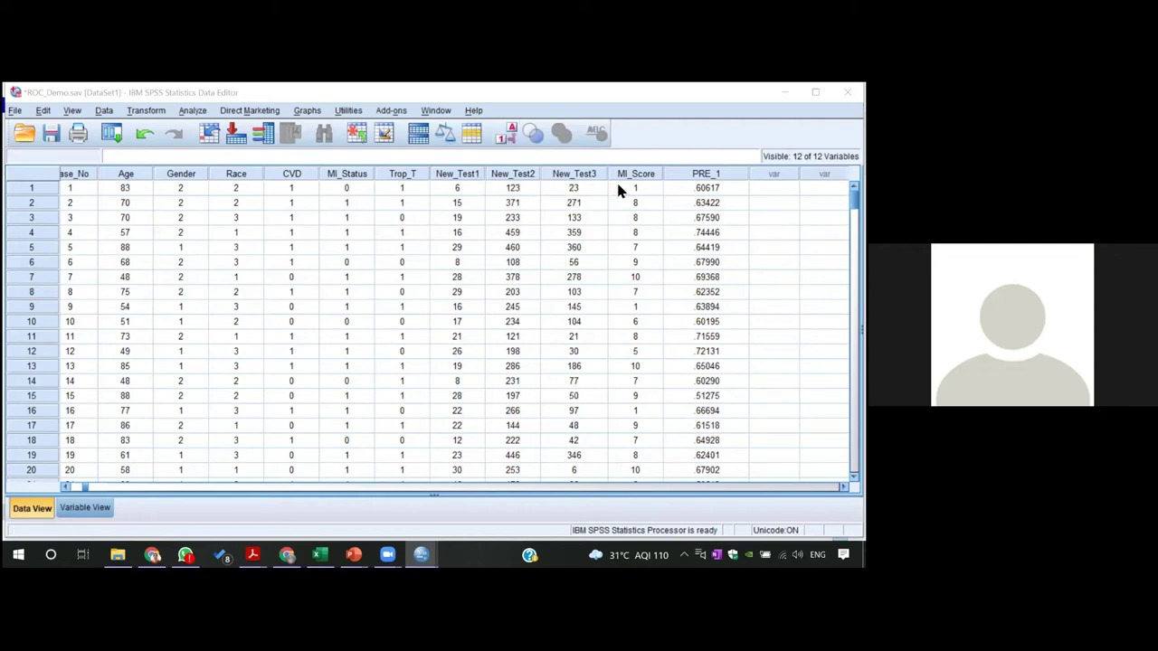
Set the measurement level of the variable New_Test1 to Scale.
{"action": "left_click", "coordinate": [193, 112]}
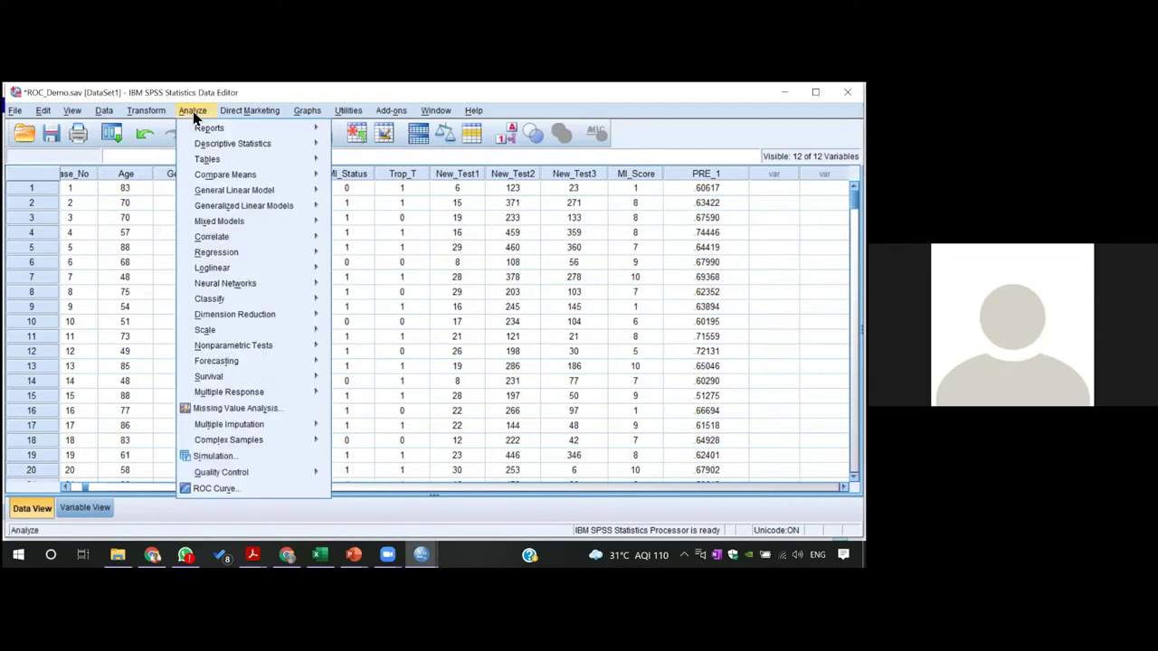
{"action": "left_click", "coordinate": [214, 489]}
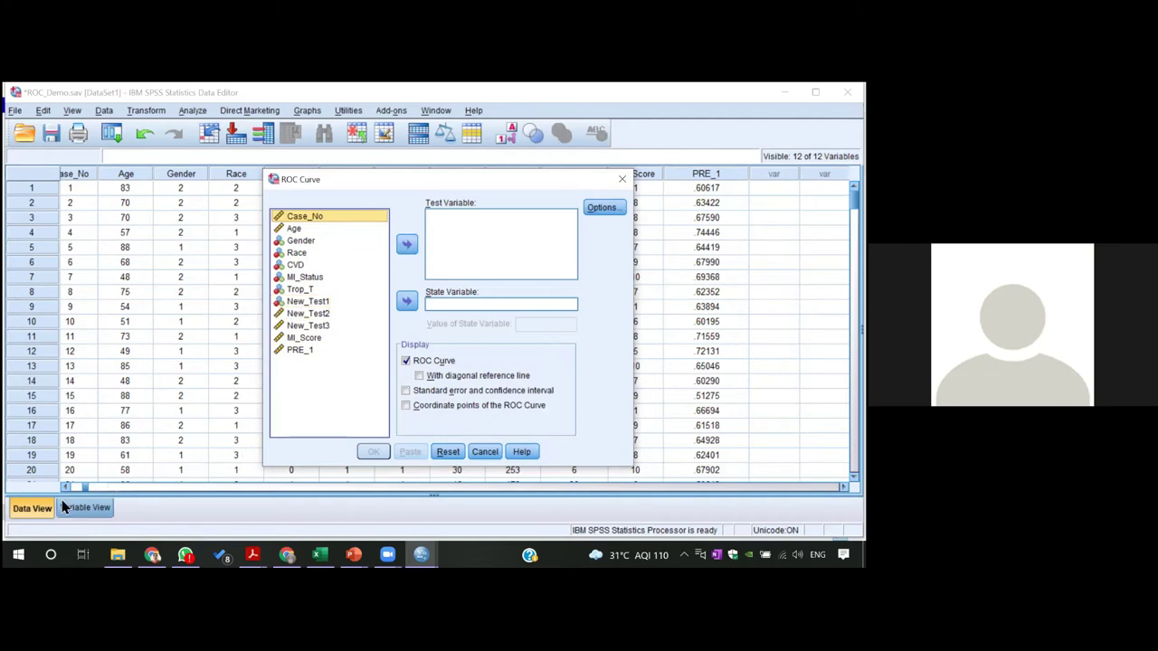
{"action": "left_click", "coordinate": [91, 504]}
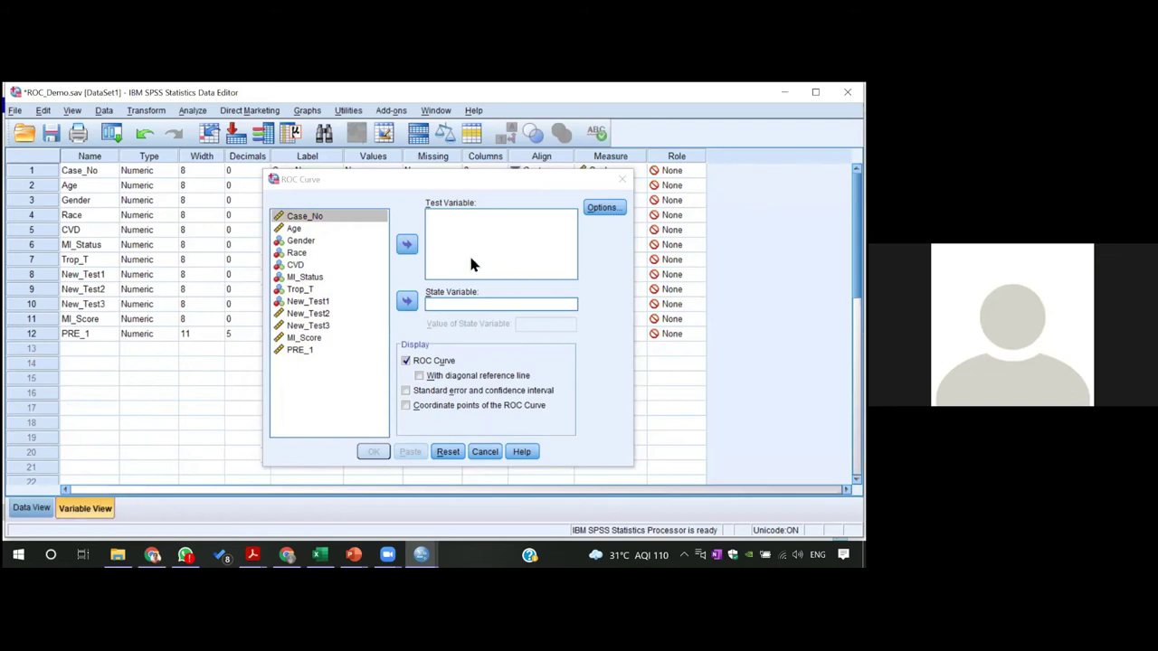
{"action": "left_click", "coordinate": [620, 337]}
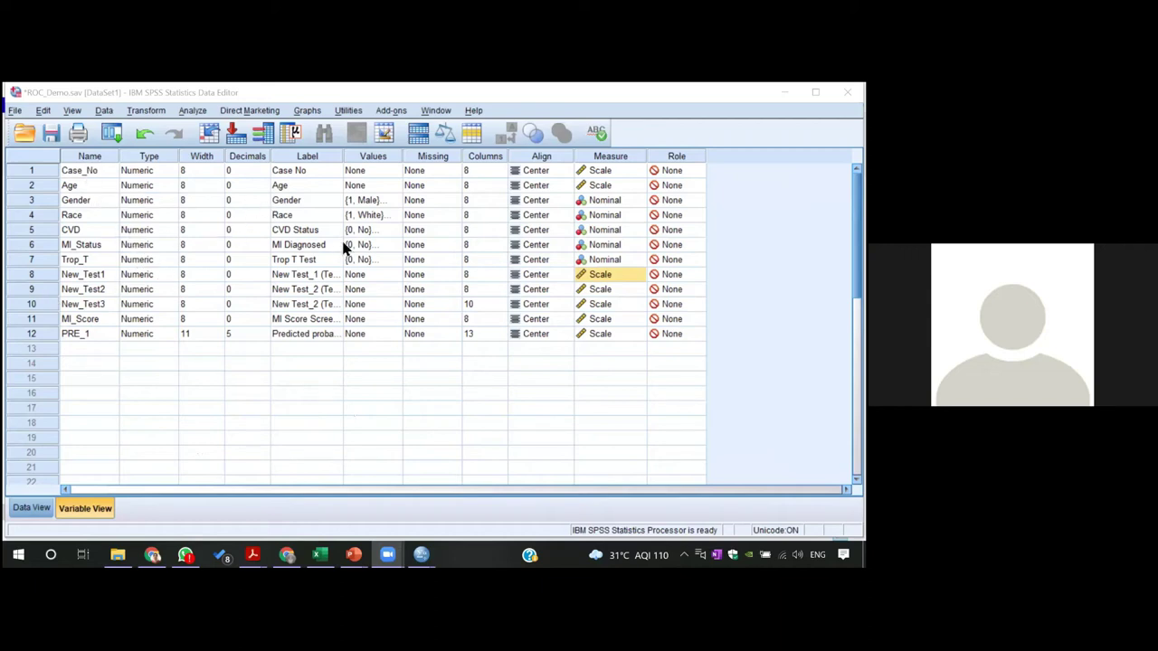
Check the value labels defined for the CVD, MI_Status and Trop_T variables without changing them.
{"action": "left_click", "coordinate": [398, 231]}
{"action": "left_click", "coordinate": [395, 230]}
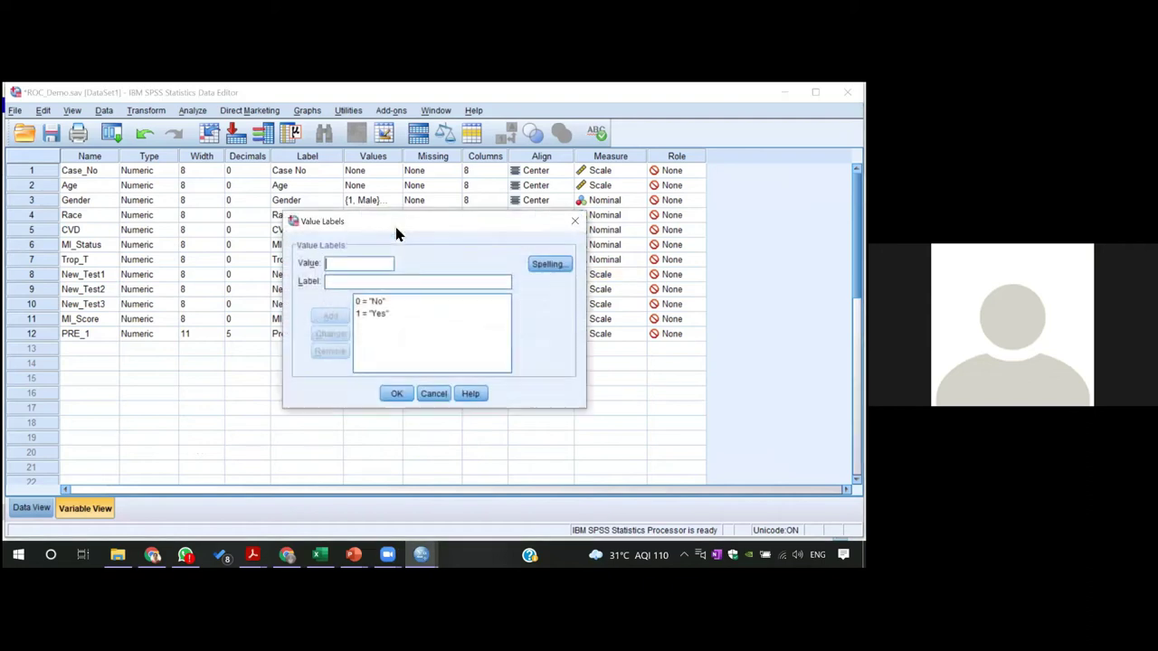
{"action": "left_click", "coordinate": [399, 395]}
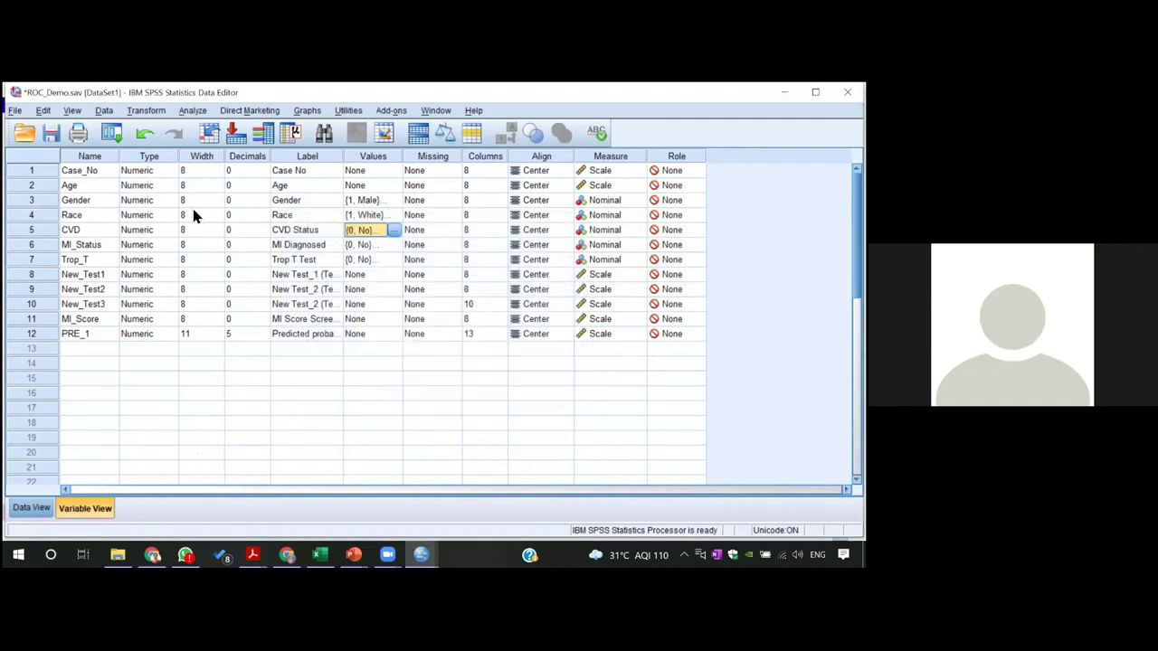
{"action": "double_click", "coordinate": [392, 248]}
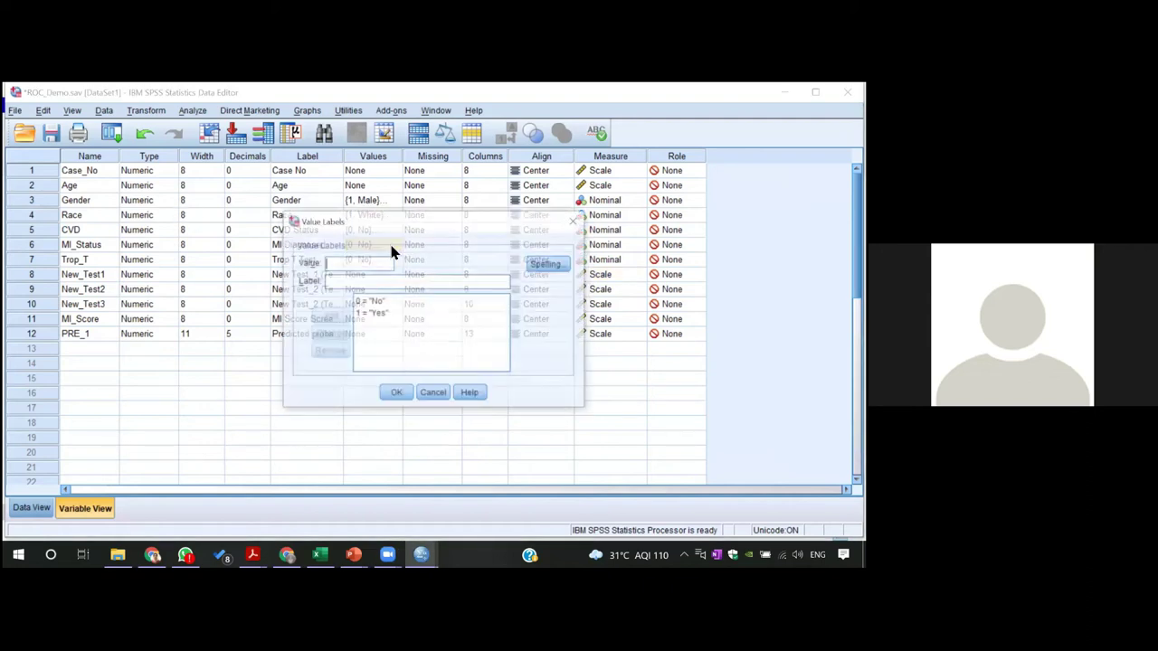
{"action": "left_click", "coordinate": [392, 394]}
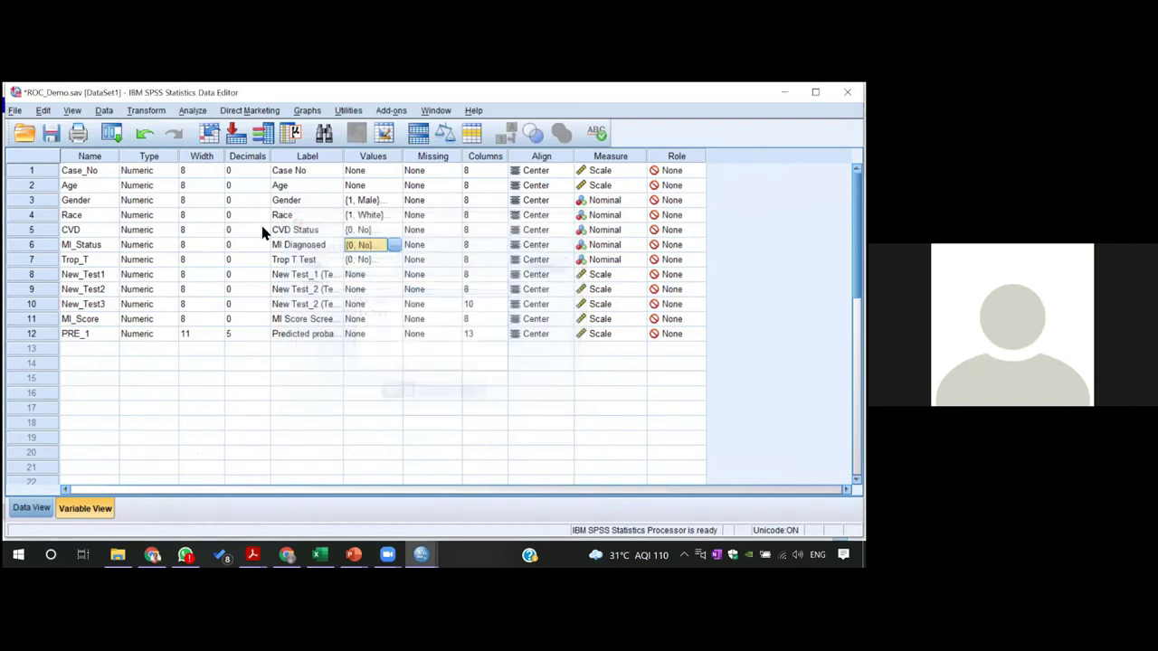
{"action": "double_click", "coordinate": [394, 259]}
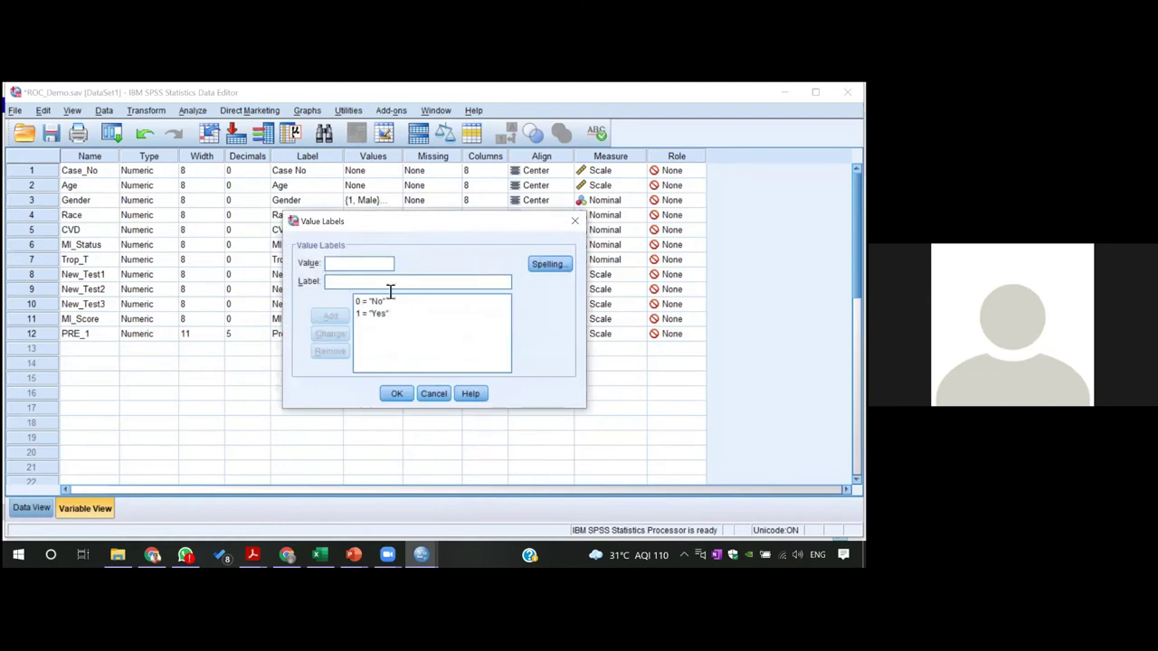
{"action": "left_click", "coordinate": [396, 396]}
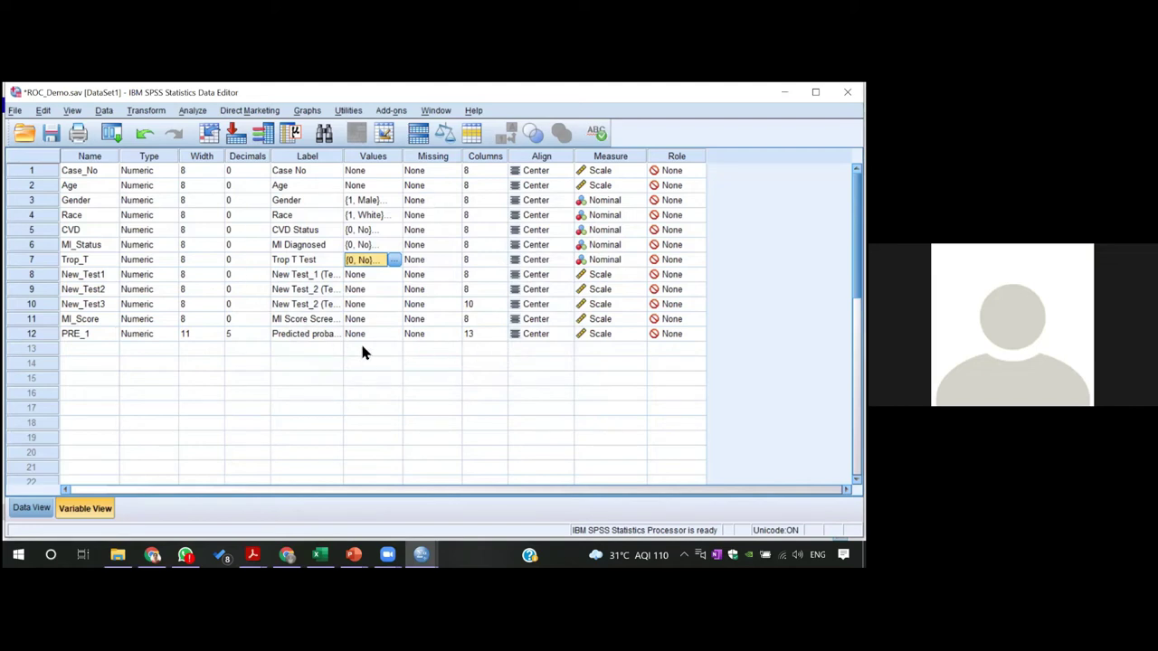
Review the case data from the first row to the last, and return to the first case.
{"action": "left_click", "coordinate": [31, 509]}
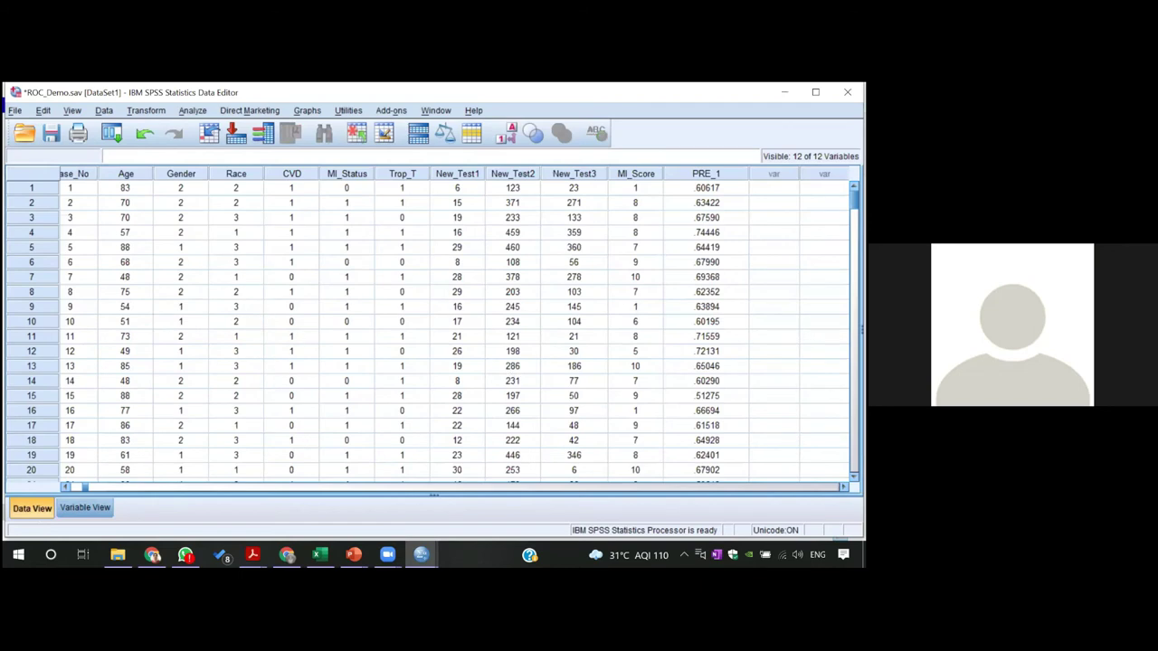
{"action": "scroll", "coordinate": [430, 325], "scroll_direction": "down", "scroll_amount": 20}
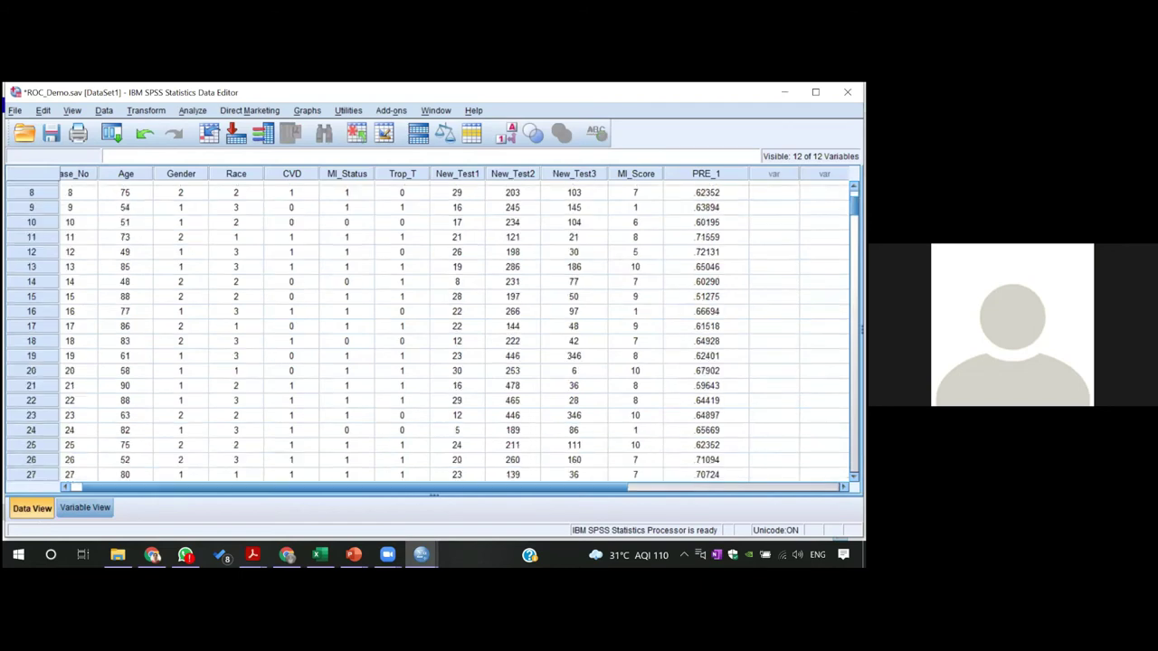
{"action": "scroll", "coordinate": [429, 326], "scroll_direction": "down", "scroll_amount": 20}
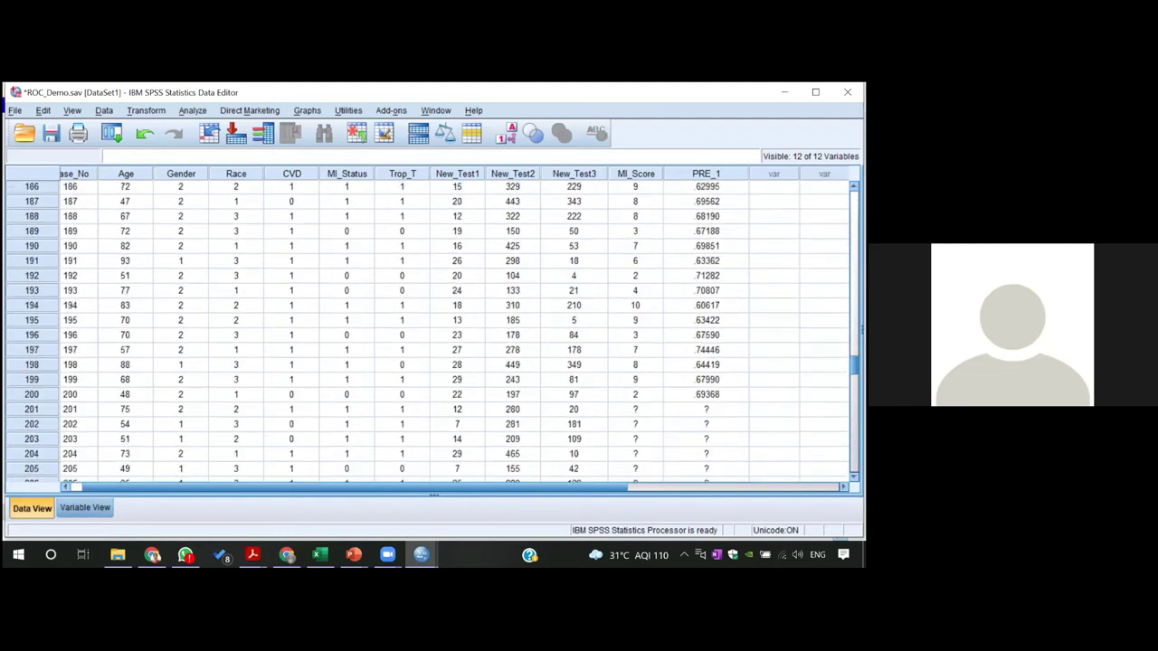
{"action": "scroll", "coordinate": [430, 326], "scroll_direction": "down", "scroll_amount": 15}
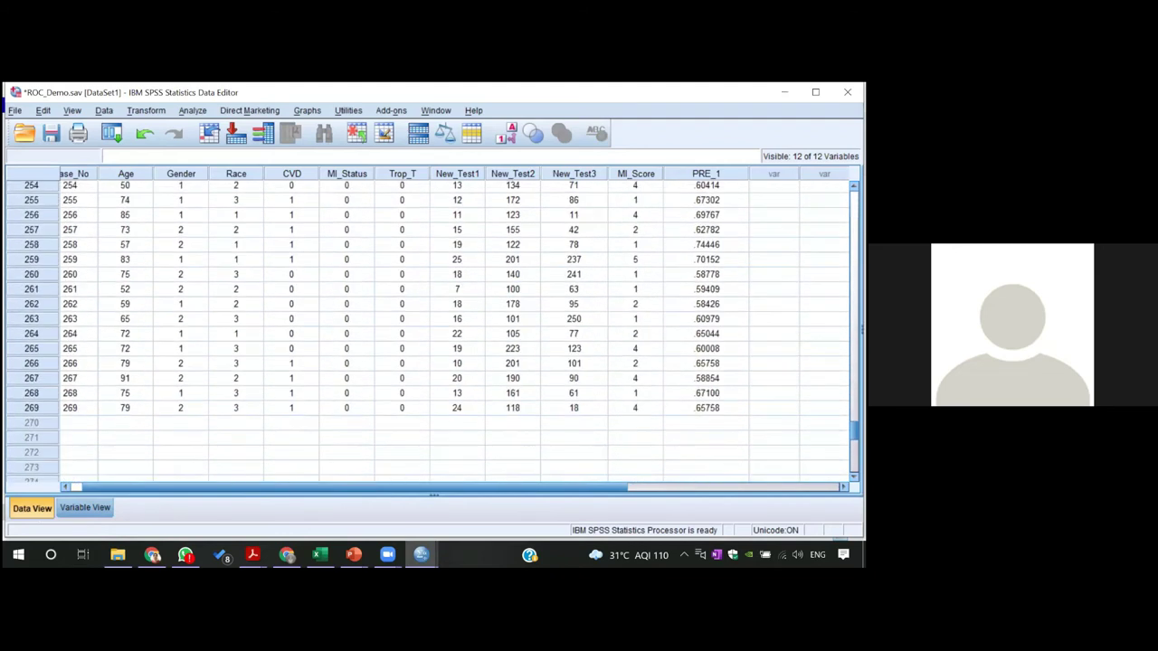
{"action": "scroll", "coordinate": [433, 332], "scroll_direction": "up", "scroll_amount": 20}
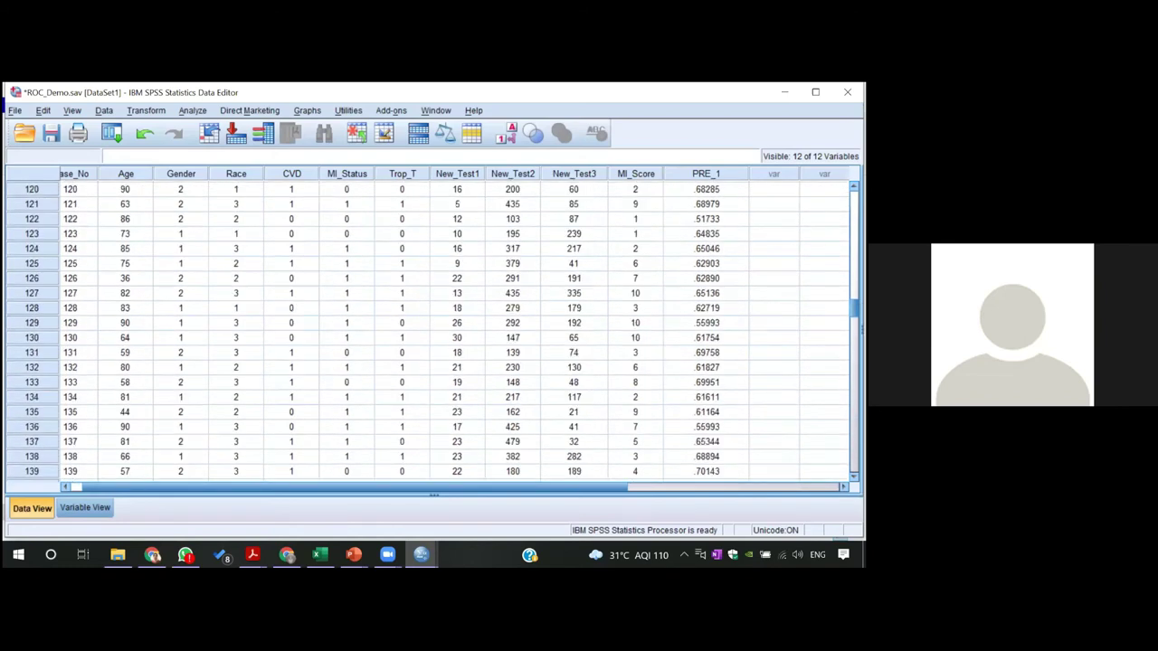
{"action": "scroll", "coordinate": [433, 332], "scroll_direction": "up", "scroll_amount": 20}
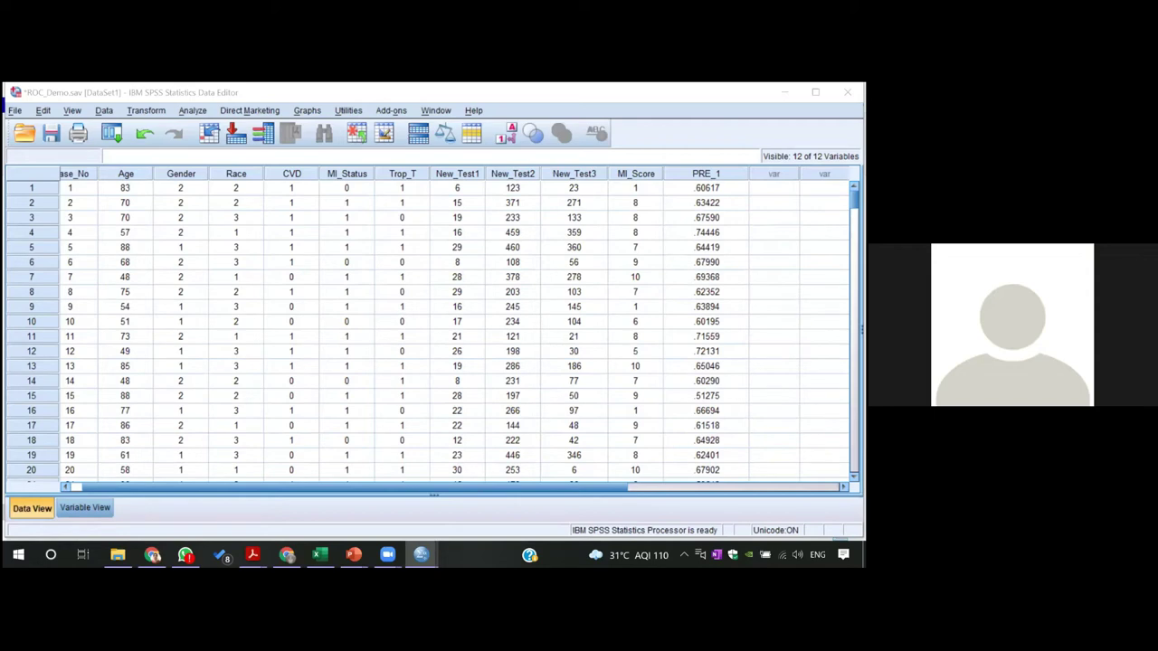
Delete the predicted probability variable PRE_1 from the dataset.
{"action": "left_click", "coordinate": [705, 172]}
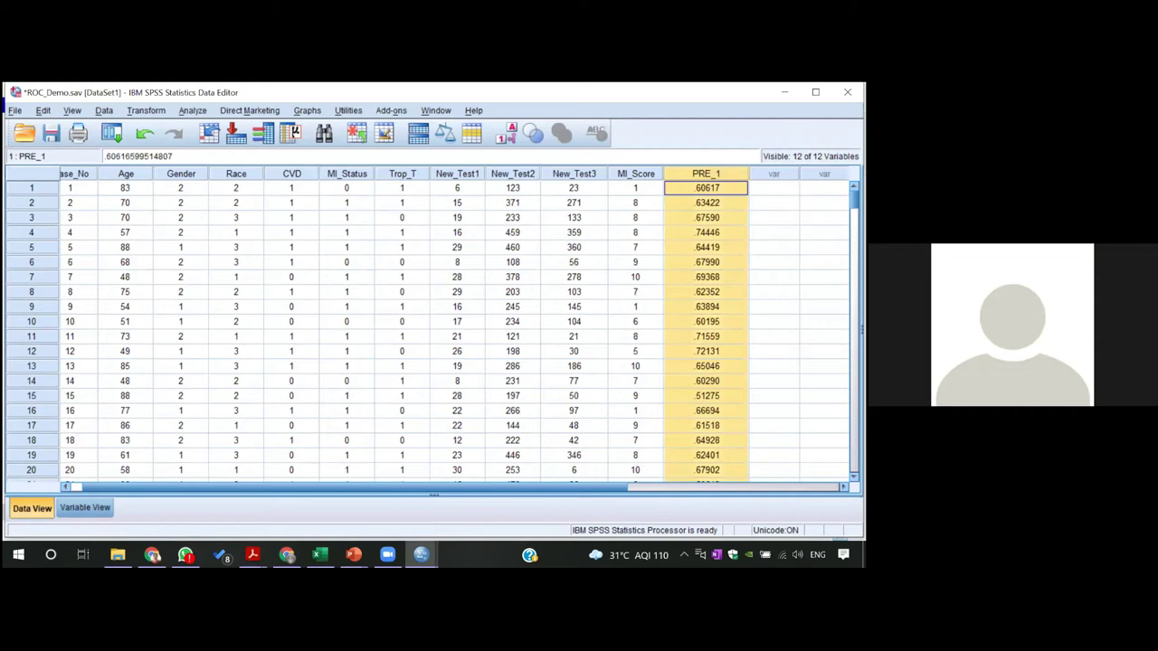
{"action": "right_click", "coordinate": [715, 172]}
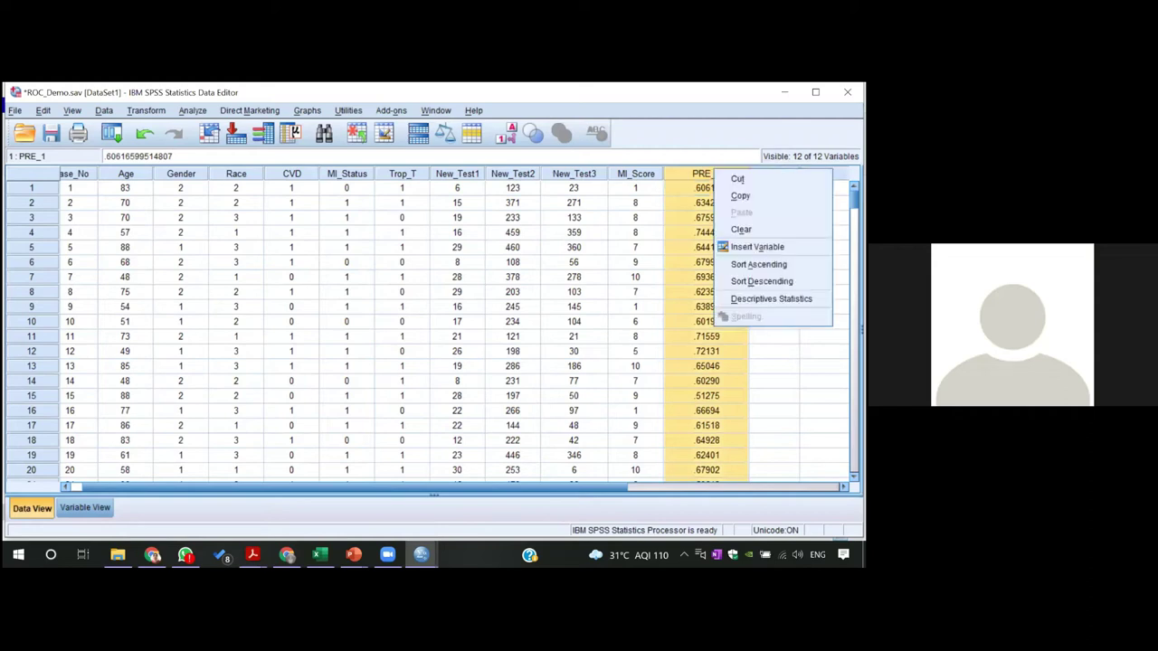
{"action": "key", "text": "Delete"}
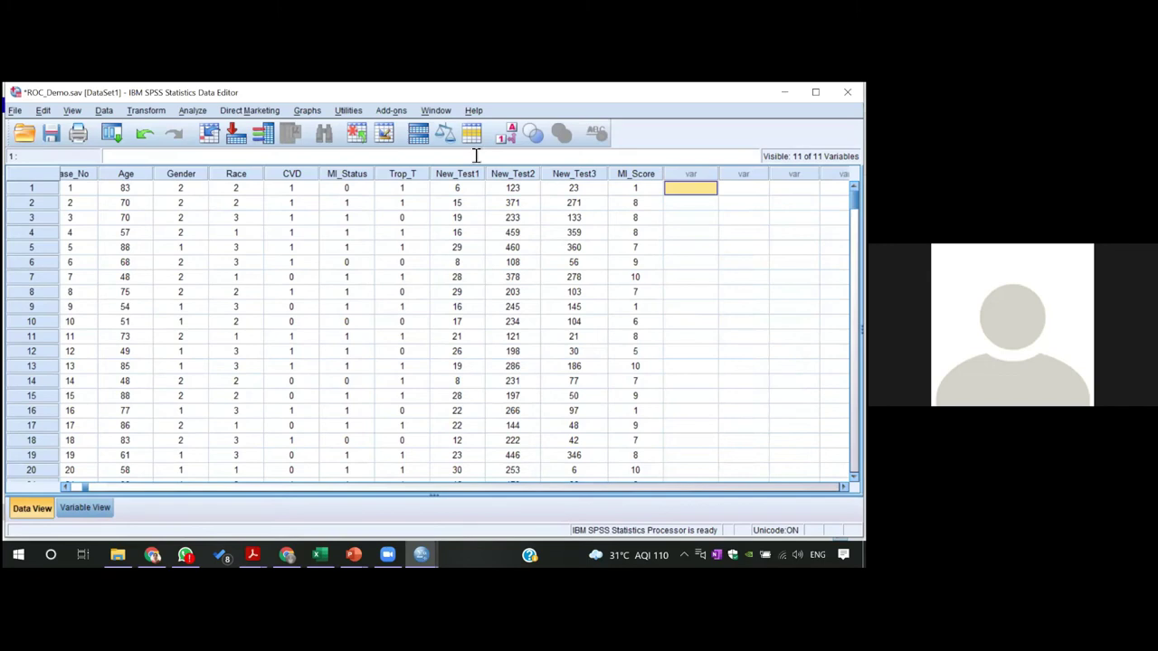
Set up a ROC Curve analysis with New_Test1 as the test variable and MI_Status as the state variable with value 1.
{"action": "left_click", "coordinate": [192, 110]}
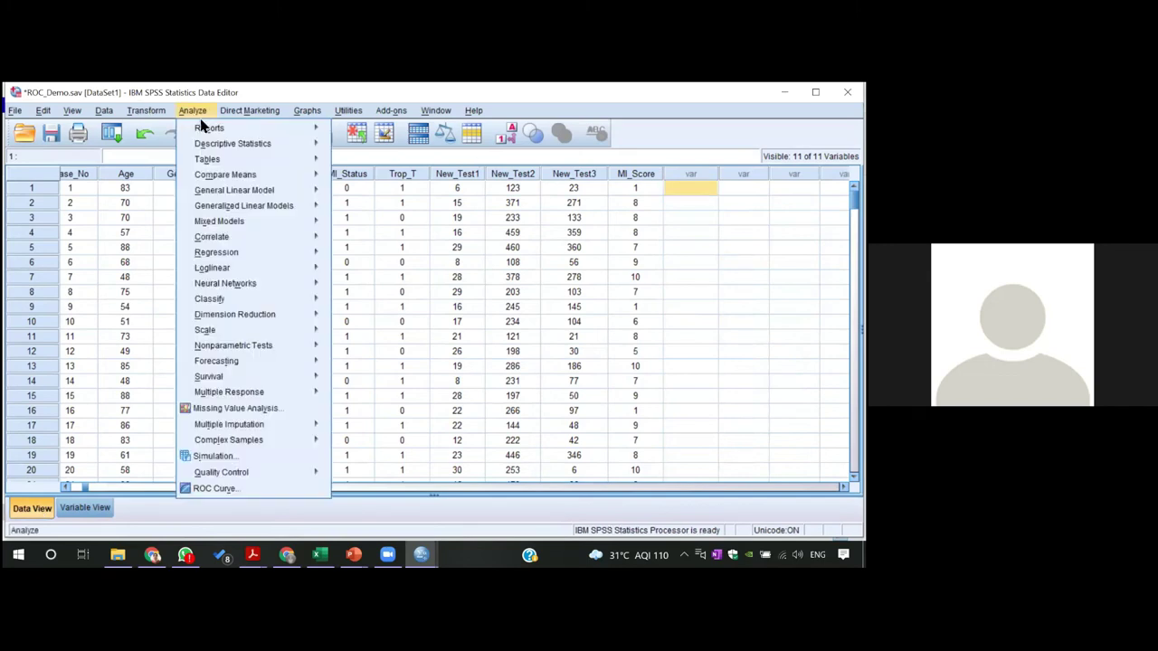
{"action": "left_click", "coordinate": [217, 489]}
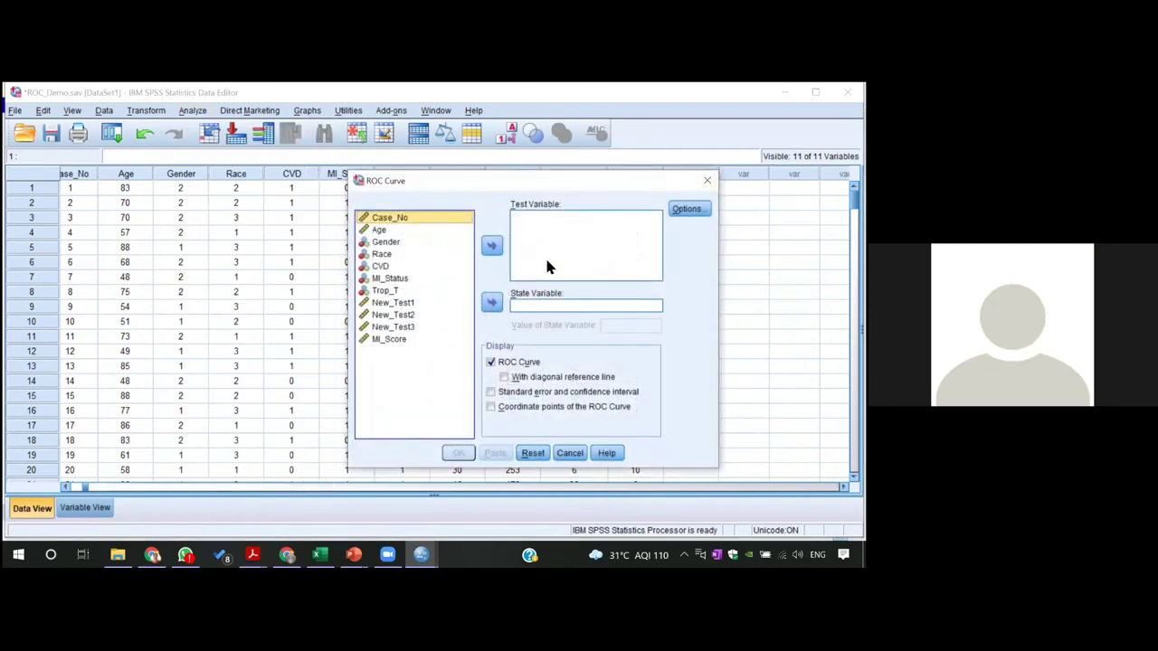
{"action": "left_click", "coordinate": [401, 304]}
{"action": "left_click", "coordinate": [491, 248]}
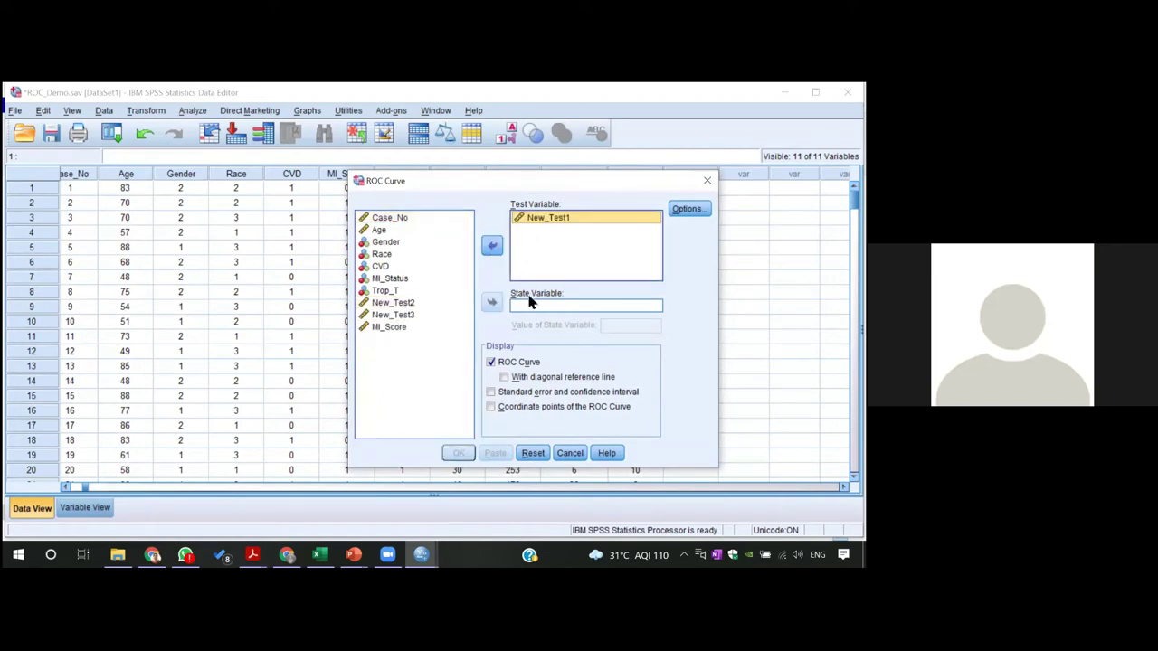
{"action": "left_click", "coordinate": [397, 281]}
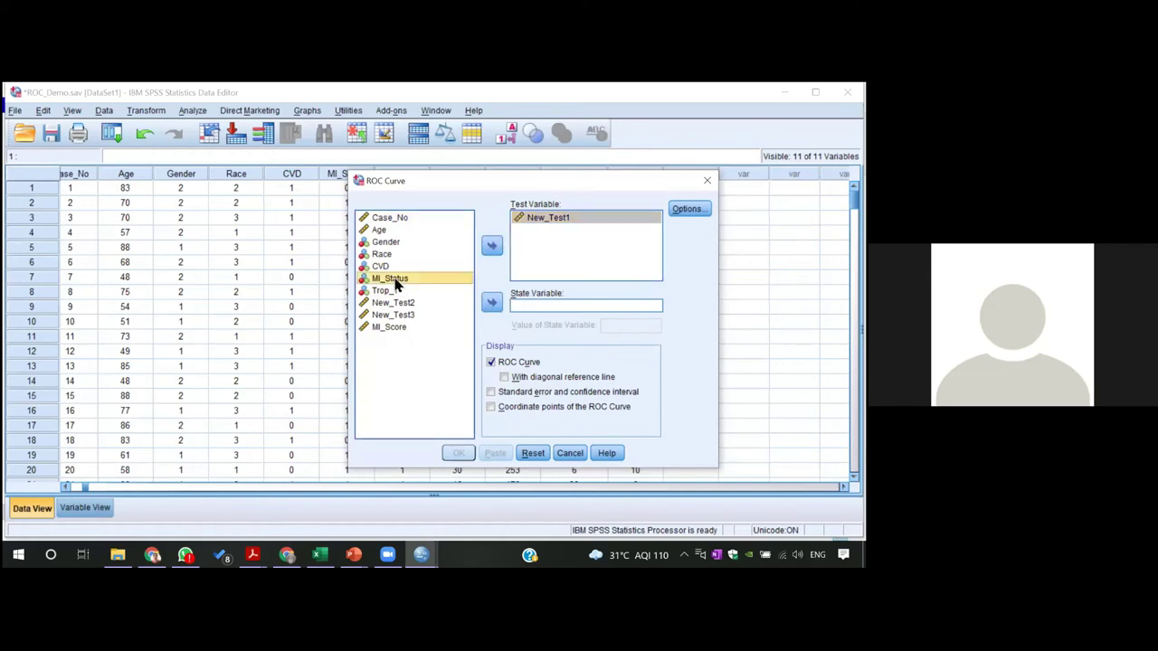
{"action": "left_click", "coordinate": [491, 304]}
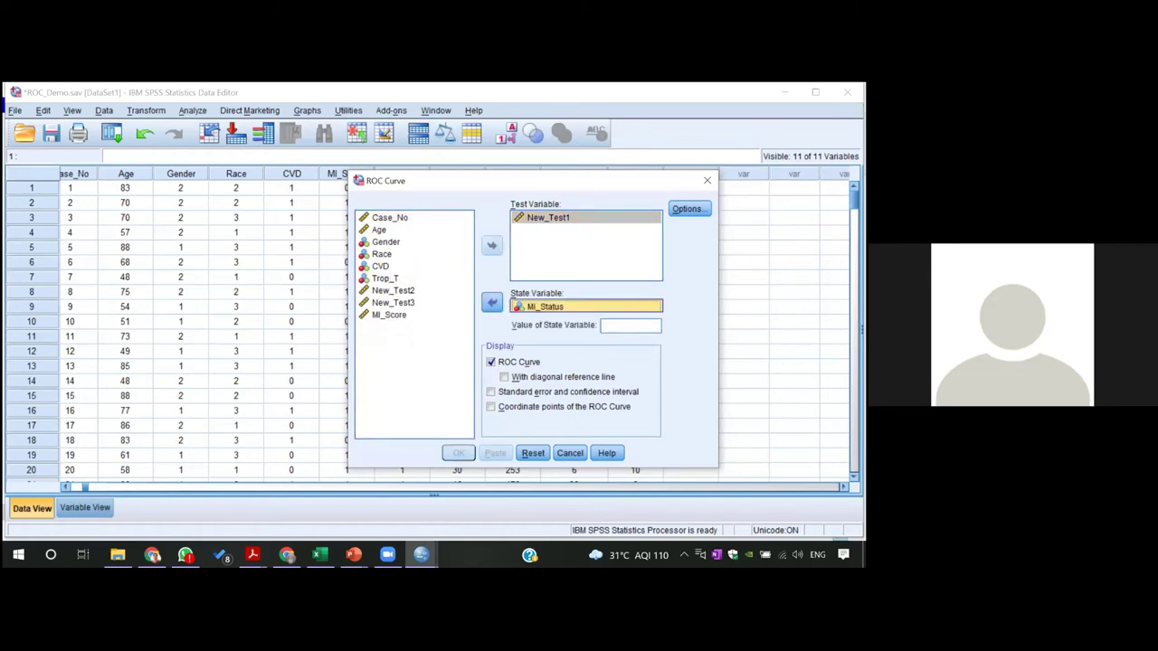
{"action": "left_click", "coordinate": [616, 330]}
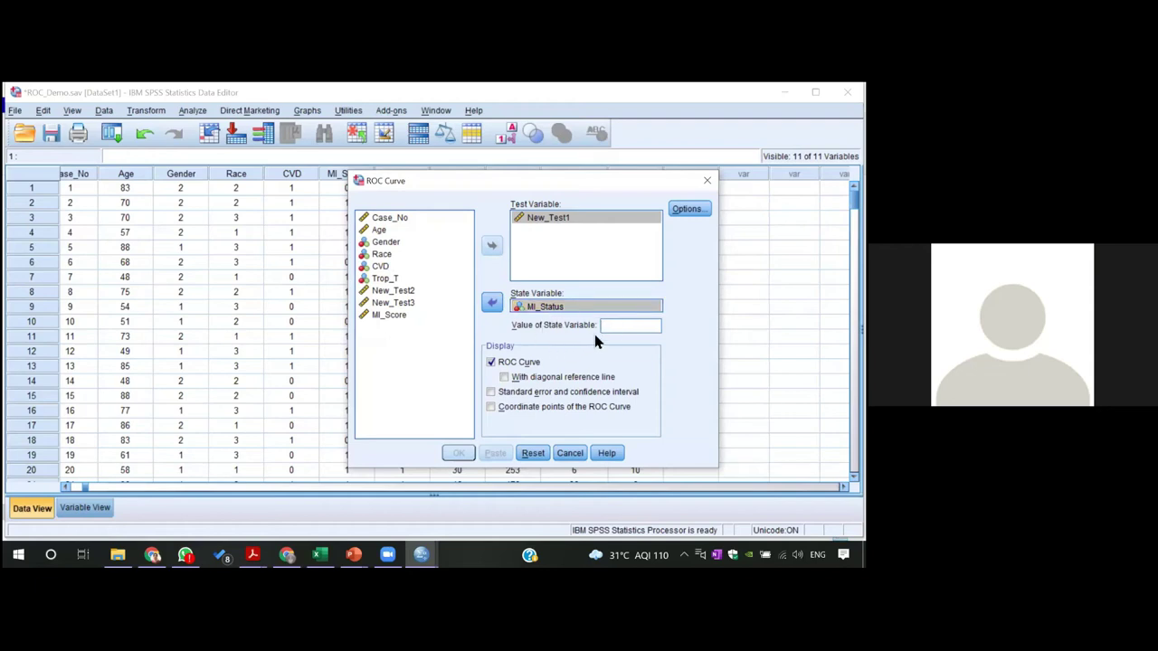
{"action": "type", "text": "1"}
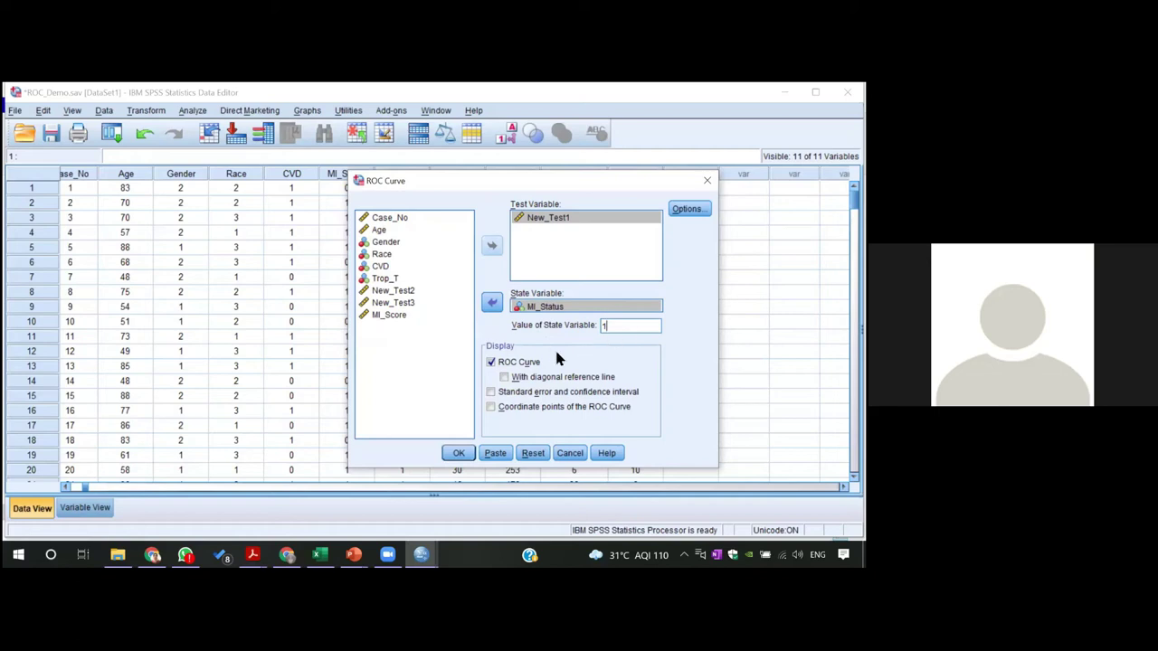
Include the diagonal reference line, standard error and confidence interval, and coordinate points of the ROC curve in the analysis output.
{"action": "left_click", "coordinate": [503, 378]}
{"action": "left_click", "coordinate": [491, 394]}
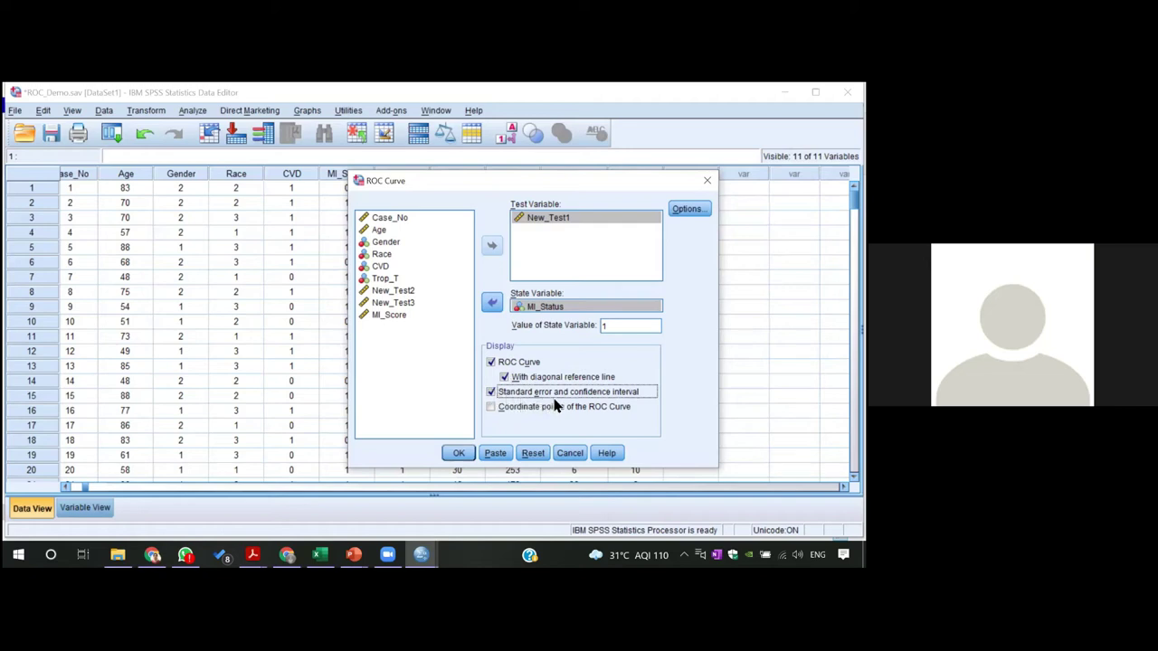
{"action": "left_click", "coordinate": [489, 409]}
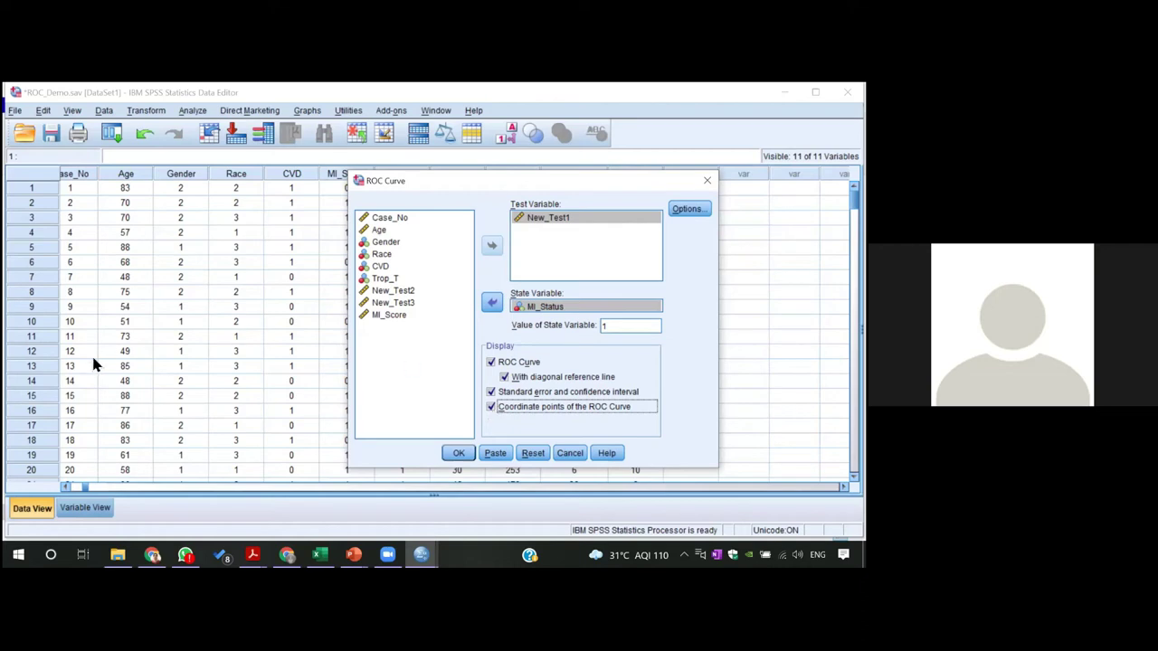
{"action": "left_click", "coordinate": [34, 509]}
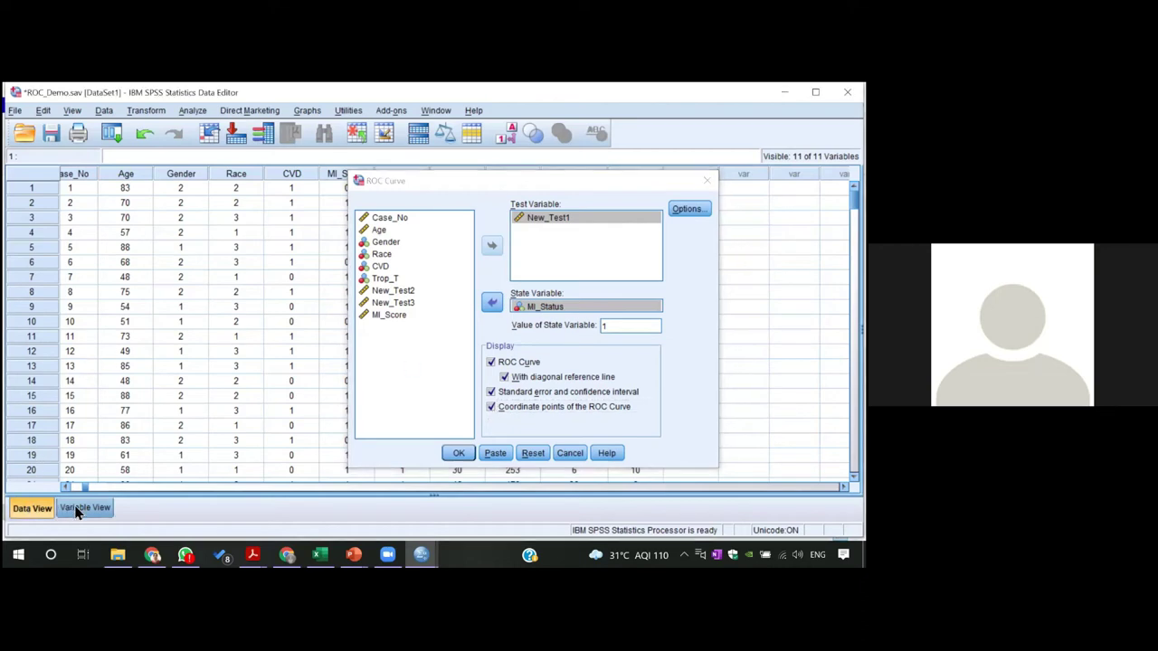
Check the value labels defined for MI_Status in the variable definitions, keeping the ROC Curve setup open.
{"action": "left_click", "coordinate": [79, 508]}
{"action": "left_click", "coordinate": [522, 225]}
{"action": "left_click_drag", "start_coordinate": [452, 181], "coordinate": [542, 198]}
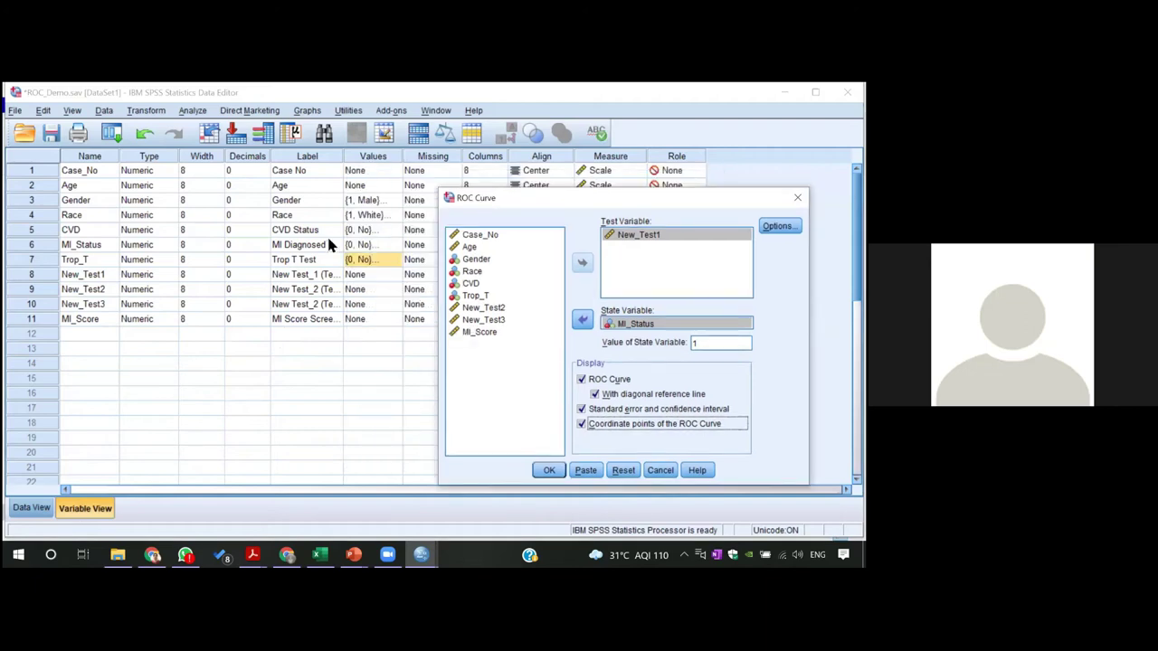
{"action": "left_click", "coordinate": [393, 245]}
{"action": "left_click", "coordinate": [395, 245]}
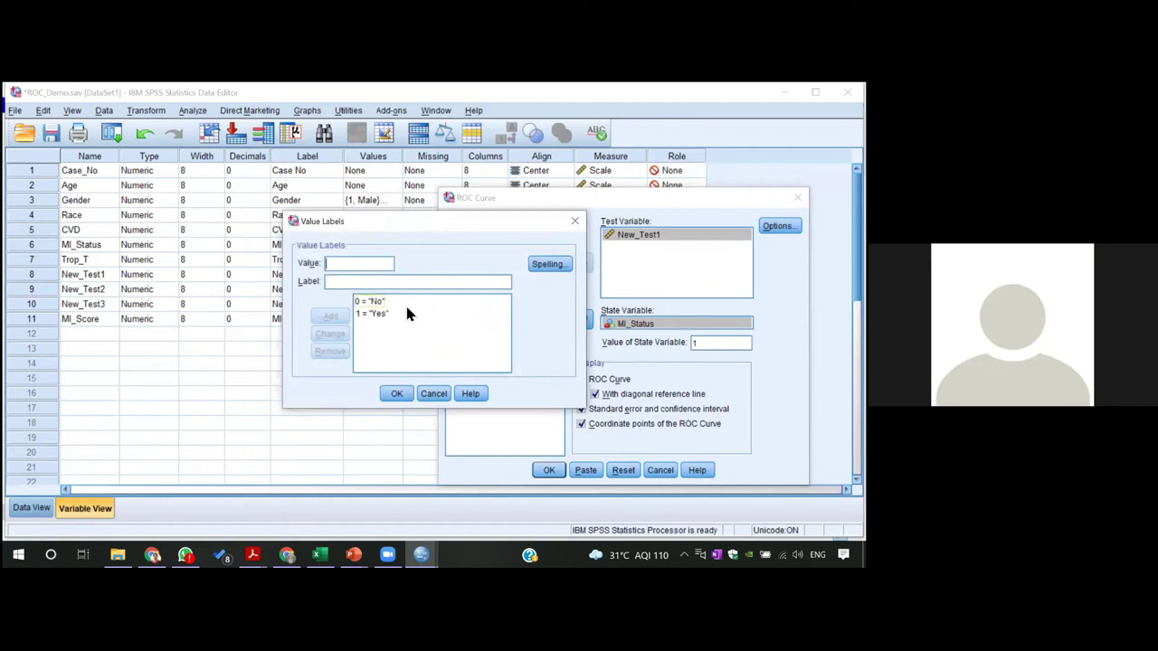
{"action": "left_click", "coordinate": [396, 395]}
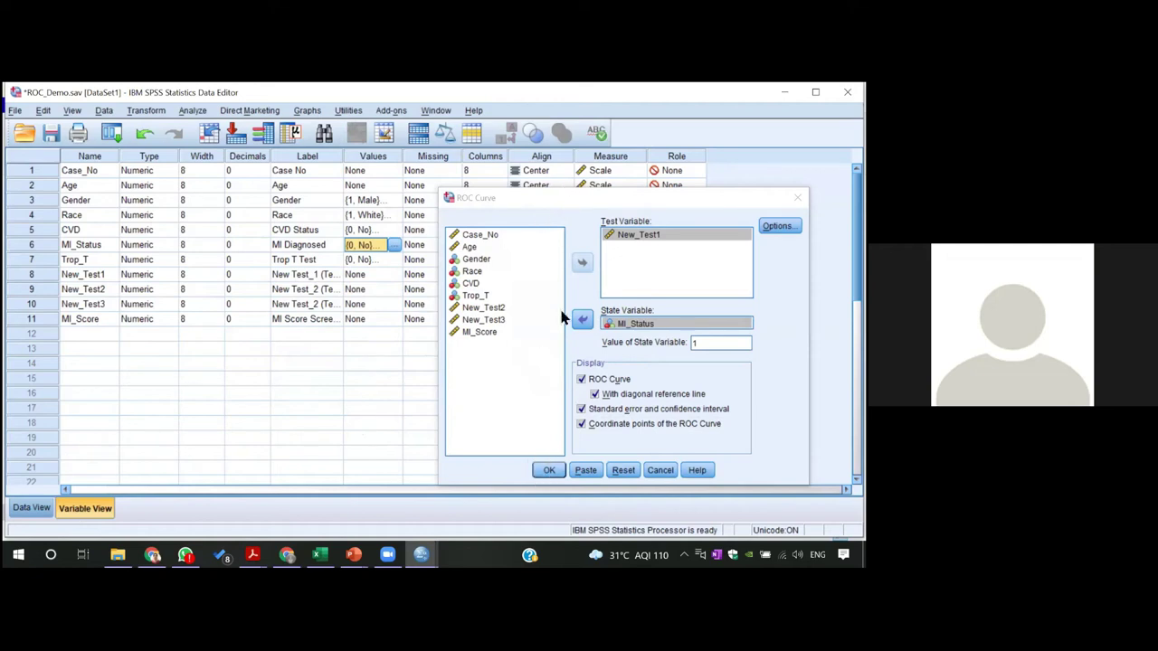
{"action": "left_click_drag", "start_coordinate": [578, 195], "coordinate": [465, 161]}
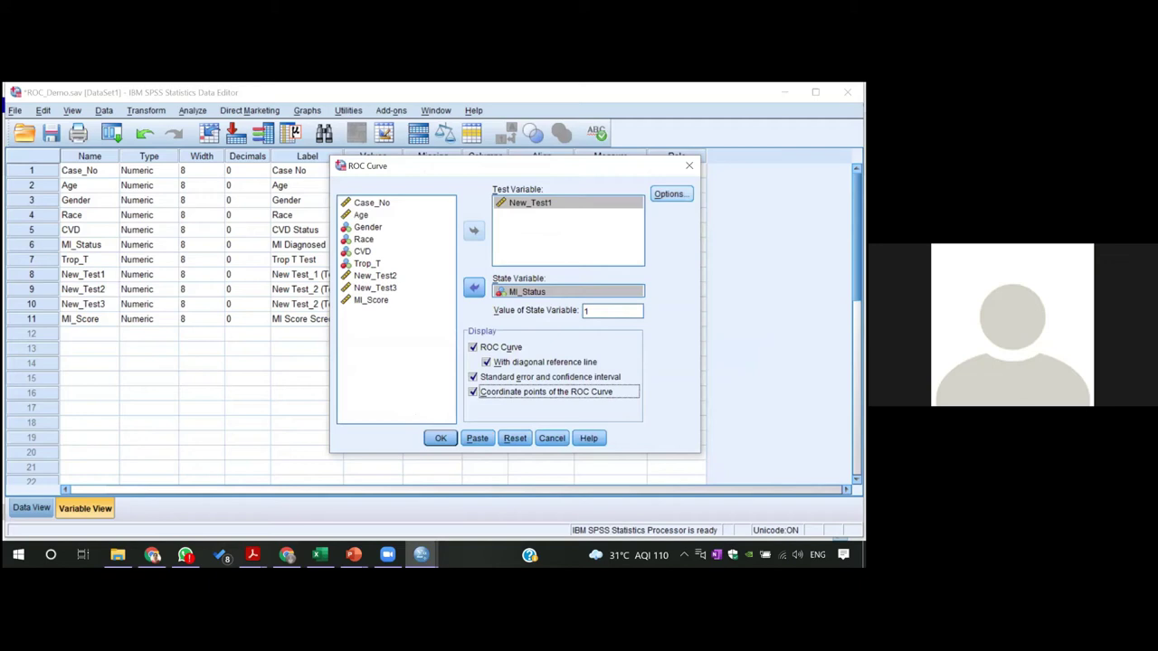
Accept the ROC options with larger test results indicating a more positive test and a 95% confidence level, and run the analysis.
{"action": "left_click", "coordinate": [671, 193]}
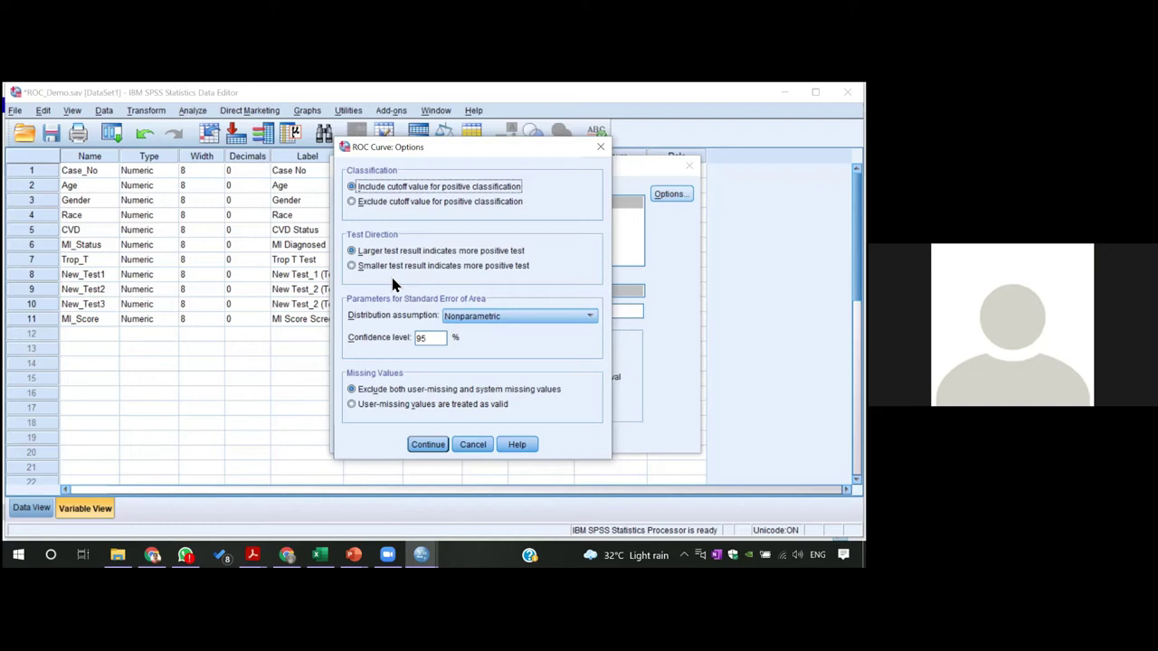
{"action": "left_click", "coordinate": [424, 445]}
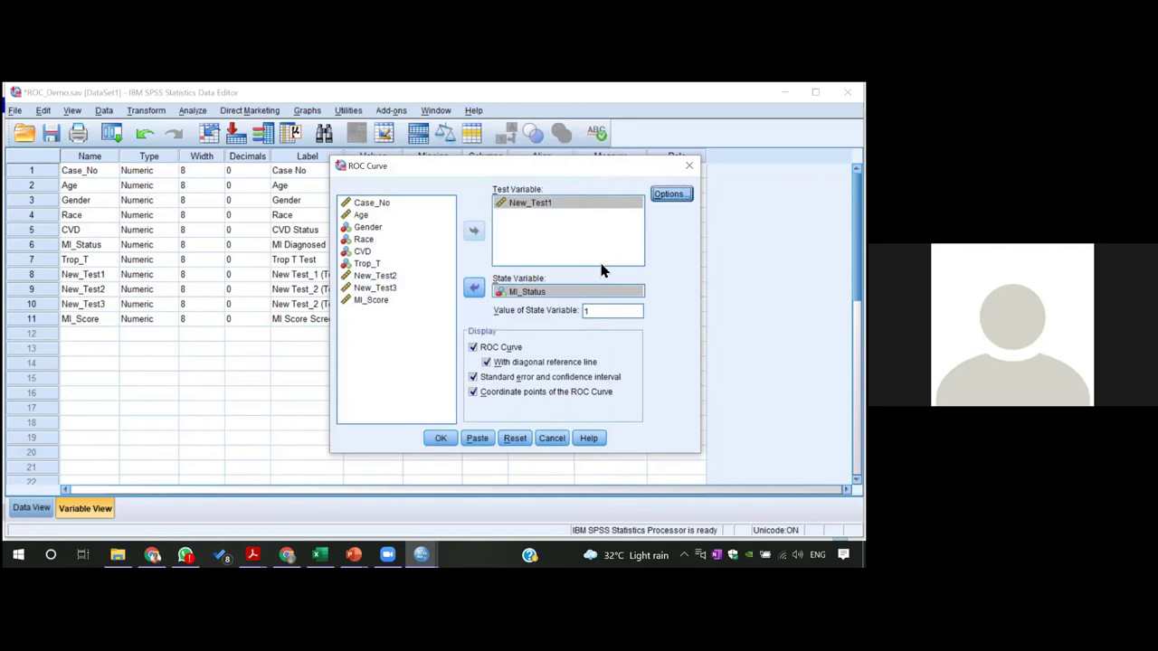
{"action": "left_click", "coordinate": [440, 439]}
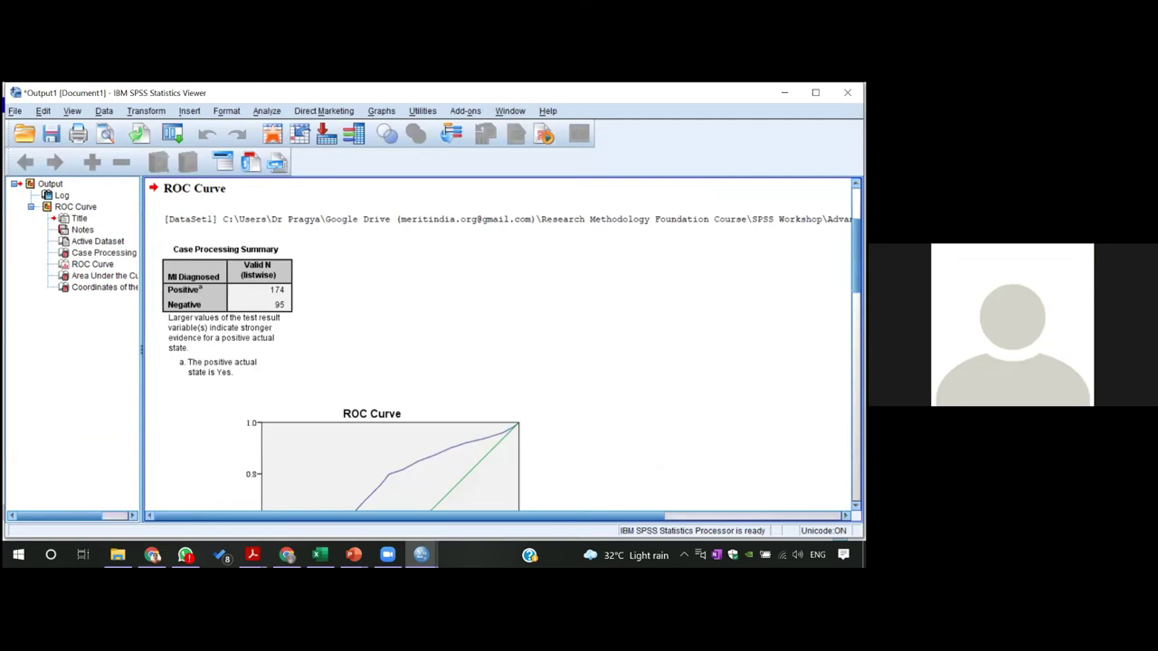
Examine the ROC output: the case processing summary, the curve, the area under the curve and the coordinates table.
{"action": "scroll", "coordinate": [505, 345], "scroll_direction": "up", "scroll_amount": 1}
{"action": "scroll", "coordinate": [505, 345], "scroll_direction": "down", "scroll_amount": 2}
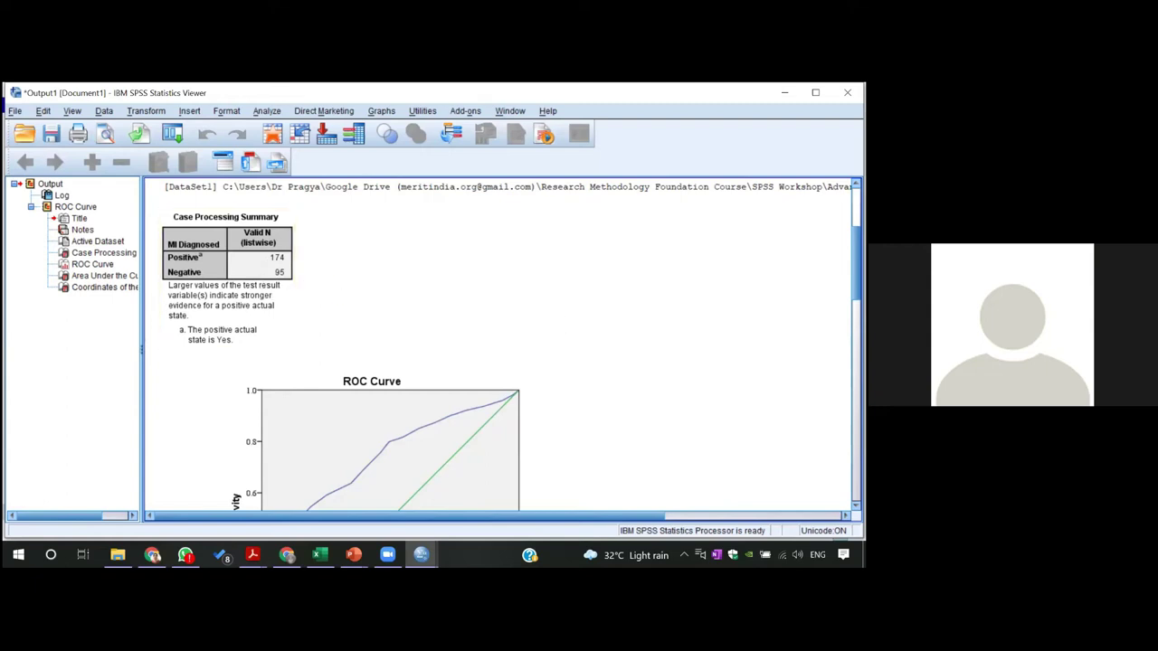
{"action": "scroll", "coordinate": [408, 217], "scroll_direction": "down", "scroll_amount": 3}
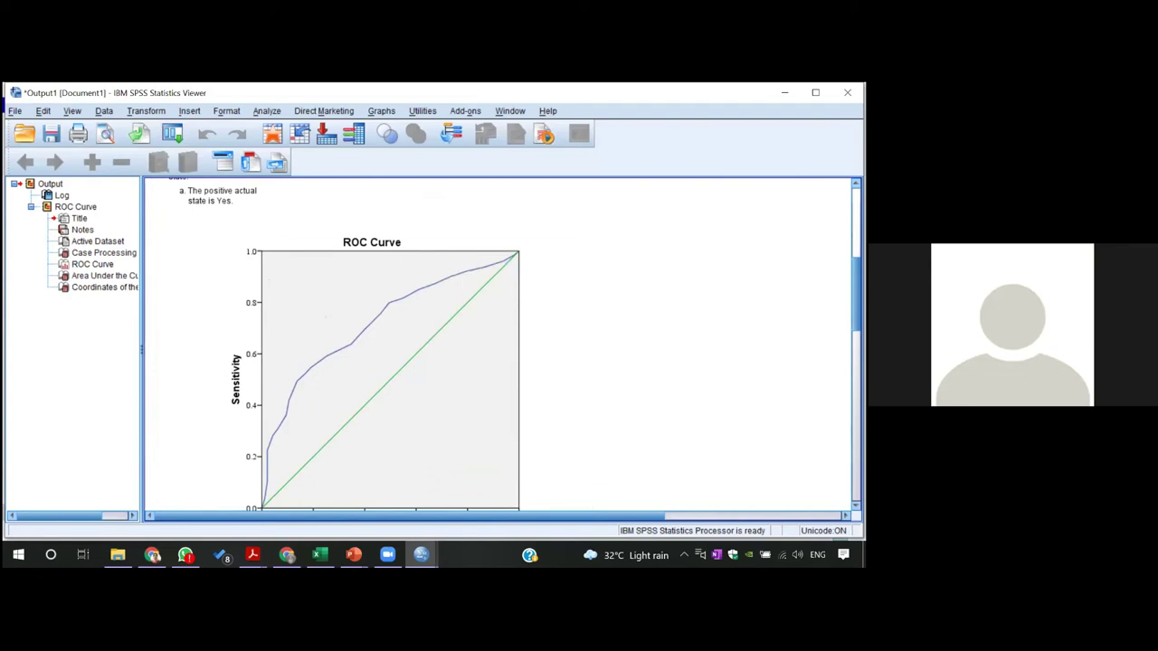
{"action": "scroll", "coordinate": [370, 319], "scroll_direction": "down", "scroll_amount": 5}
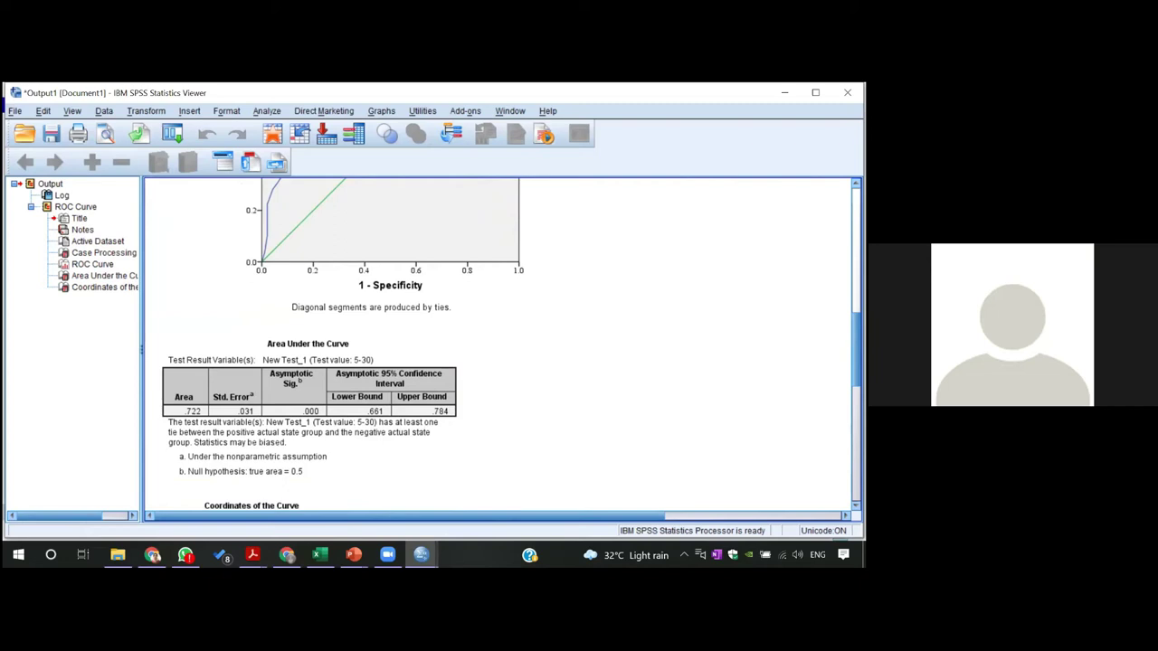
{"action": "scroll", "coordinate": [498, 344], "scroll_direction": "down", "scroll_amount": 5}
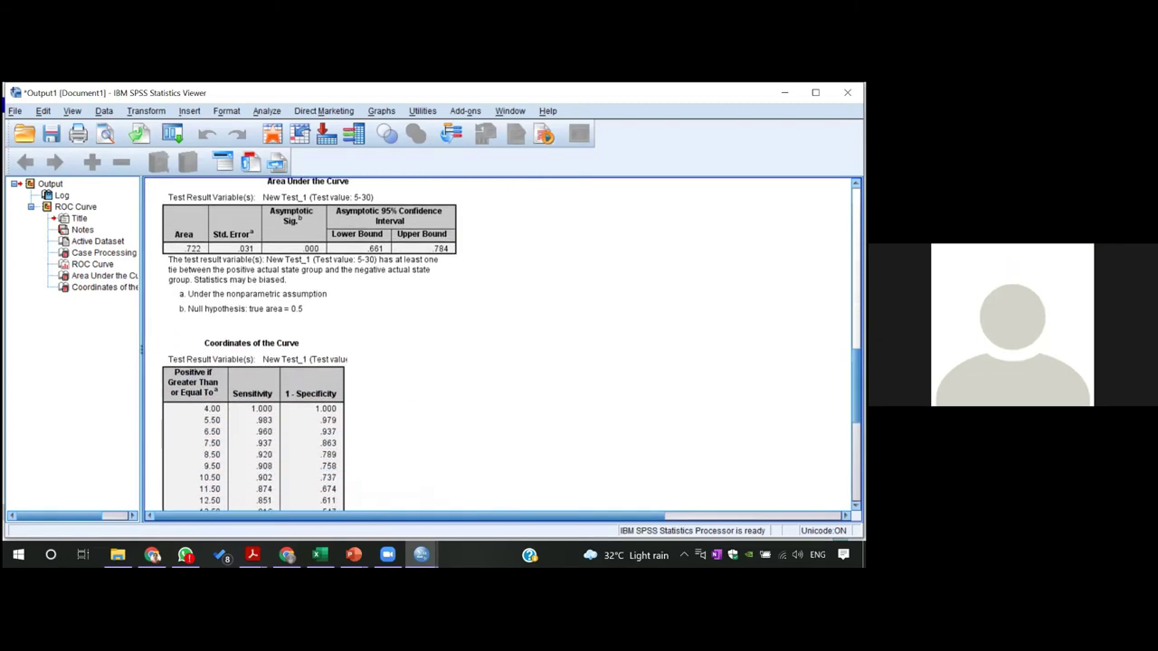
{"action": "scroll", "coordinate": [497, 344], "scroll_direction": "down", "scroll_amount": 4}
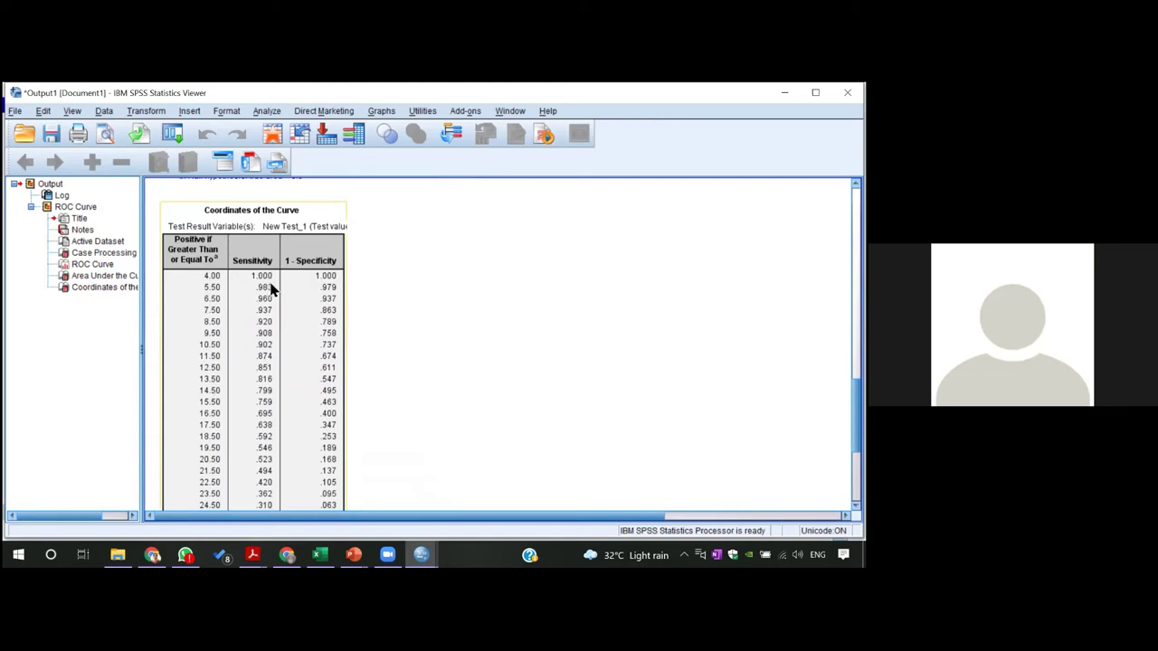
{"action": "left_click", "coordinate": [380, 317]}
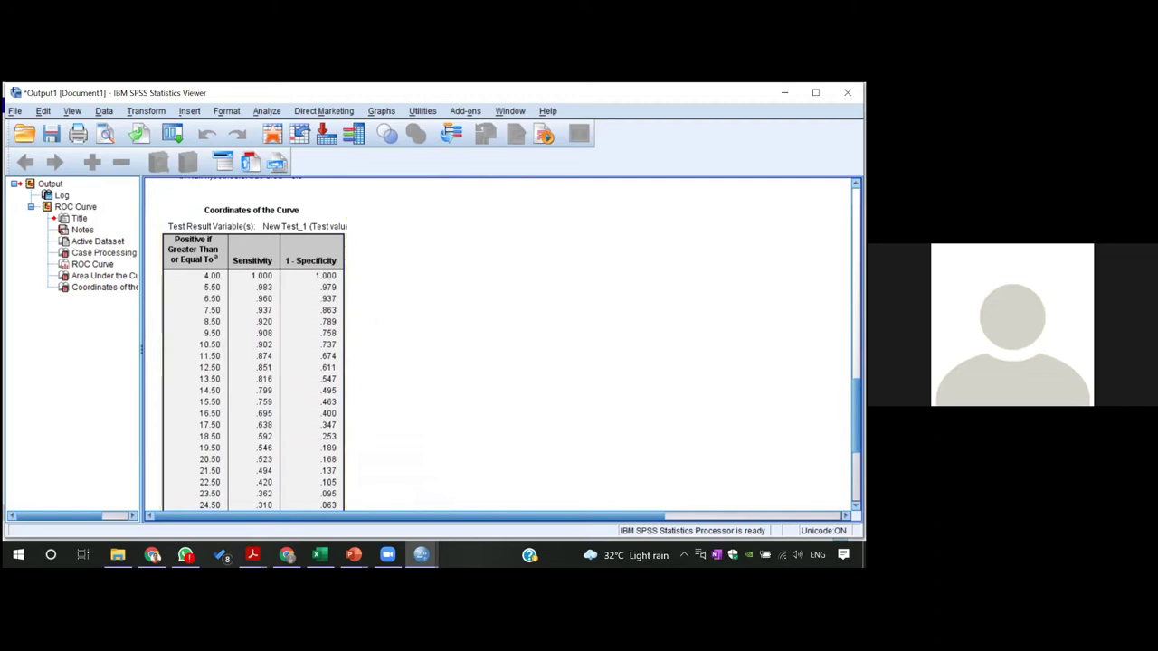
{"action": "scroll", "coordinate": [498, 344], "scroll_direction": "down", "scroll_amount": 2}
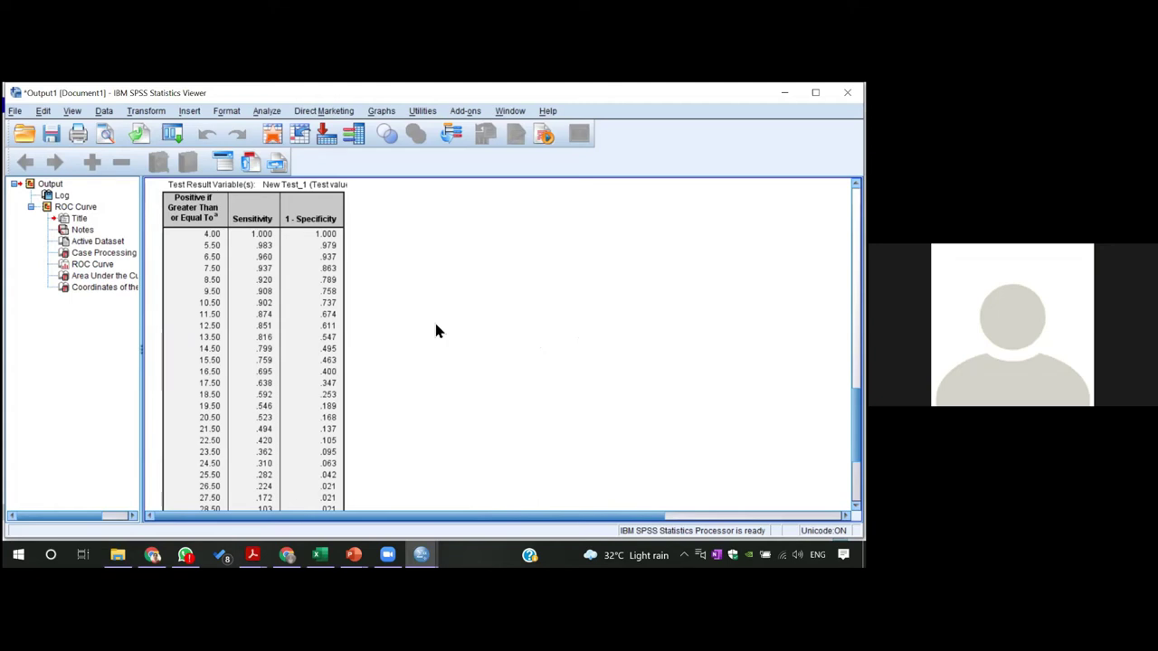
{"action": "double_click", "coordinate": [297, 286]}
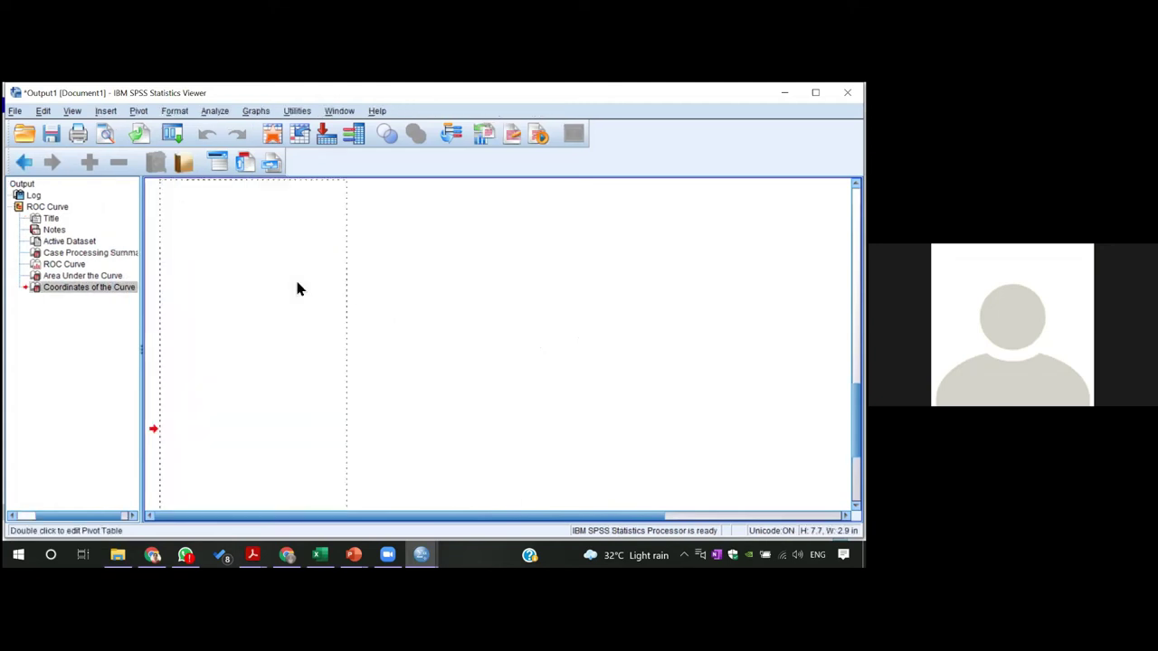
{"action": "right_click", "coordinate": [297, 283]}
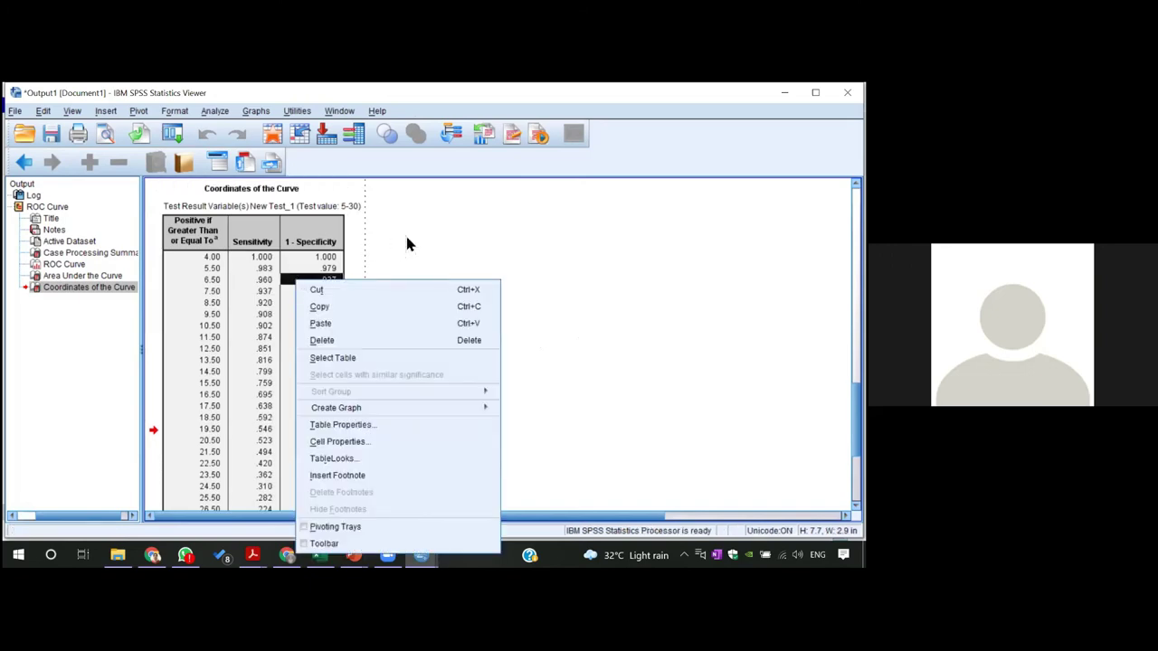
{"action": "left_click", "coordinate": [473, 241]}
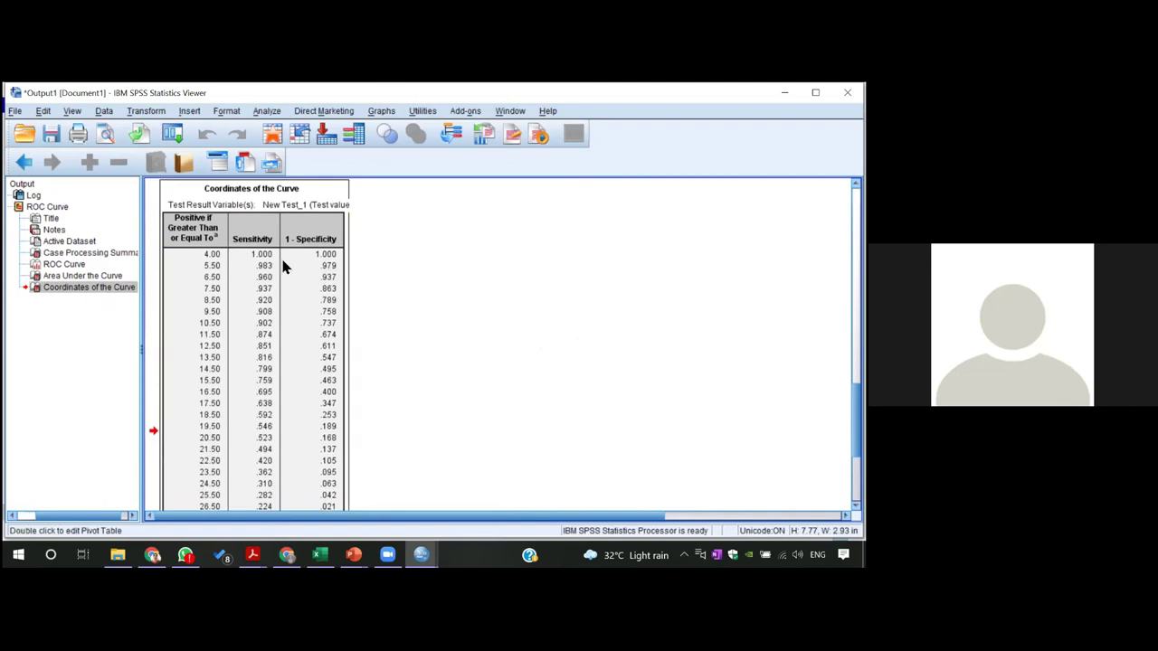
{"action": "double_click", "coordinate": [283, 265]}
{"action": "right_click", "coordinate": [248, 282]}
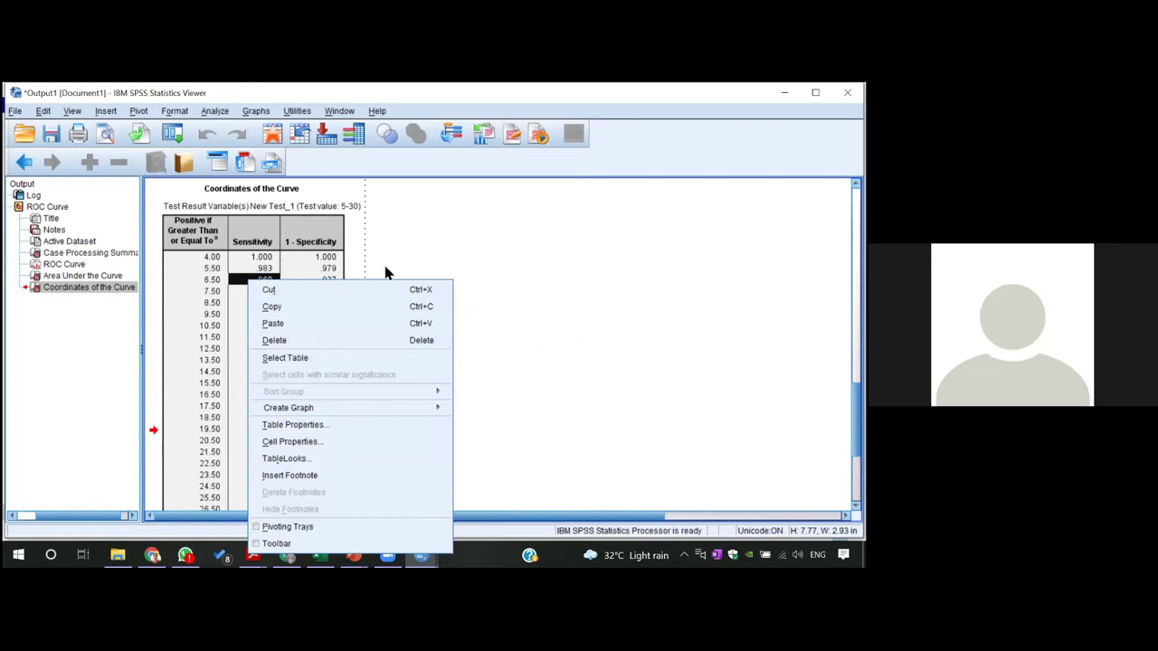
{"action": "left_click", "coordinate": [420, 250]}
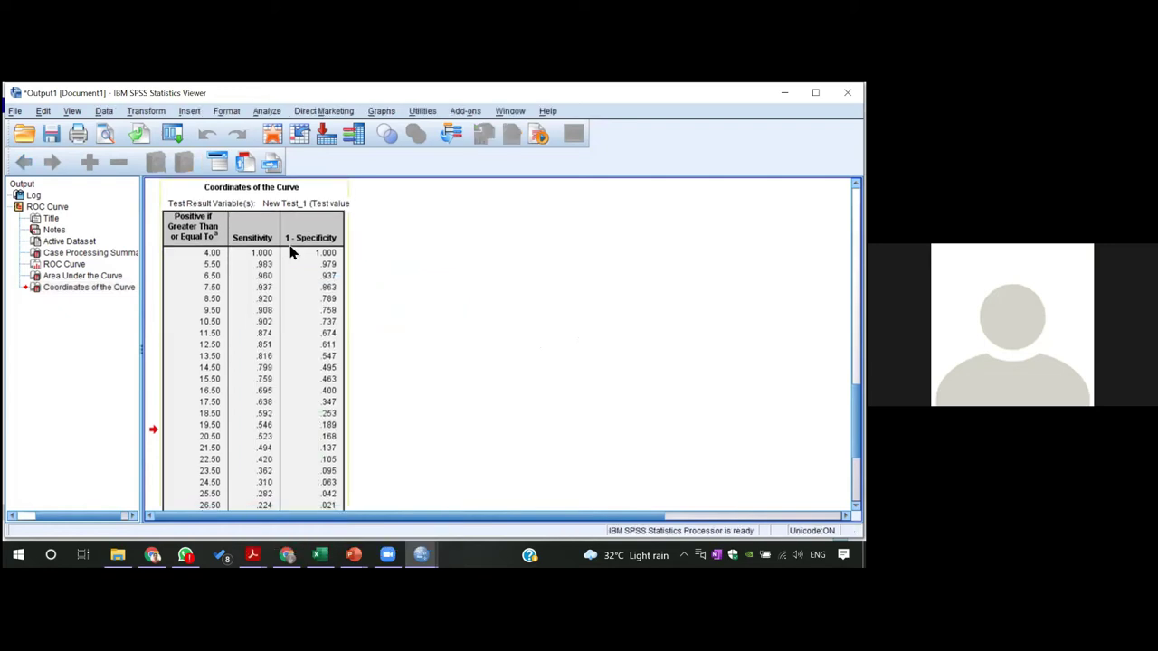
{"action": "left_click", "coordinate": [291, 252]}
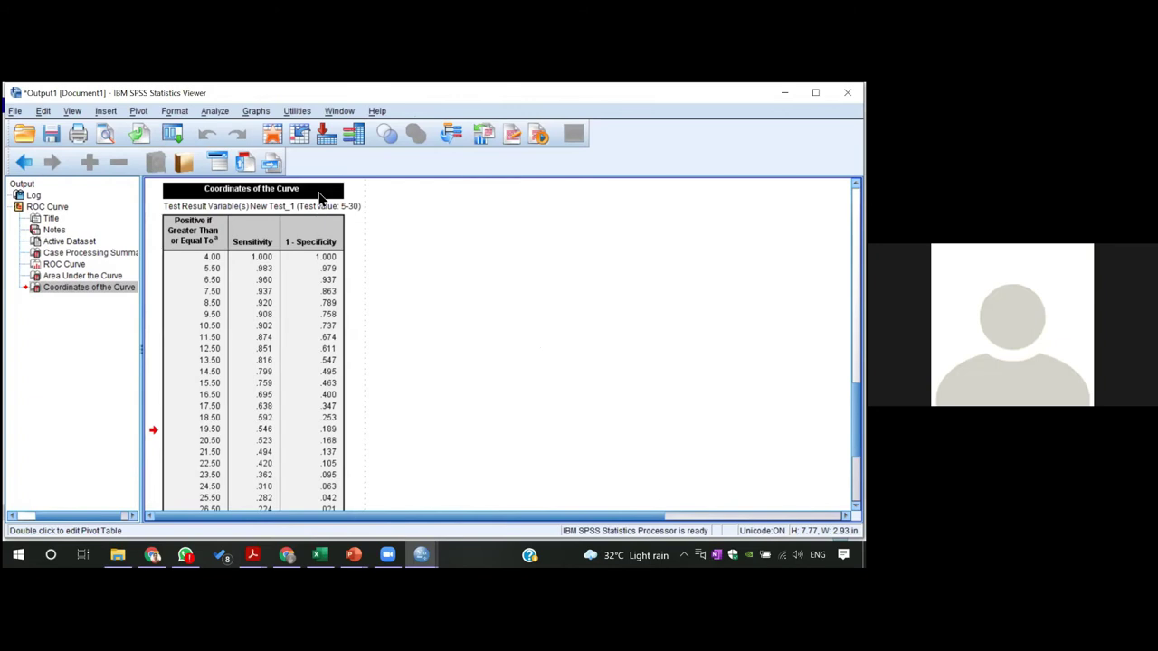
{"action": "right_click", "coordinate": [319, 197]}
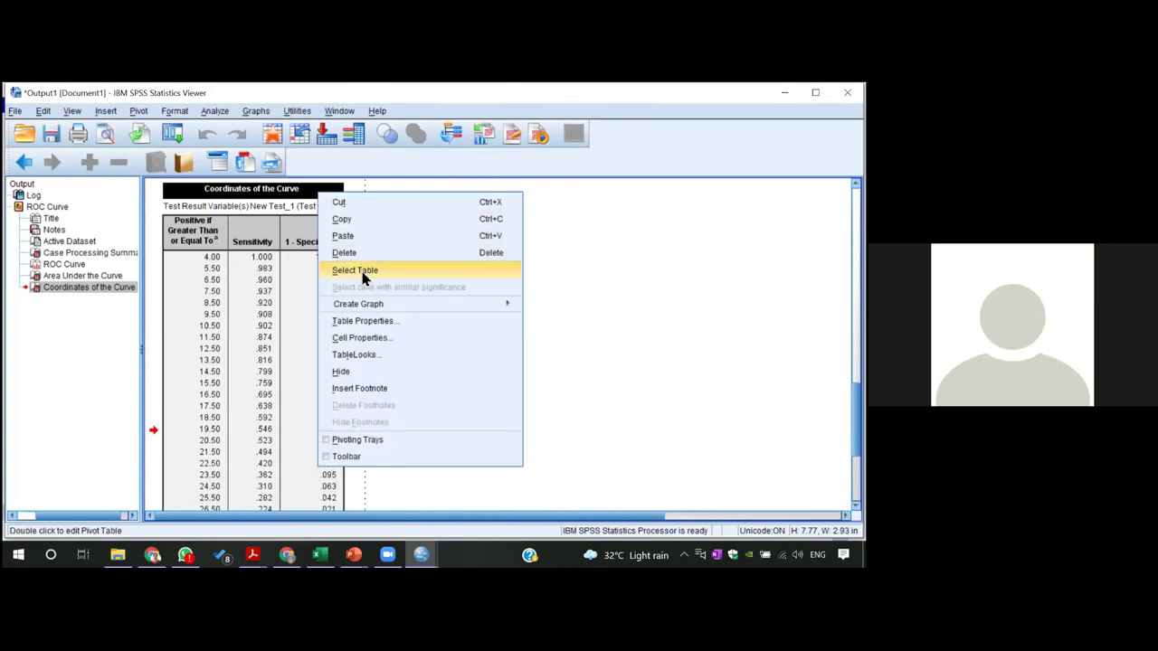
{"action": "left_click", "coordinate": [465, 211]}
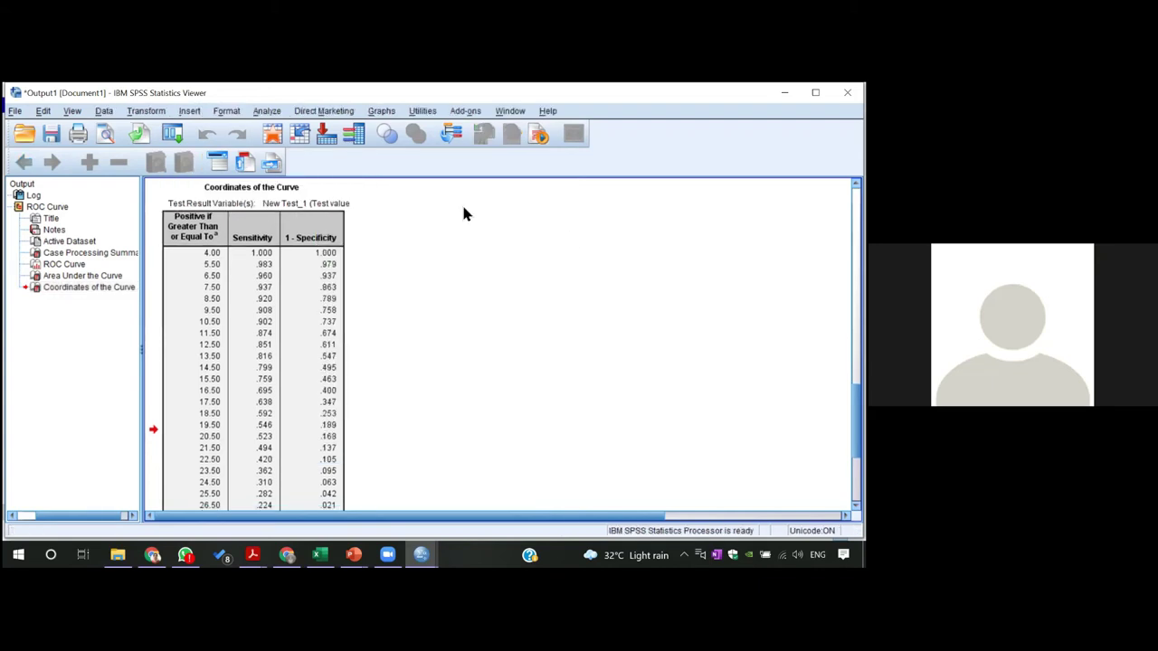
Copy the Coordinates of the Curve table with Copy Special, in Excel Worksheet (BIFF) format only.
{"action": "left_click", "coordinate": [314, 239]}
{"action": "right_click", "coordinate": [313, 237]}
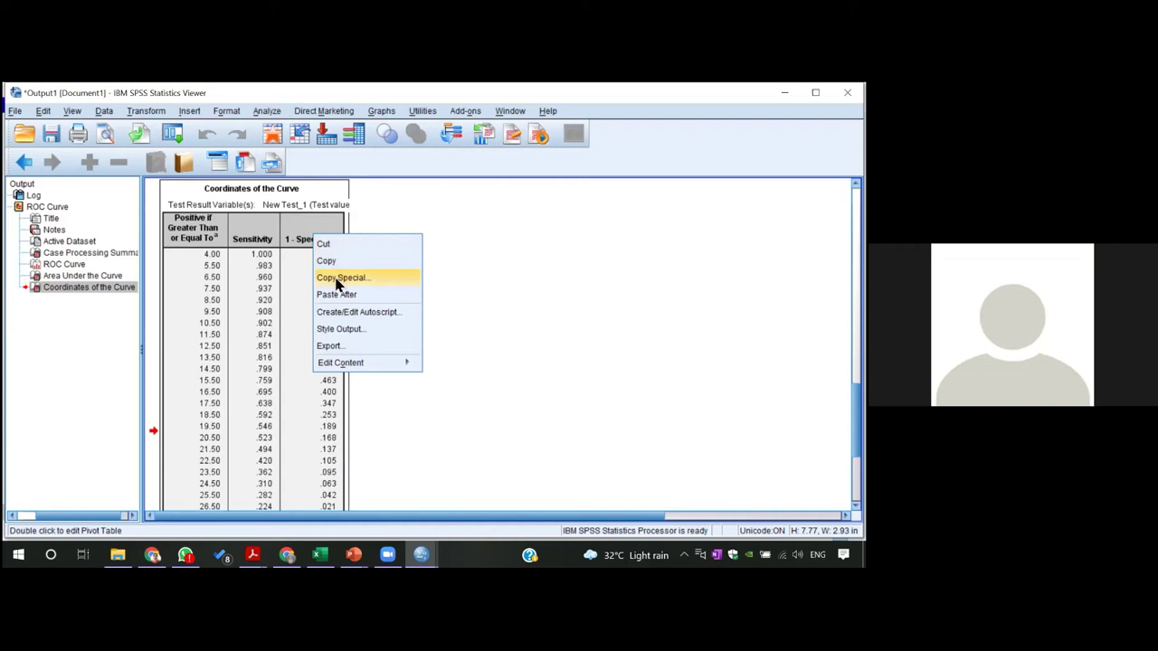
{"action": "left_click", "coordinate": [341, 278]}
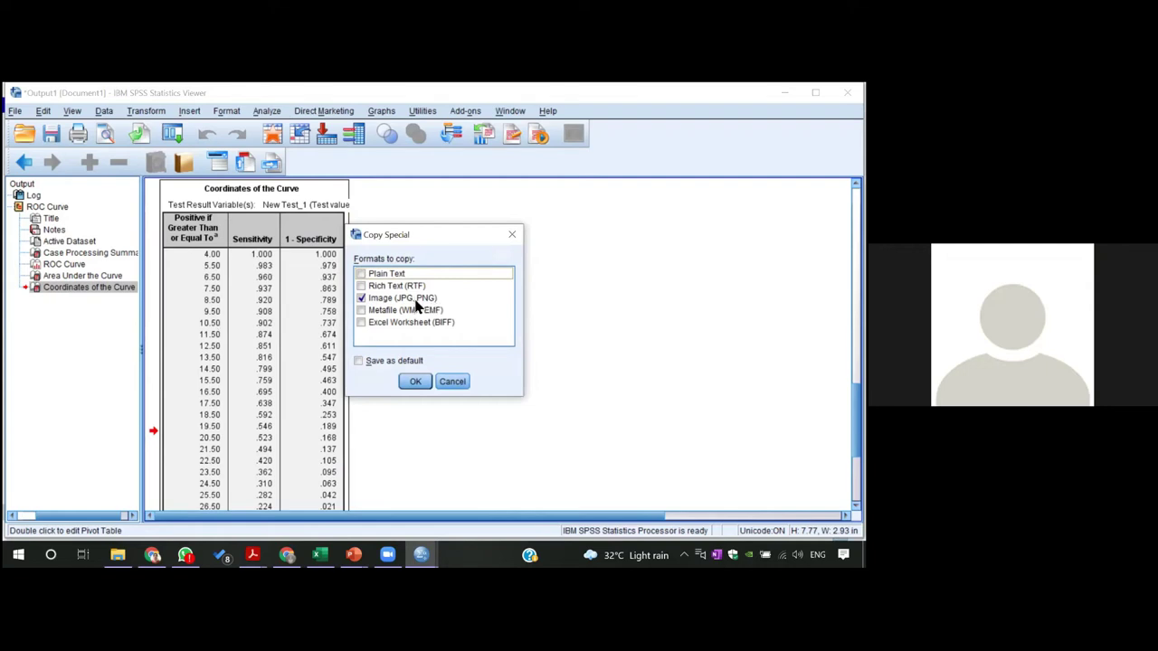
{"action": "left_click", "coordinate": [363, 323]}
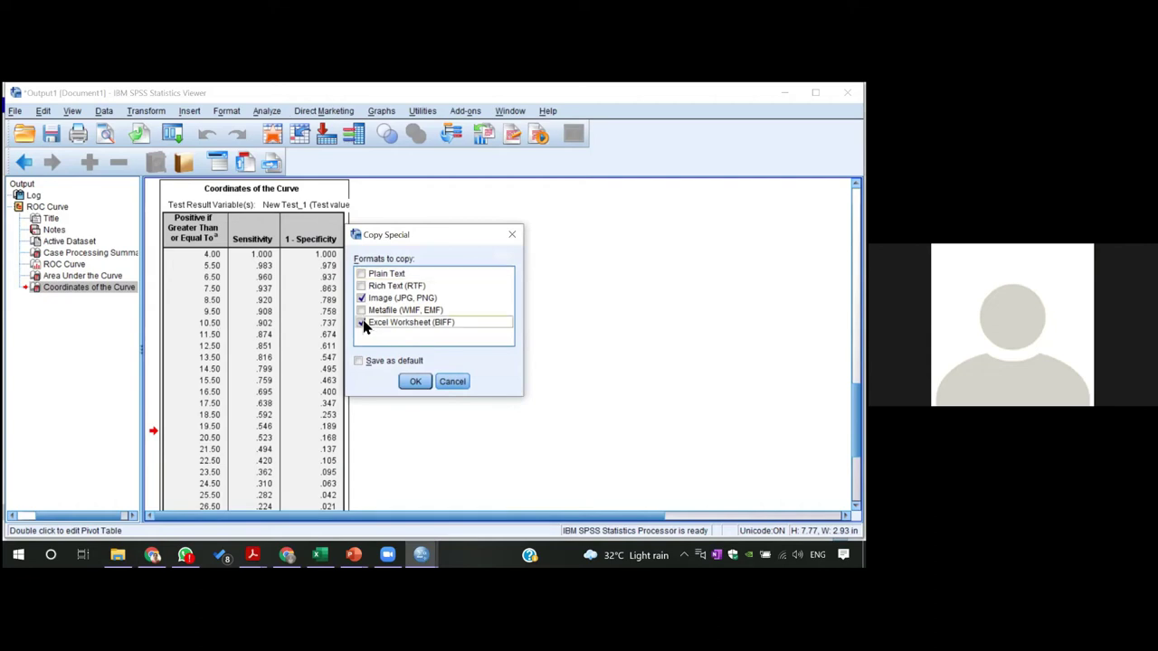
{"action": "left_click", "coordinate": [361, 299]}
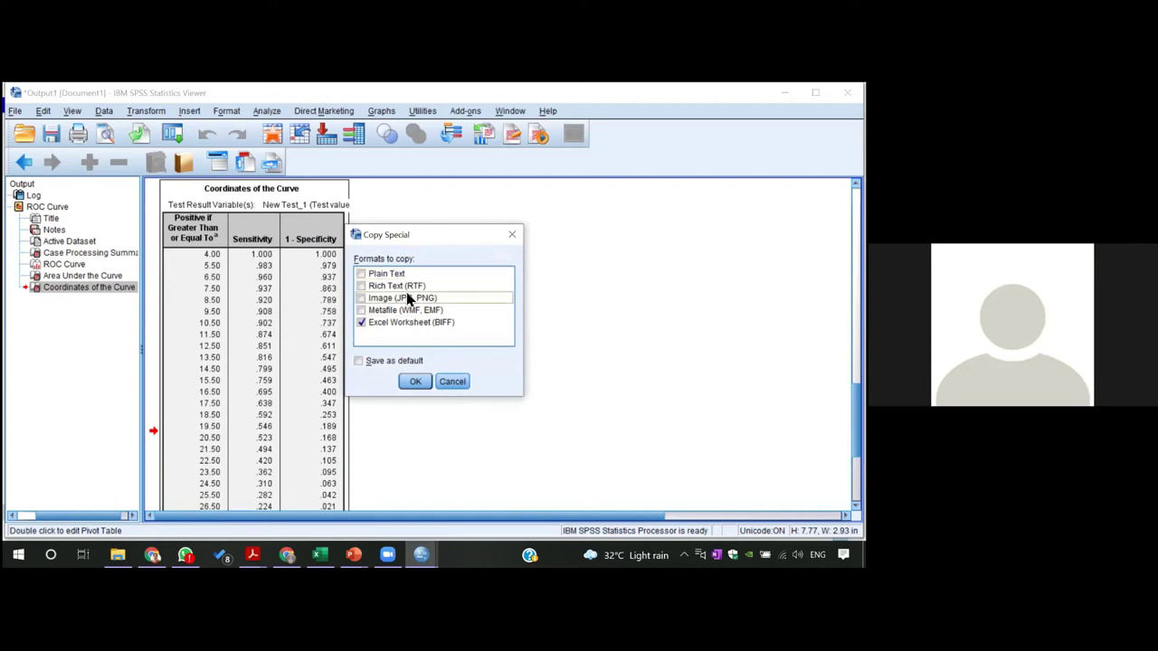
{"action": "left_click", "coordinate": [415, 381]}
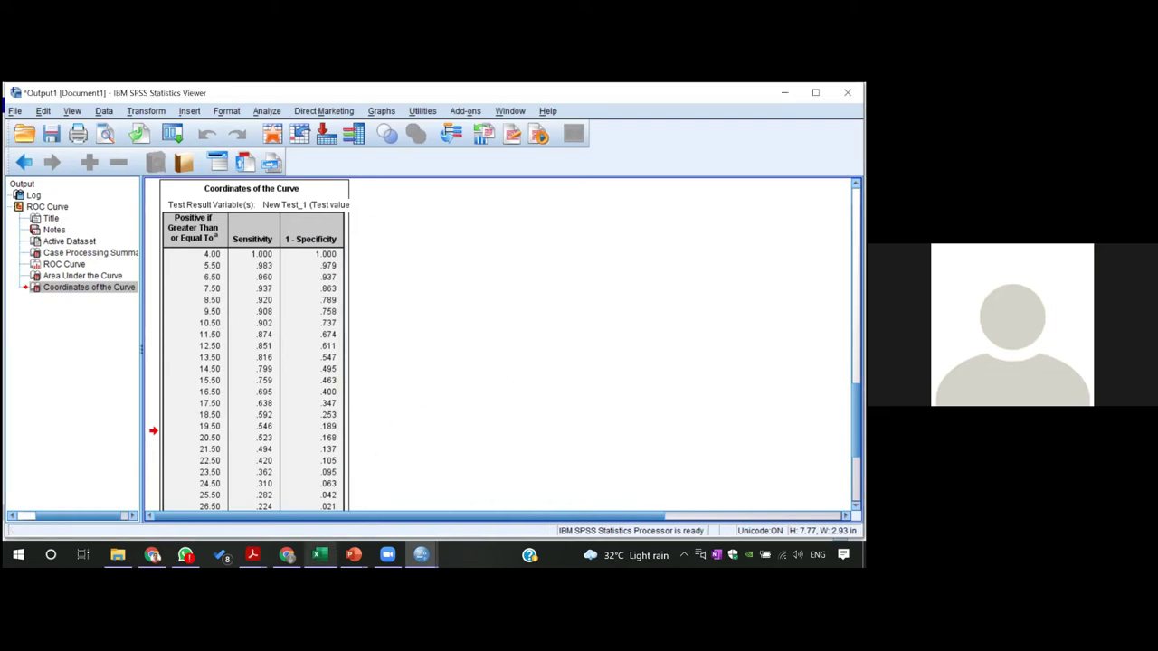
Switch to the Book1 workbook in Excel, add a new sheet, and paste the coordinates table at cell A1.
{"action": "mouse_move", "coordinate": [319, 554]}
{"action": "left_click", "coordinate": [328, 526]}
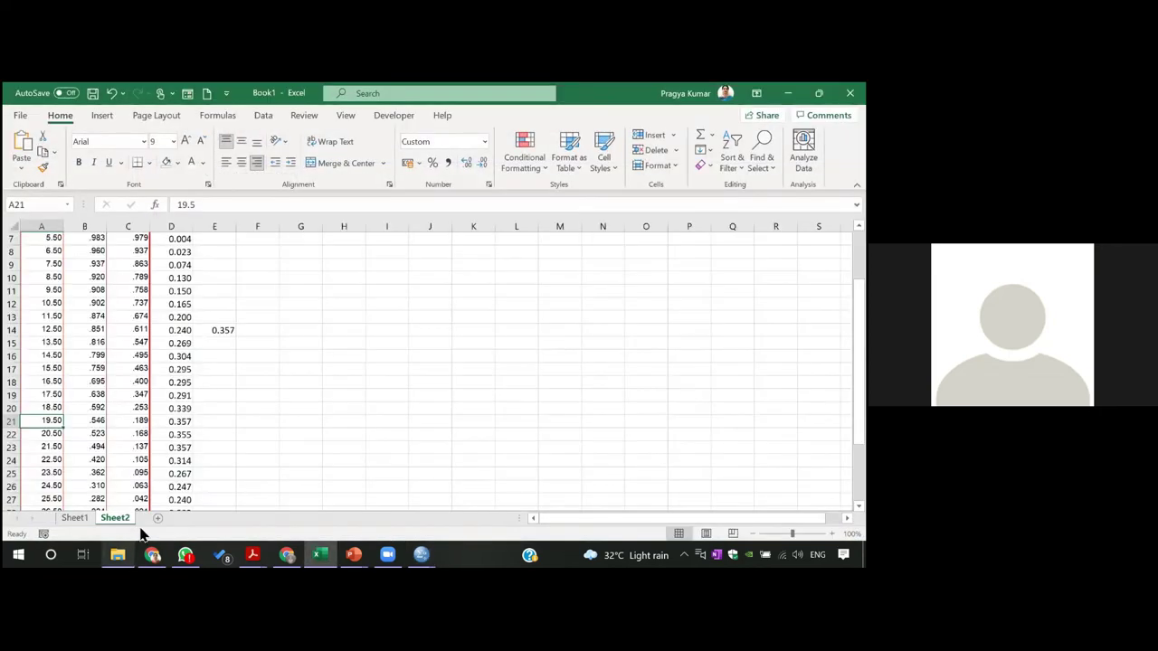
{"action": "left_click", "coordinate": [158, 517]}
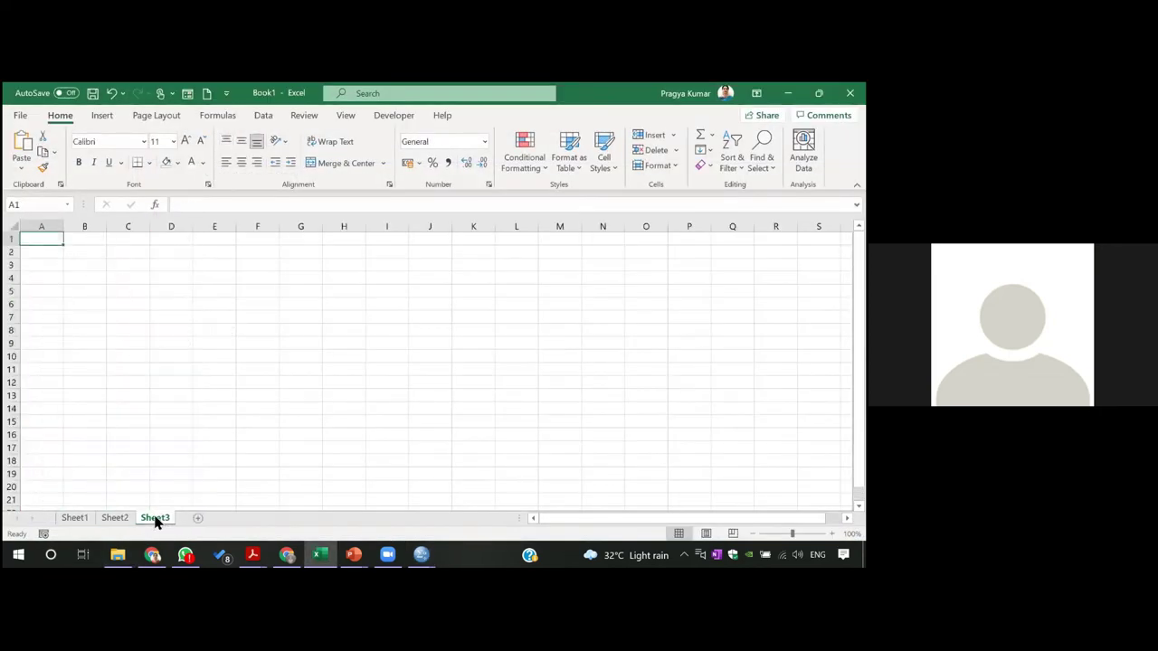
{"action": "right_click", "coordinate": [56, 239]}
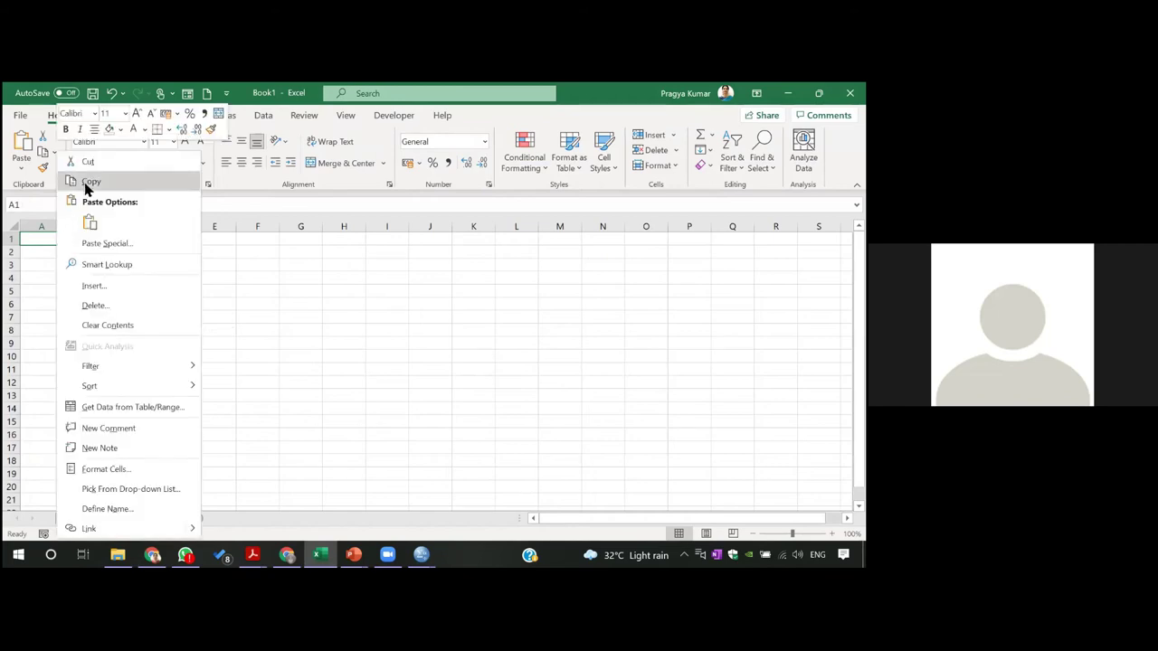
{"action": "left_click", "coordinate": [90, 221]}
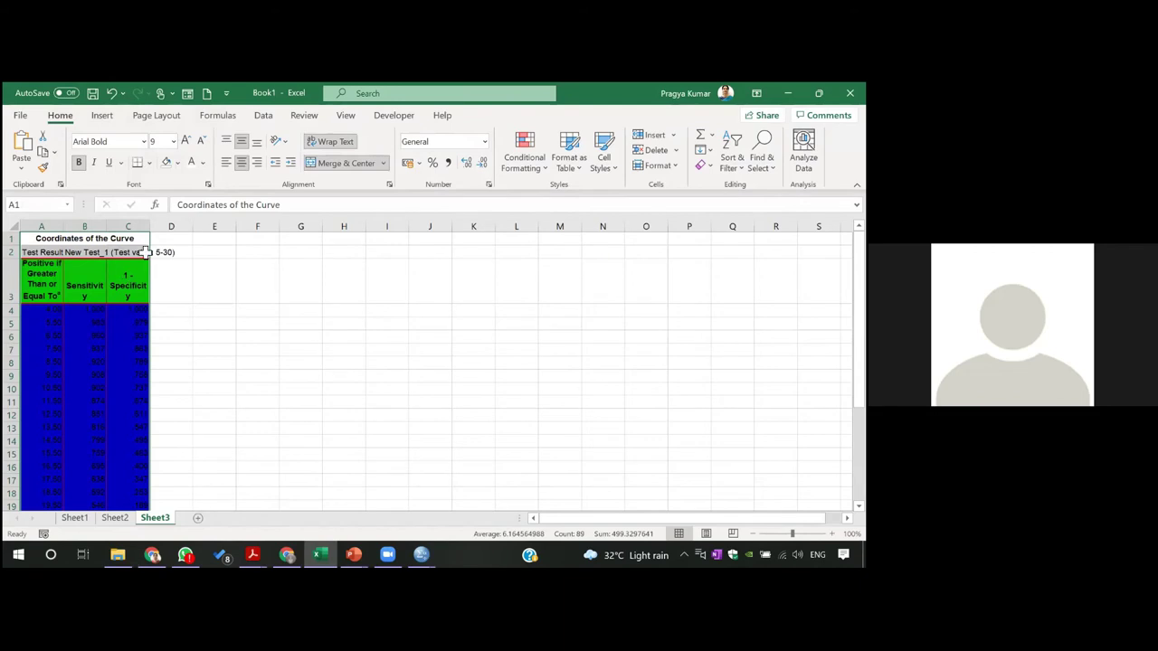
Remove the fill colour from the pasted coordinates table and narrow column C slightly.
{"action": "left_click", "coordinate": [168, 165]}
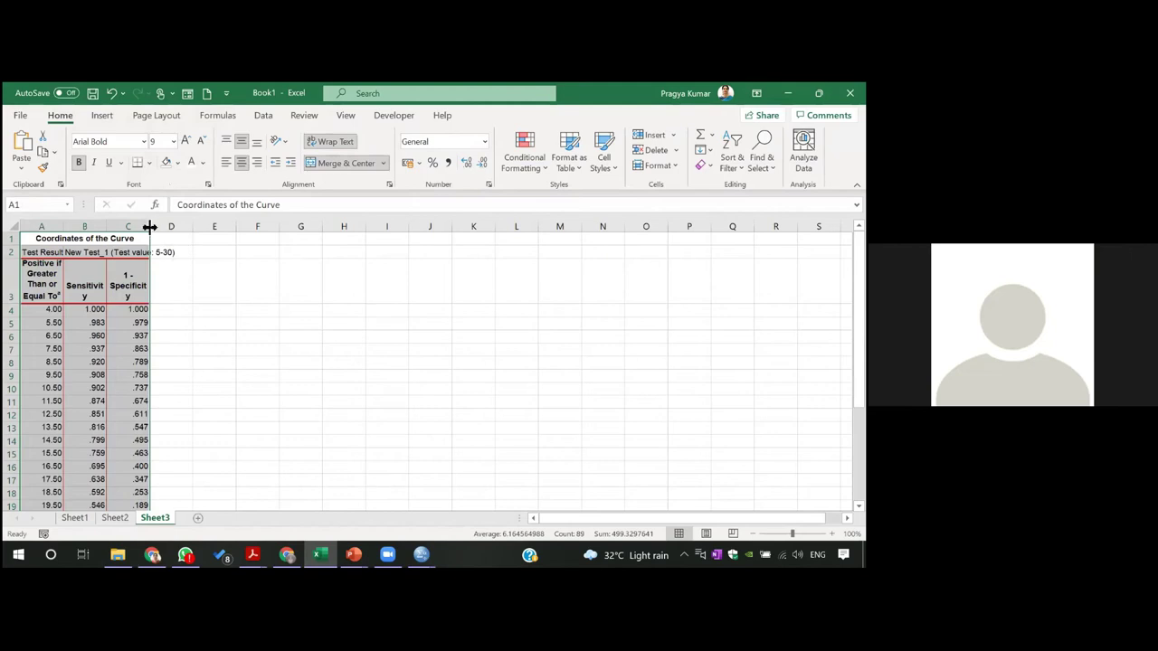
{"action": "left_click_drag", "start_coordinate": [150, 226], "coordinate": [147, 226]}
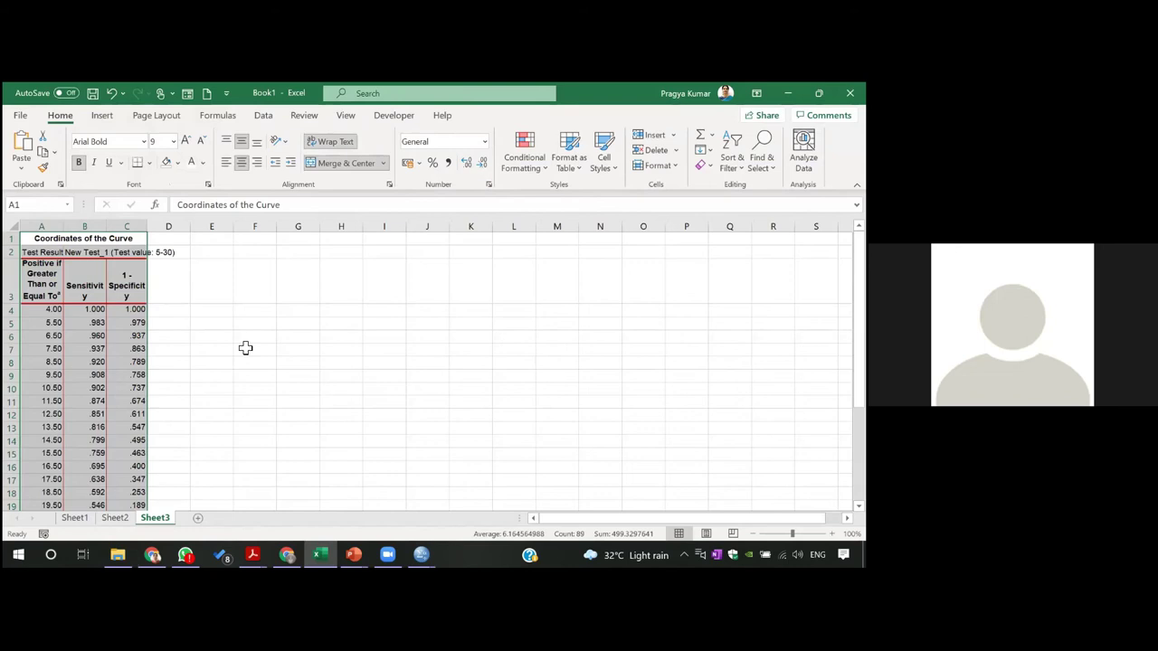
{"action": "left_click", "coordinate": [178, 311]}
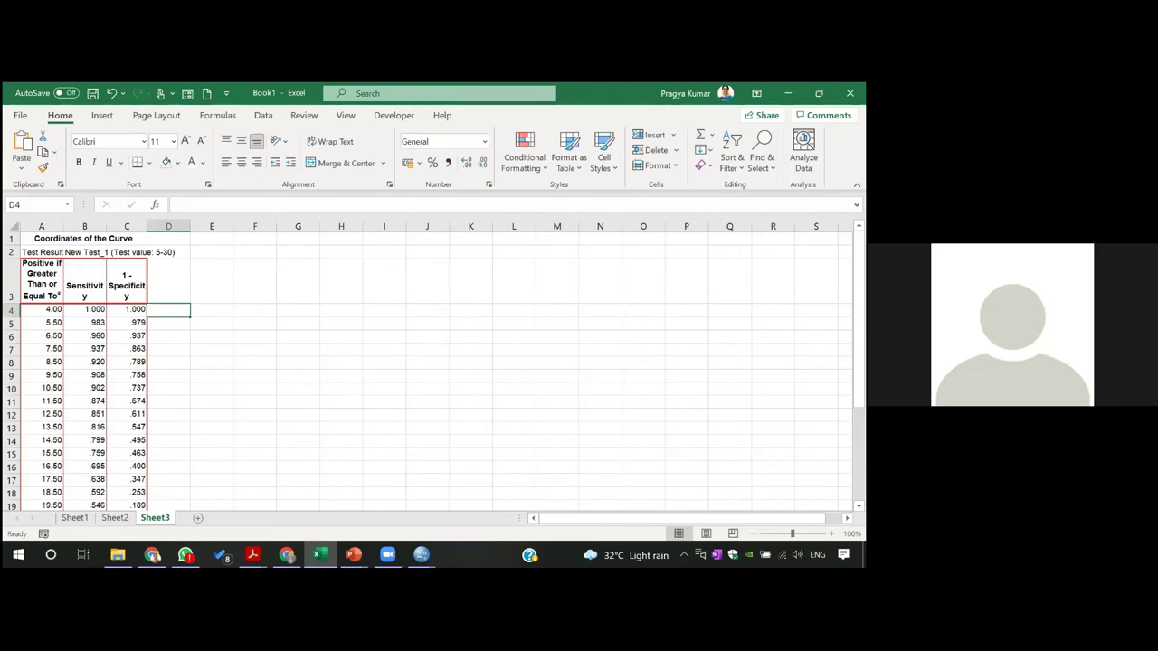
{"action": "mouse_move", "coordinate": [422, 554]}
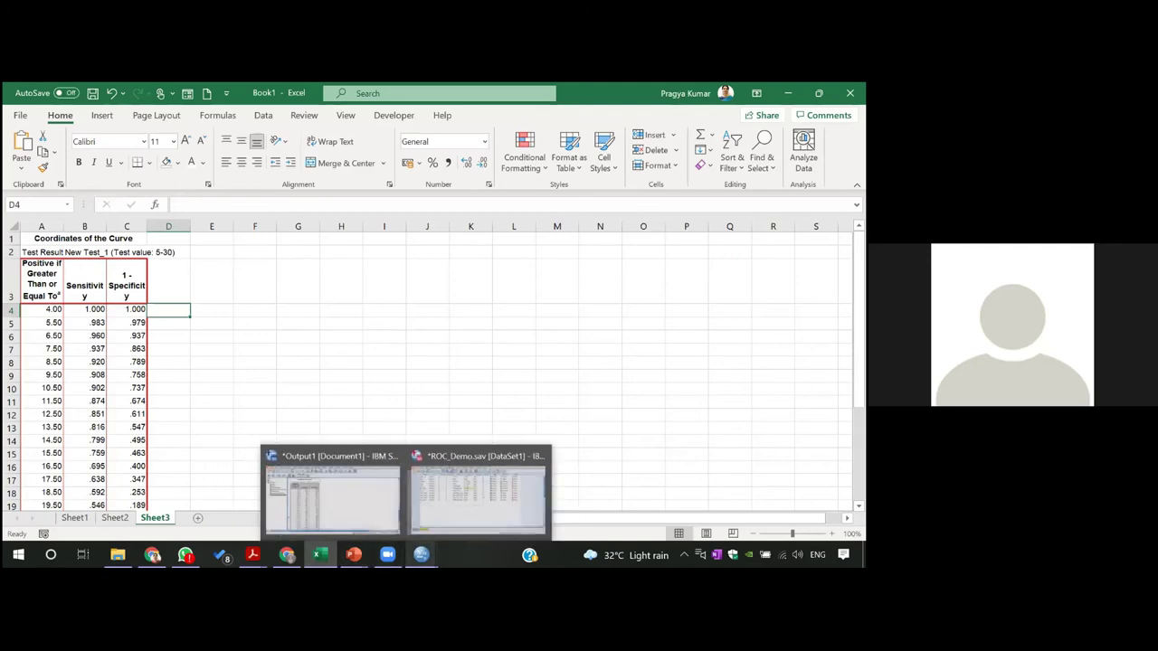
Switch to the Receiver Operative Curve (ROC) Analysis presentation in PowerPoint to consult the Youden index slide.
{"action": "mouse_move", "coordinate": [354, 554]}
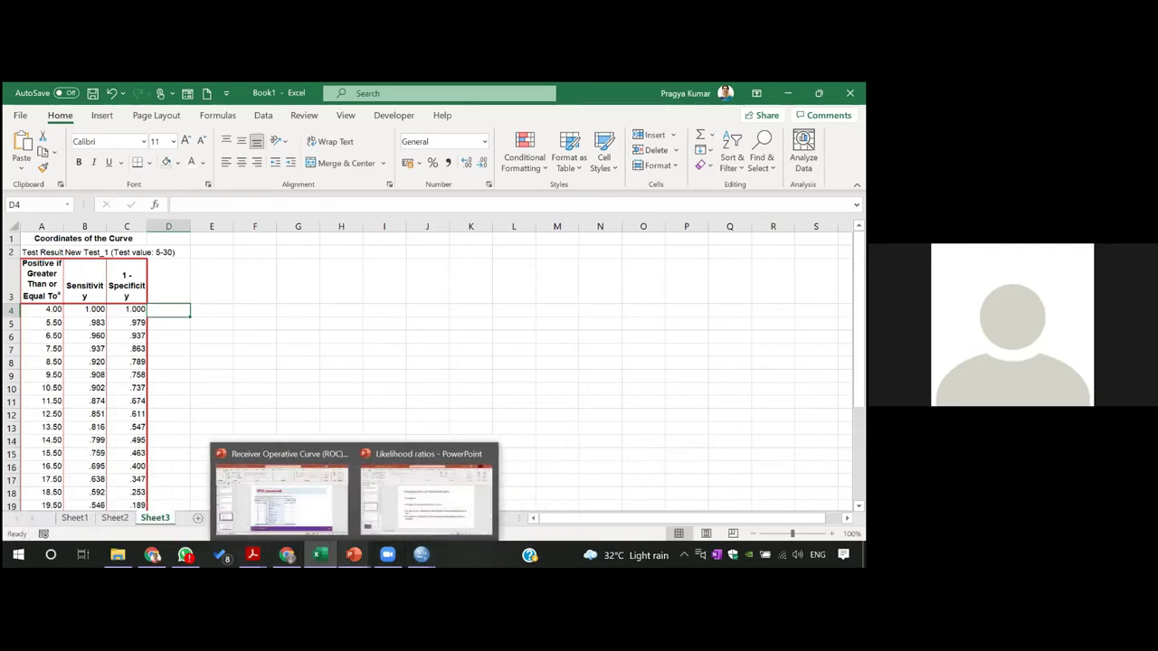
{"action": "left_click", "coordinate": [404, 503]}
{"action": "mouse_move", "coordinate": [354, 555]}
{"action": "left_click", "coordinate": [308, 517]}
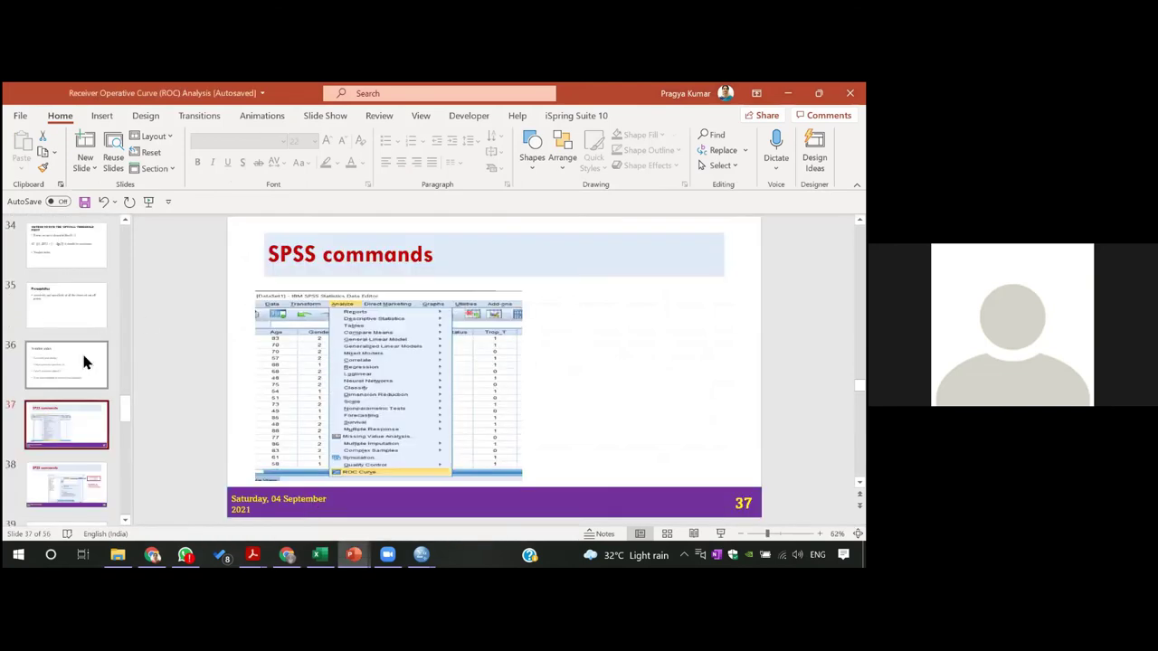
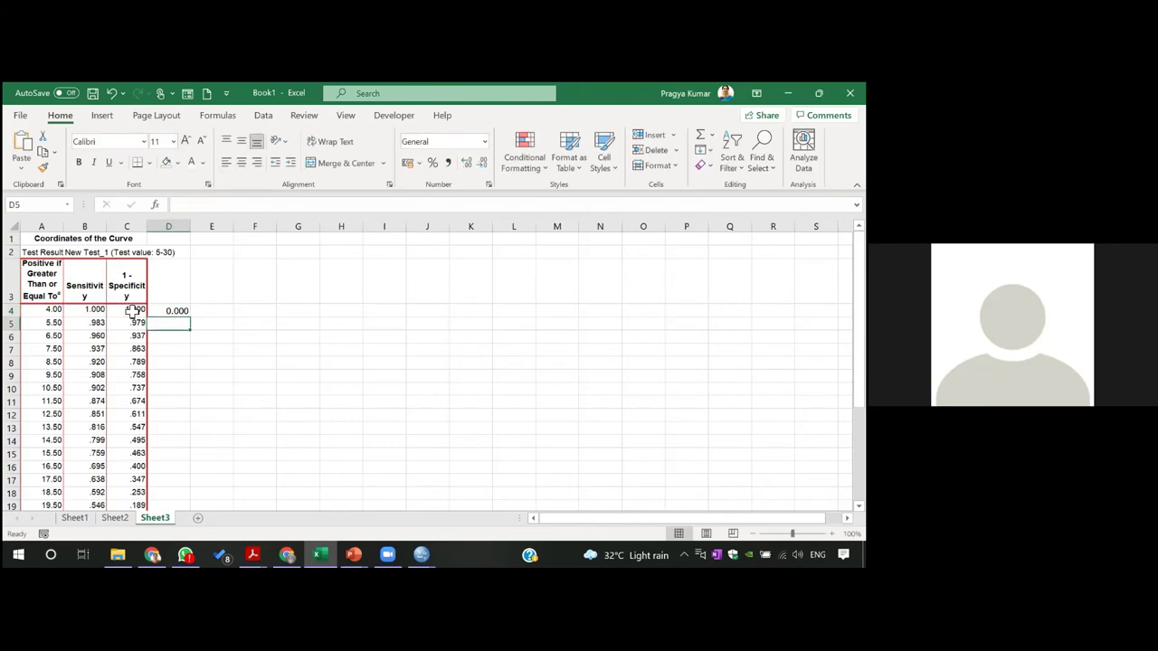
Fill the formula =B4-C4 from D4 down column D for all rows of the coordinates table.
{"action": "left_click", "coordinate": [180, 311]}
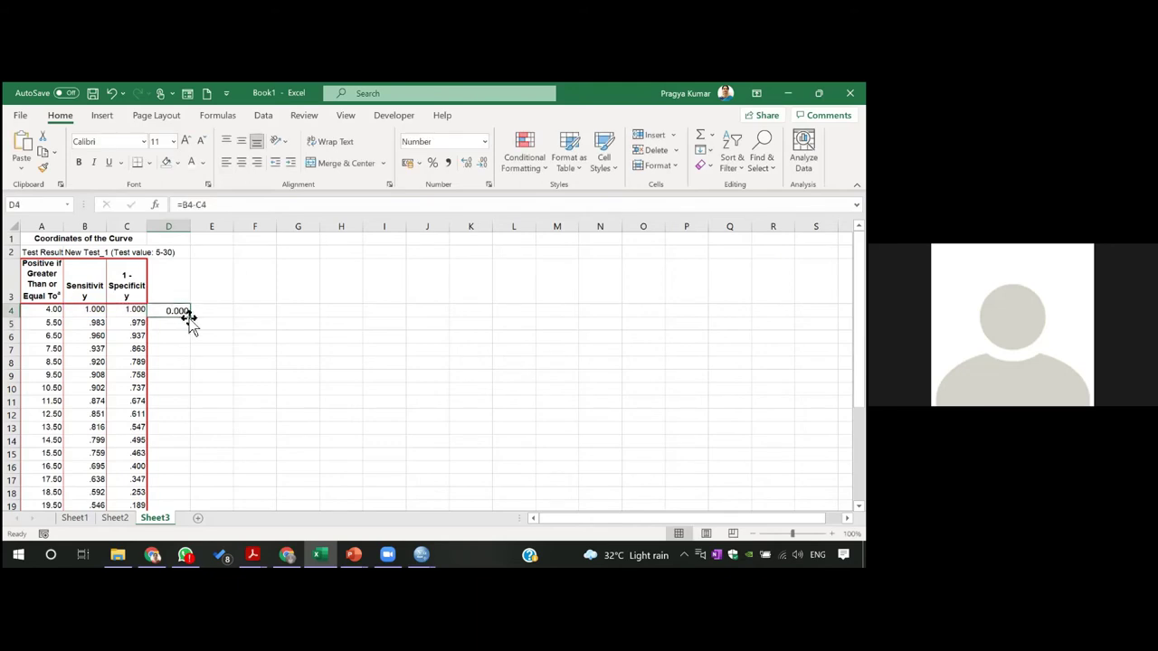
{"action": "double_click", "coordinate": [189, 317]}
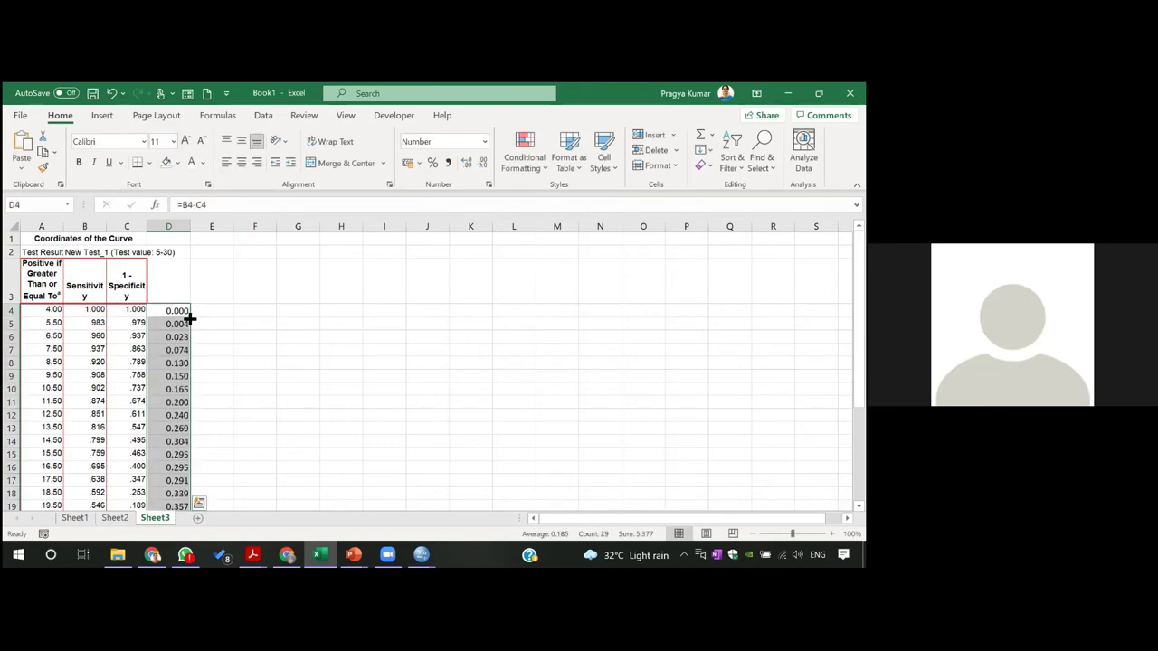
{"action": "left_click_drag", "start_coordinate": [860, 294], "coordinate": [859, 310]}
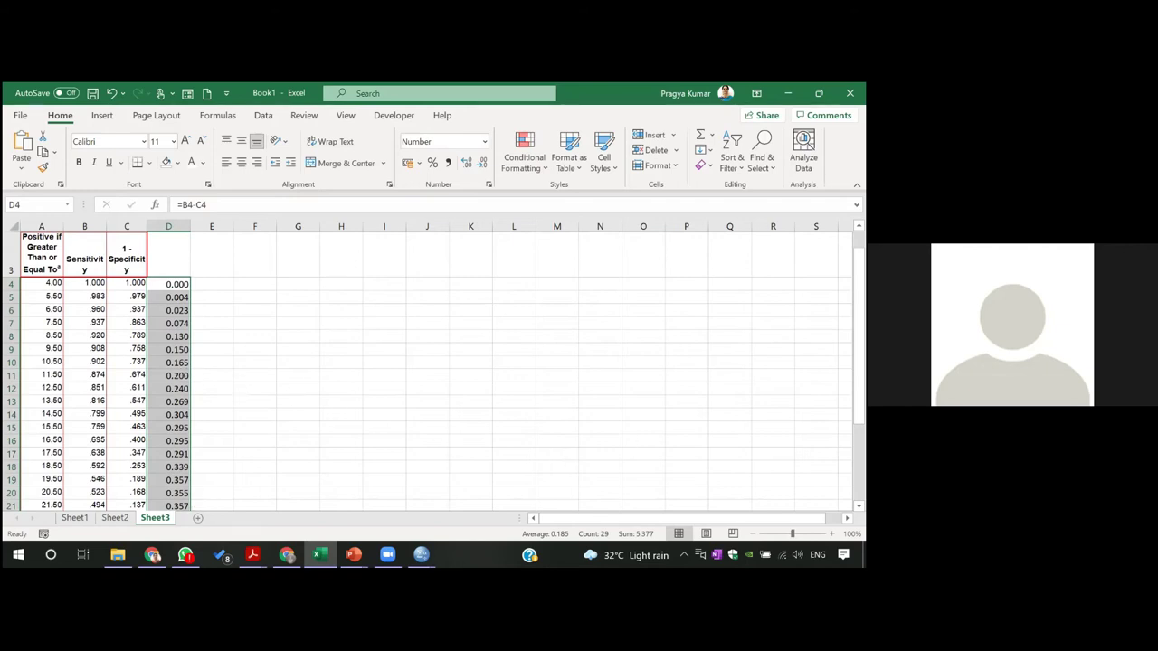
{"action": "left_click_drag", "start_coordinate": [859, 303], "coordinate": [859, 352]}
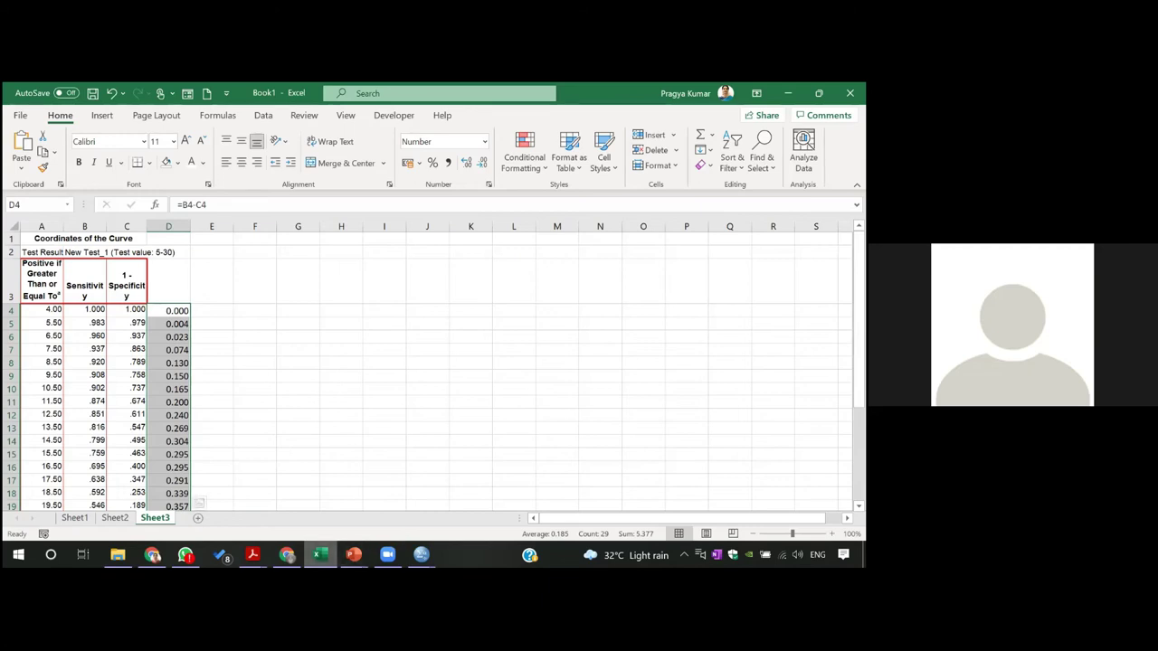
Review the Coordinates of the Curve table in the SPSS Output1 viewer and return to the Book1 workbook in Excel.
{"action": "mouse_move", "coordinate": [353, 555]}
{"action": "mouse_move", "coordinate": [421, 555]}
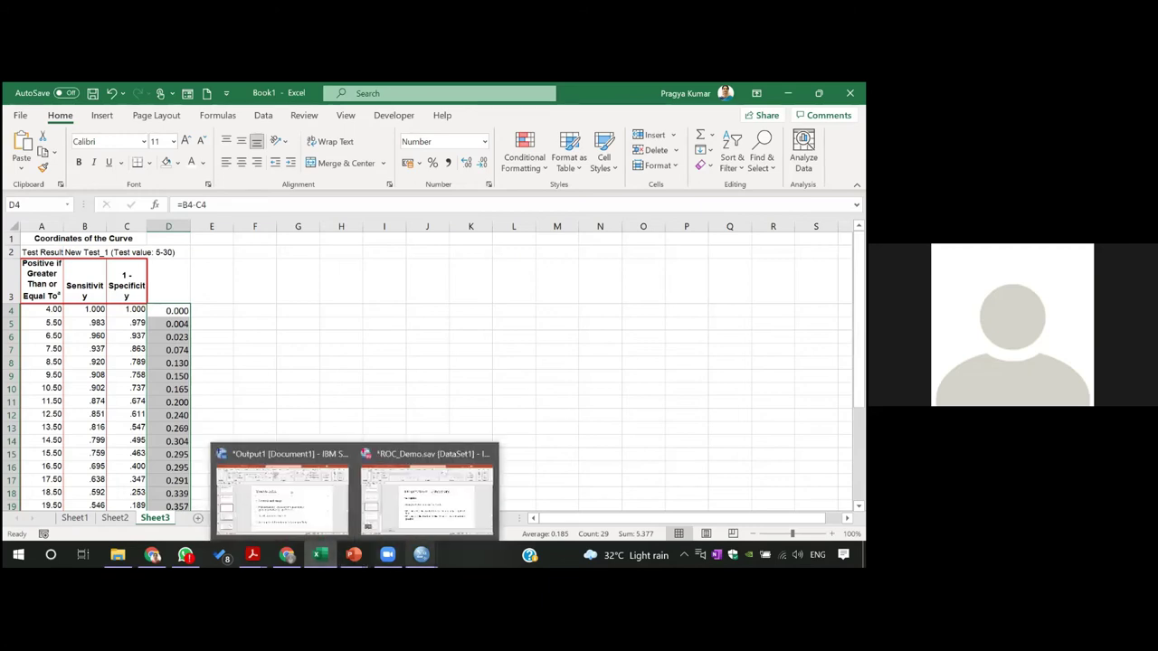
{"action": "left_click", "coordinate": [357, 481]}
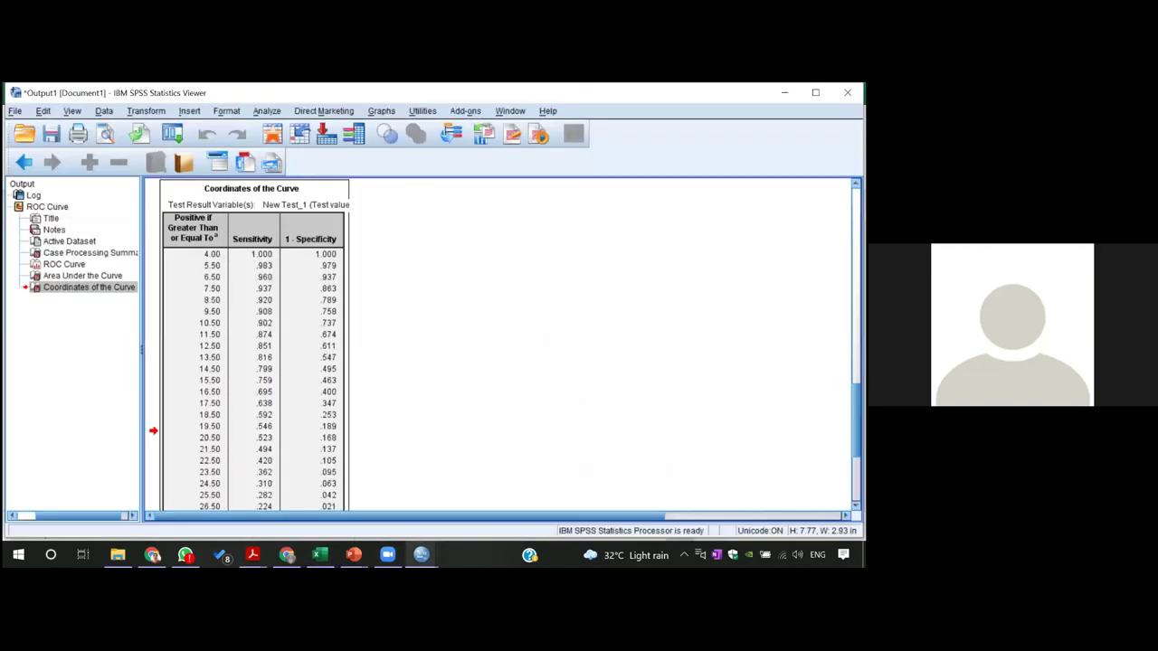
{"action": "scroll", "coordinate": [253, 344], "scroll_direction": "down", "scroll_amount": 2}
{"action": "scroll", "coordinate": [253, 344], "scroll_direction": "down", "scroll_amount": 4}
{"action": "scroll", "coordinate": [254, 344], "scroll_direction": "up", "scroll_amount": 3}
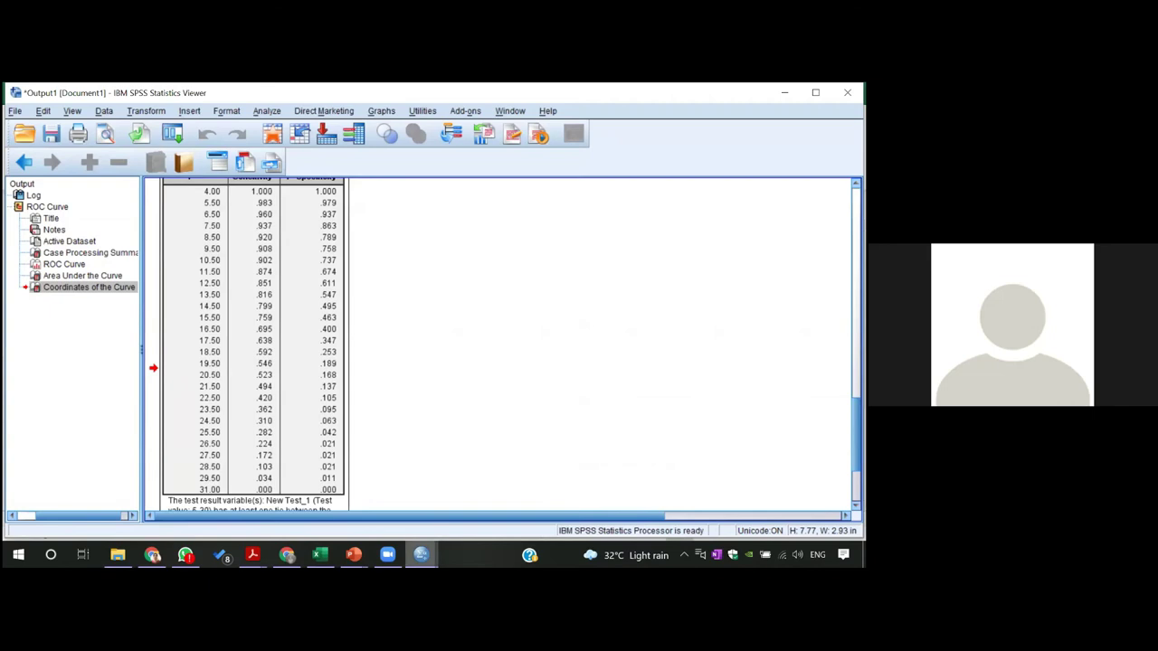
{"action": "mouse_move", "coordinate": [319, 554]}
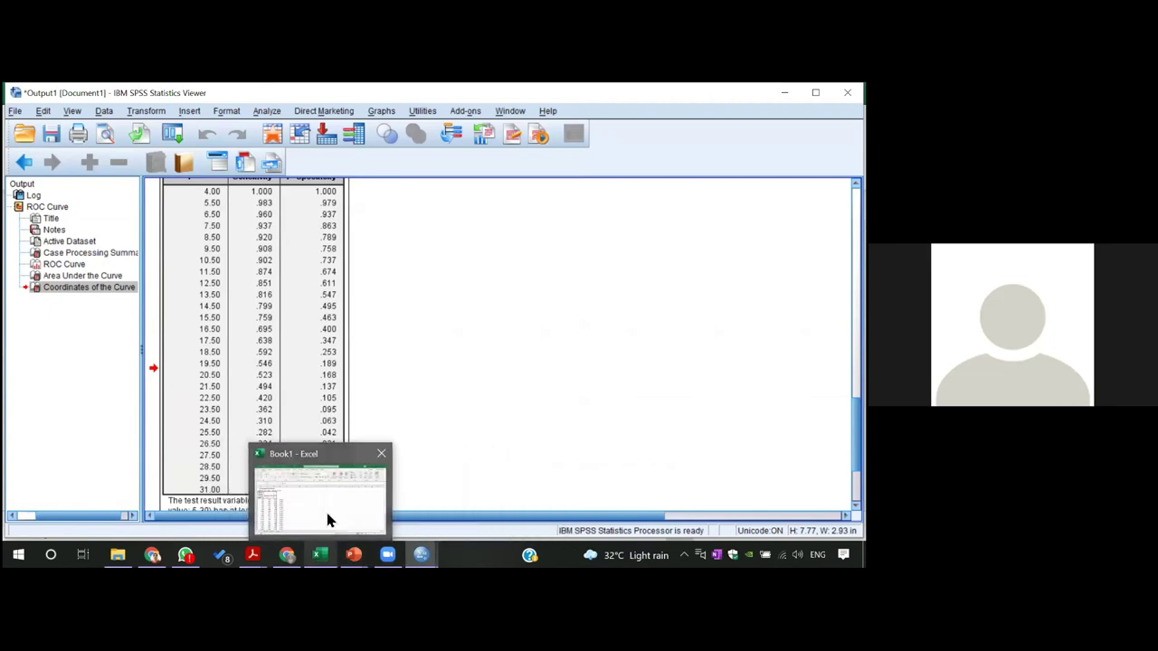
{"action": "left_click", "coordinate": [328, 520]}
Find the highest Youden index value in column D and trace its row across to the cut-off in column A.
{"action": "left_click_drag", "start_coordinate": [860, 320], "coordinate": [860, 354]}
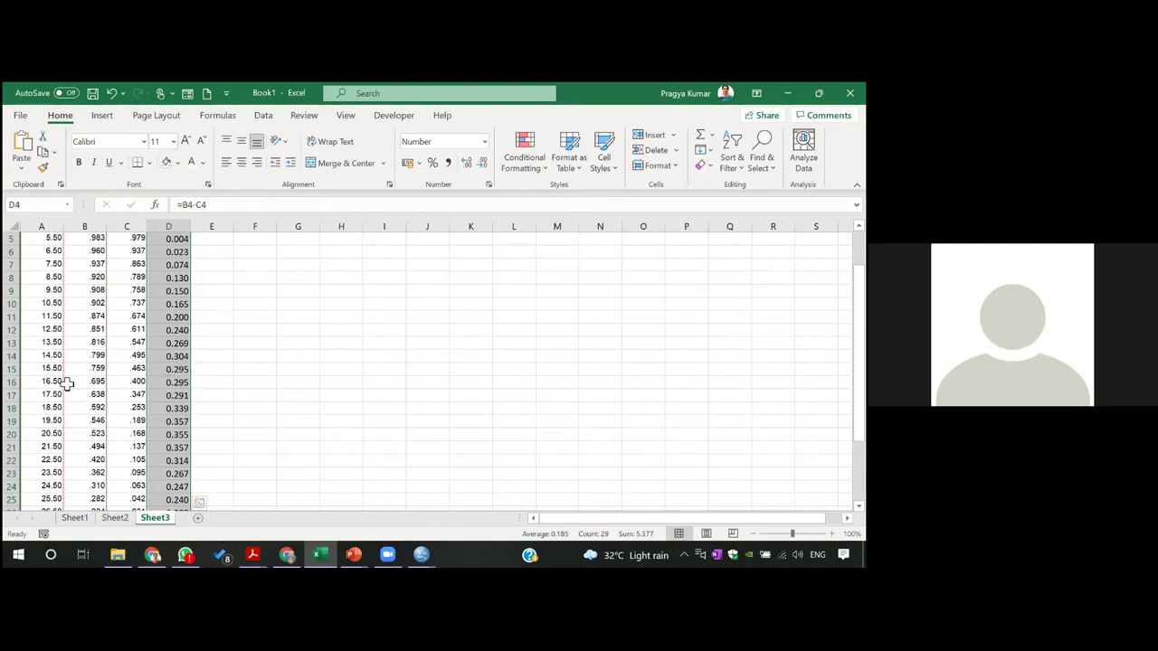
{"action": "left_click", "coordinate": [185, 422]}
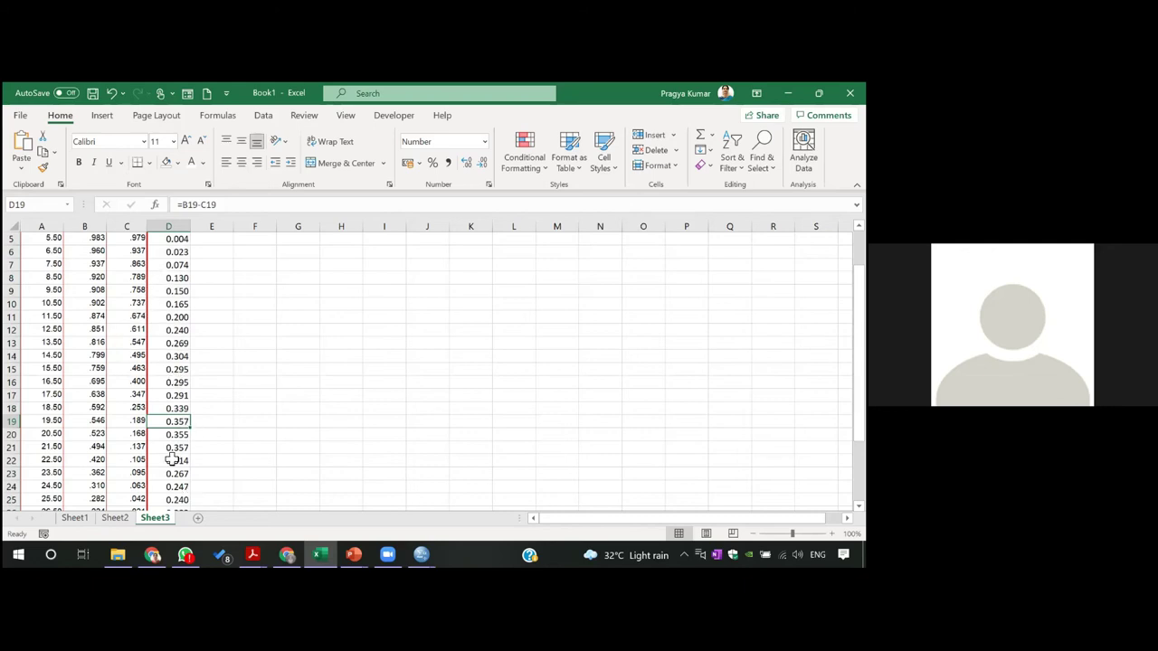
{"action": "left_click", "coordinate": [131, 425]}
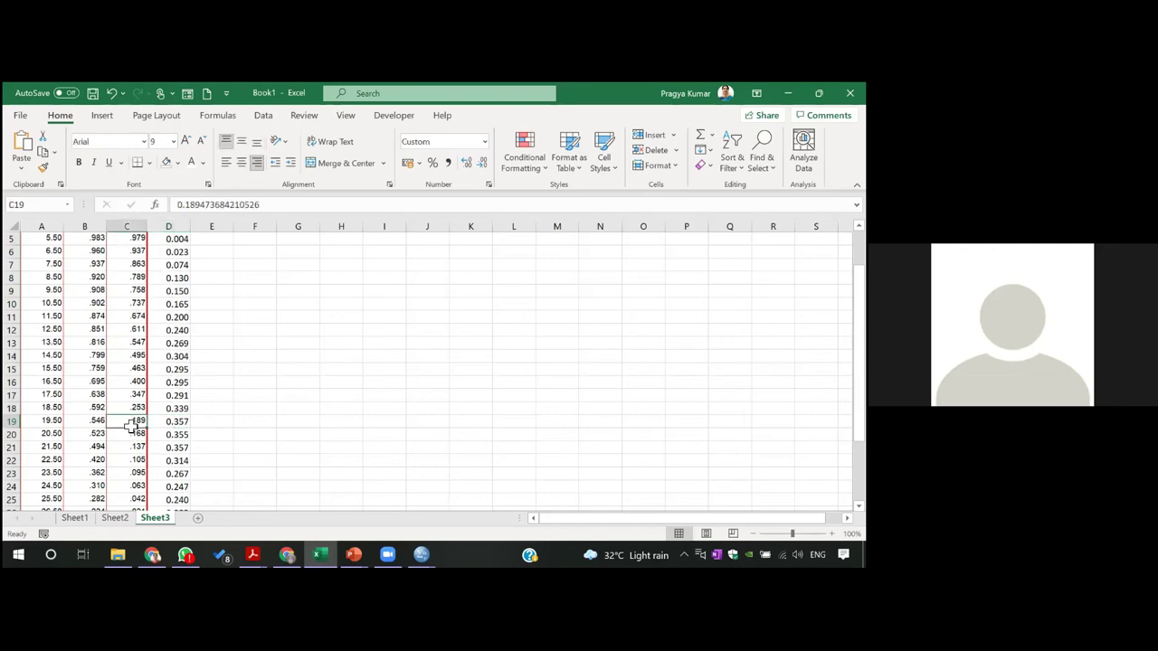
{"action": "key", "text": "Left"}
{"action": "key", "text": "Left"}
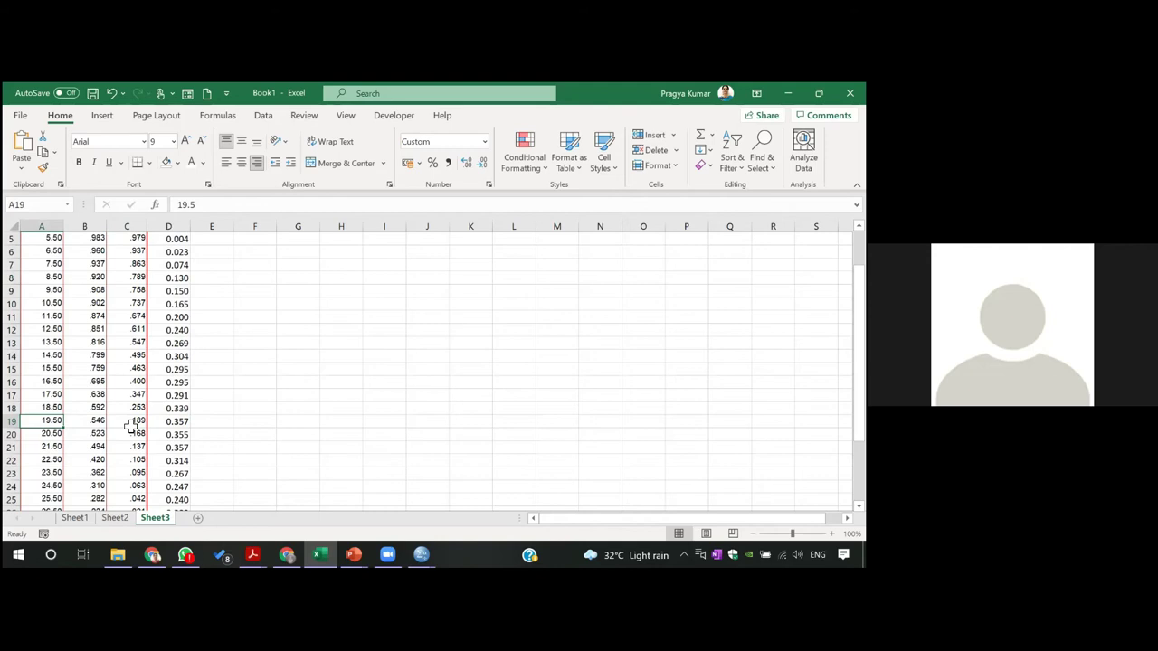
Compare rows 19 and 21 of the table, matching each column D value with its cut-off in column A.
{"action": "left_click_drag", "start_coordinate": [860, 358], "coordinate": [859, 331]}
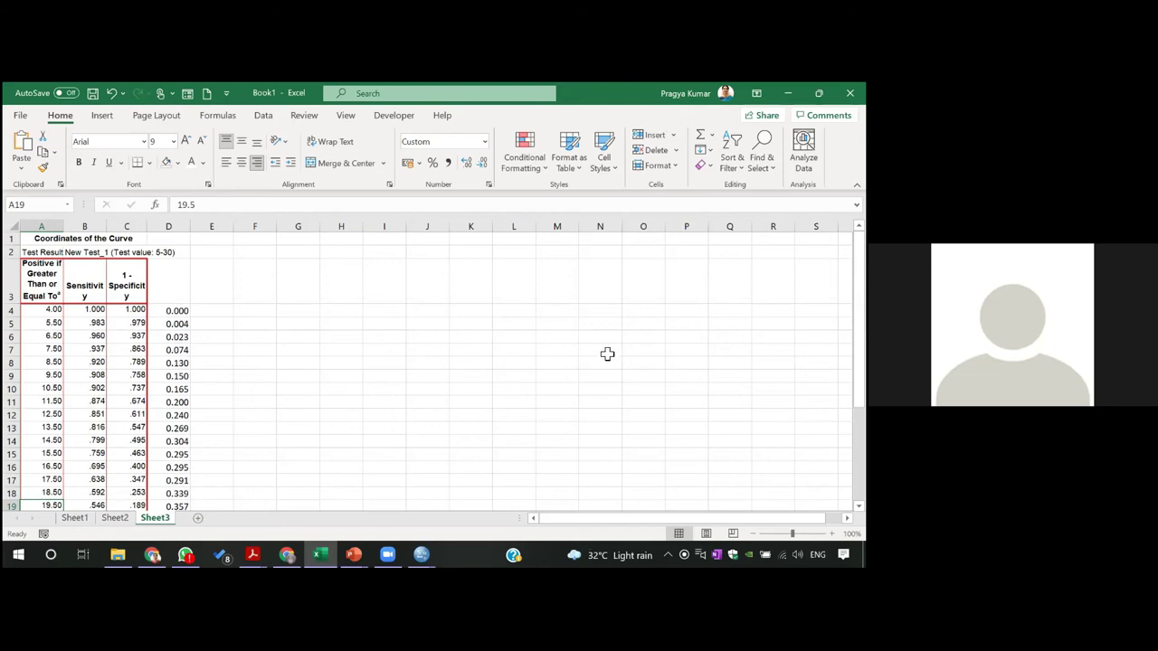
{"action": "left_click_drag", "start_coordinate": [859, 289], "coordinate": [859, 349]}
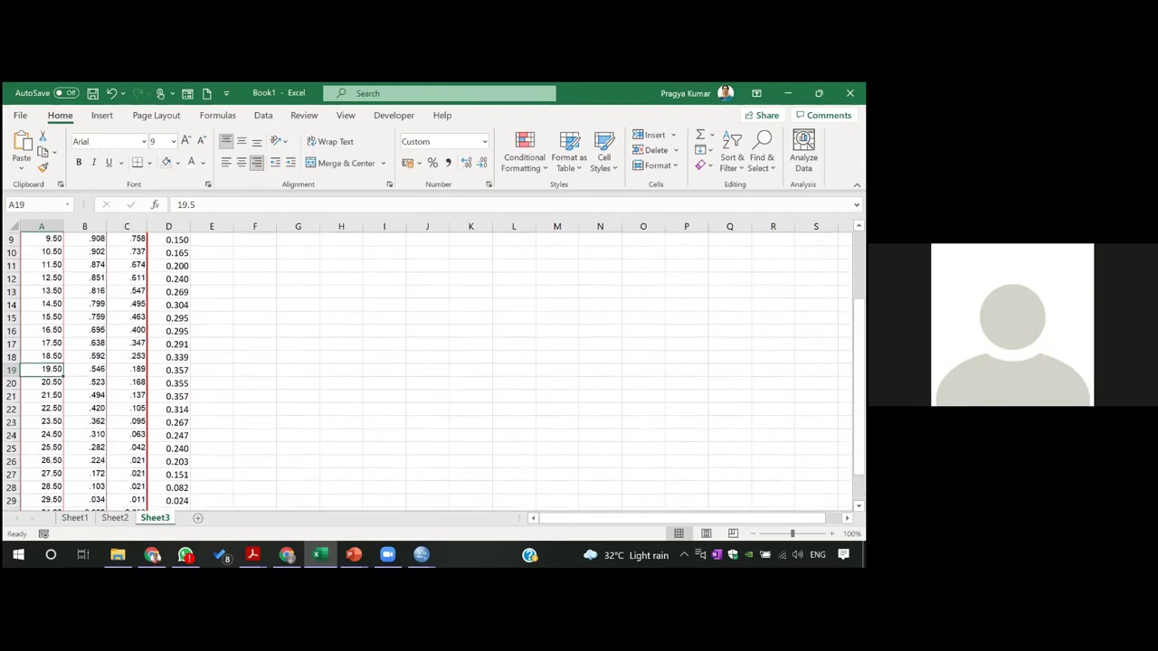
{"action": "left_click", "coordinate": [184, 397]}
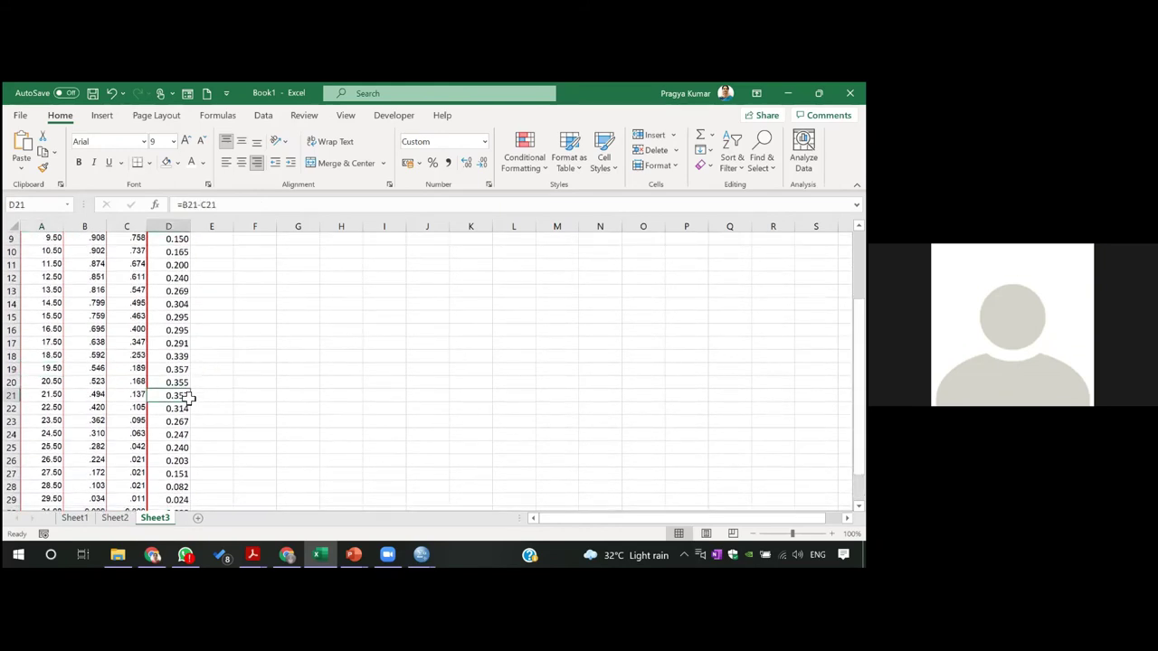
{"action": "left_click", "coordinate": [57, 394]}
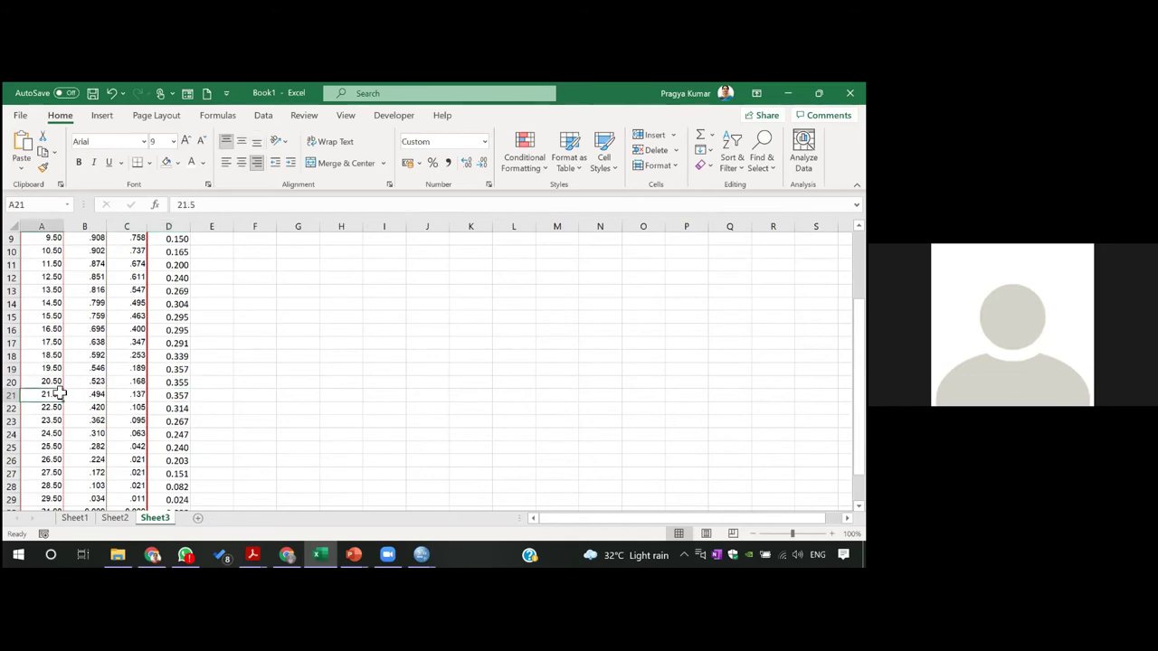
{"action": "left_click", "coordinate": [182, 369]}
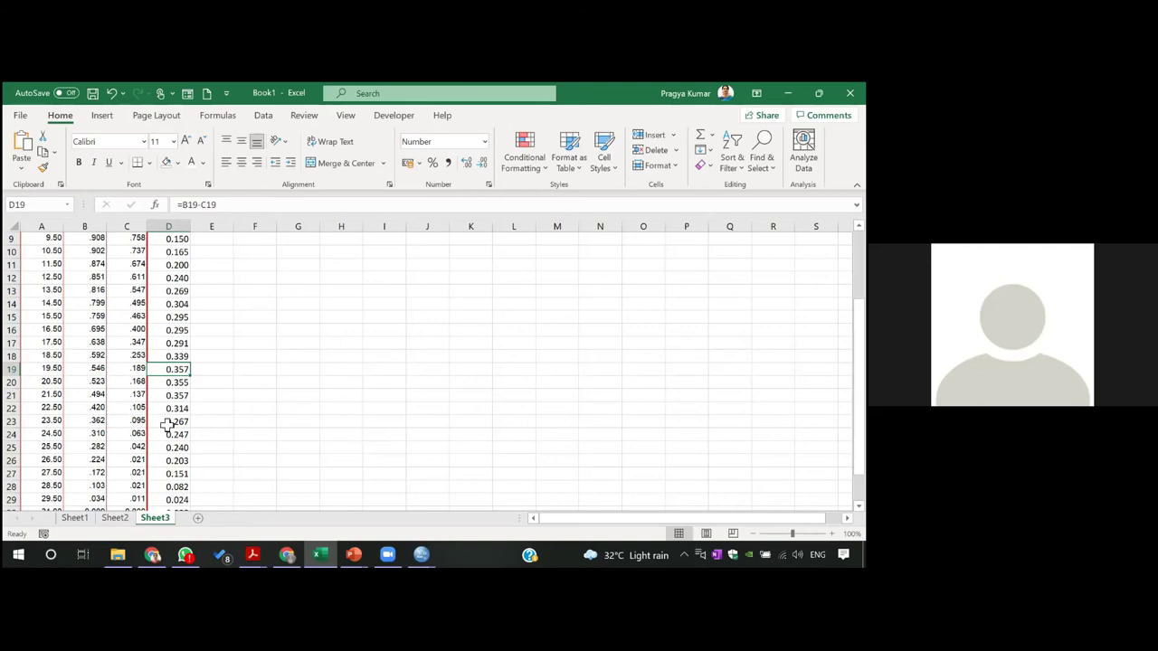
{"action": "left_click", "coordinate": [52, 368]}
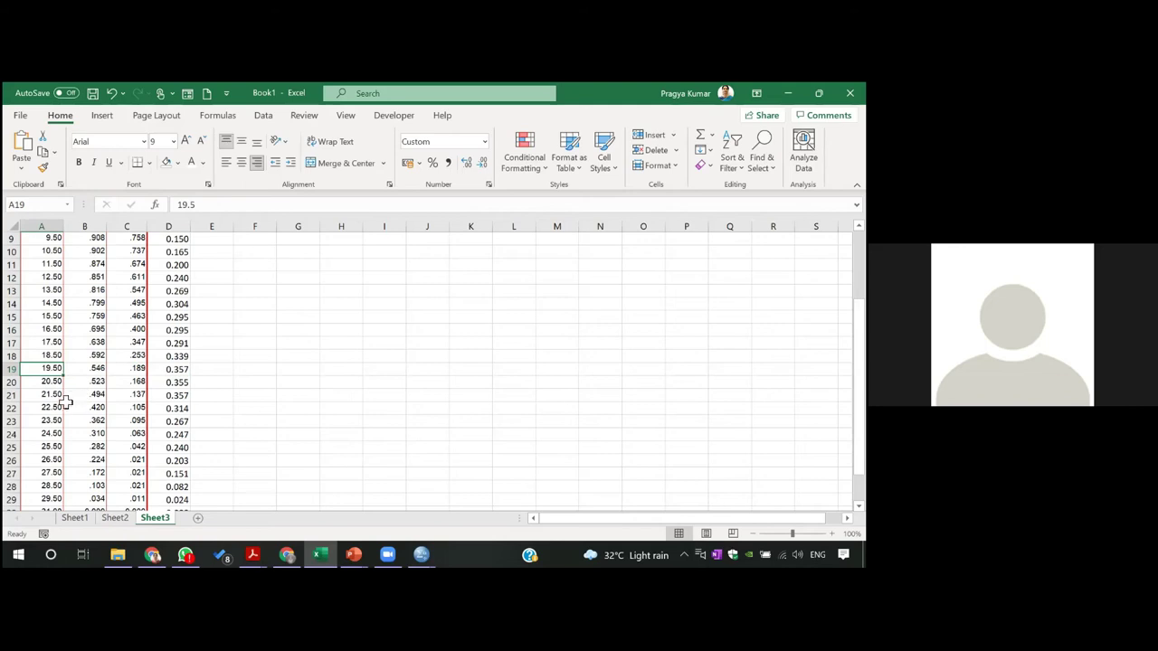
{"action": "left_click", "coordinate": [51, 407]}
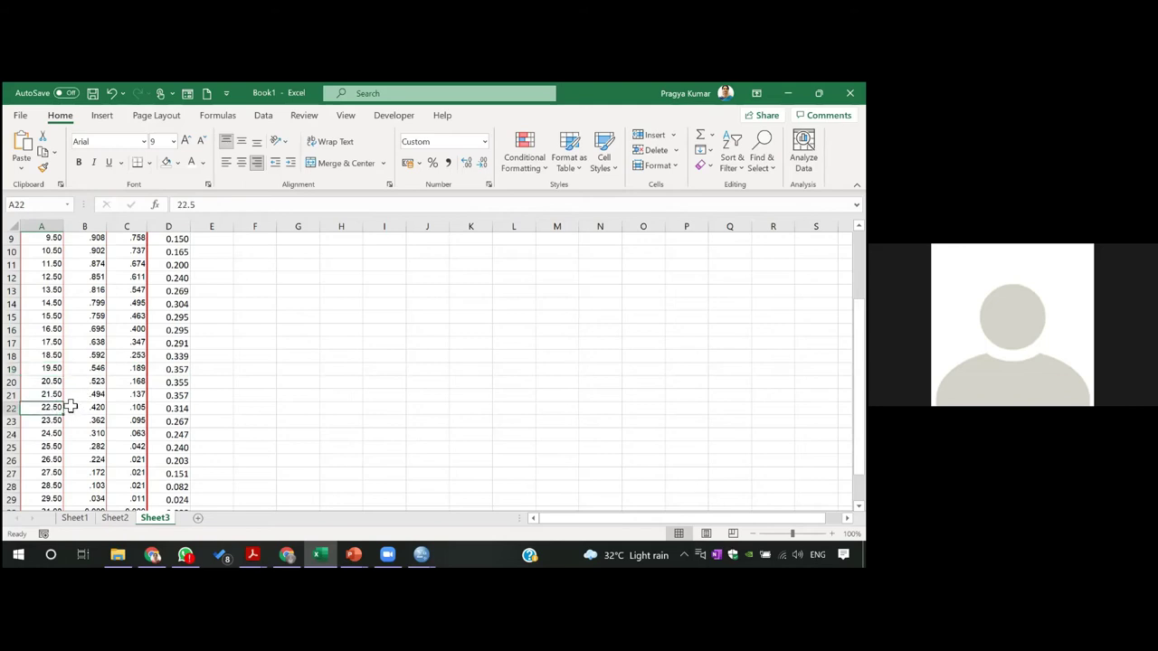
{"action": "left_click", "coordinate": [65, 395]}
{"action": "left_click", "coordinate": [54, 395]}
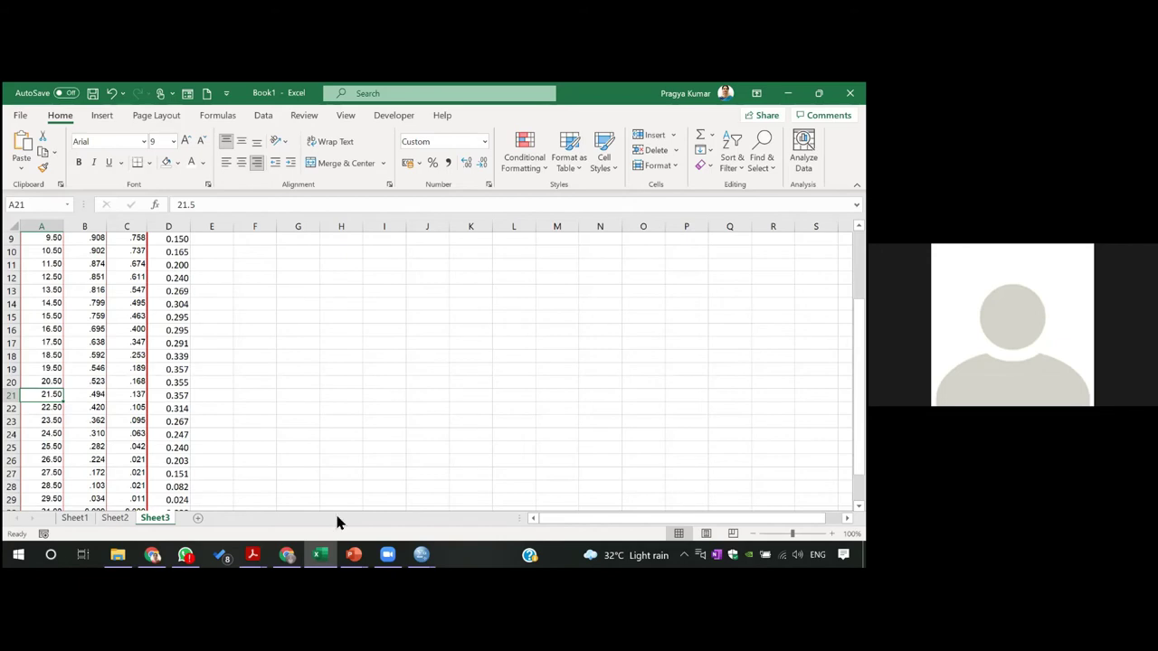
Consult the Youden index slide in PowerPoint and recheck the cut-offs in A19 and A21 of the Excel sheet.
{"action": "mouse_move", "coordinate": [353, 555]}
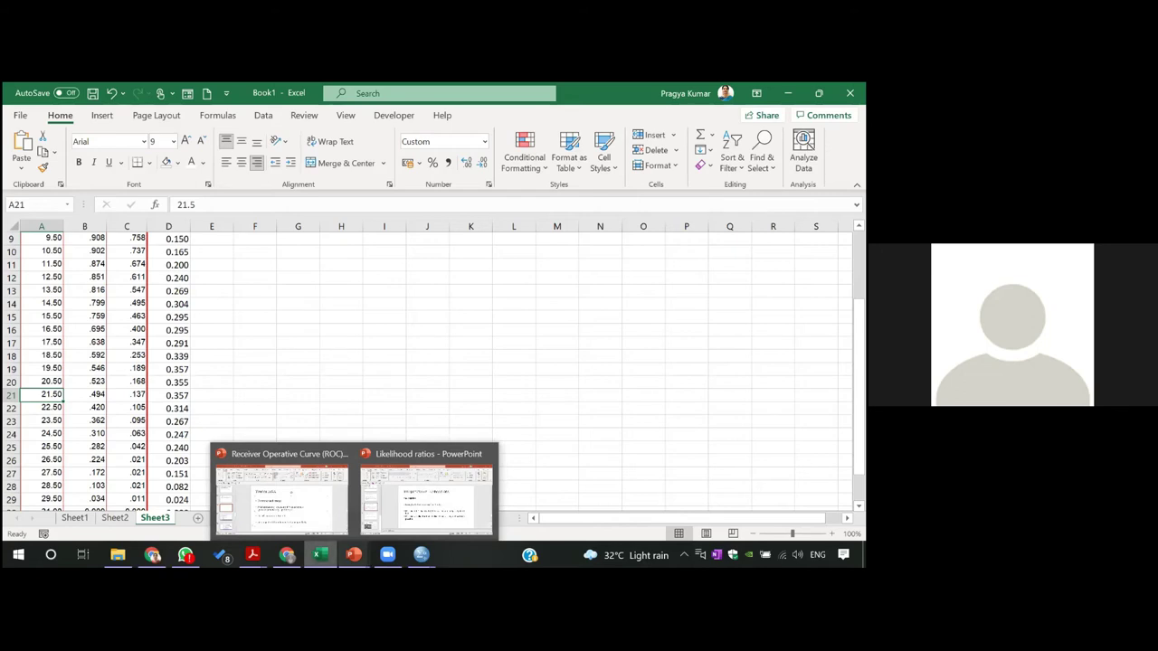
{"action": "left_click", "coordinate": [307, 488]}
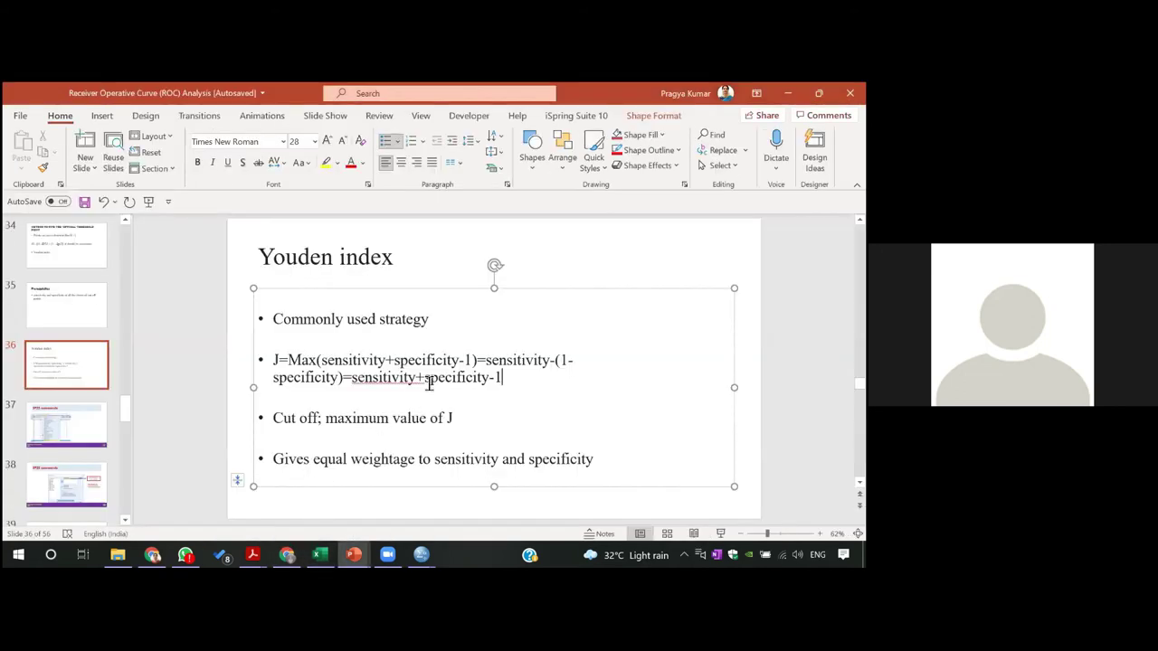
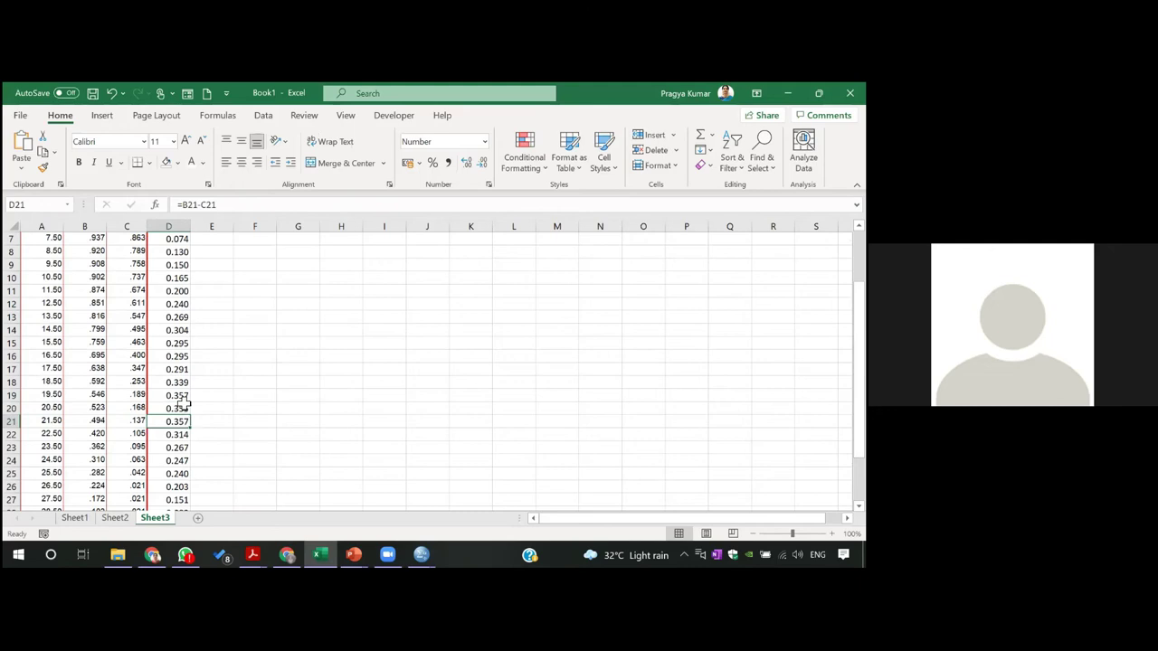
{"action": "left_click", "coordinate": [180, 397]}
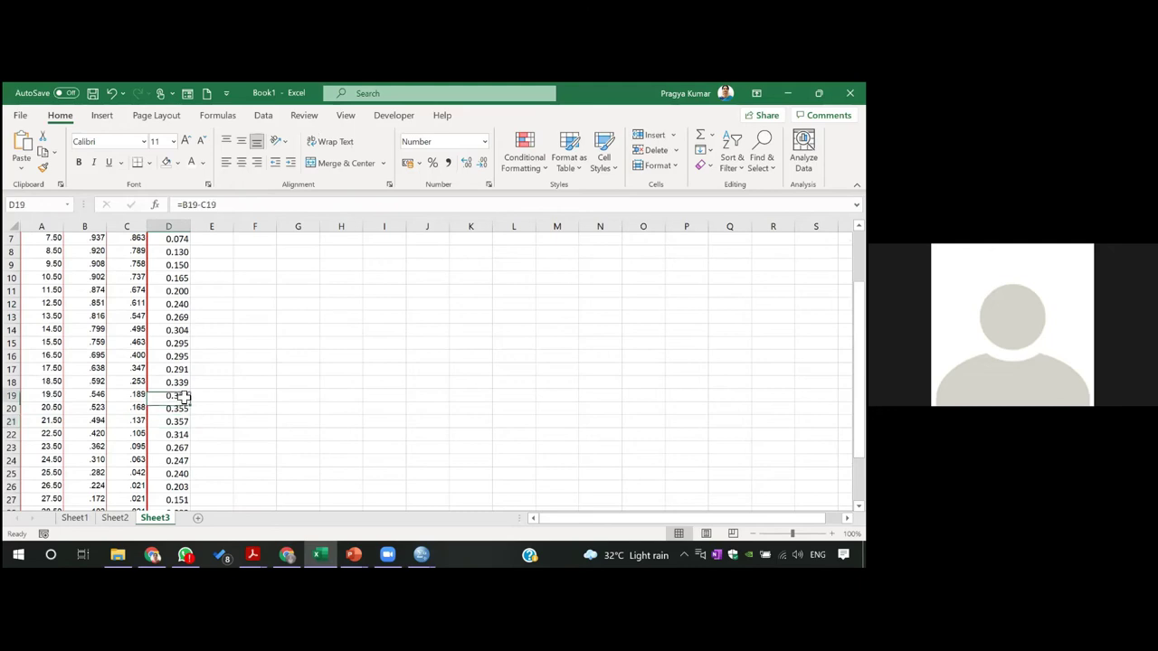
{"action": "left_click", "coordinate": [57, 394]}
{"action": "left_click", "coordinate": [56, 420]}
{"action": "left_click", "coordinate": [56, 395]}
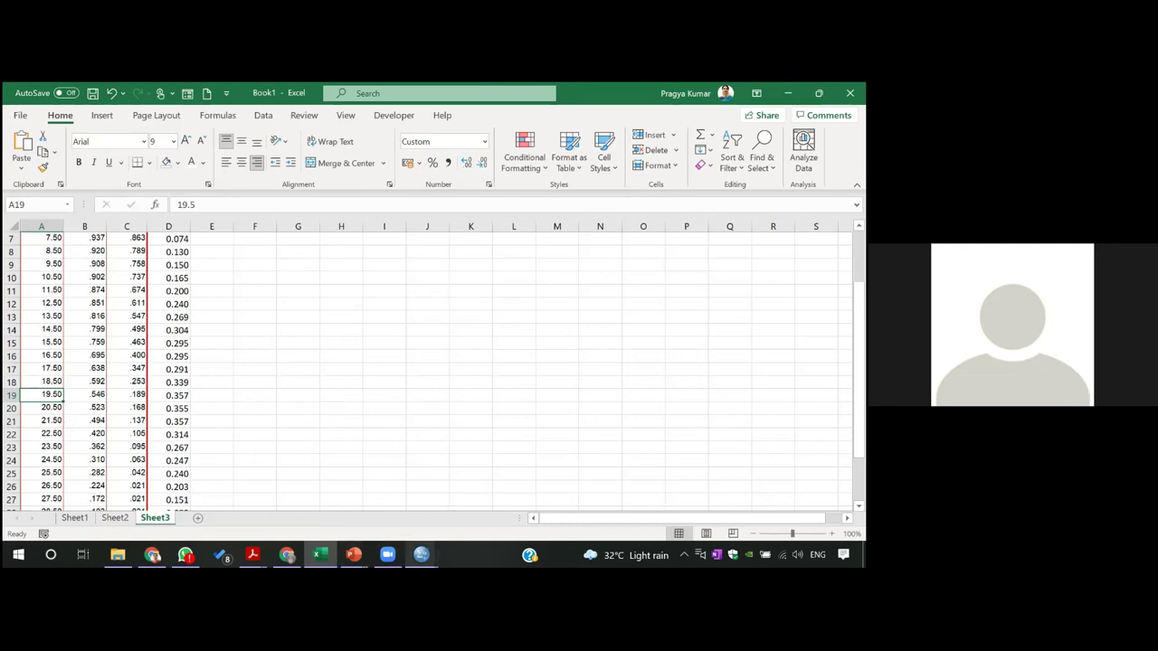
Switch to the ROC Analysis presentation in PowerPoint and show slide 34 on finding the optimal threshold point.
{"action": "mouse_move", "coordinate": [354, 554]}
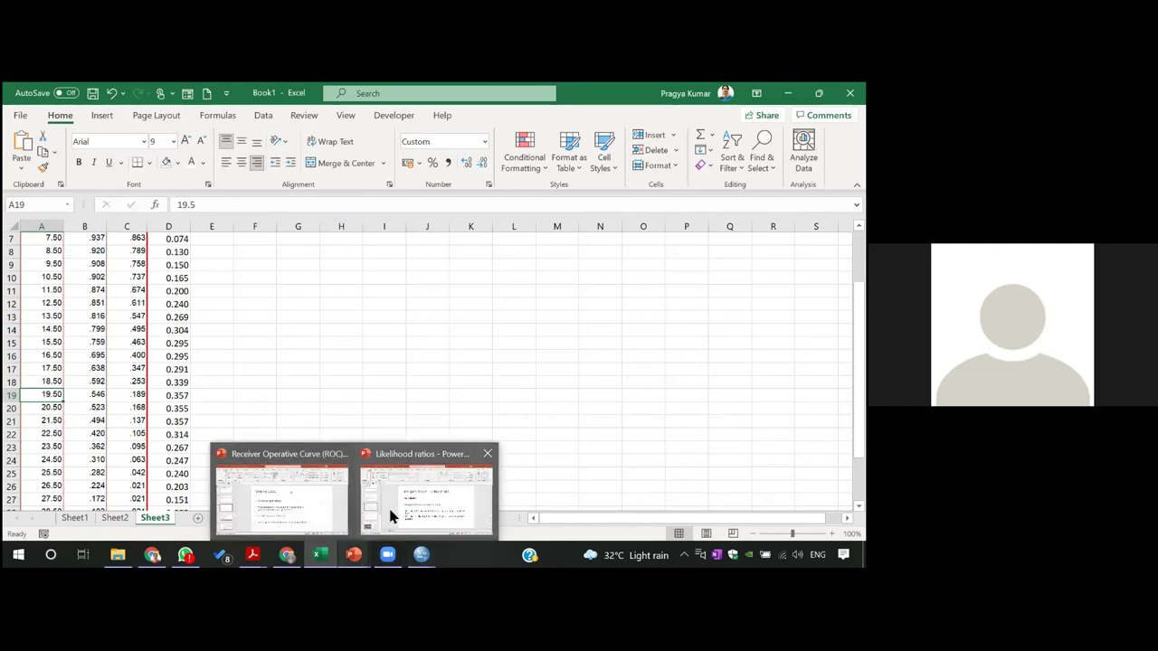
{"action": "left_click", "coordinate": [281, 497]}
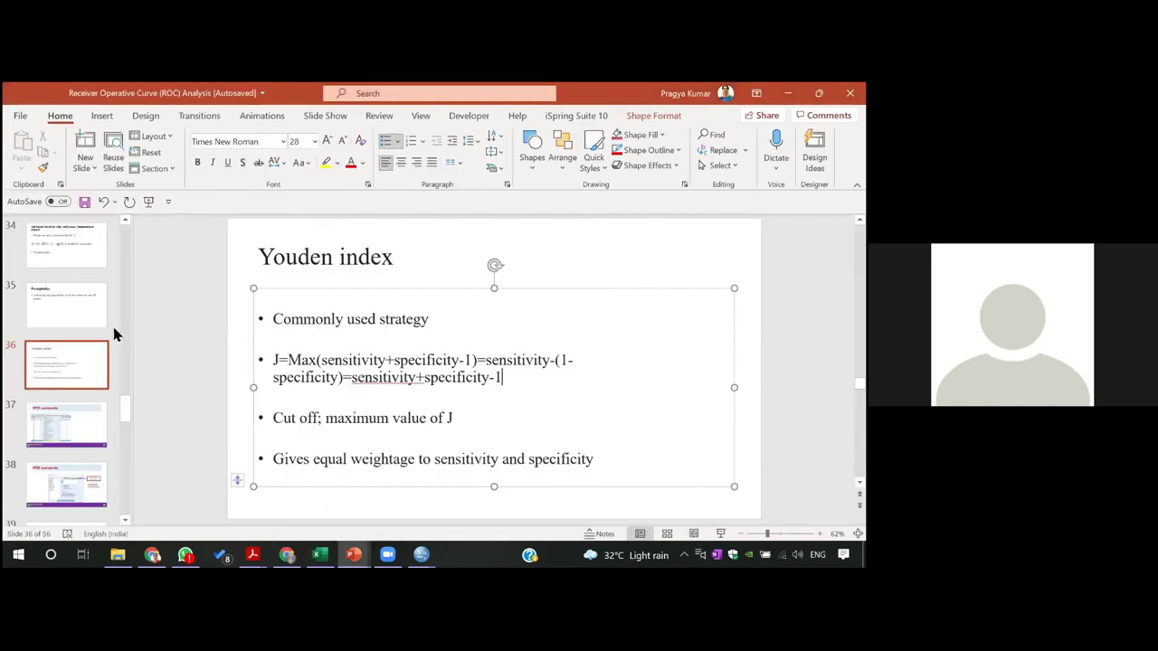
{"action": "left_click", "coordinate": [64, 252]}
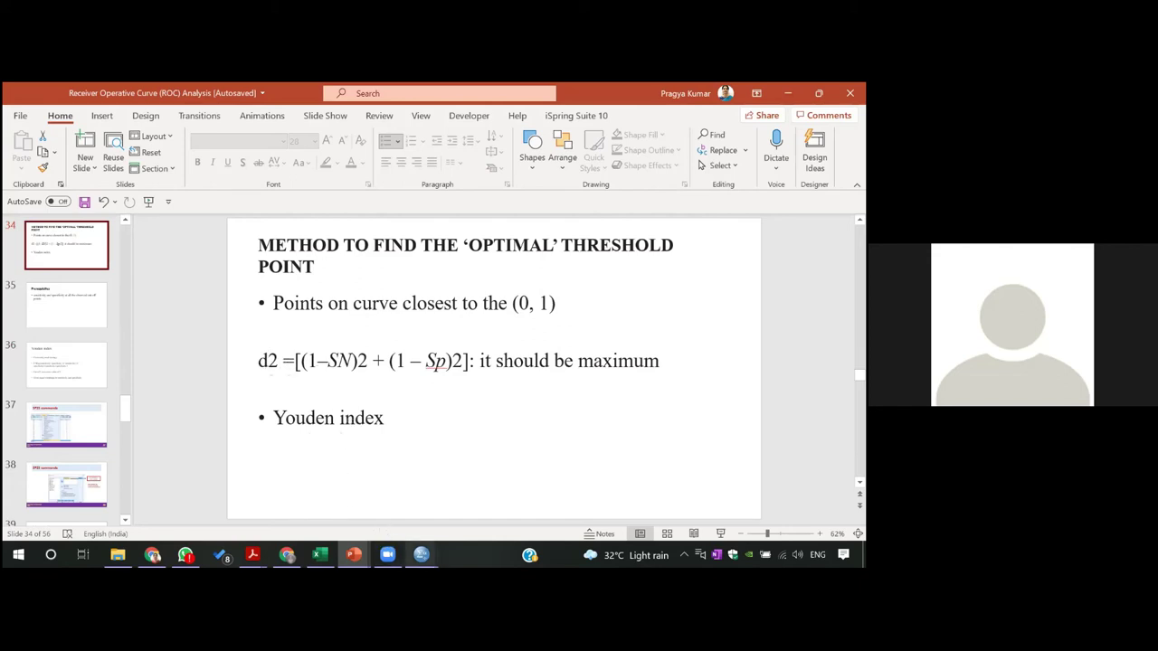
Return to the Book1 workbook in Excel, and switch to the ROC_Demo.sav dataset in the SPSS Data Editor.
{"action": "mouse_move", "coordinate": [354, 555]}
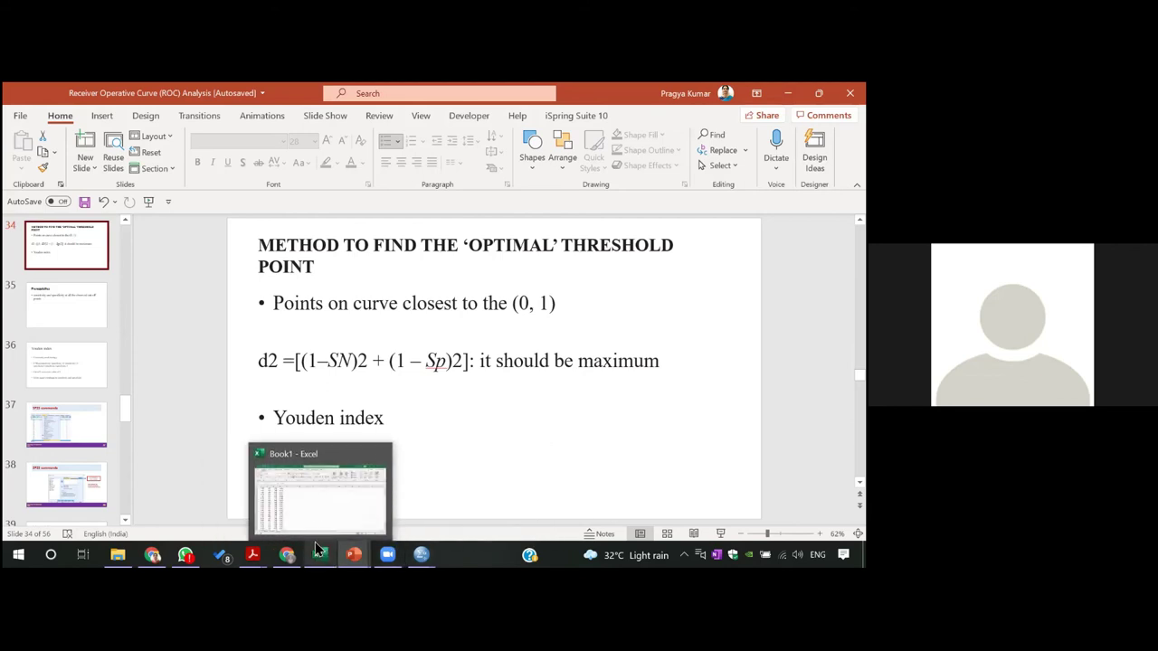
{"action": "left_click", "coordinate": [314, 498]}
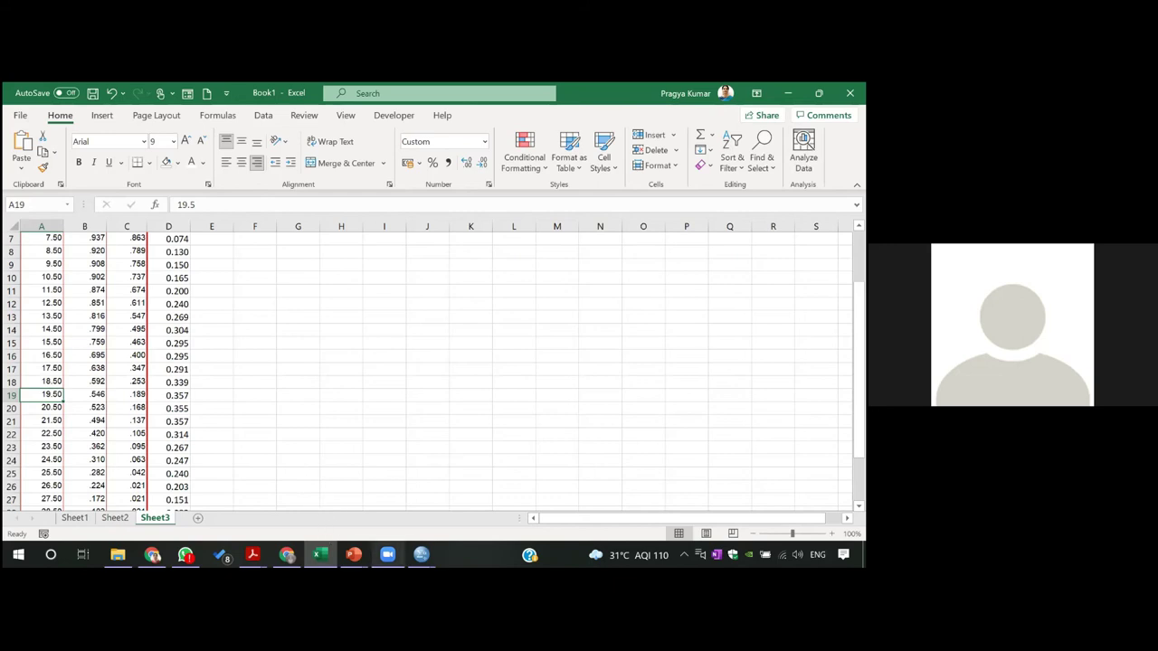
{"action": "mouse_move", "coordinate": [420, 555]}
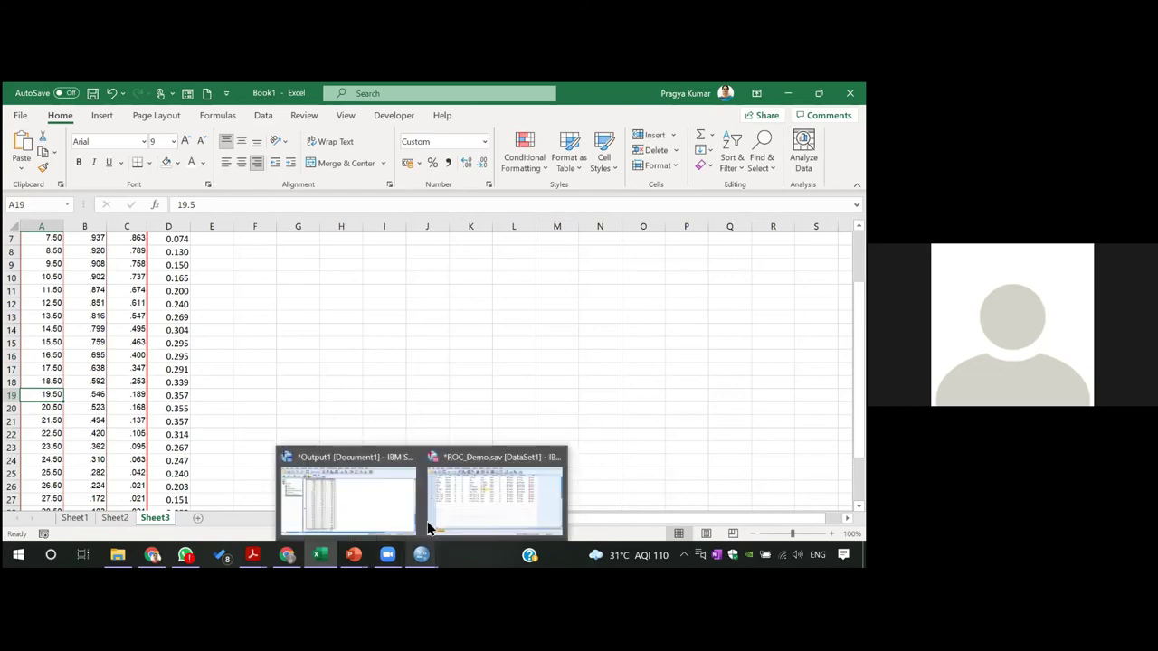
{"action": "left_click", "coordinate": [477, 503]}
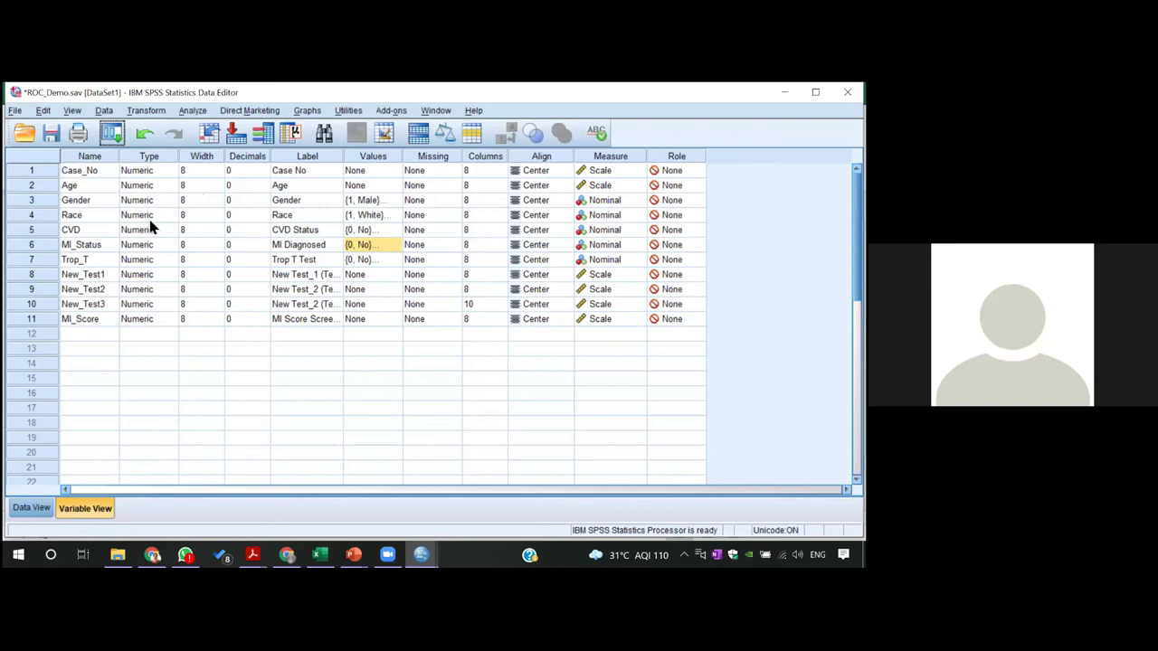
Show the data rows of ROC_Demo.sav and start a Recode into Different Variables with New_Test1 as the input variable.
{"action": "left_click", "coordinate": [34, 509]}
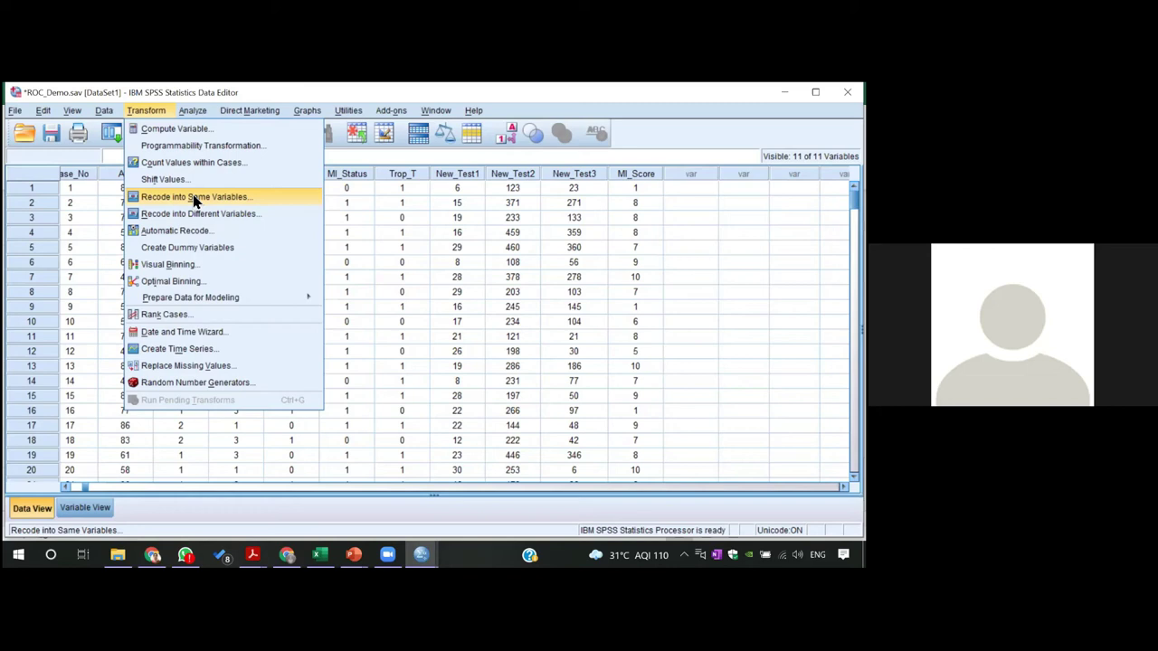
{"action": "mouse_move", "coordinate": [435, 110]}
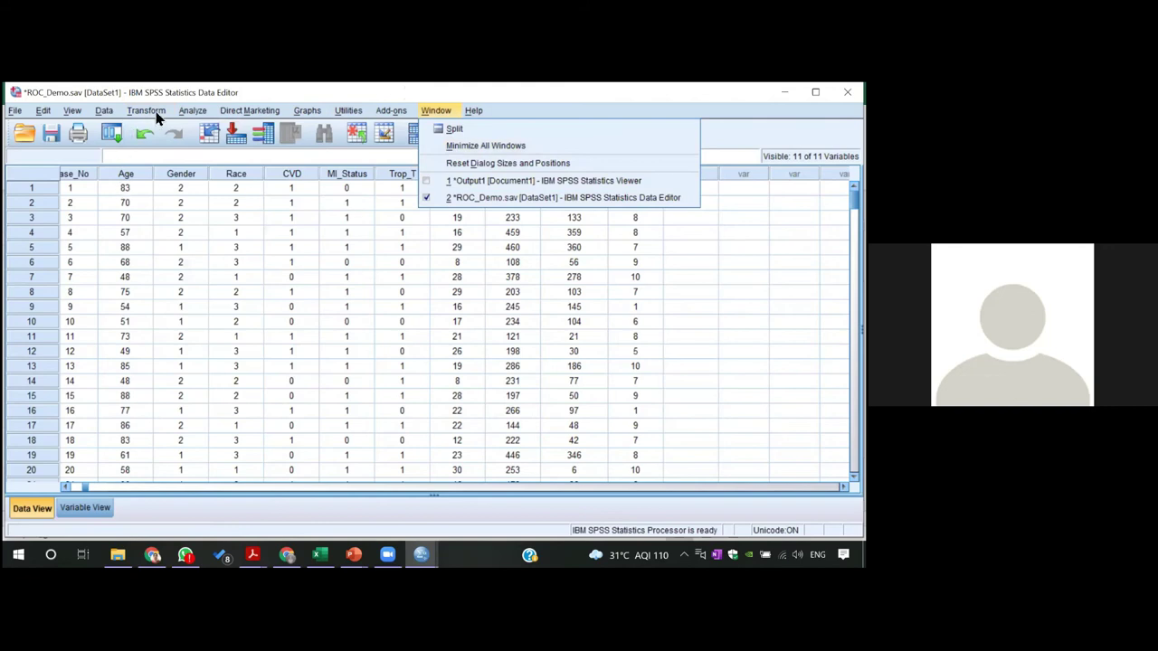
{"action": "mouse_move", "coordinate": [156, 113]}
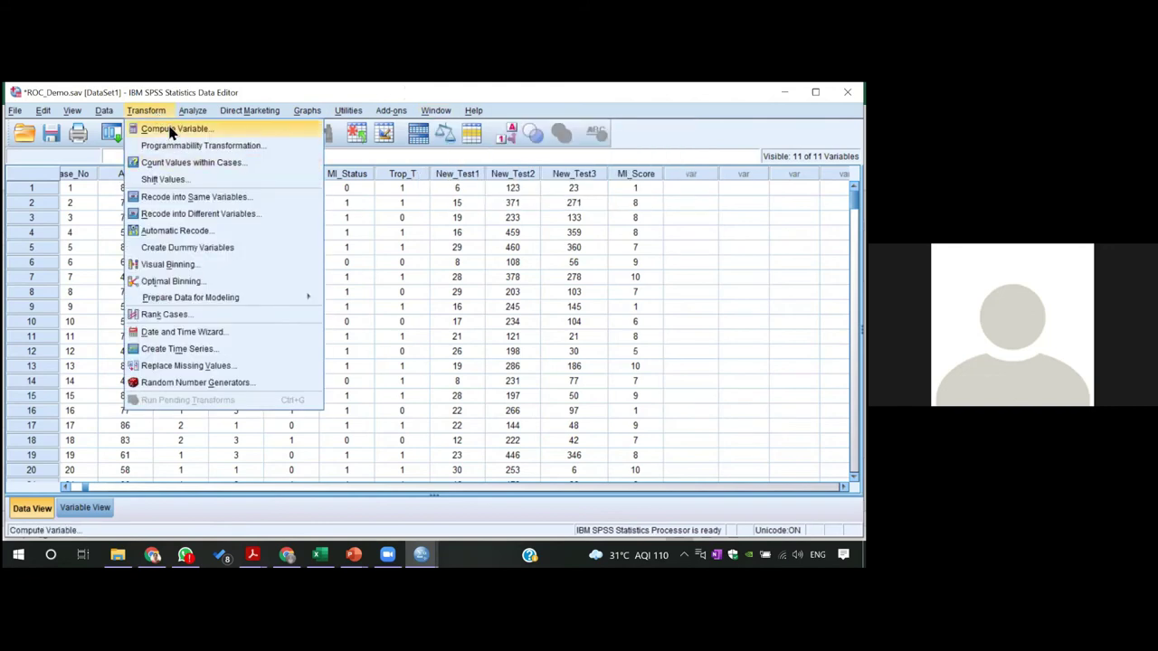
{"action": "left_click", "coordinate": [190, 216]}
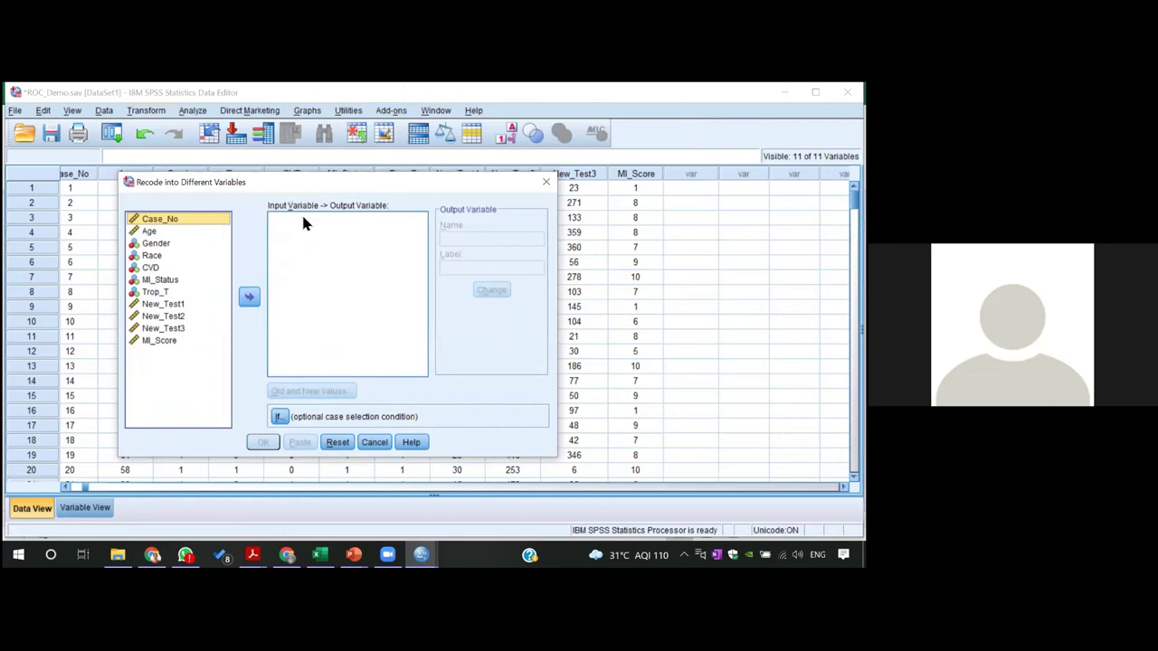
{"action": "left_click", "coordinate": [166, 306]}
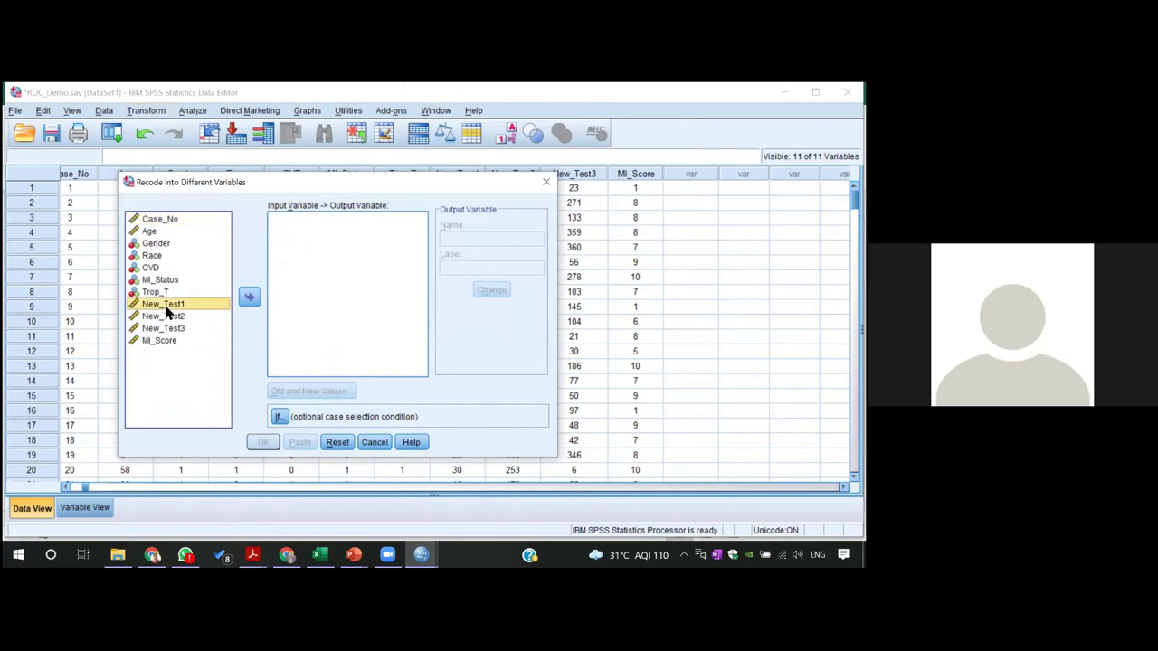
{"action": "left_click", "coordinate": [249, 301]}
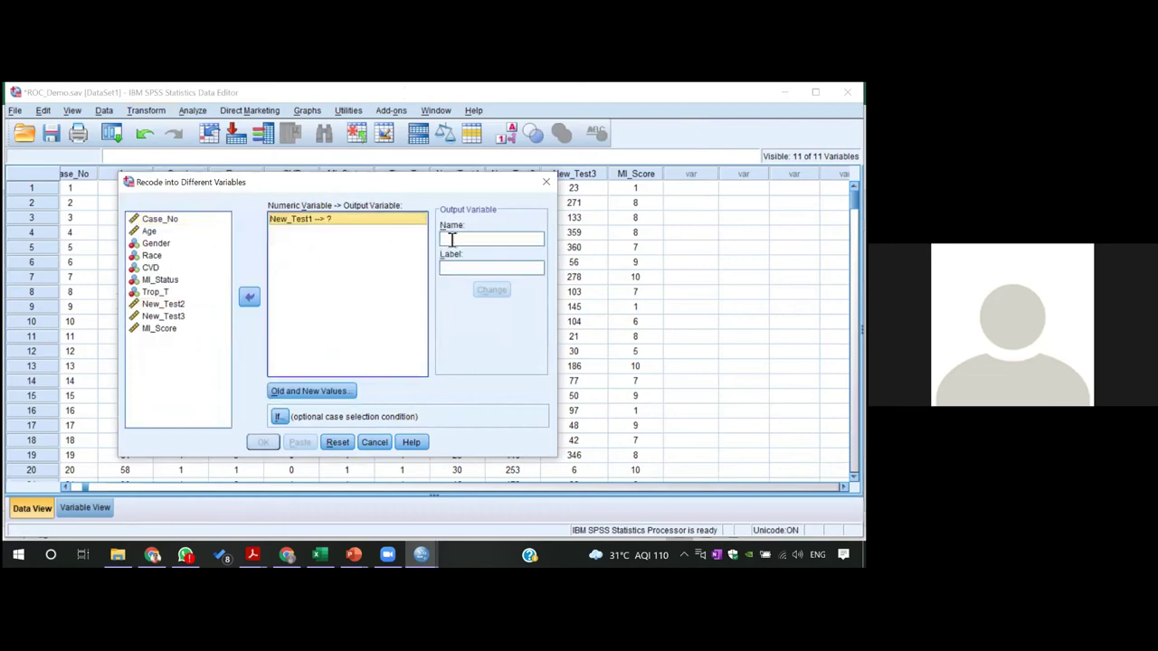
Name the output variable newtest1cat, label it "category taking 19.5 as cut off", and assign it to New_Test1.
{"action": "left_click", "coordinate": [454, 239]}
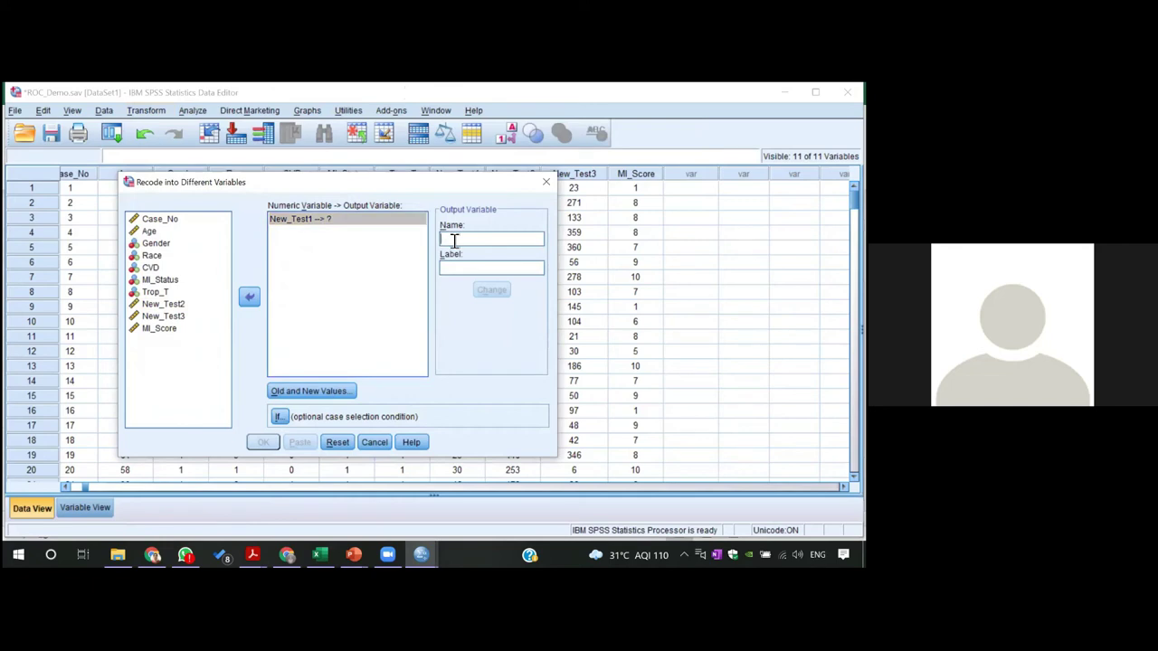
{"action": "type", "text": "newtestcat"}
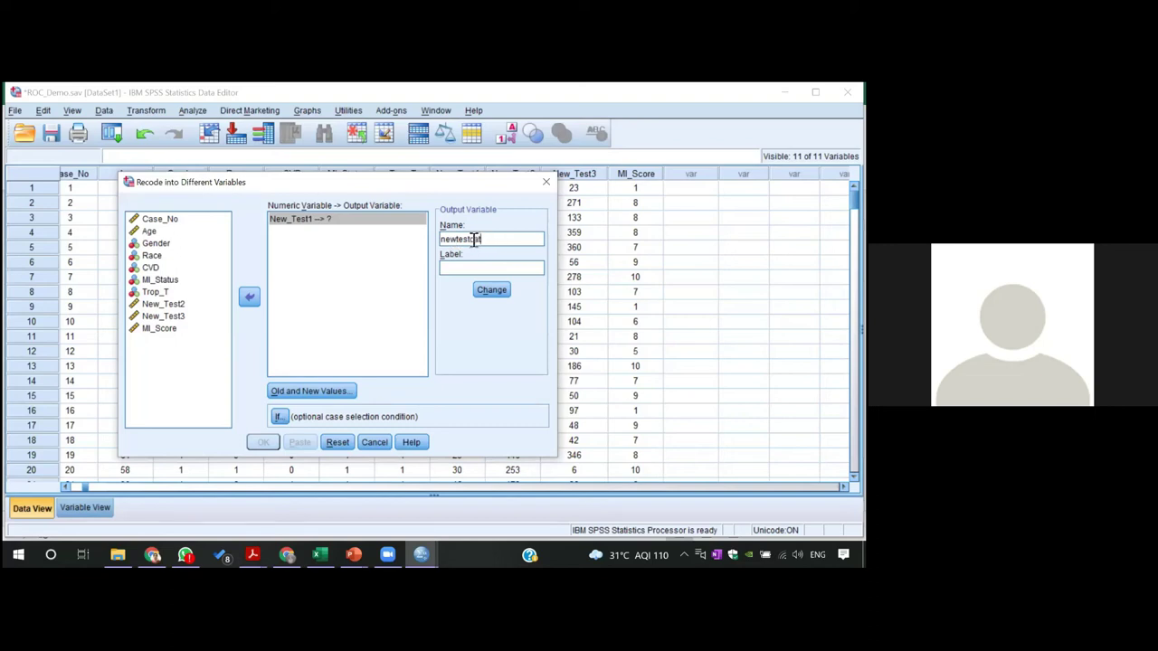
{"action": "type", "text": "1"}
{"action": "type", "text": "1"}
{"action": "left_click", "coordinate": [462, 272]}
{"action": "type", "text": "category taking 19.5 asc"}
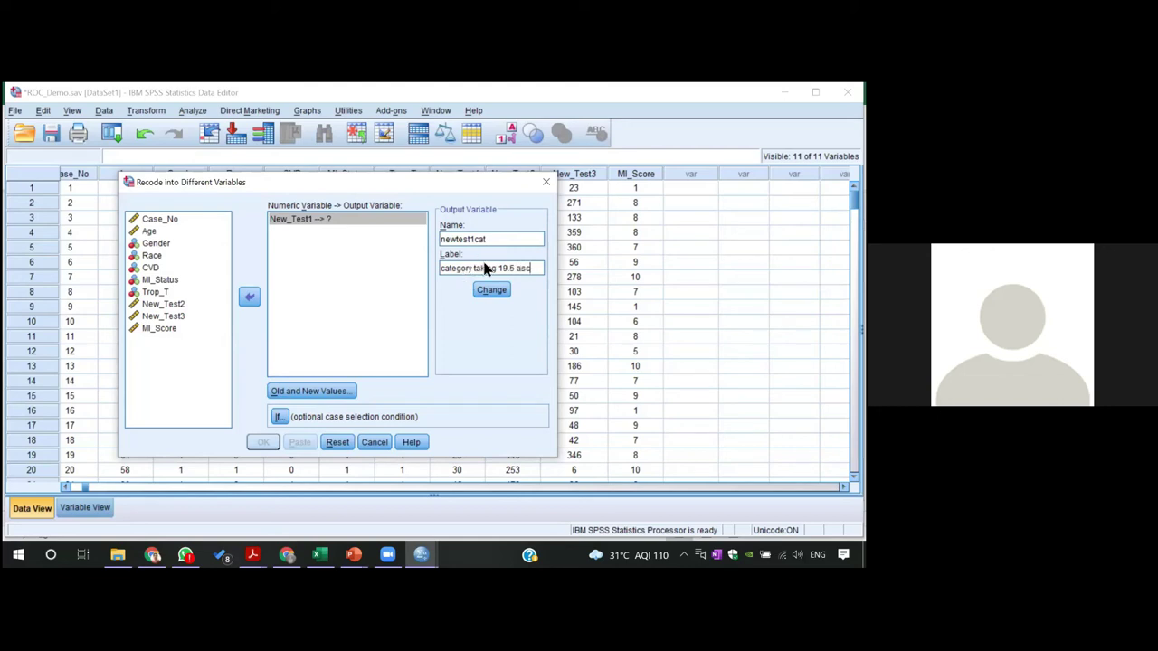
{"action": "key", "text": "BackSpace"}
{"action": "type", "text": "cut off"}
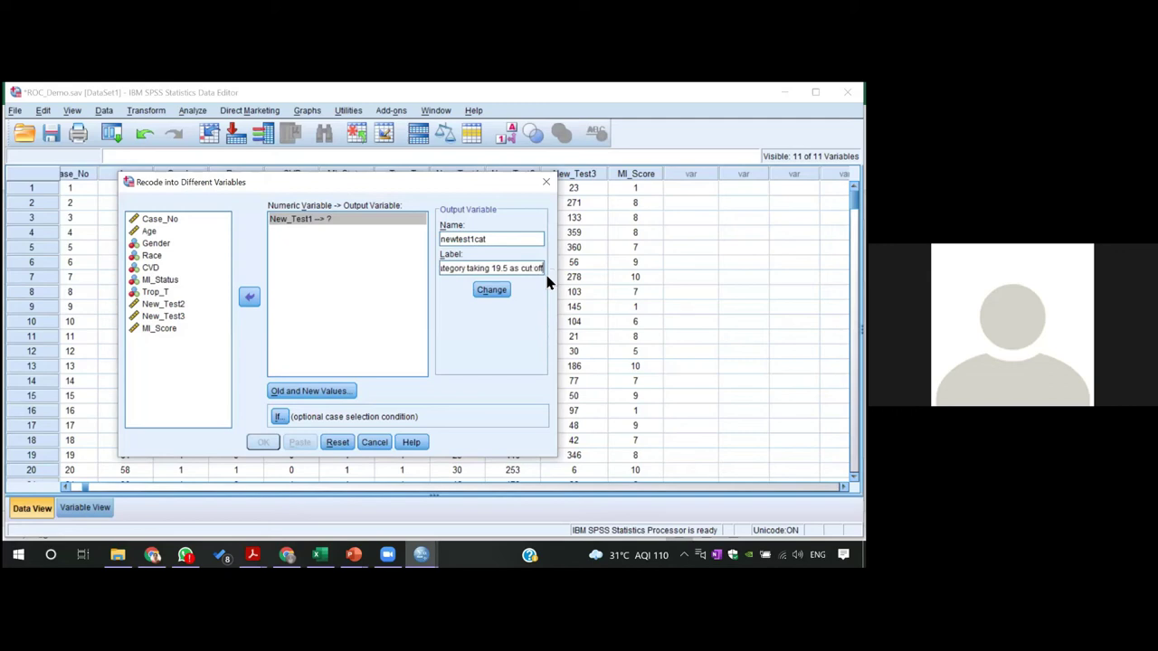
{"action": "left_click", "coordinate": [501, 292]}
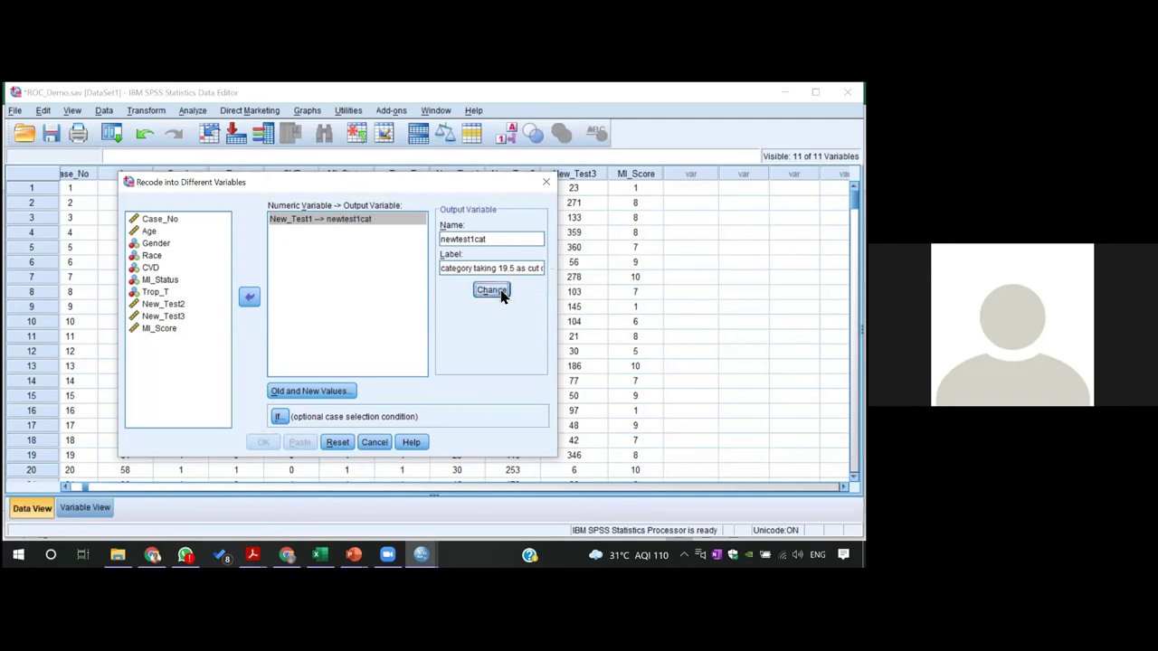
Add a recode rule that maps the lowest value through 19.4 to the new value 0.
{"action": "left_click", "coordinate": [331, 392]}
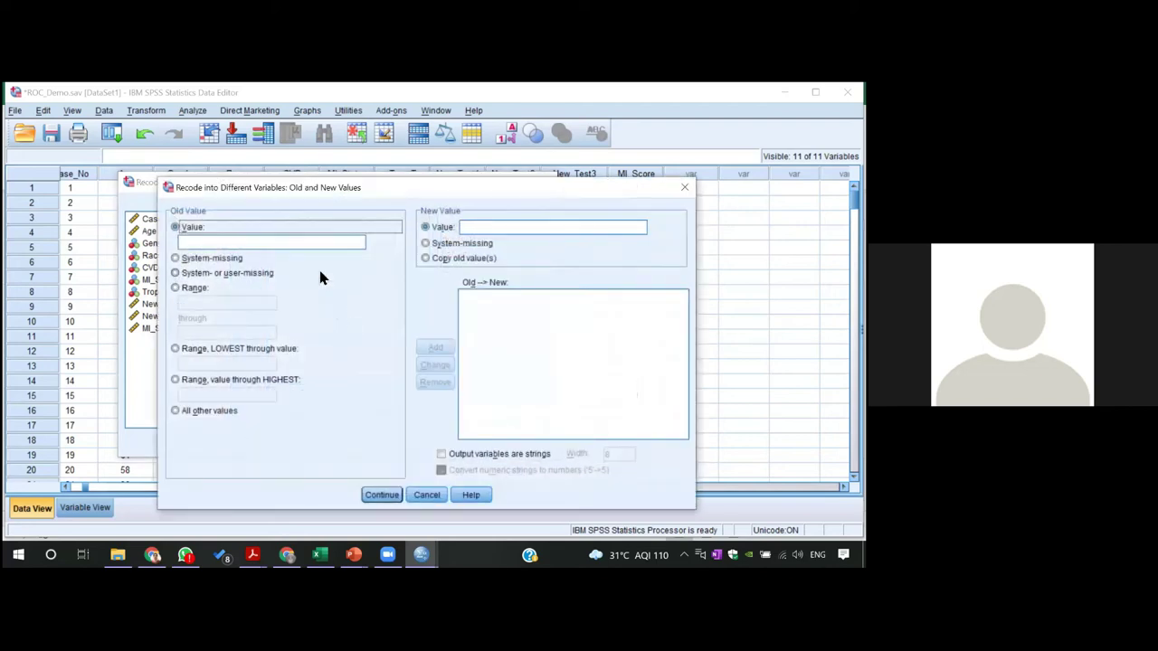
{"action": "left_click", "coordinate": [176, 349]}
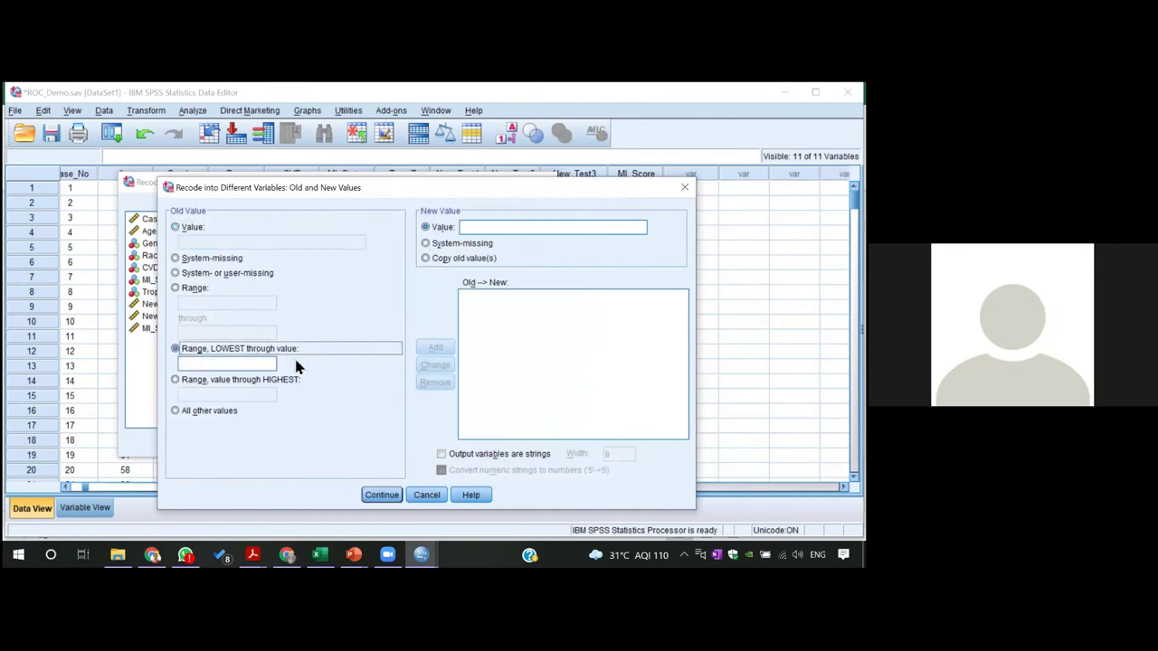
{"action": "left_click", "coordinate": [268, 362]}
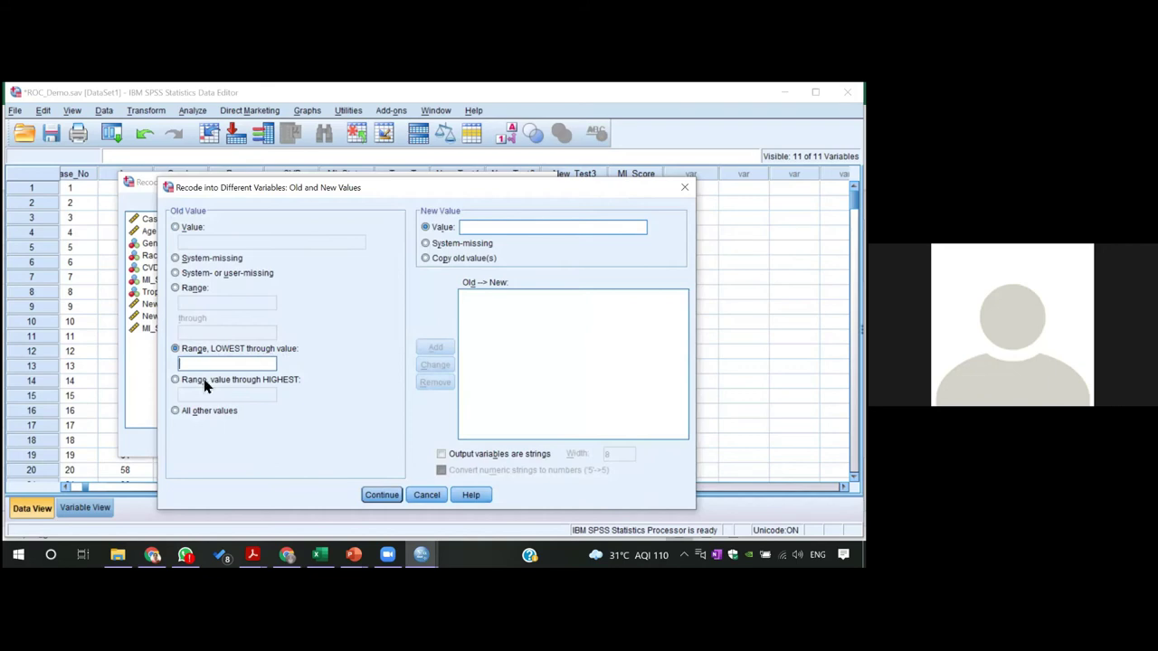
{"action": "left_click", "coordinate": [176, 381]}
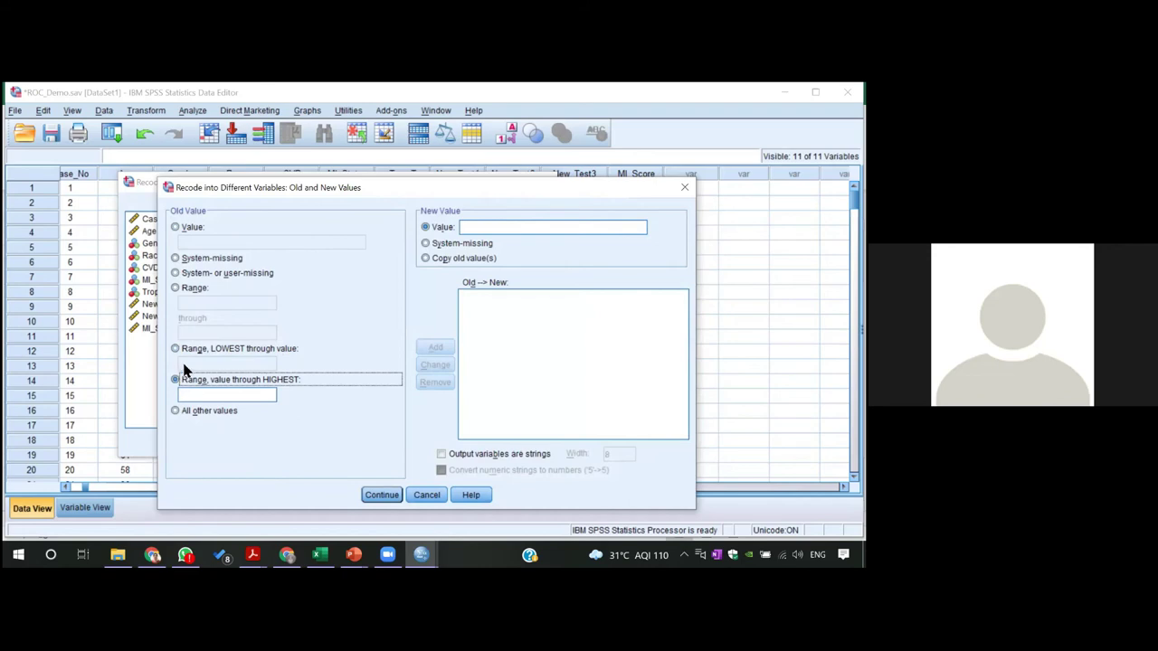
{"action": "left_click", "coordinate": [176, 349]}
{"action": "left_click", "coordinate": [194, 365]}
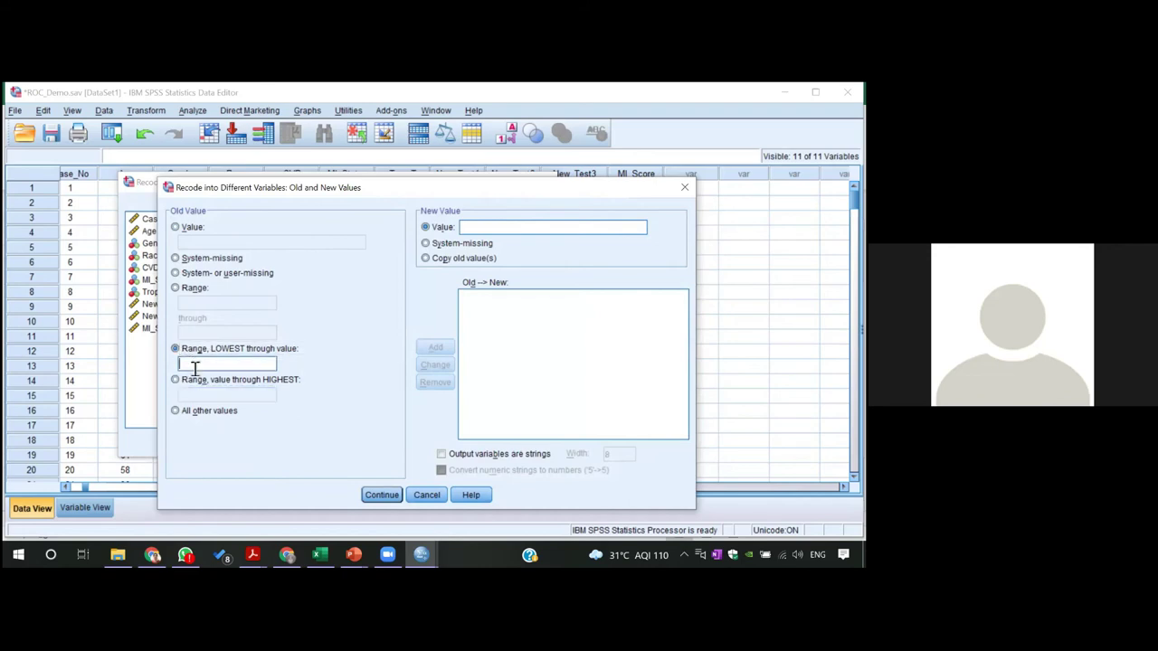
{"action": "type", "text": "19.41"}
{"action": "double_click", "coordinate": [217, 367]}
{"action": "left_click", "coordinate": [216, 367]}
{"action": "key", "text": "BackSpace"}
{"action": "left_click", "coordinate": [477, 231]}
{"action": "type", "text": "0"}
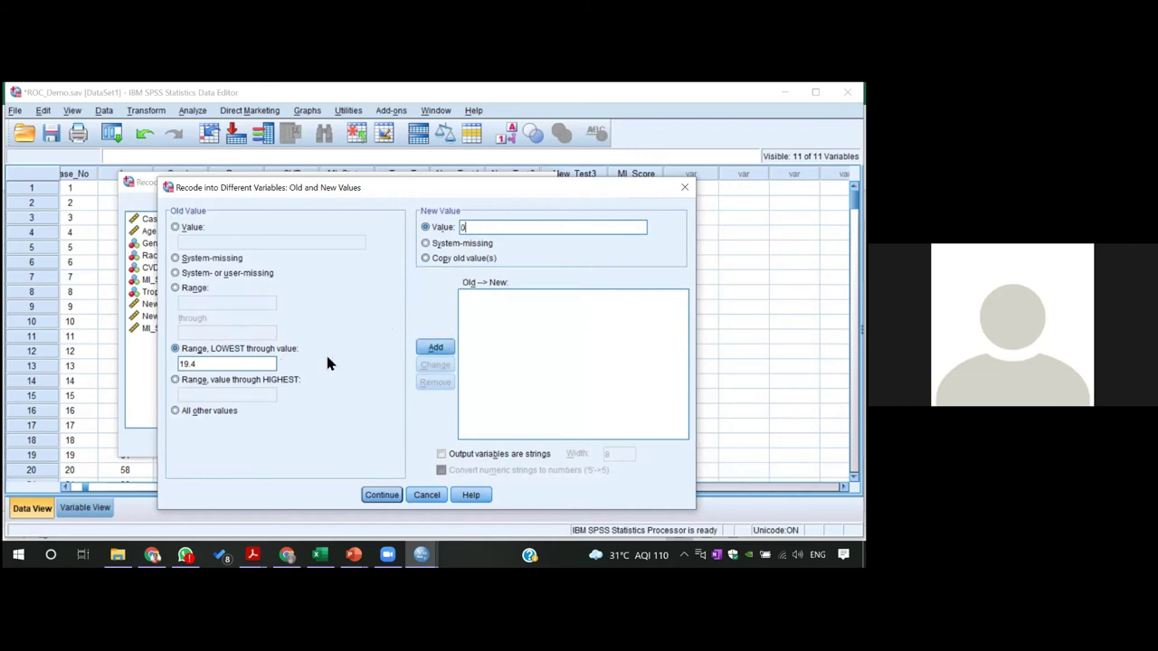
{"action": "left_click", "coordinate": [441, 347]}
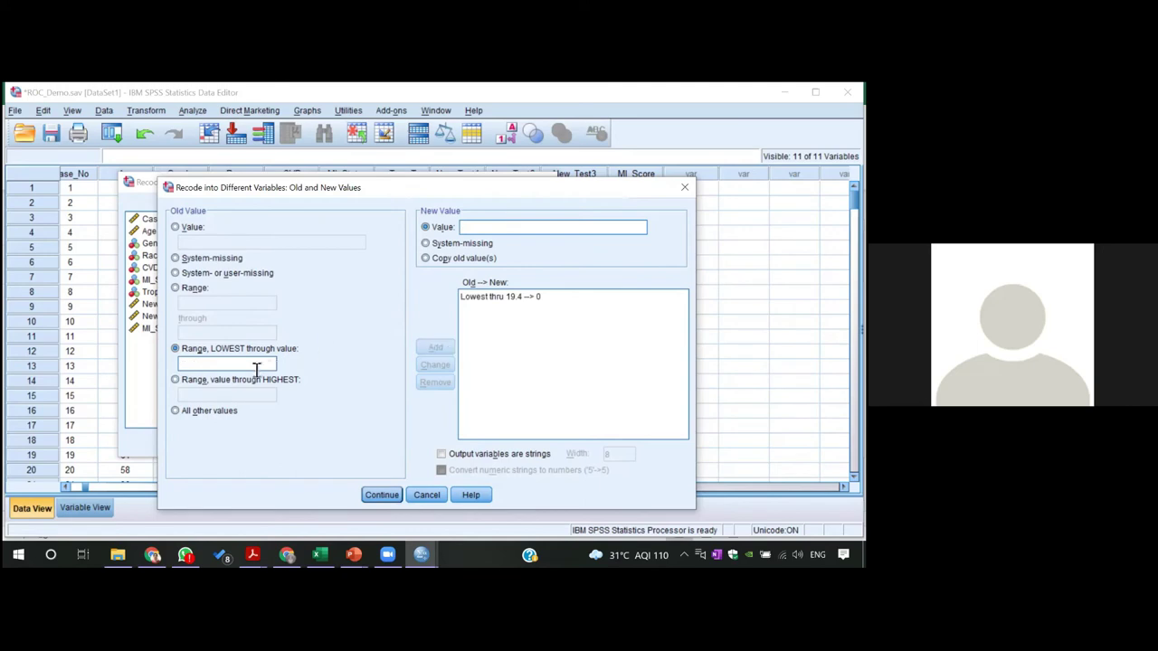
Add a recode rule that maps 19.5 through the highest value to the new value 1.
{"action": "left_click", "coordinate": [177, 381]}
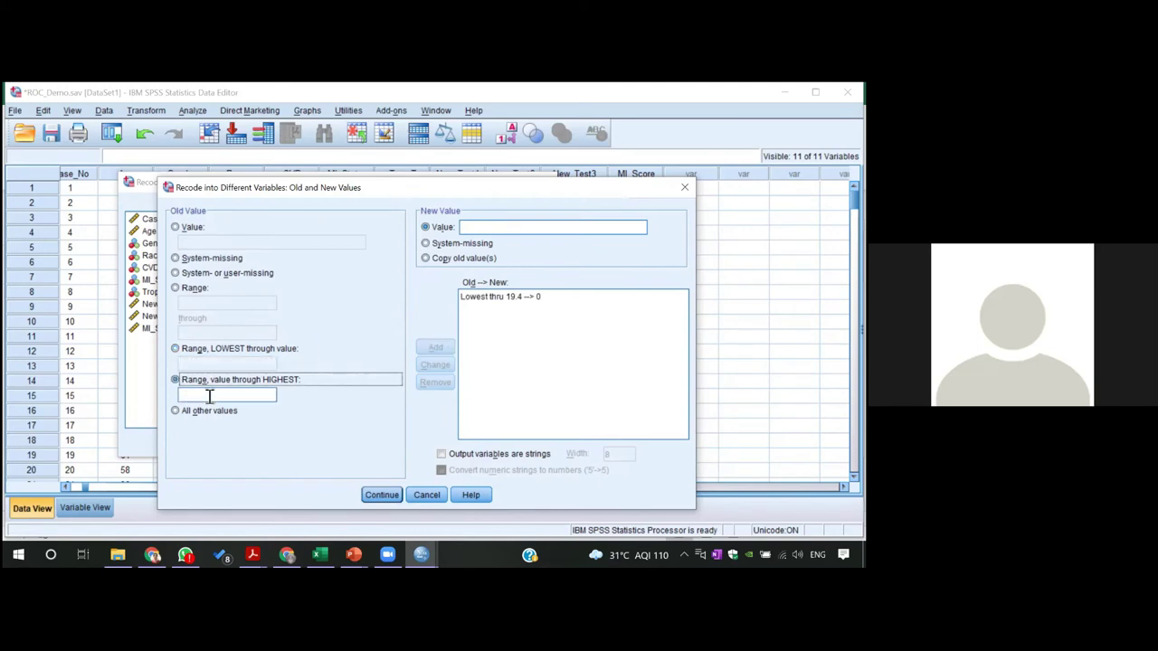
{"action": "left_click", "coordinate": [209, 395]}
{"action": "type", "text": "19"}
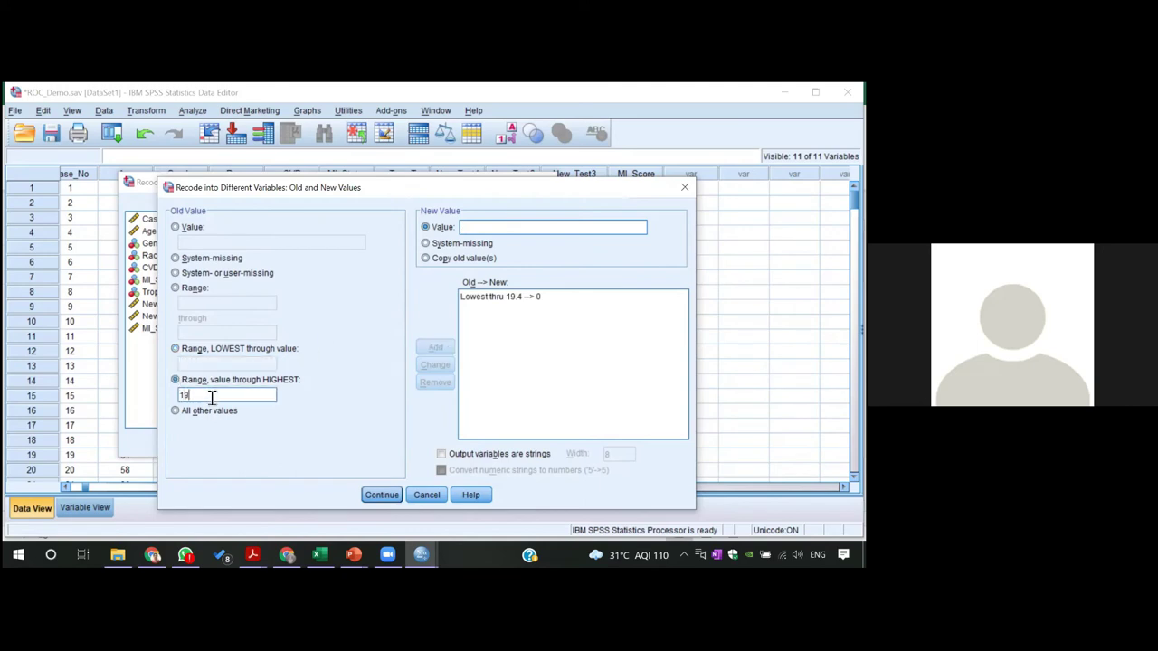
{"action": "type", "text": ".5"}
{"action": "type", "text": "1"}
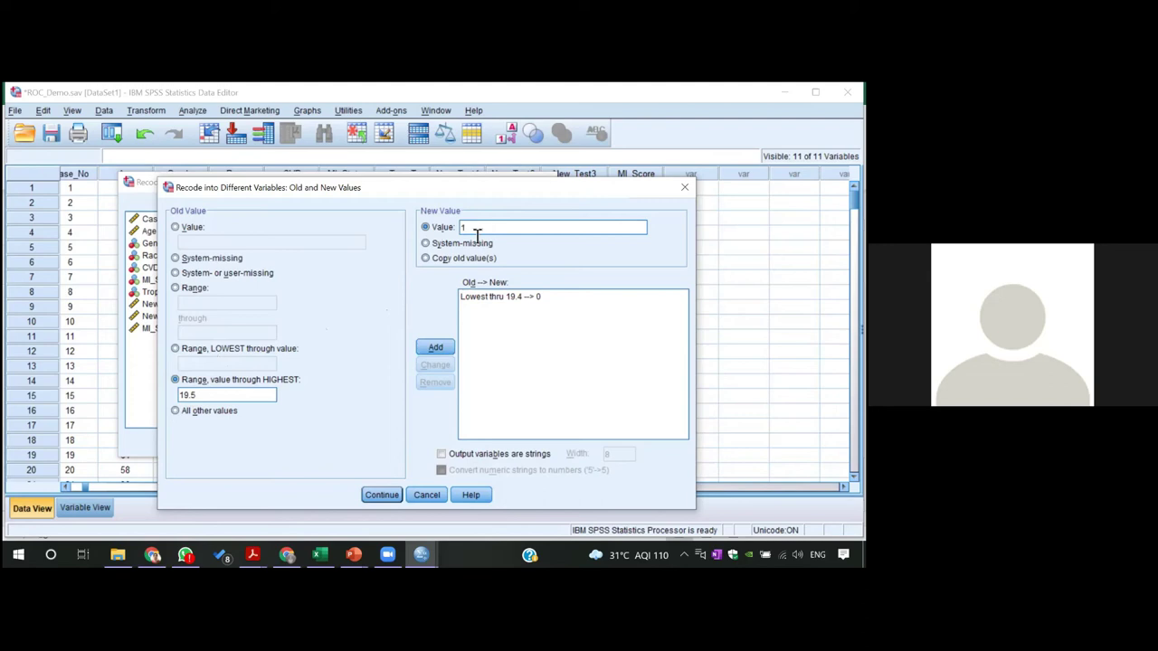
{"action": "left_click", "coordinate": [431, 350]}
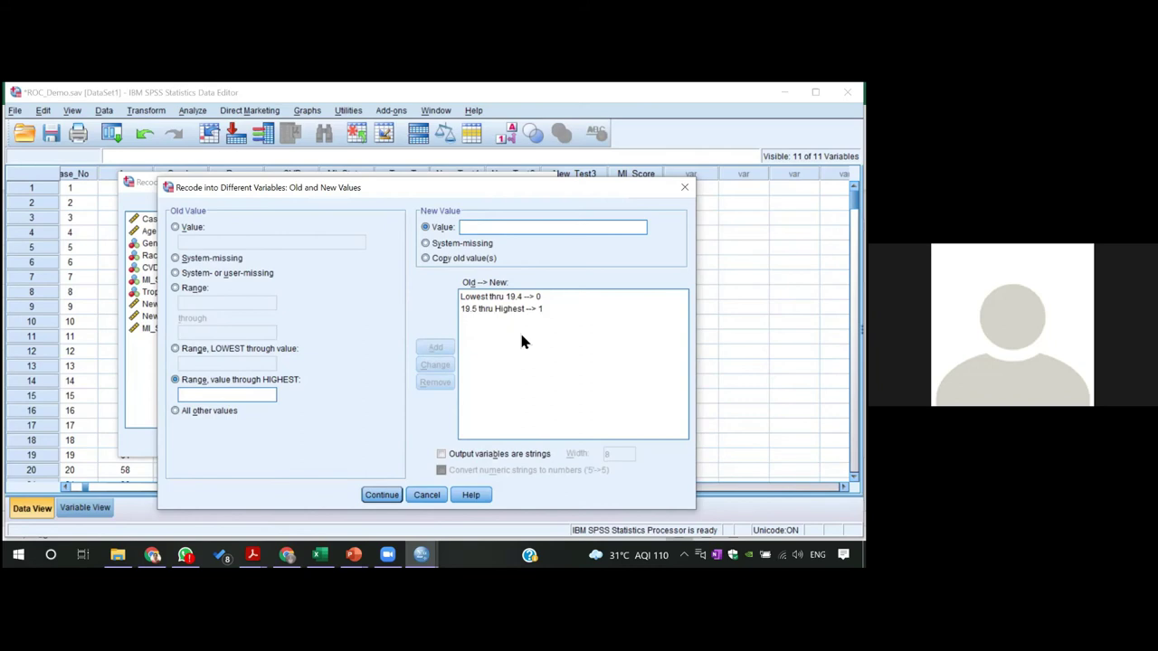
Accept the old and new values, run the recode, and display the variable definitions of the ROC_Demo.sav dataset.
{"action": "left_click", "coordinate": [381, 495]}
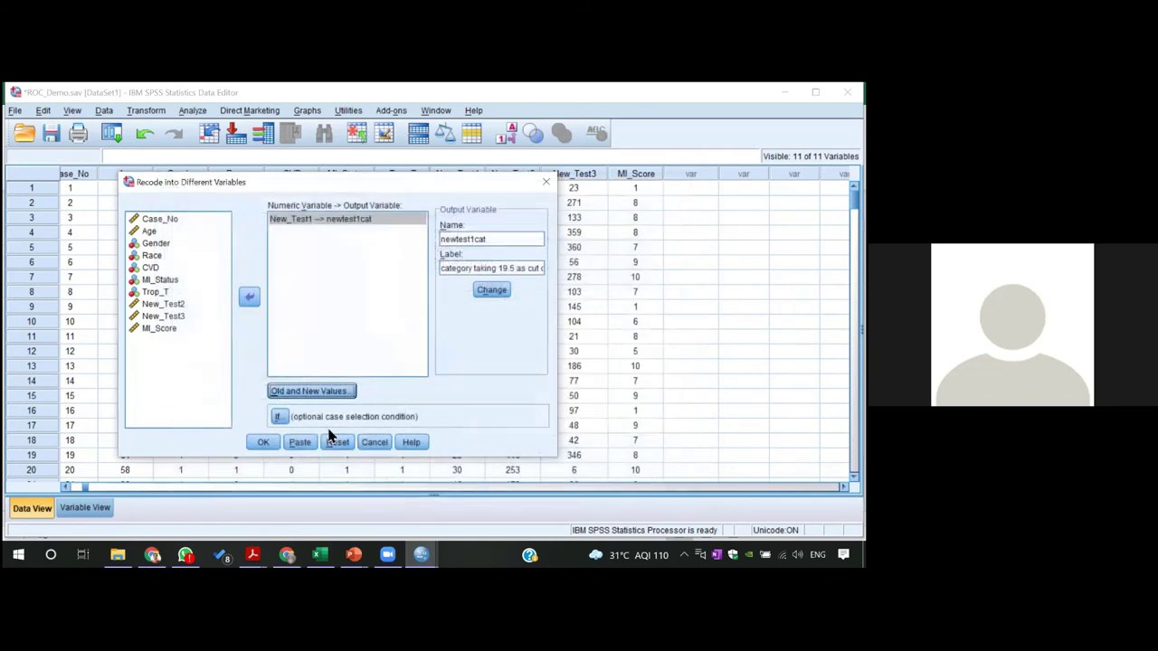
{"action": "left_click", "coordinate": [263, 444]}
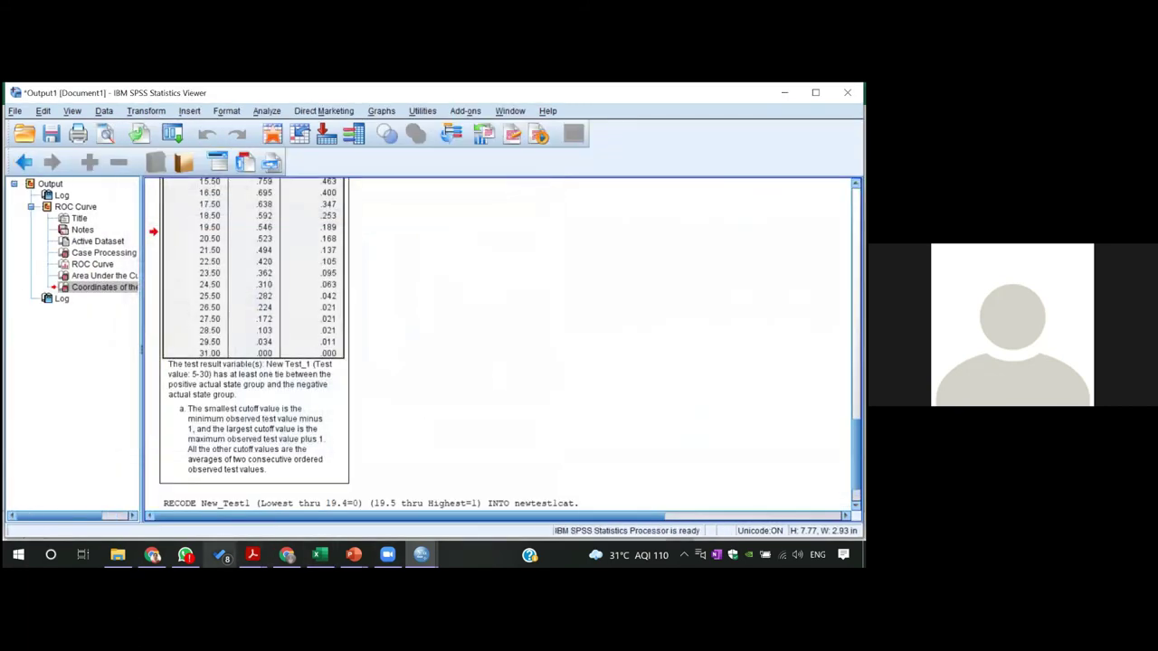
{"action": "mouse_move", "coordinate": [421, 554]}
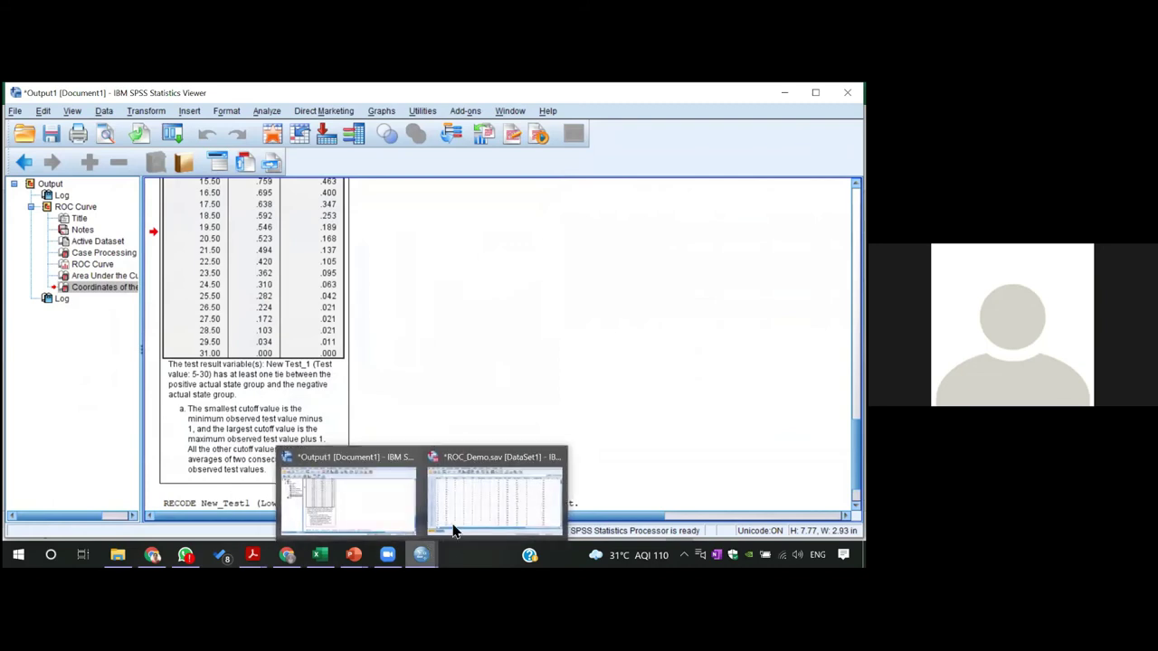
{"action": "left_click", "coordinate": [480, 515]}
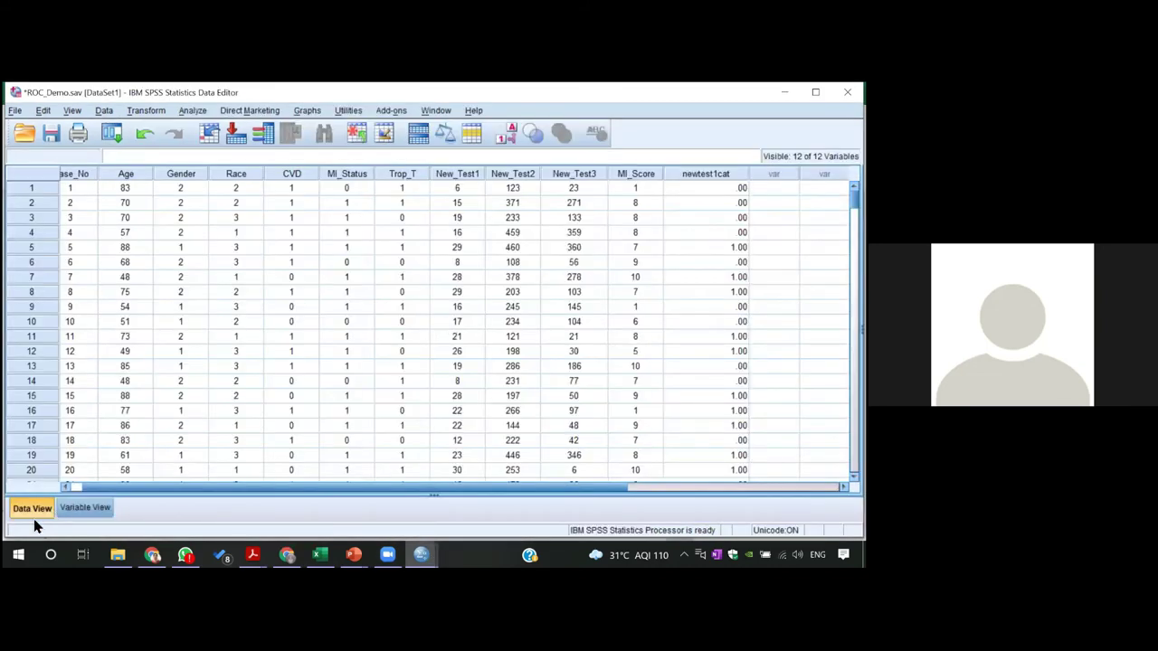
{"action": "left_click", "coordinate": [69, 509]}
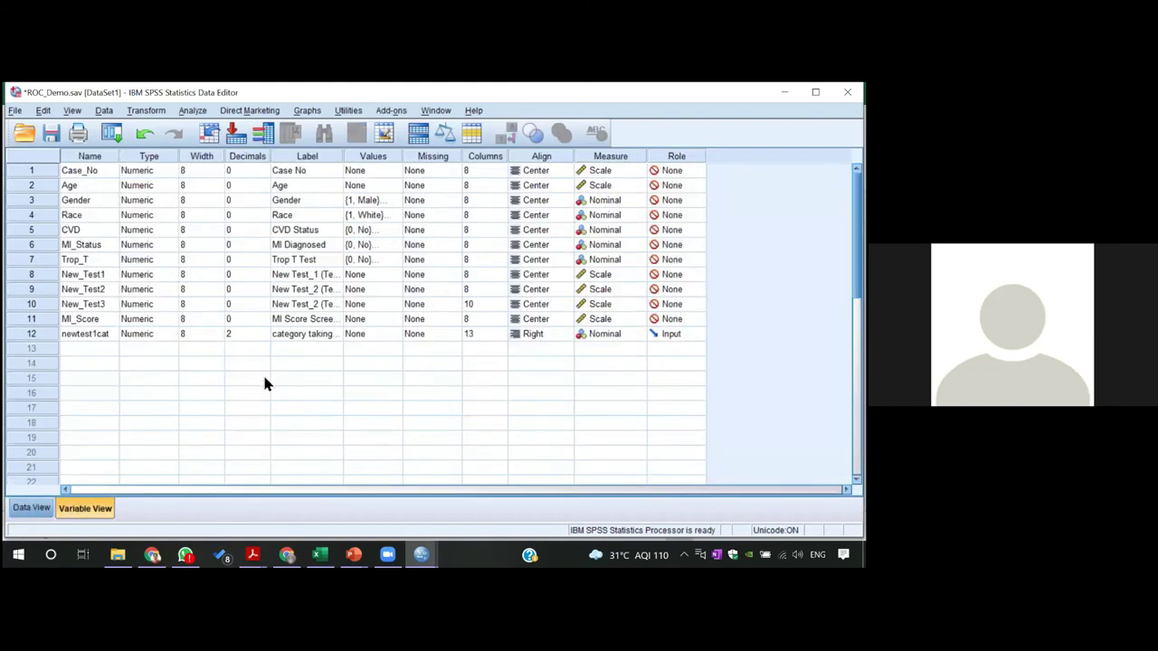
Define value labels for newtest1cat: 0 as negative and 1 as positive.
{"action": "left_click", "coordinate": [399, 334]}
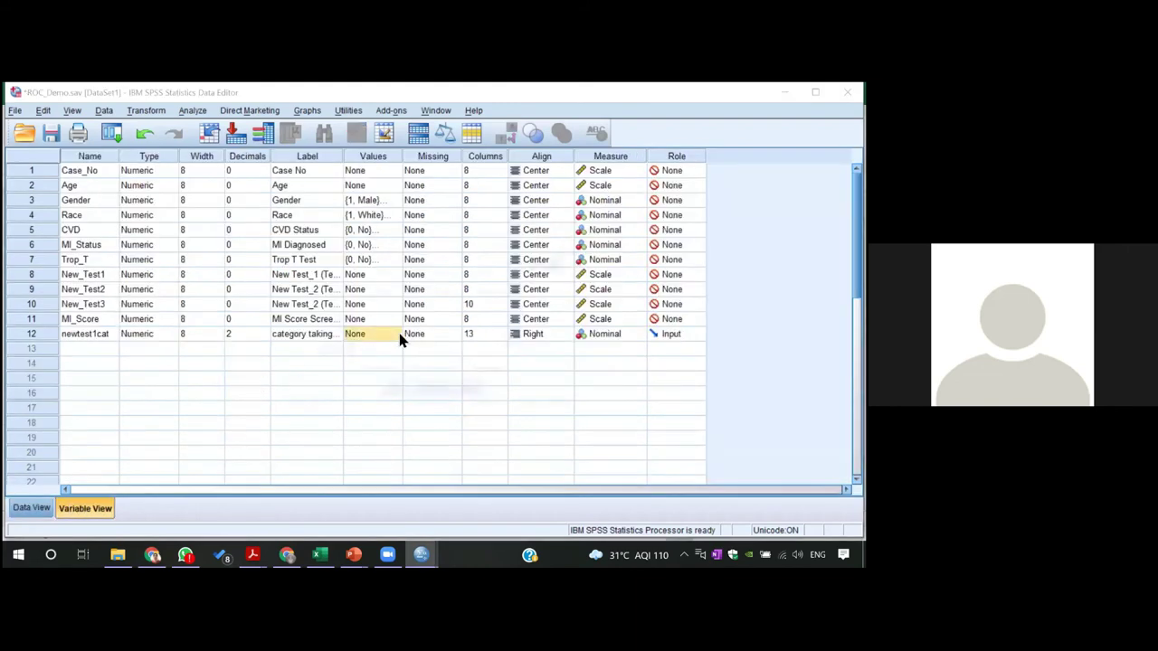
{"action": "left_click", "coordinate": [399, 334]}
{"action": "type", "text": "0"}
{"action": "left_click", "coordinate": [347, 288]}
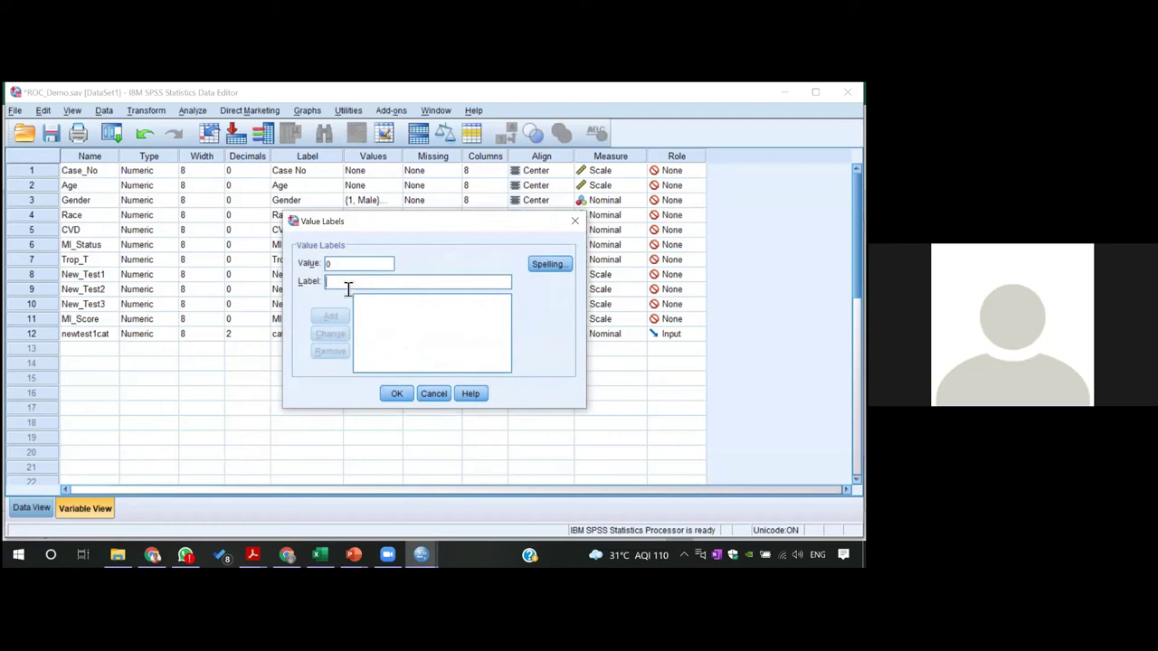
{"action": "type", "text": "neg"}
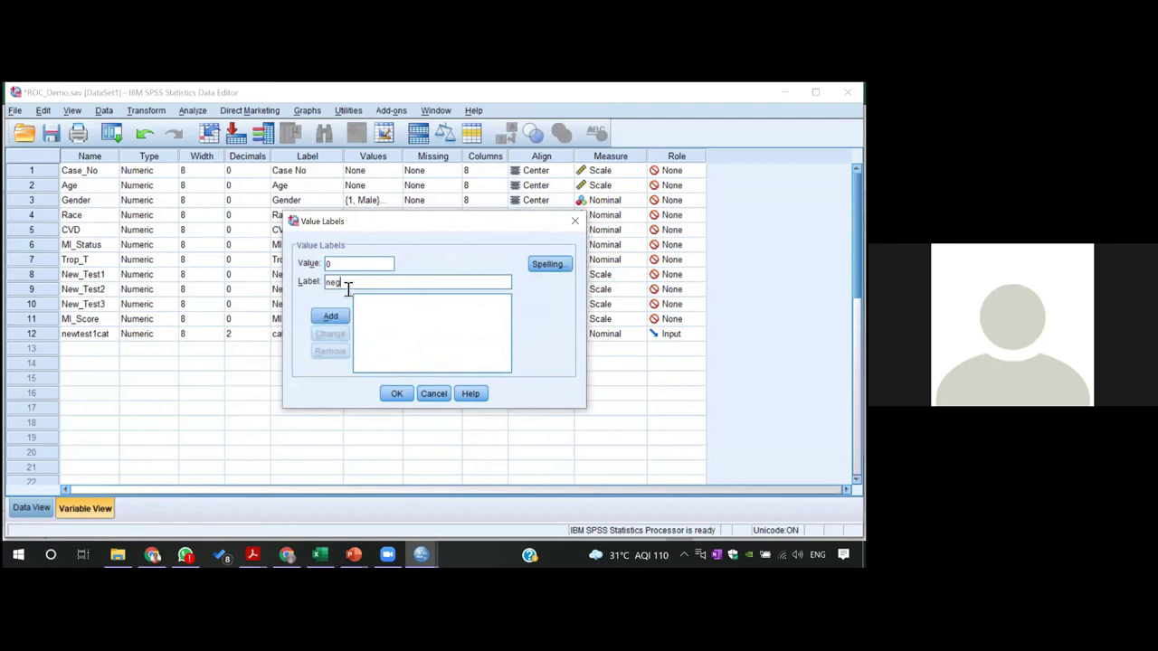
{"action": "type", "text": "ative"}
{"action": "left_click", "coordinate": [345, 315]}
{"action": "type", "text": "1"}
{"action": "left_click", "coordinate": [346, 280]}
{"action": "type", "text": "positive"}
{"action": "left_click", "coordinate": [331, 316]}
{"action": "left_click", "coordinate": [395, 394]}
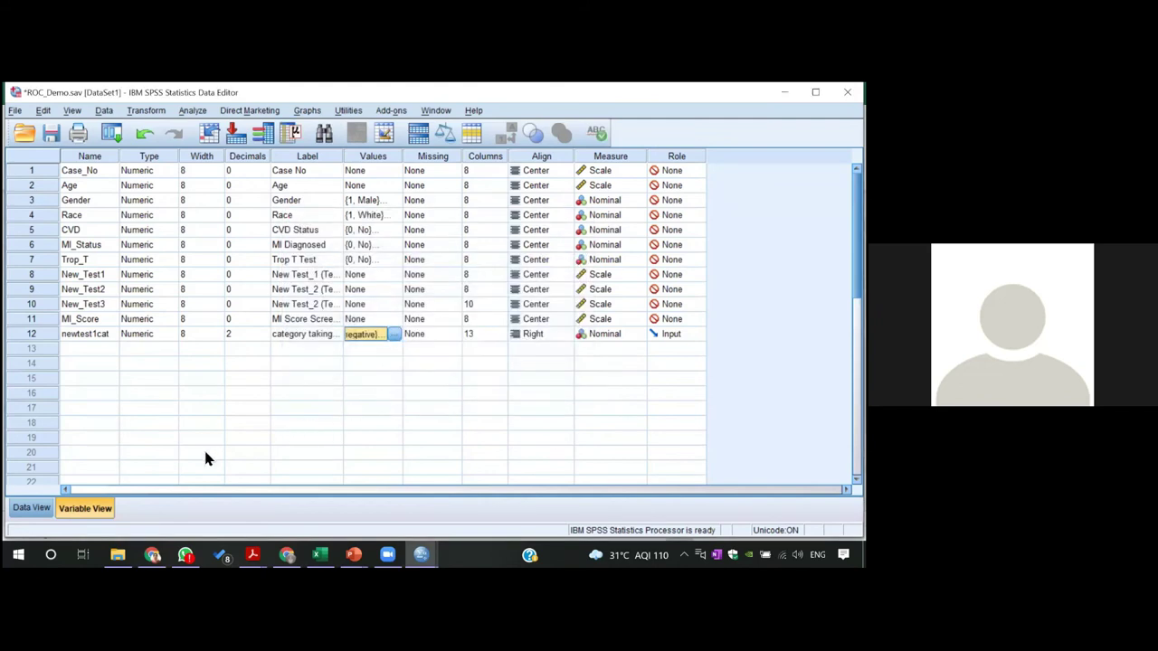
Run a Crosstabs analysis with newtest1cat as the row variable and MI_Status as the column variable.
{"action": "left_click", "coordinate": [33, 507]}
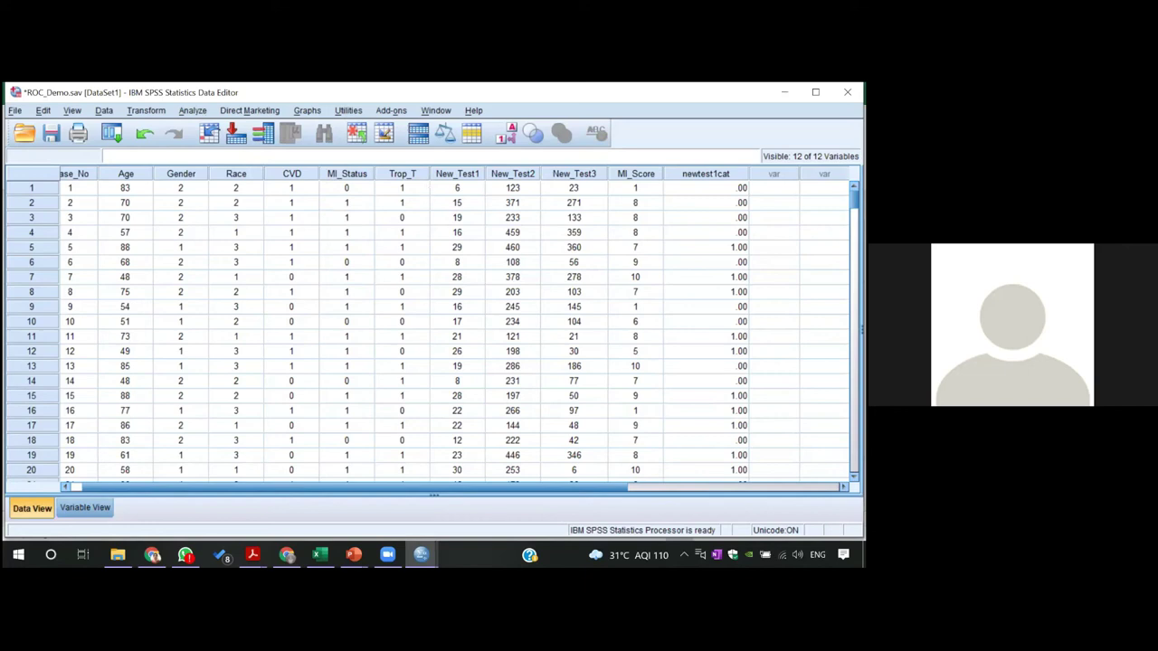
{"action": "left_click", "coordinate": [191, 111]}
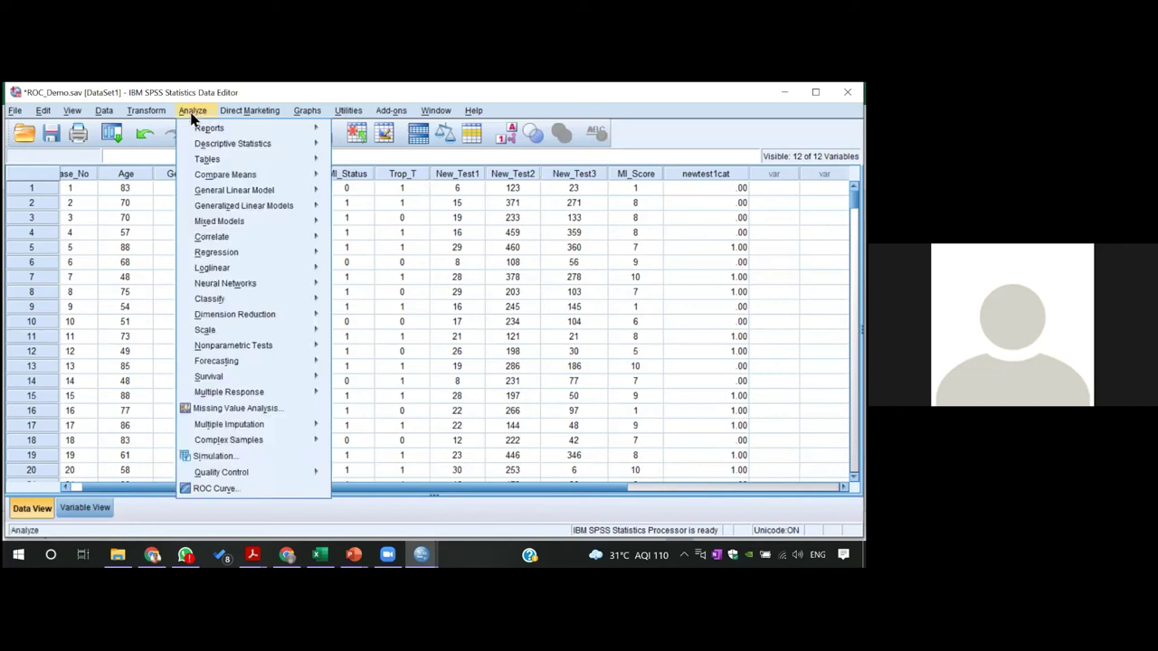
{"action": "mouse_move", "coordinate": [229, 288]}
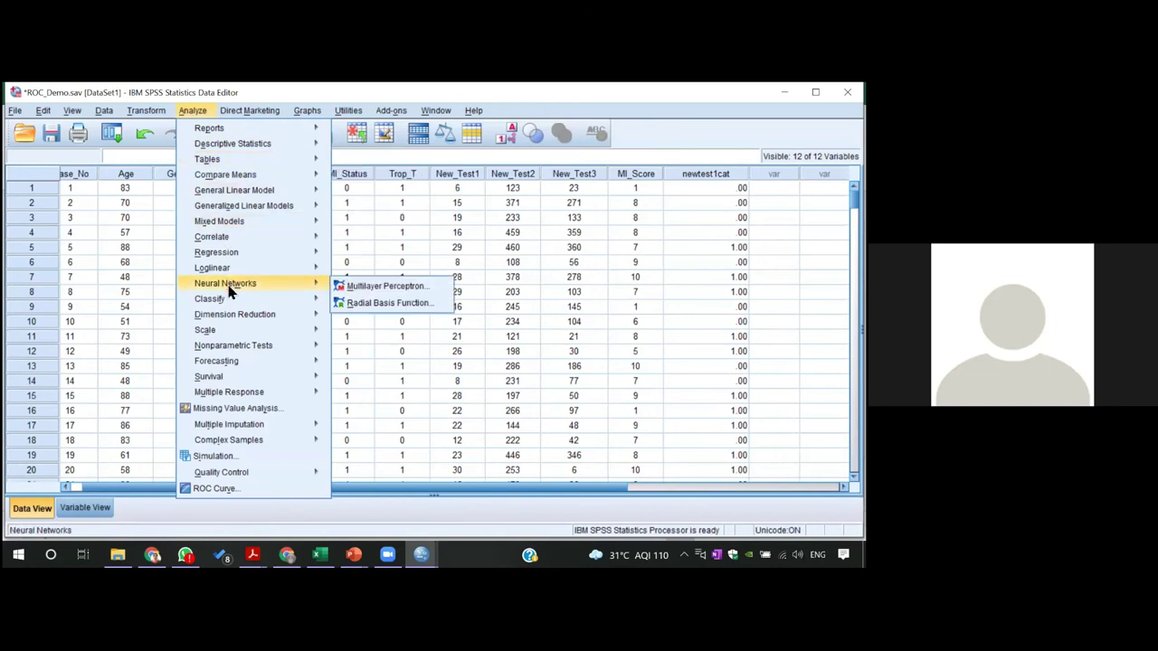
{"action": "mouse_move", "coordinate": [279, 147]}
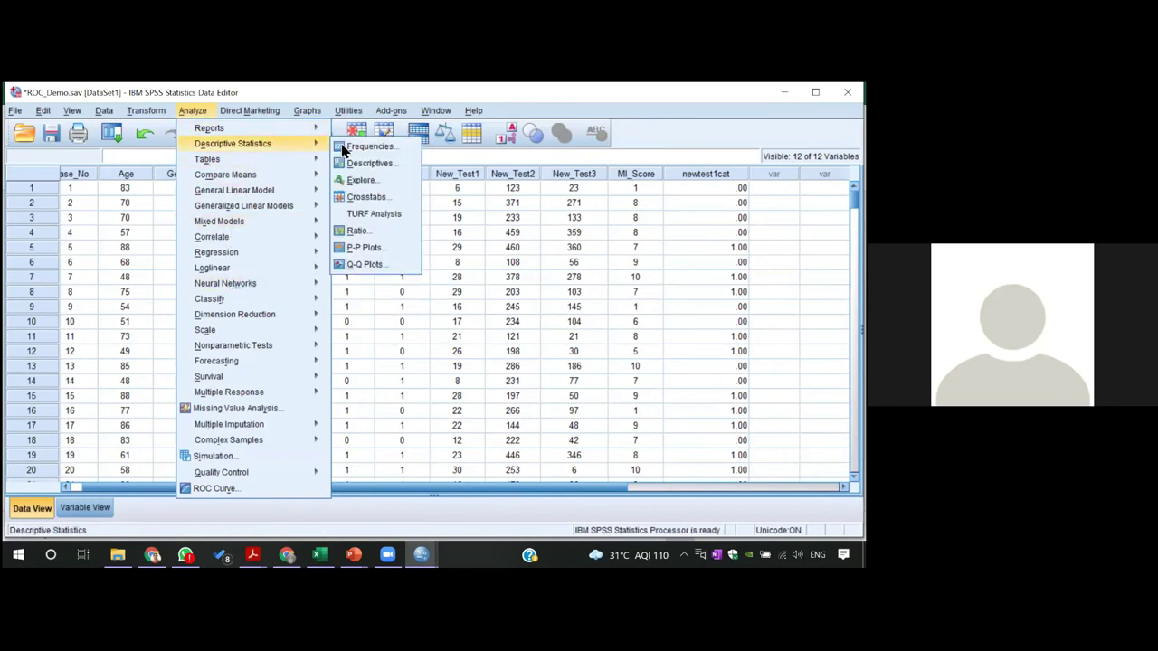
{"action": "left_click", "coordinate": [365, 198]}
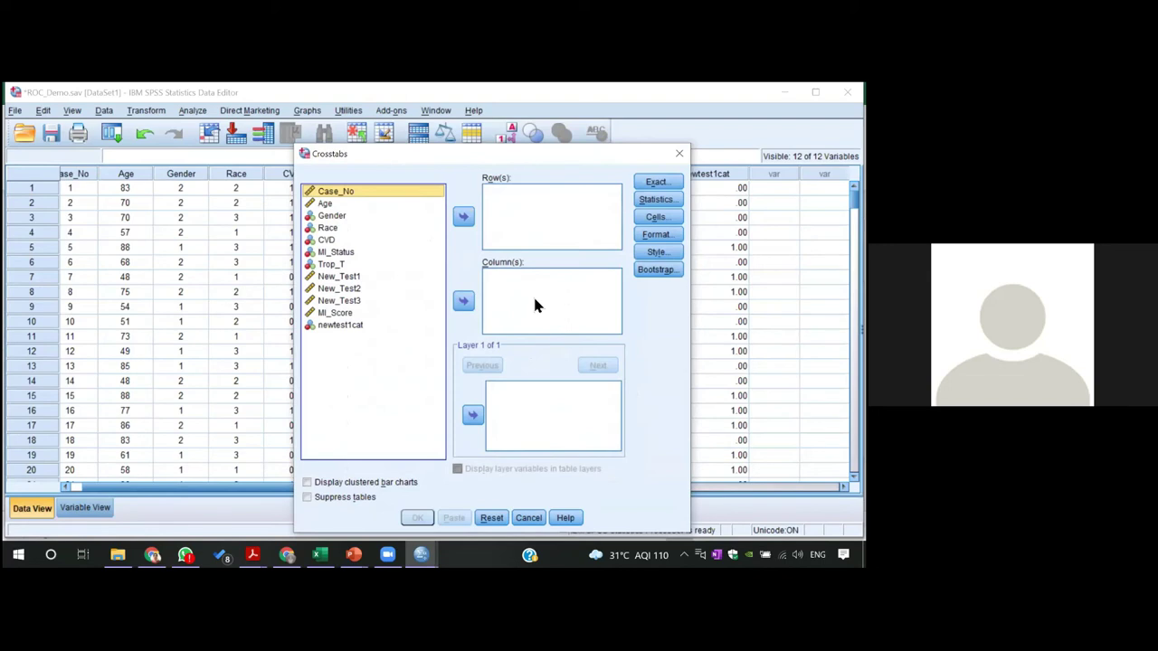
{"action": "left_click", "coordinate": [355, 327]}
{"action": "left_click", "coordinate": [464, 216]}
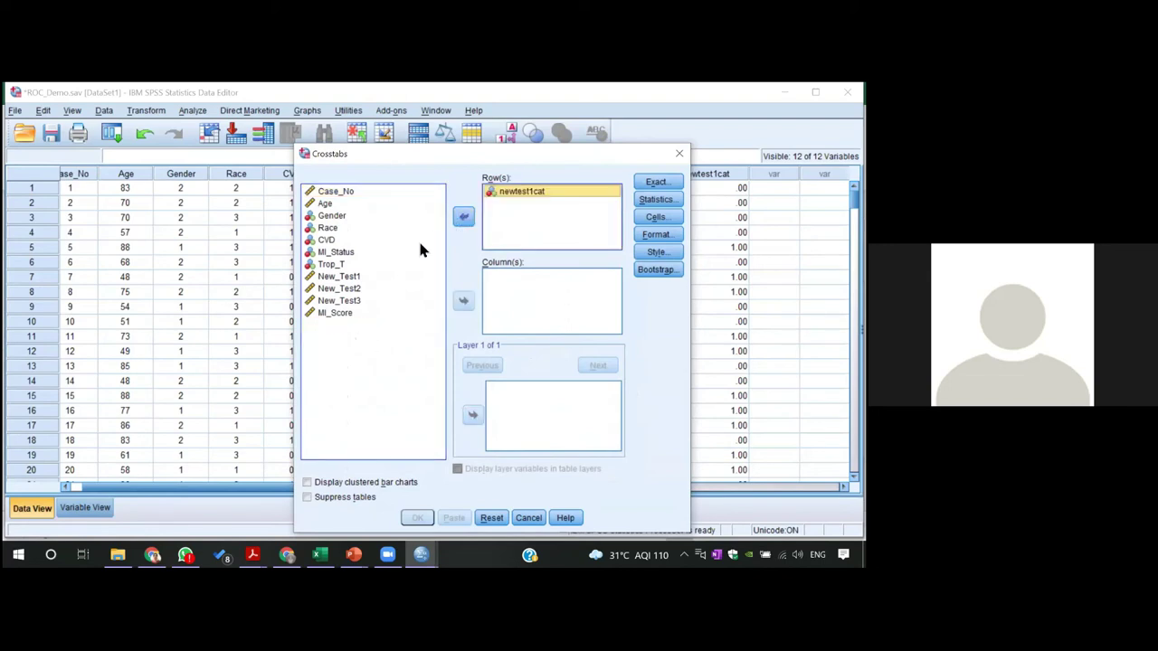
{"action": "left_click", "coordinate": [350, 254]}
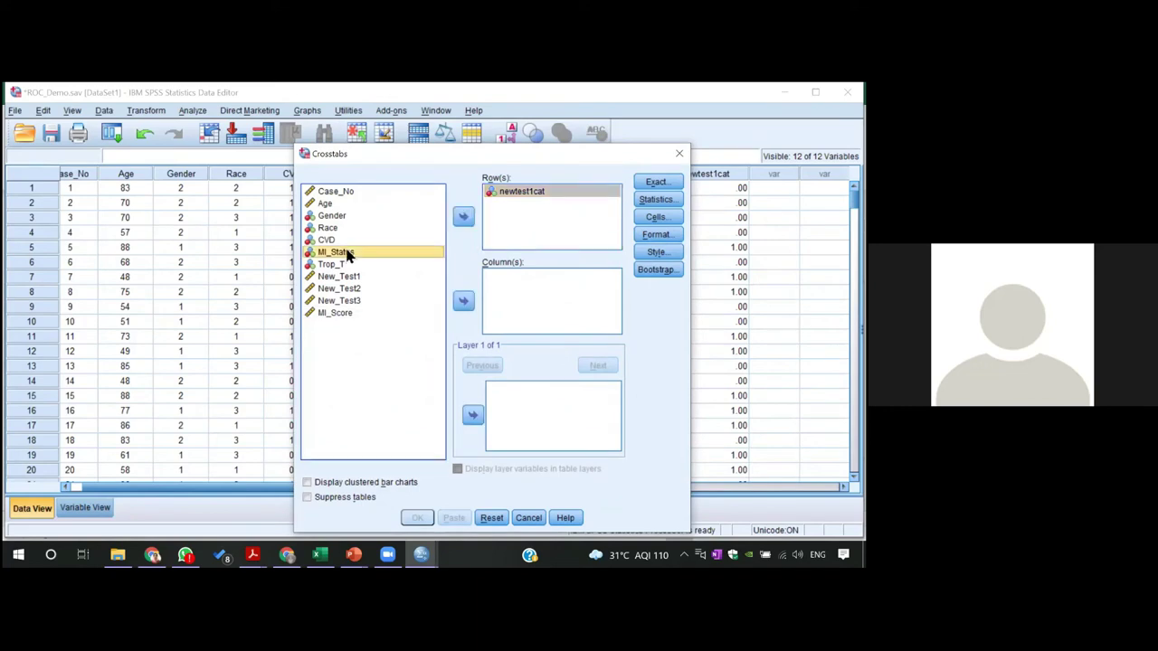
{"action": "left_click", "coordinate": [463, 301]}
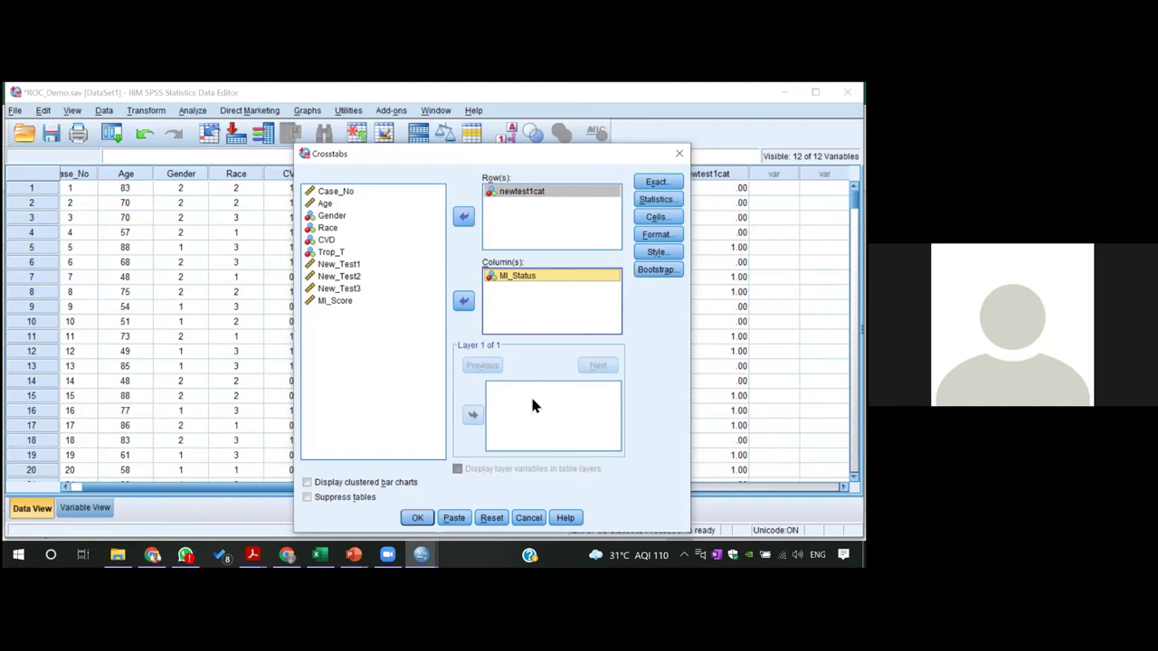
{"action": "left_click", "coordinate": [416, 518]}
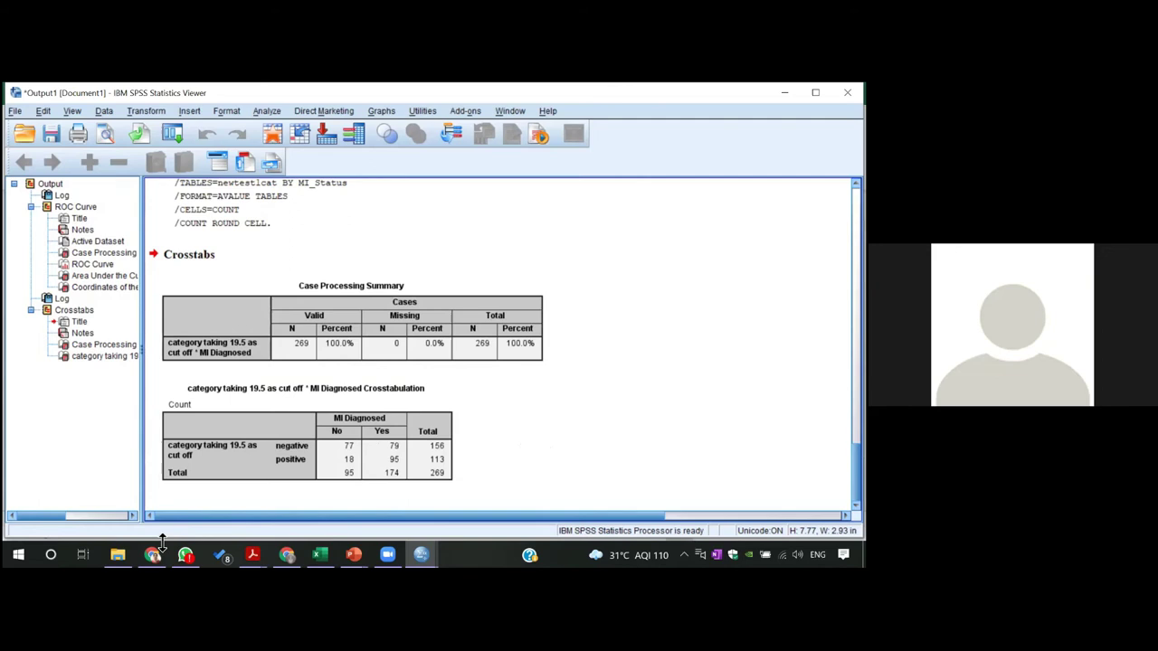
Switch to Chrome and bring up the input table of MedCalc's diagnostic test evaluation calculator.
{"action": "mouse_move", "coordinate": [152, 555]}
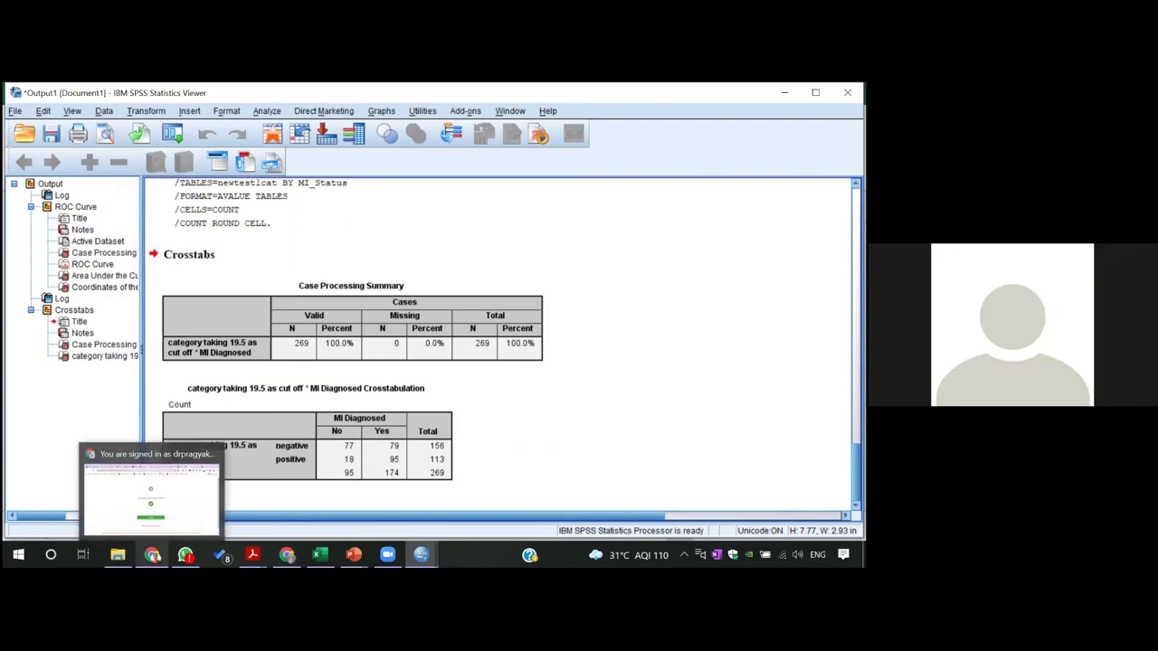
{"action": "left_click", "coordinate": [196, 503]}
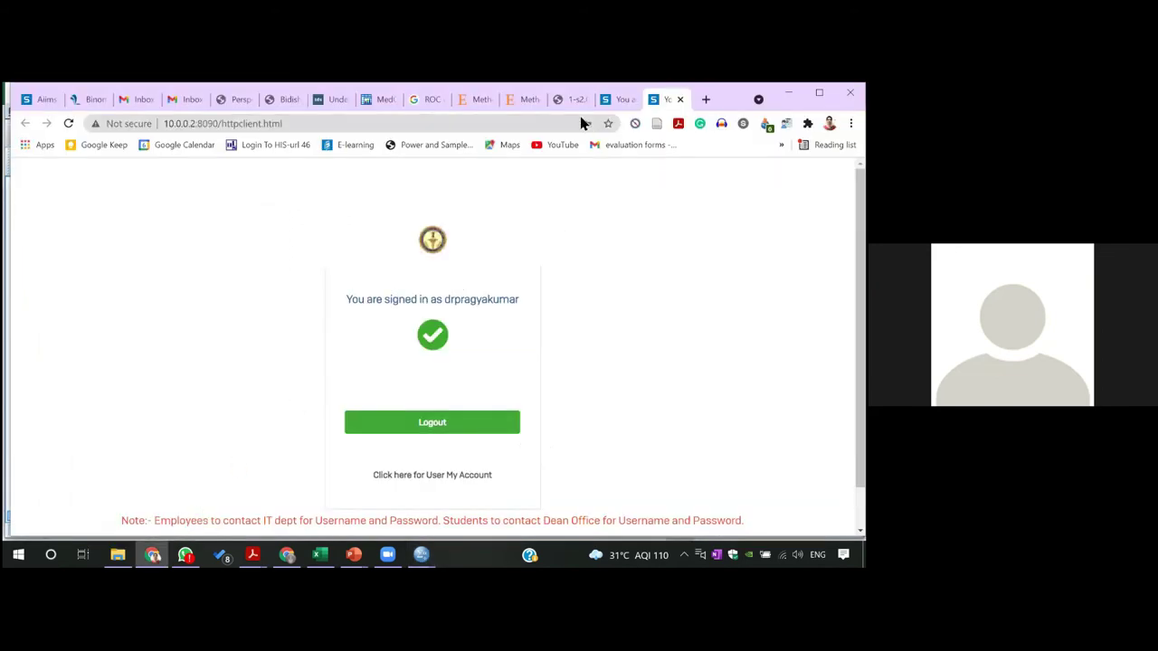
{"action": "left_click", "coordinate": [379, 100]}
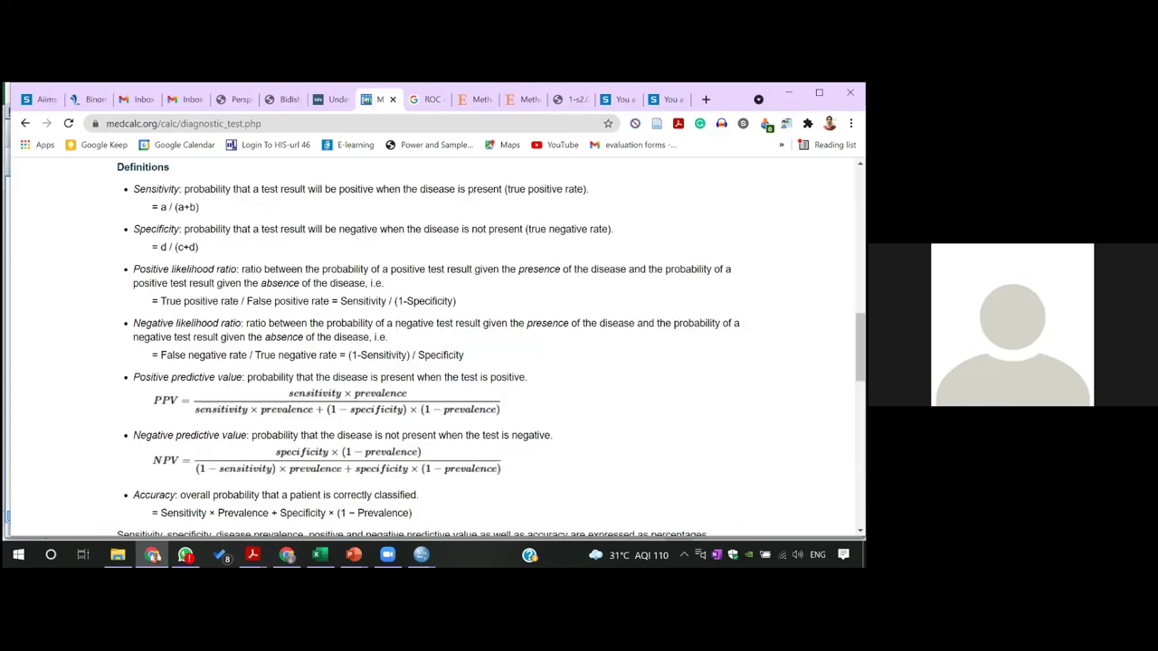
{"action": "scroll", "coordinate": [434, 344], "scroll_direction": "up", "scroll_amount": 15}
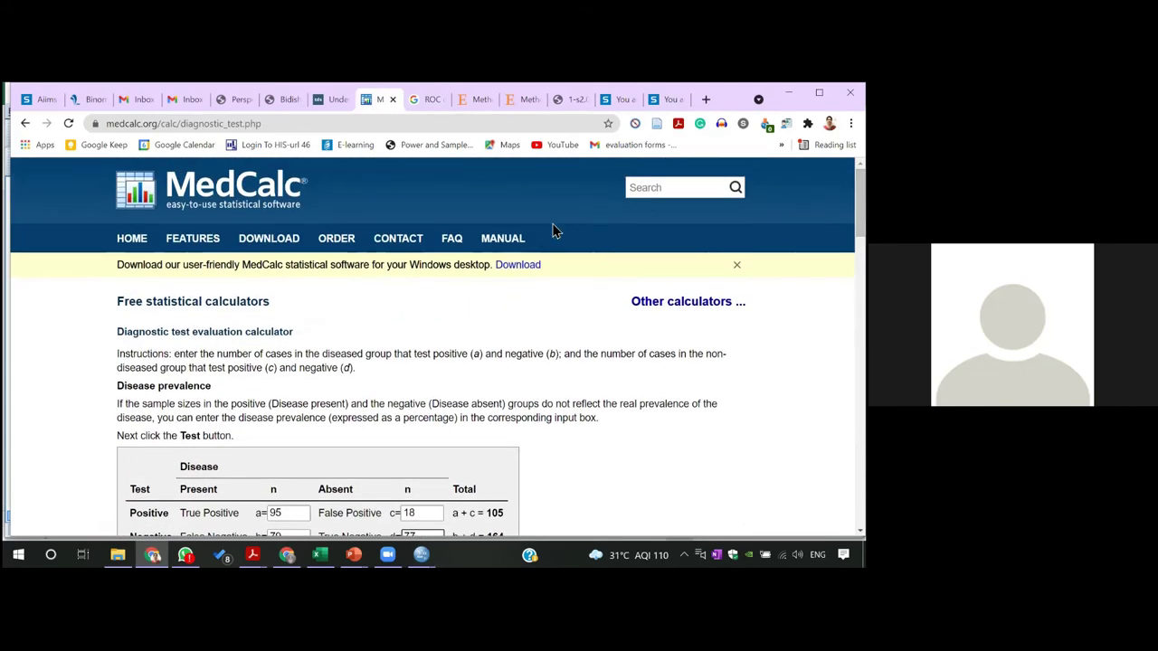
{"action": "scroll", "coordinate": [434, 344], "scroll_direction": "down", "scroll_amount": 2}
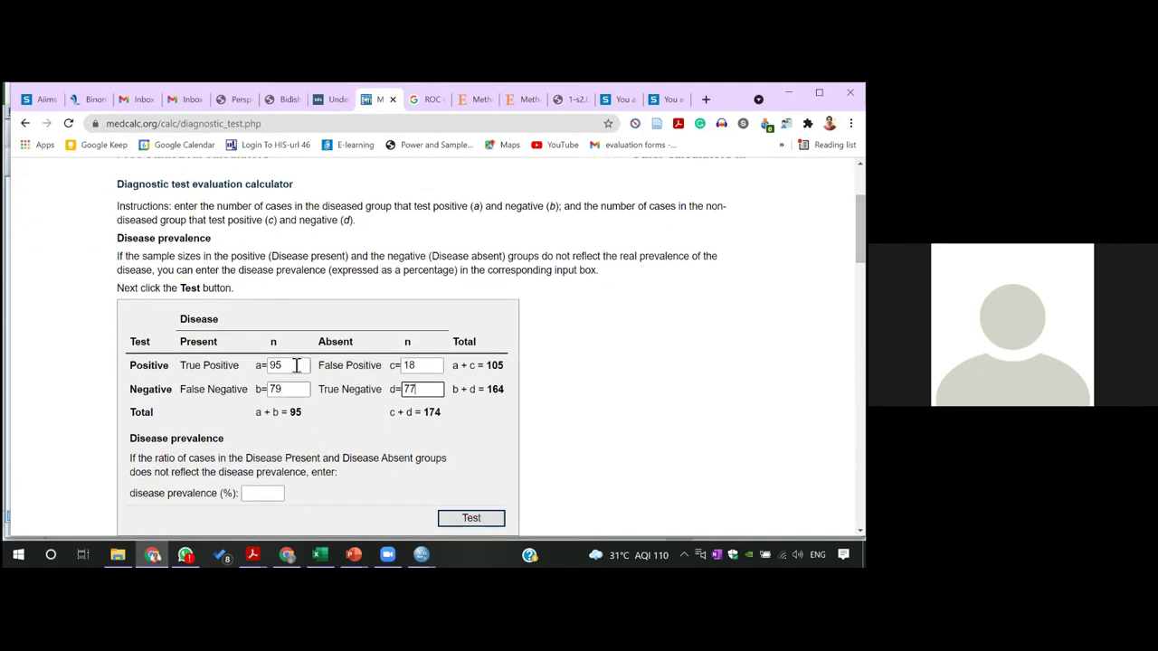
Clear the existing true positive, false positive, false negative and true negative counts from the calculator.
{"action": "double_click", "coordinate": [296, 364]}
{"action": "key", "text": "BackSpace"}
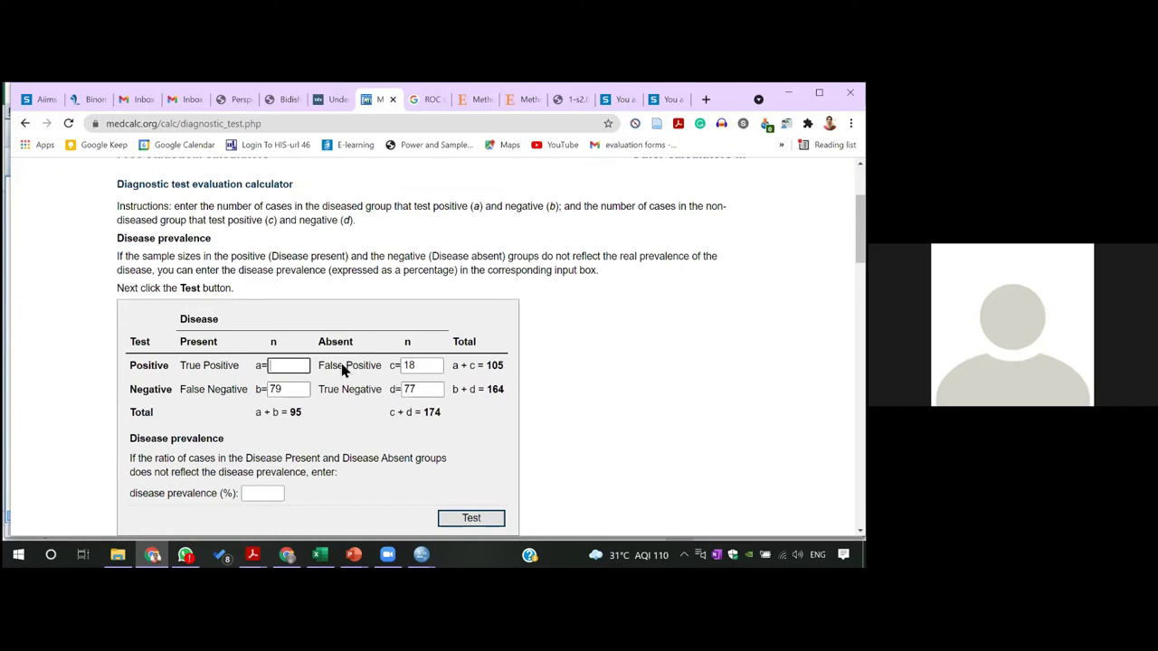
{"action": "double_click", "coordinate": [421, 364]}
{"action": "key", "text": "BackSpace"}
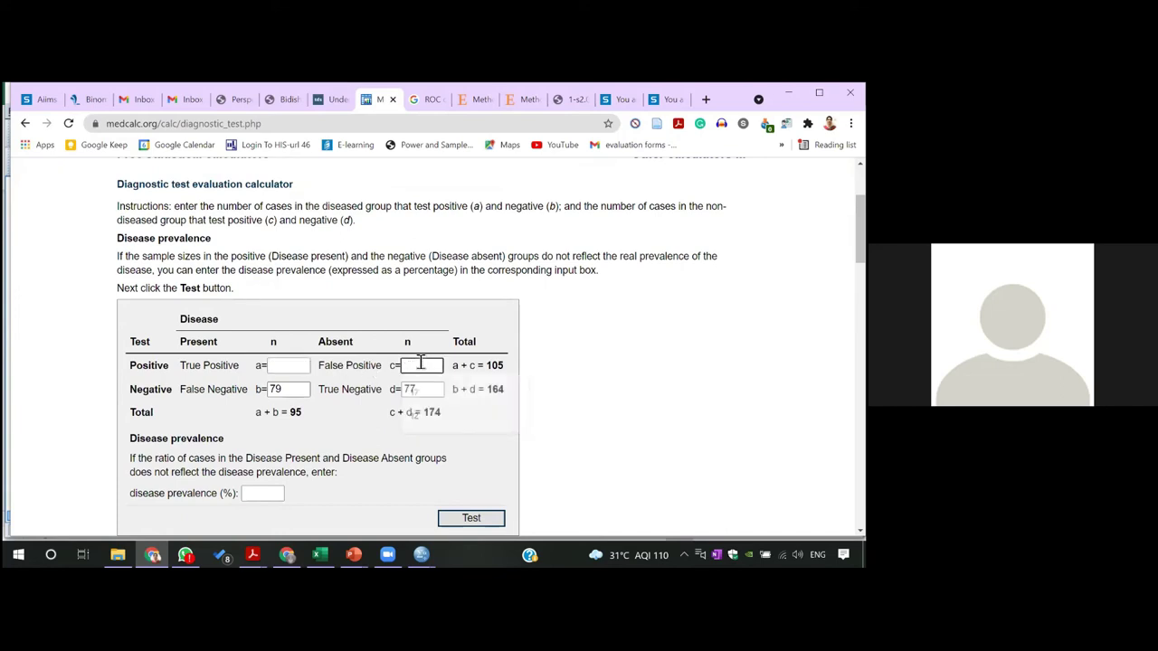
{"action": "double_click", "coordinate": [299, 389]}
{"action": "type", "text": "7"}
{"action": "left_click", "coordinate": [428, 391]}
{"action": "key", "text": "BackSpace"}
{"action": "key", "text": "BackSpace"}
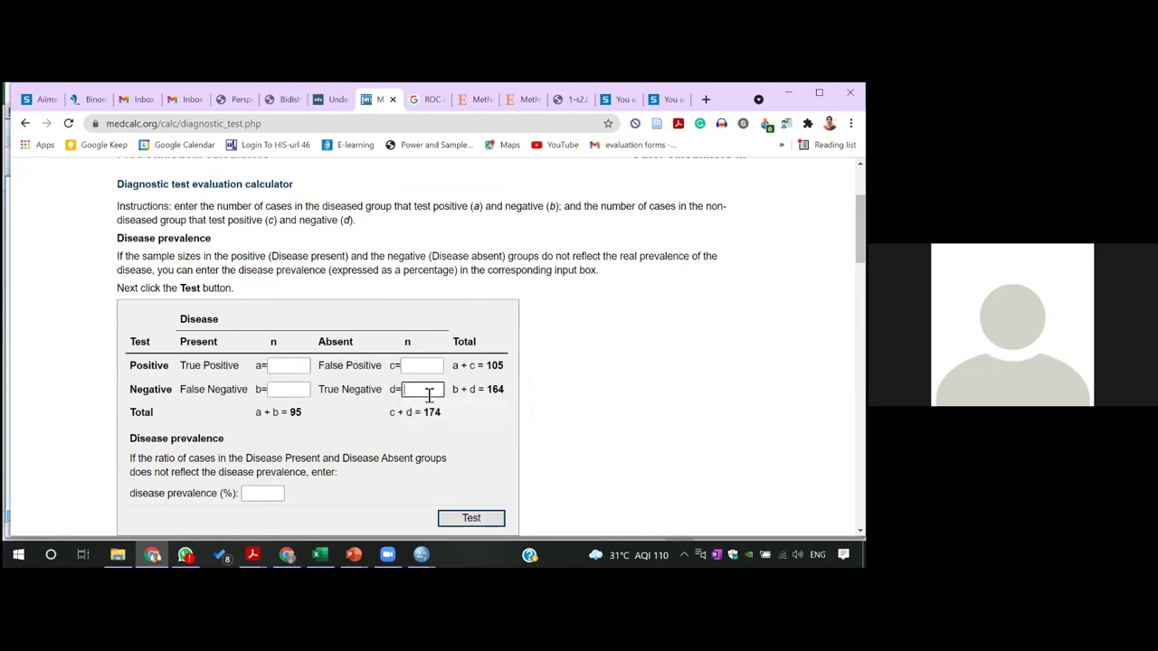
Calculate the diagnostic statistics for 95 true positives, 18 false positives, 79 false negatives and 77 true negatives.
{"action": "left_click", "coordinate": [295, 368]}
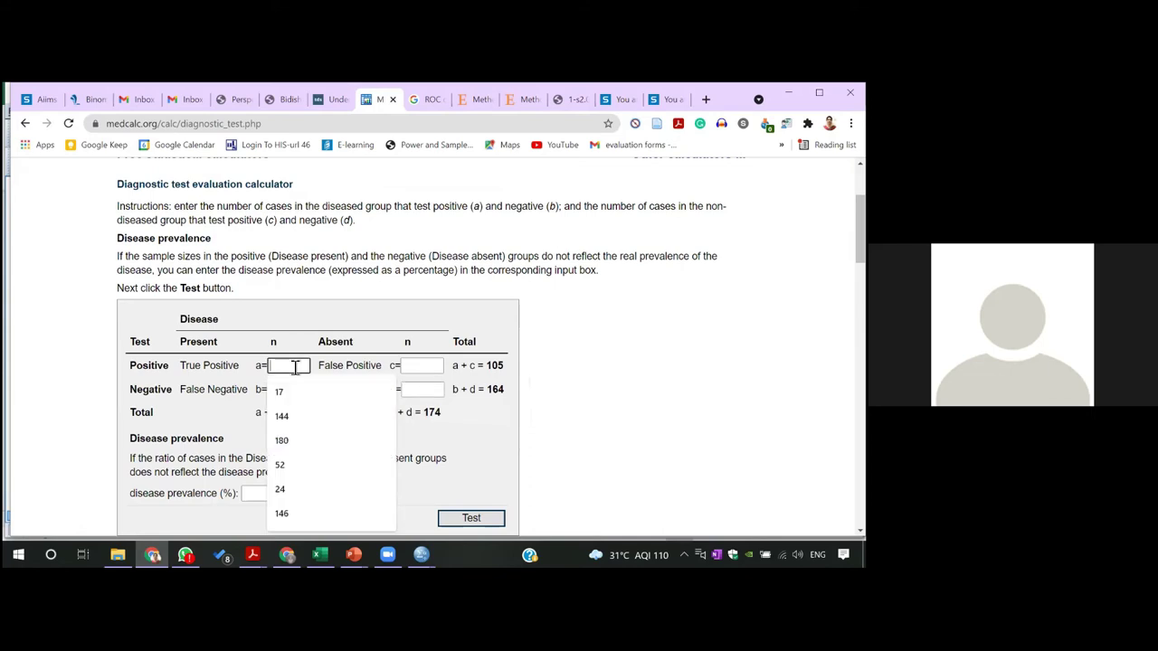
{"action": "type", "text": "95"}
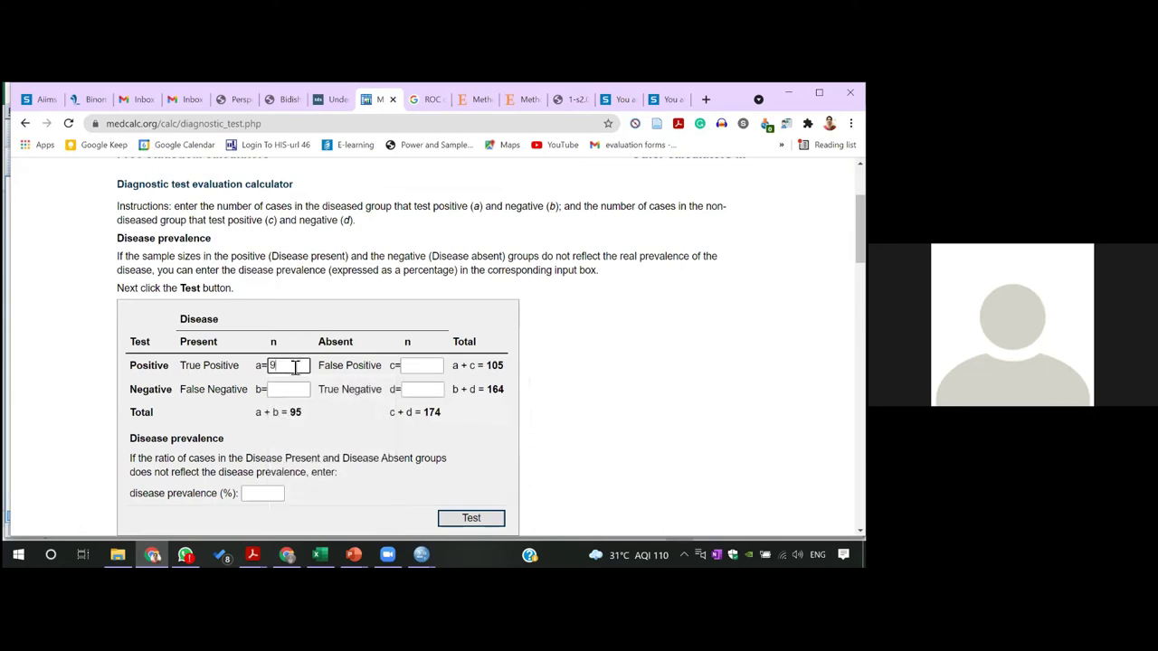
{"action": "left_click", "coordinate": [425, 366]}
{"action": "type", "text": "18"}
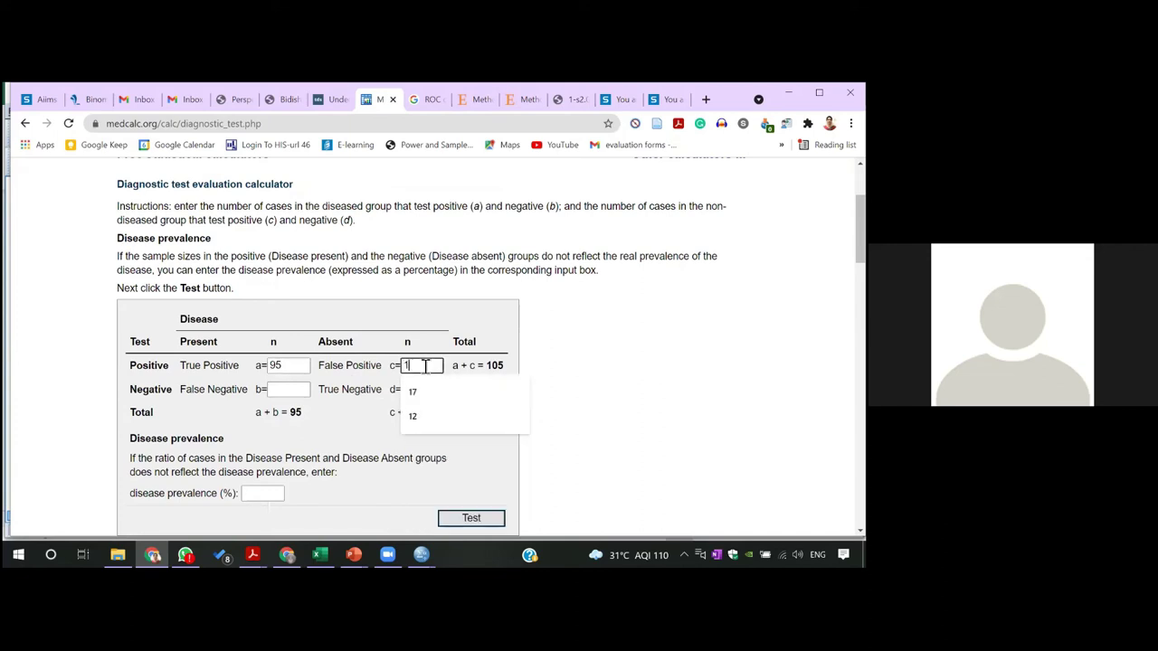
{"action": "left_click", "coordinate": [283, 398]}
{"action": "type", "text": "79"}
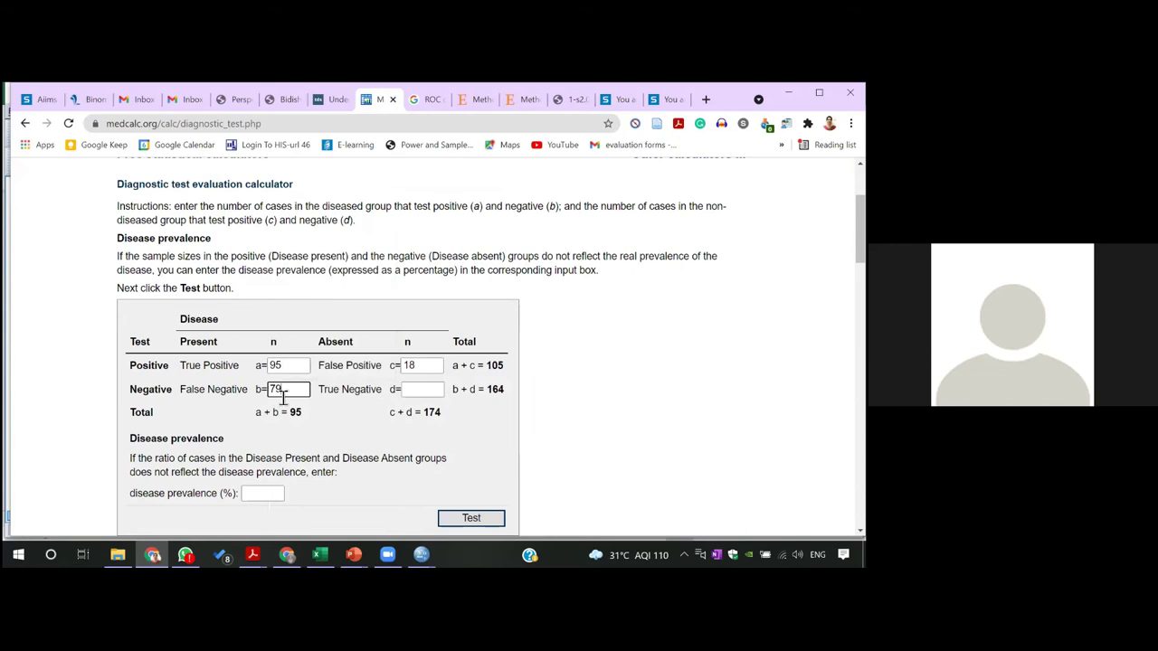
{"action": "left_click", "coordinate": [421, 393]}
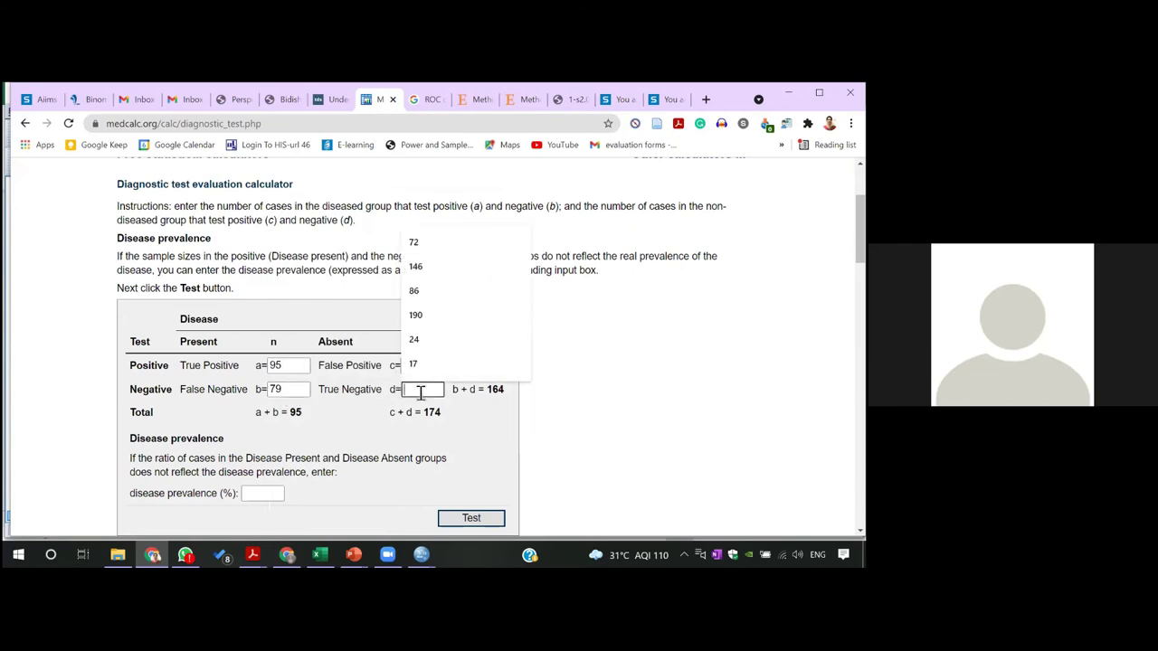
{"action": "type", "text": "77"}
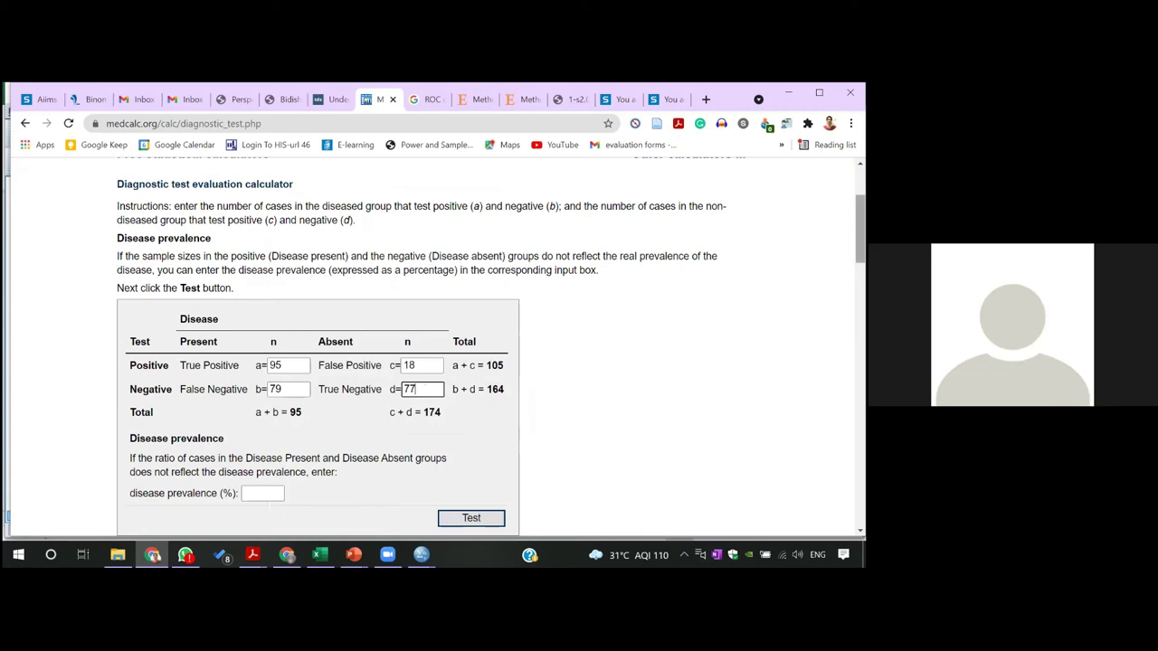
{"action": "scroll", "coordinate": [362, 378], "scroll_direction": "down", "scroll_amount": 2}
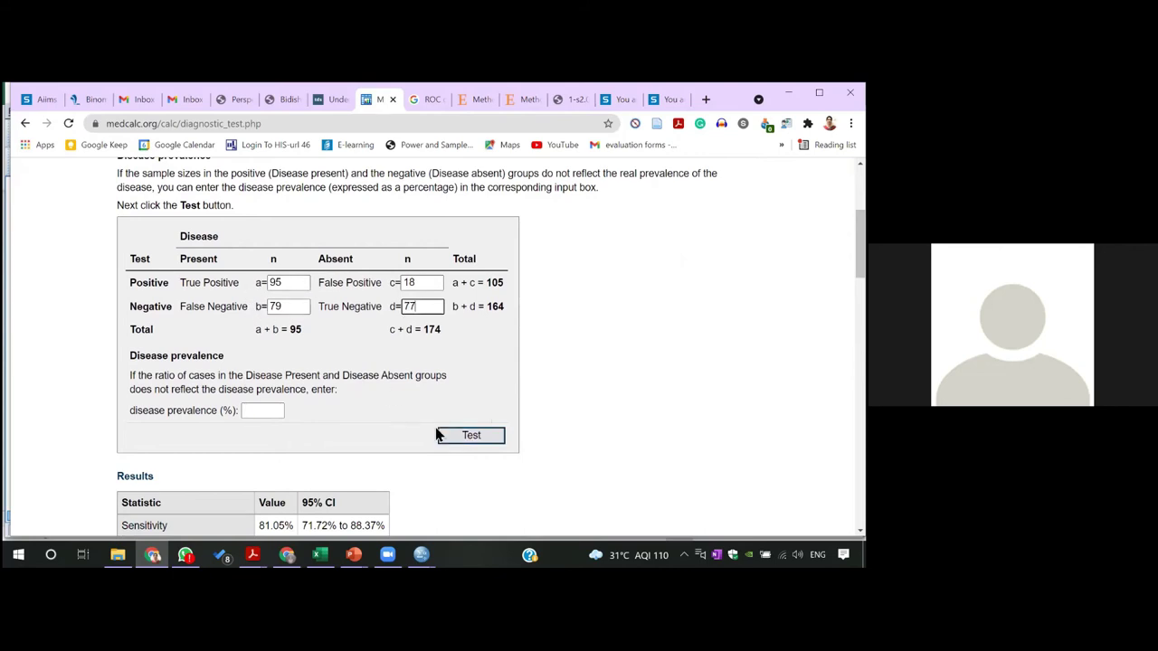
{"action": "left_click", "coordinate": [462, 440]}
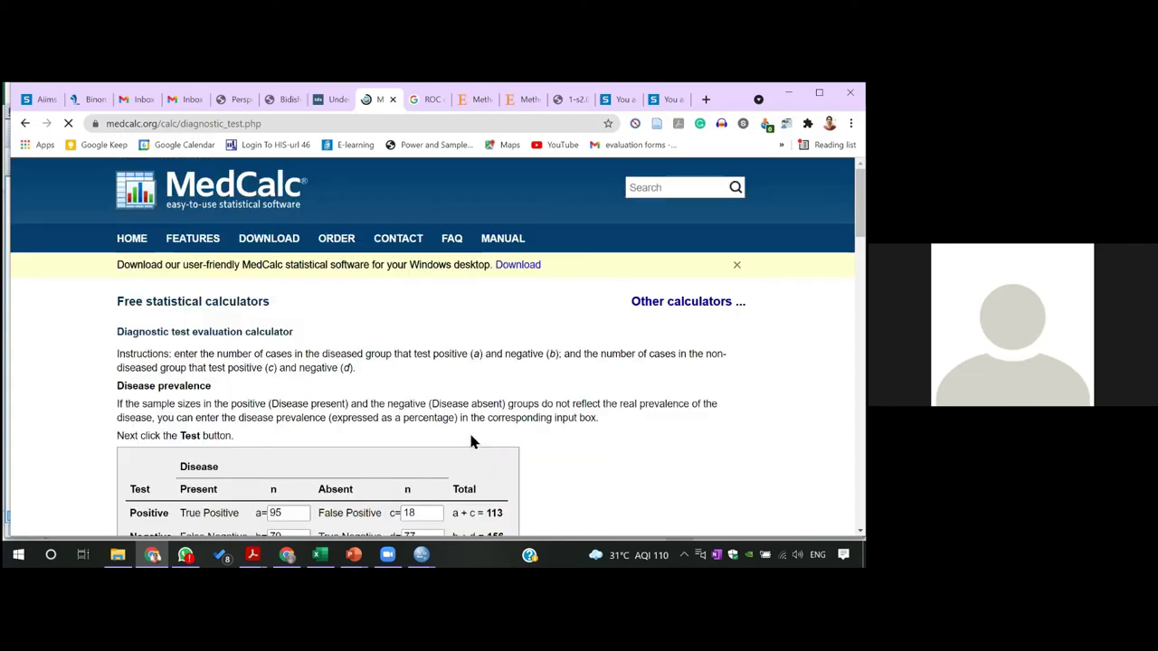
Examine the entered counts, the results table with its 95% confidence intervals, and the definitions of the diagnostic statistics.
{"action": "scroll", "coordinate": [438, 348], "scroll_direction": "down", "scroll_amount": 3}
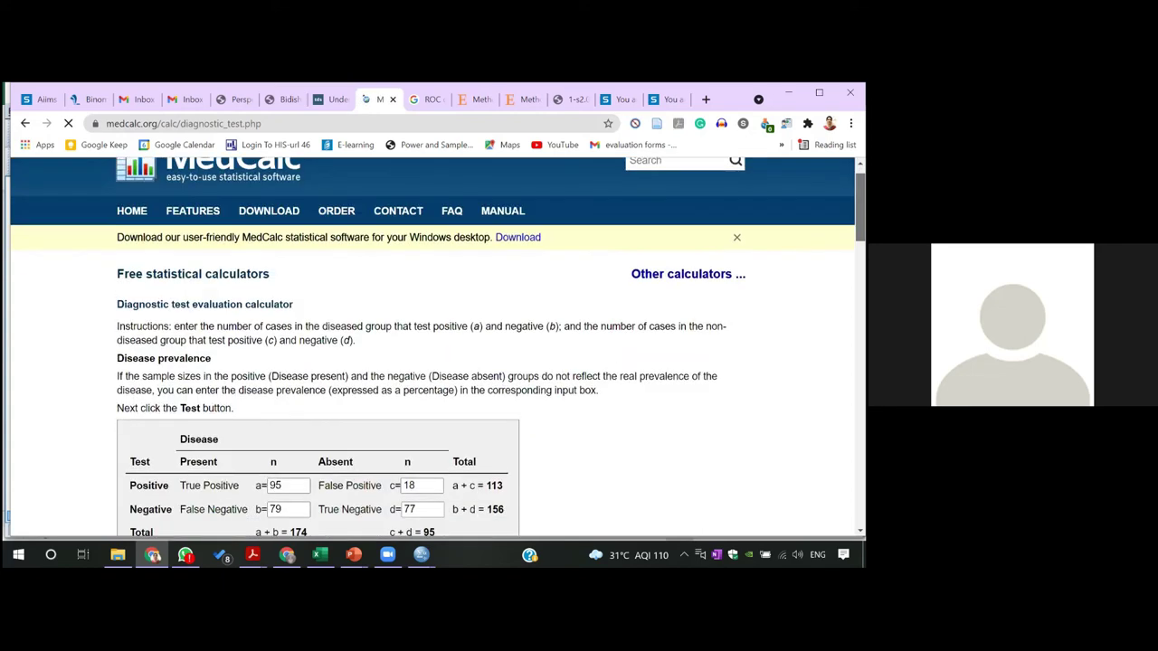
{"action": "scroll", "coordinate": [302, 291], "scroll_direction": "down", "scroll_amount": 3}
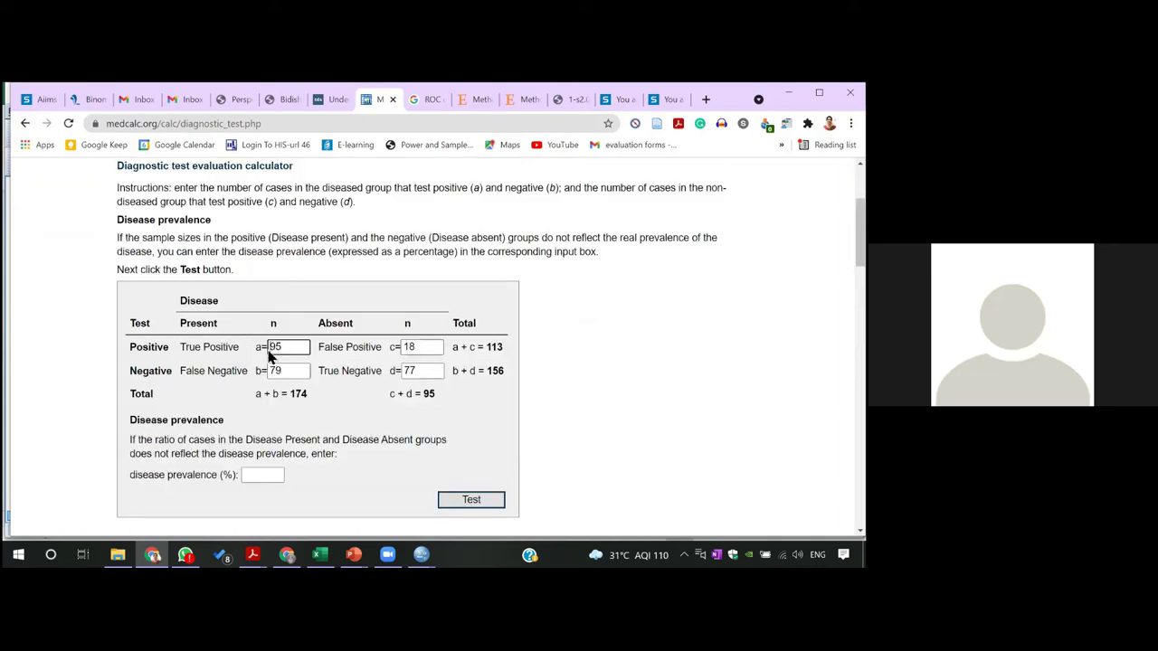
{"action": "scroll", "coordinate": [417, 272], "scroll_direction": "down", "scroll_amount": 4}
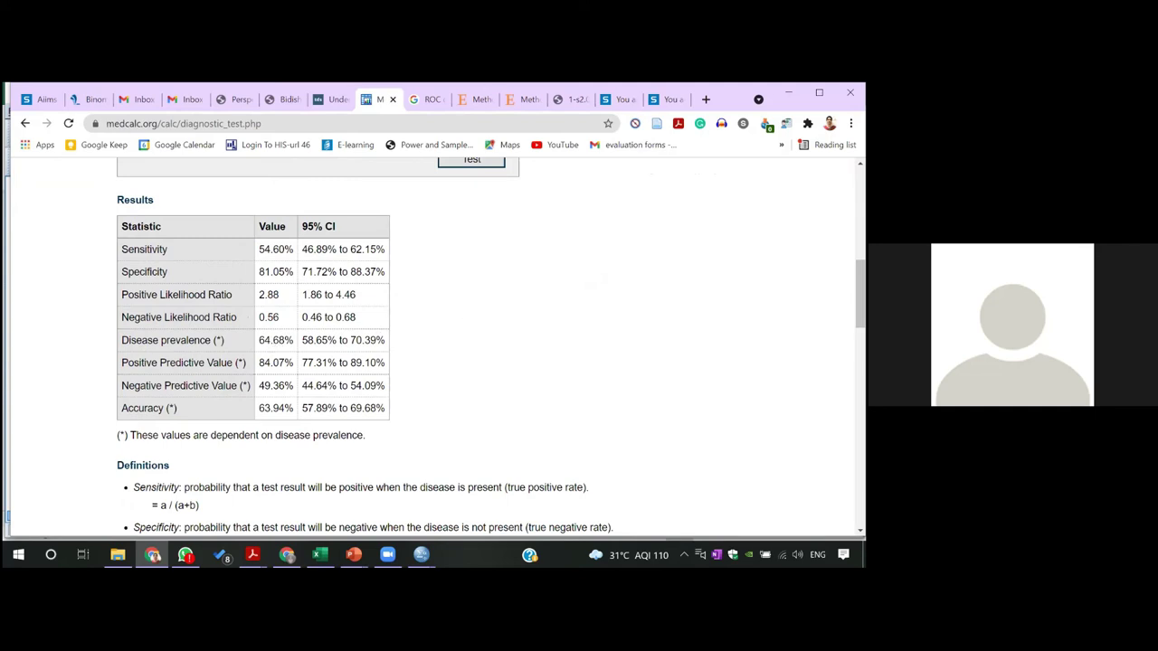
{"action": "scroll", "coordinate": [429, 399], "scroll_direction": "down", "scroll_amount": 3}
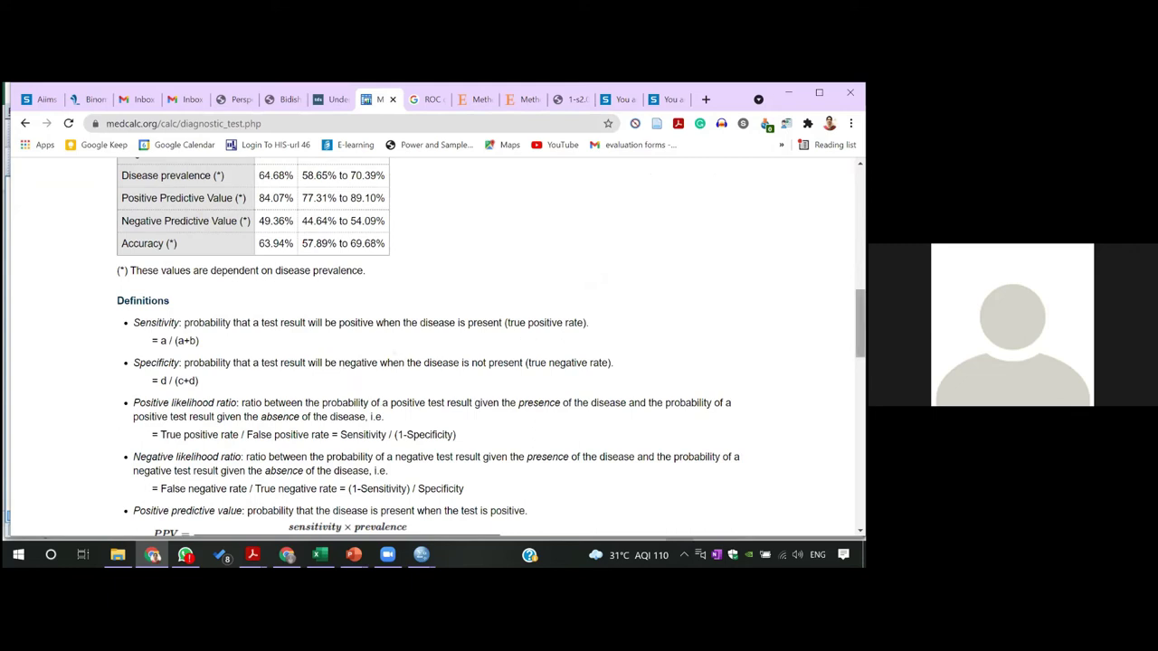
{"action": "scroll", "coordinate": [491, 350], "scroll_direction": "up", "scroll_amount": 1}
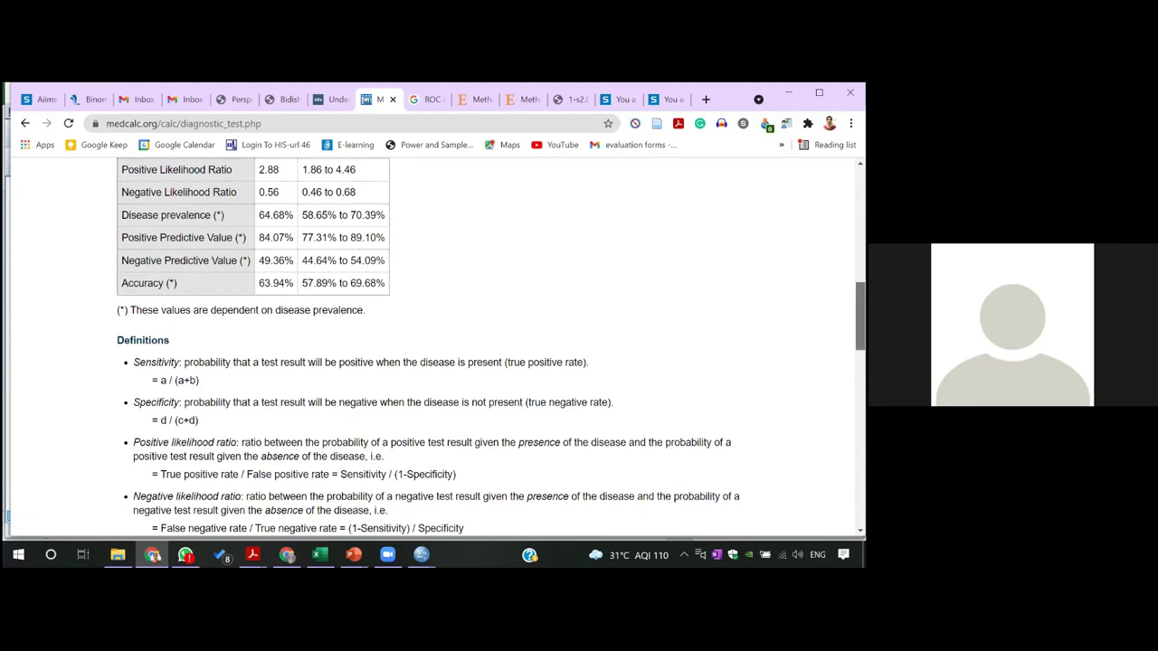
{"action": "scroll", "coordinate": [491, 347], "scroll_direction": "down", "scroll_amount": 2}
{"action": "scroll", "coordinate": [401, 251], "scroll_direction": "up", "scroll_amount": 3}
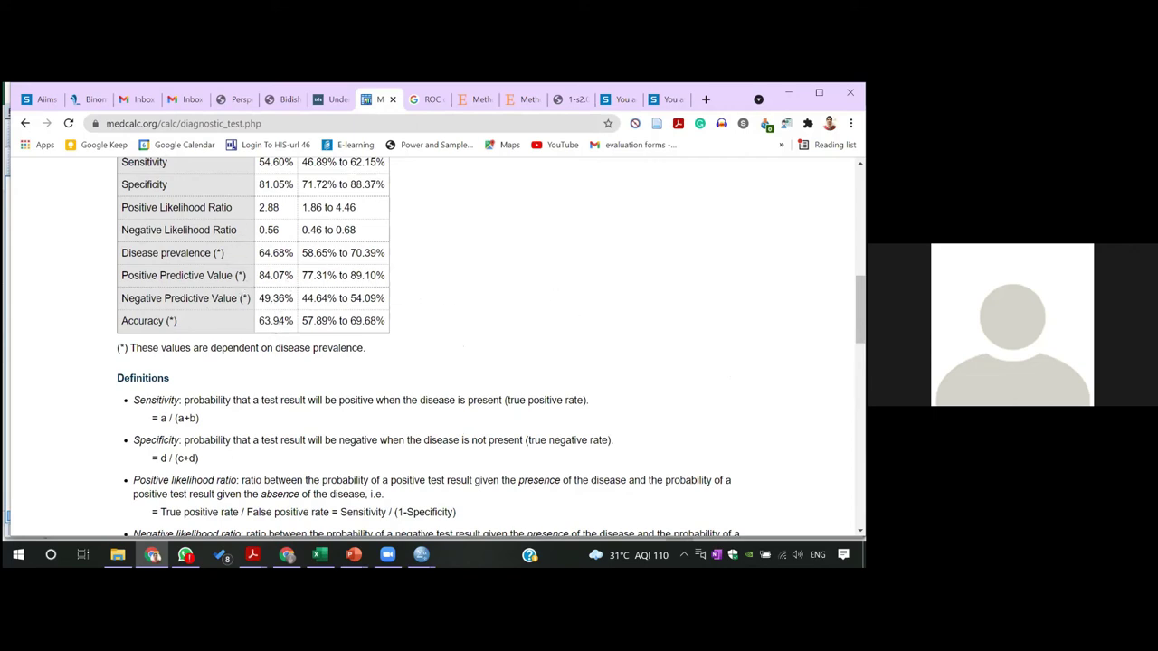
{"action": "scroll", "coordinate": [860, 307], "scroll_direction": "up", "scroll_amount": 1}
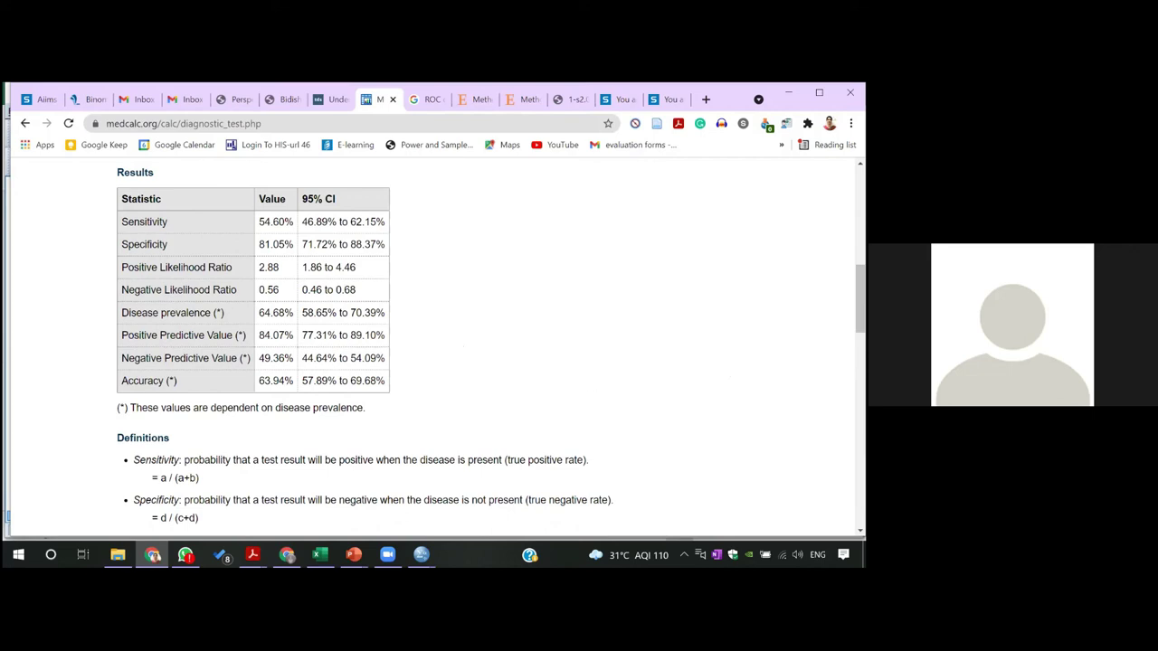
{"action": "scroll", "coordinate": [861, 299], "scroll_direction": "down", "scroll_amount": 2}
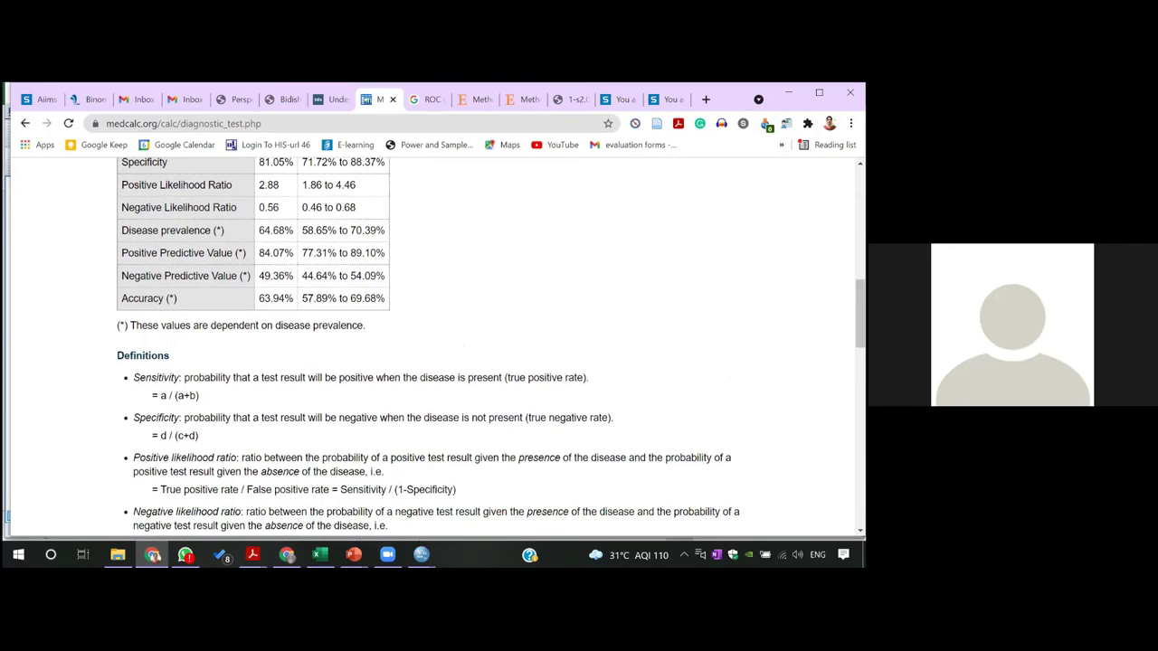
Open the Word document Demo Sheet_ROC Analysis - Copy from the 3.ROC Analysis folder and bring up its table of cut-off values and accuracy statistics.
{"action": "mouse_move", "coordinate": [117, 555]}
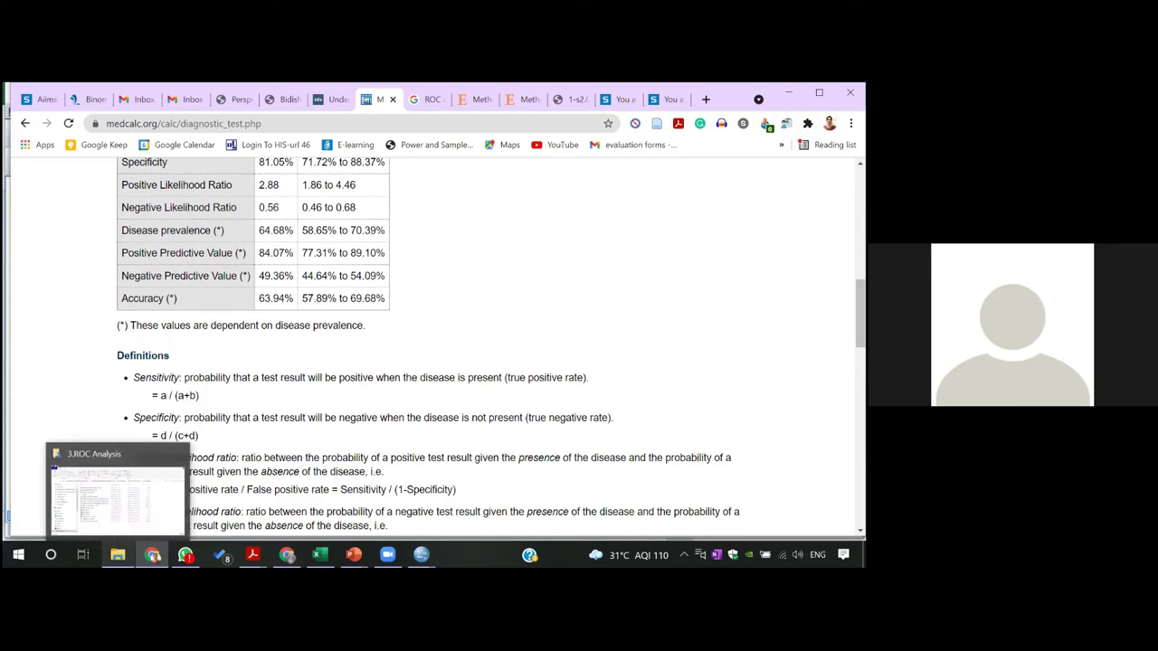
{"action": "left_click", "coordinate": [152, 504]}
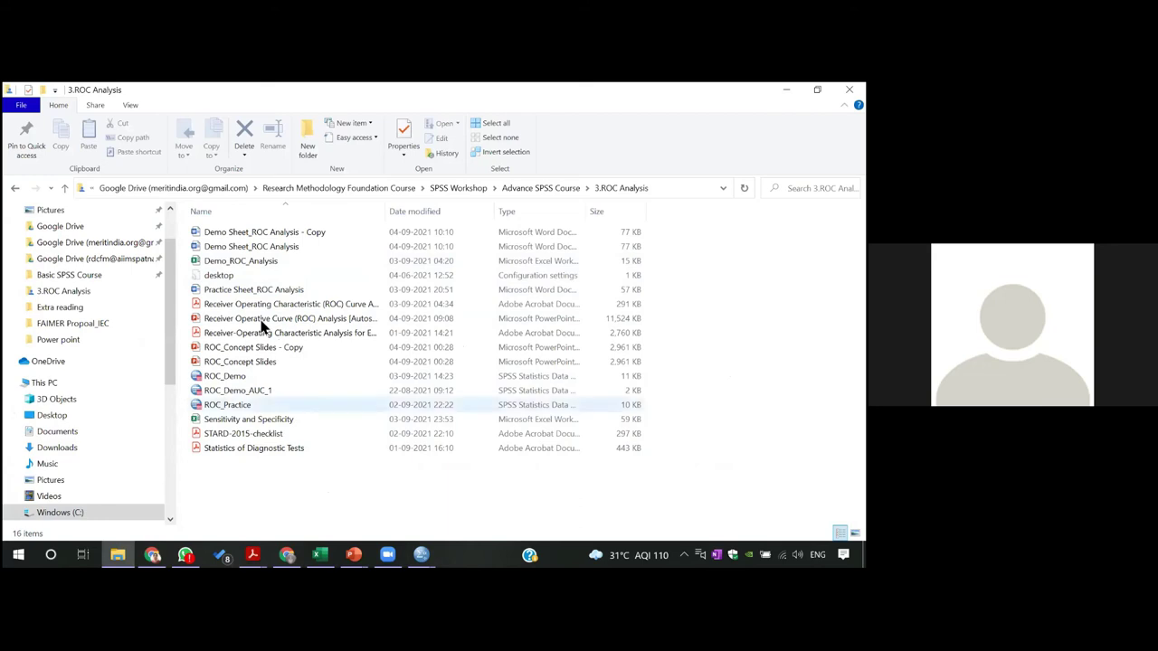
{"action": "double_click", "coordinate": [278, 233]}
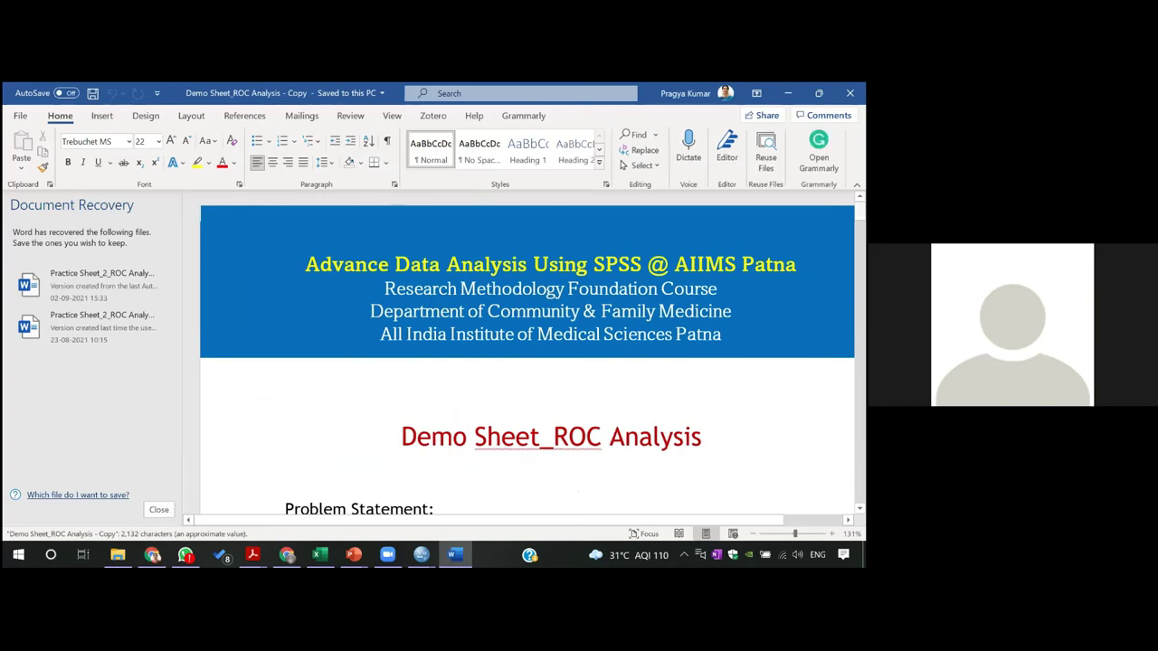
{"action": "scroll", "coordinate": [533, 352], "scroll_direction": "down", "scroll_amount": 8}
{"action": "scroll", "coordinate": [264, 485], "scroll_direction": "down", "scroll_amount": 15}
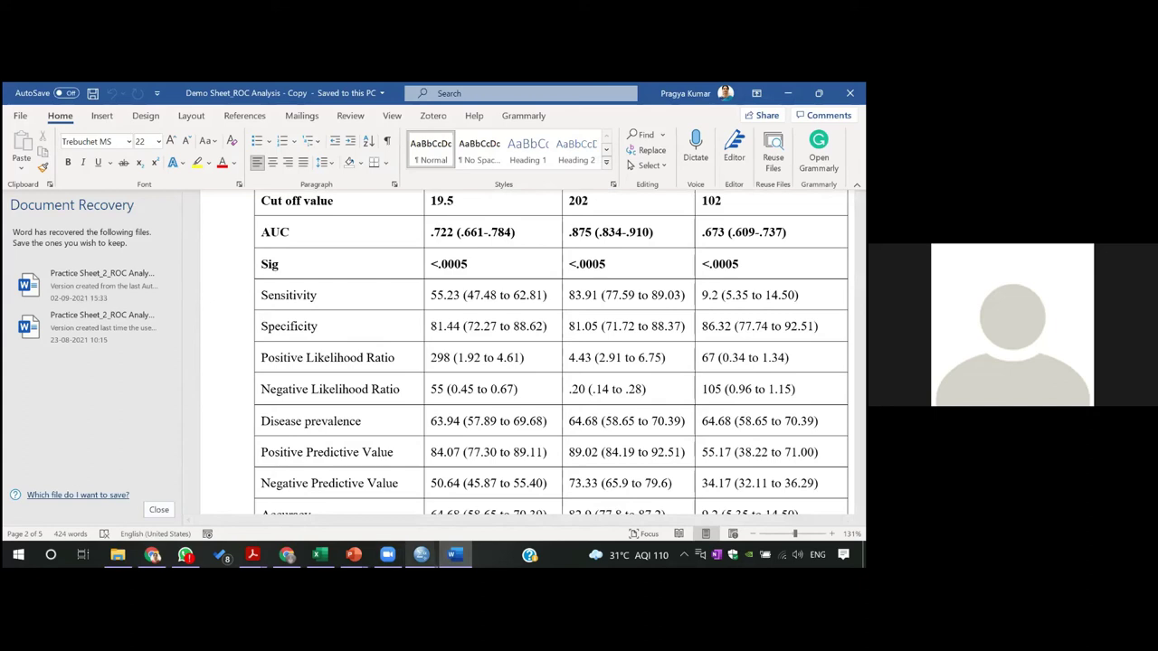
Switch to the SPSS output and examine New Test_1's curve coordinates, Area Under the Curve table and ROC chart.
{"action": "mouse_move", "coordinate": [422, 555]}
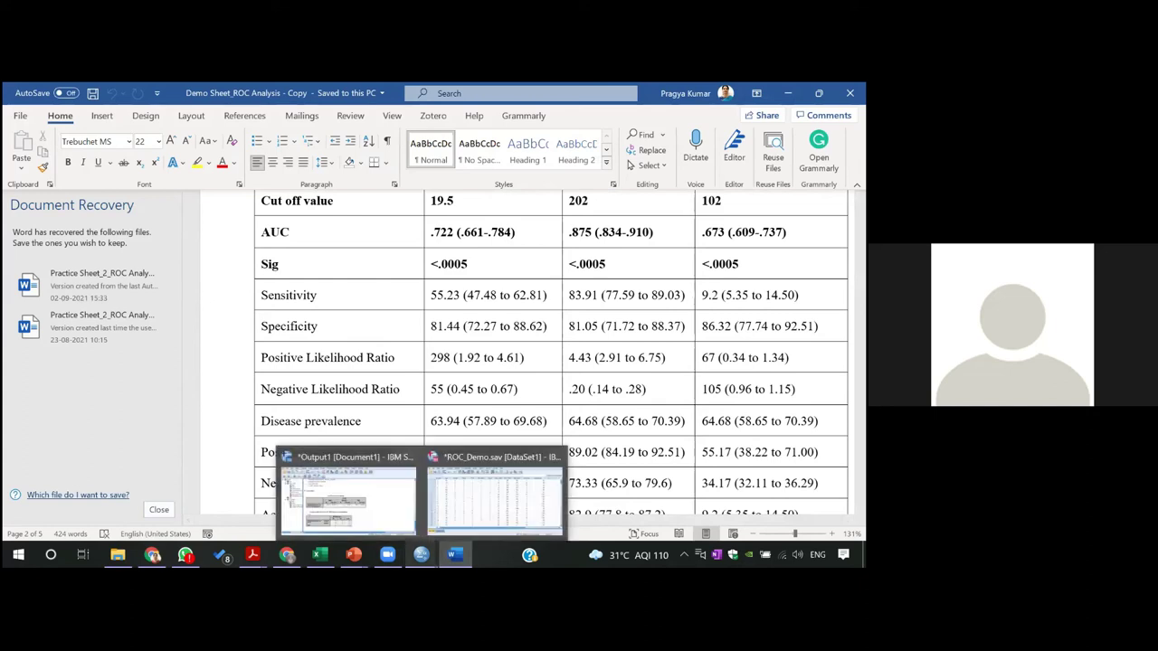
{"action": "left_click", "coordinate": [379, 508]}
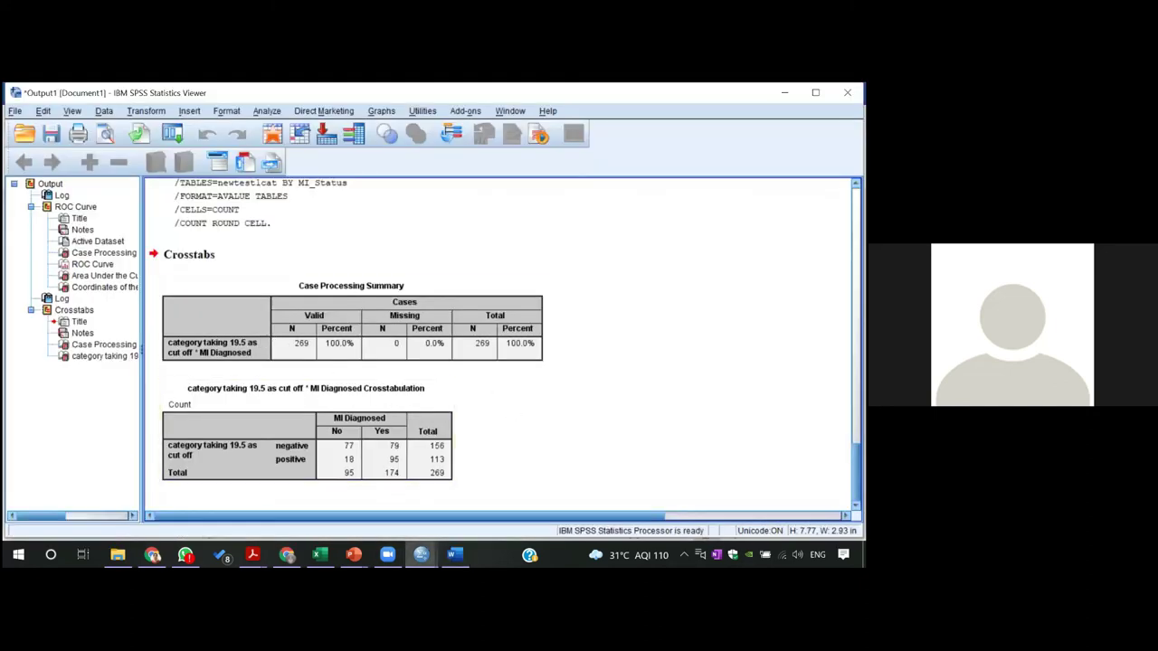
{"action": "scroll", "coordinate": [502, 344], "scroll_direction": "up", "scroll_amount": 10}
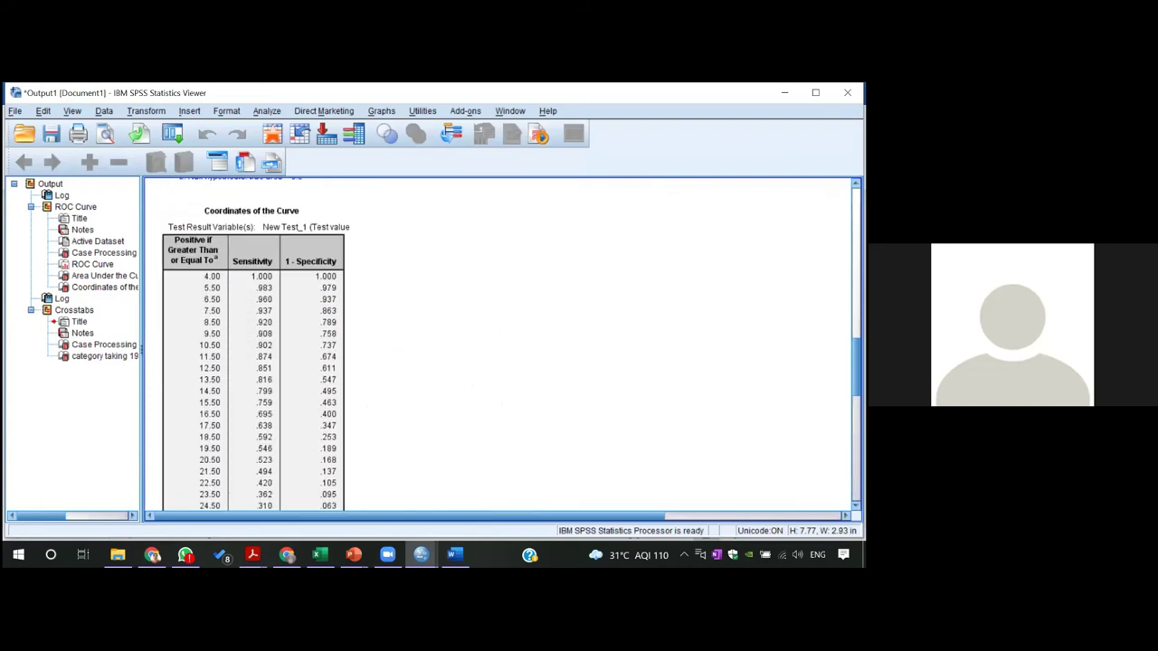
{"action": "scroll", "coordinate": [299, 353], "scroll_direction": "up", "scroll_amount": 3}
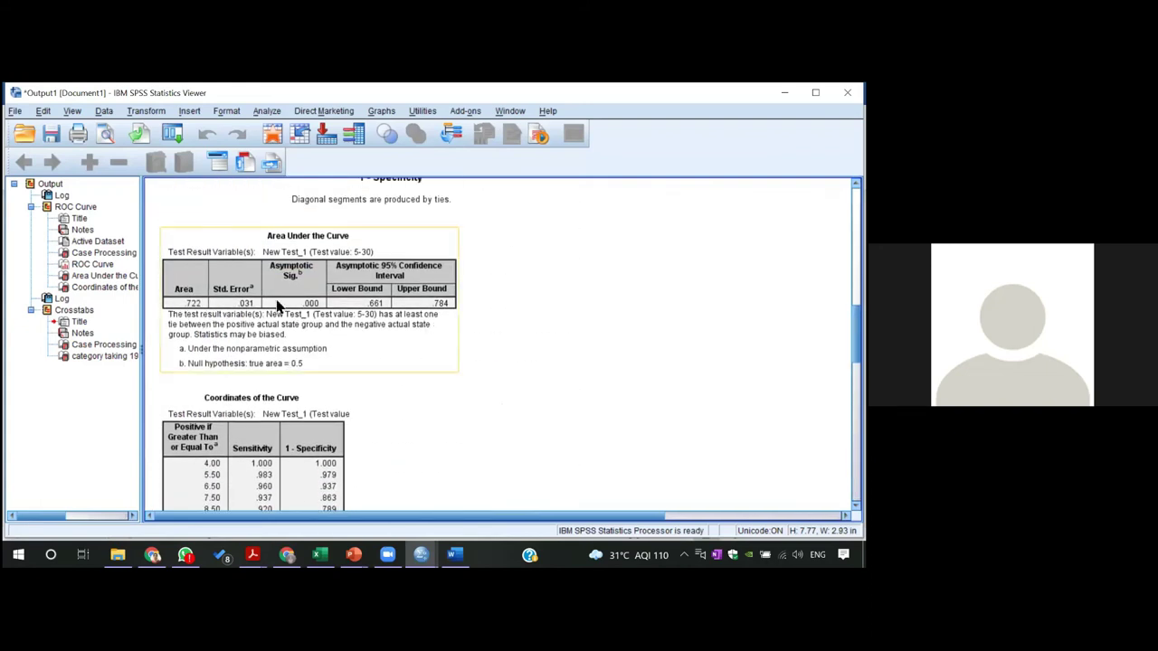
{"action": "scroll", "coordinate": [502, 344], "scroll_direction": "up", "scroll_amount": 3}
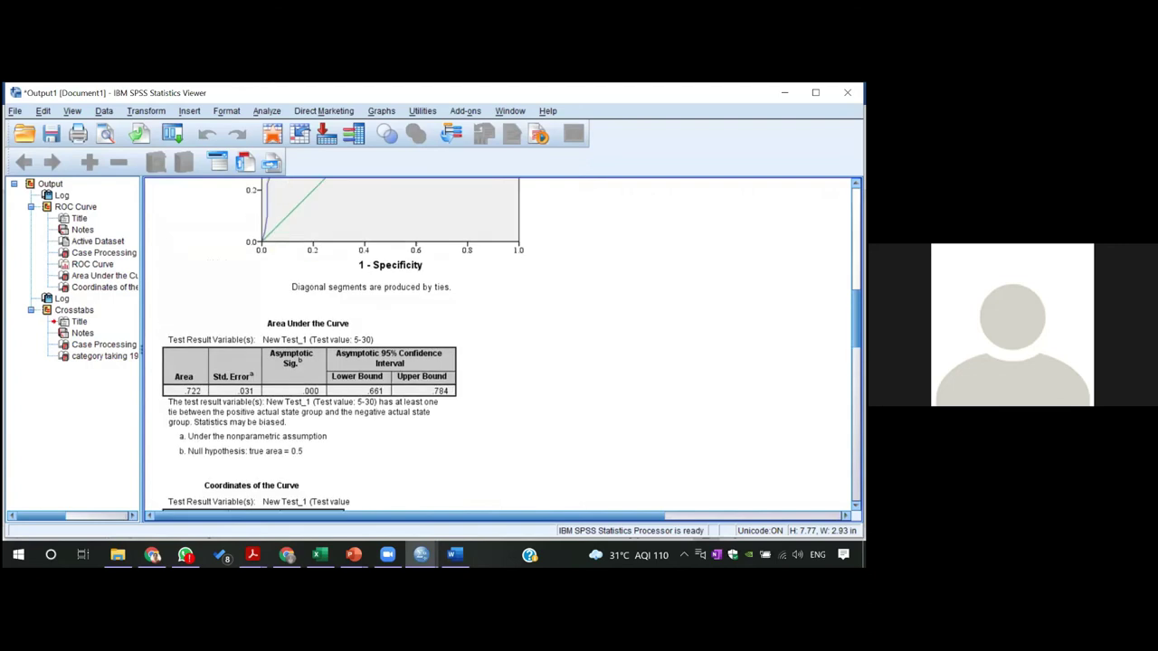
{"action": "scroll", "coordinate": [503, 343], "scroll_direction": "up", "scroll_amount": 2}
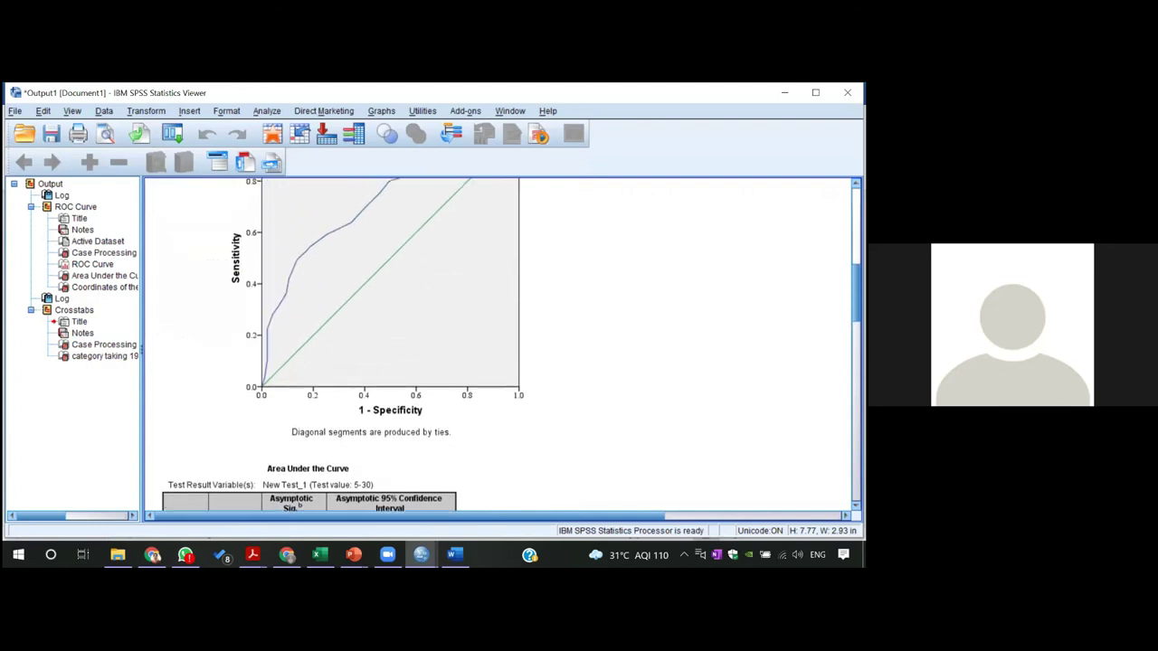
{"action": "scroll", "coordinate": [498, 344], "scroll_direction": "up", "scroll_amount": 2}
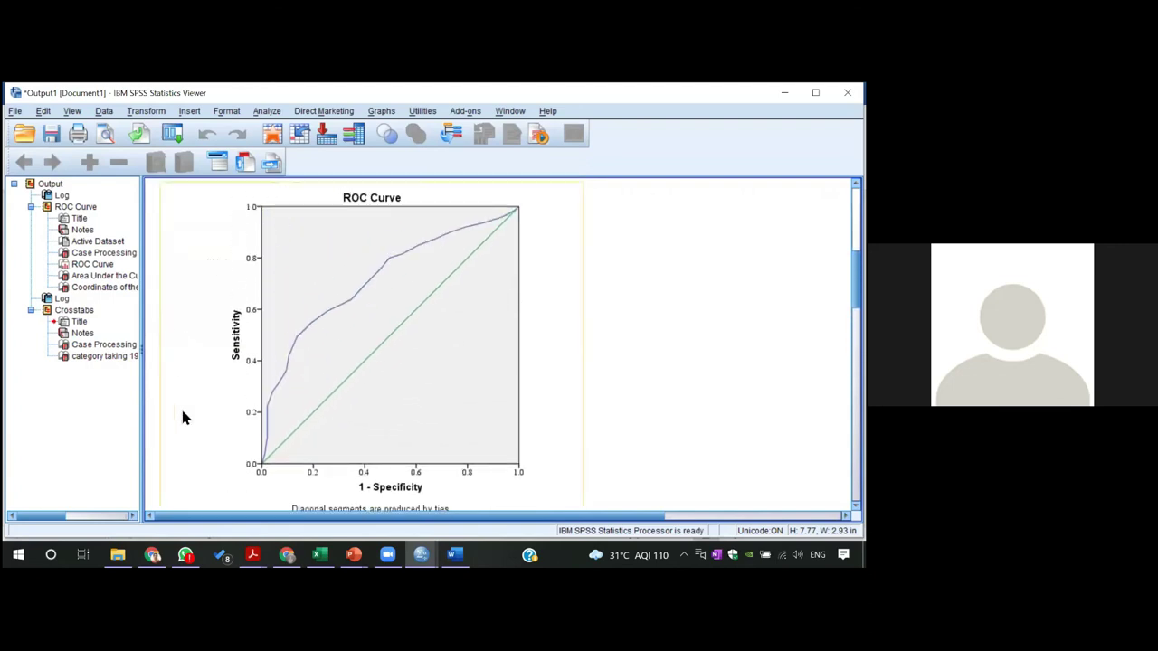
{"action": "scroll", "coordinate": [525, 374], "scroll_direction": "down", "scroll_amount": 2}
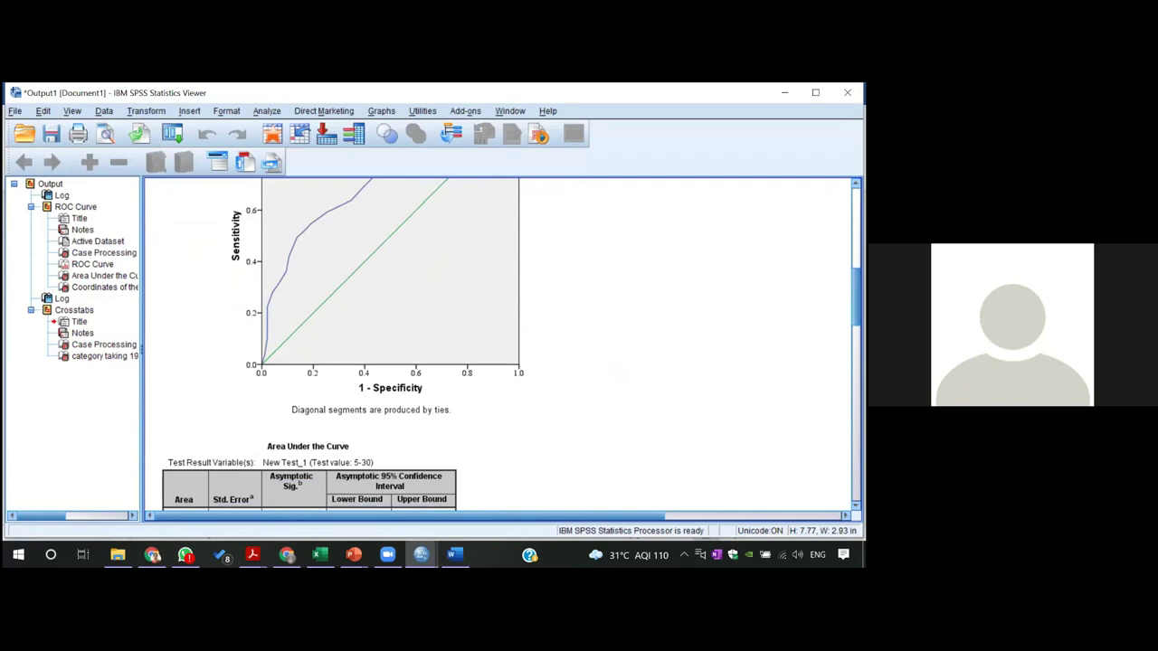
{"action": "scroll", "coordinate": [507, 344], "scroll_direction": "up", "scroll_amount": 1}
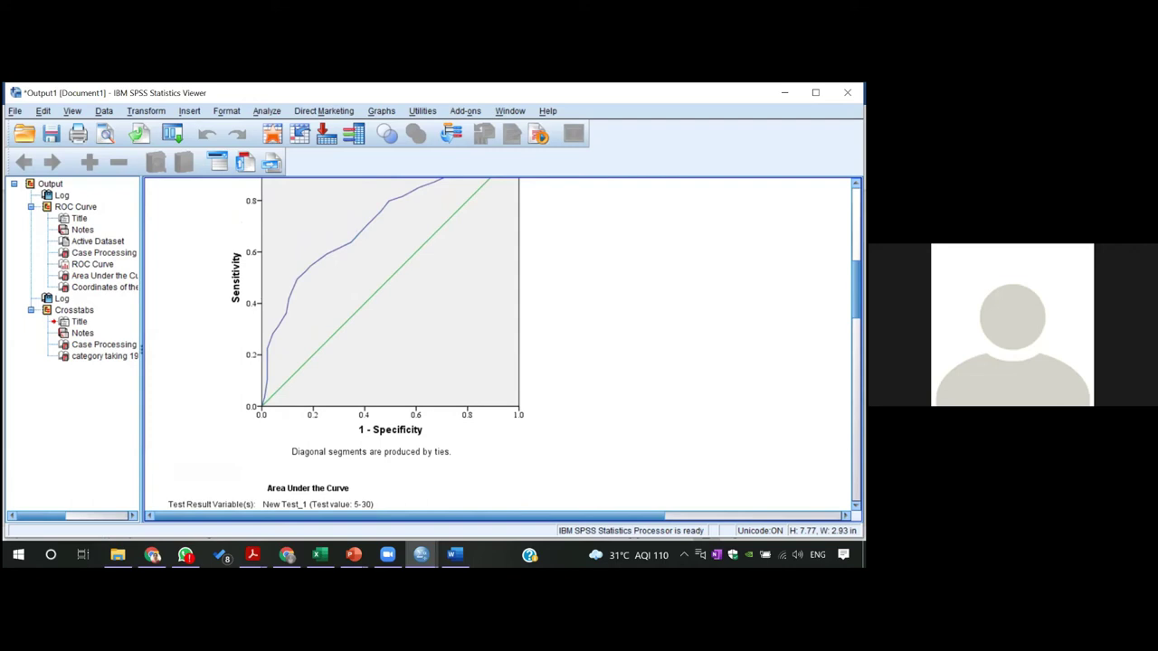
{"action": "left_click", "coordinate": [381, 265]}
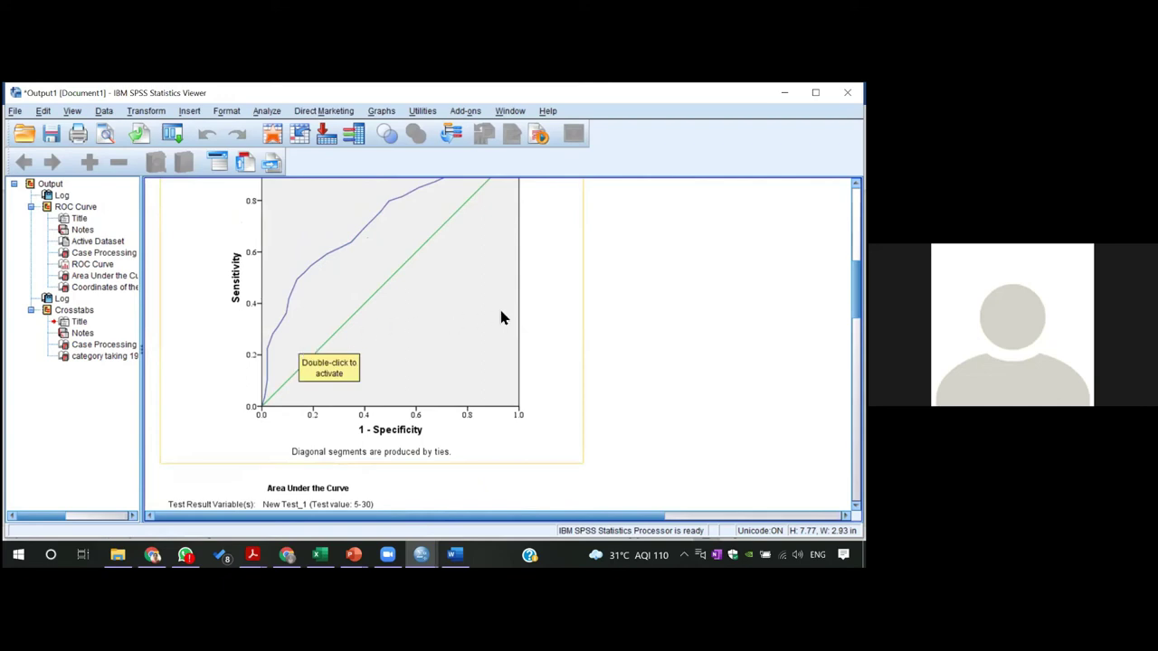
{"action": "left_click", "coordinate": [634, 316]}
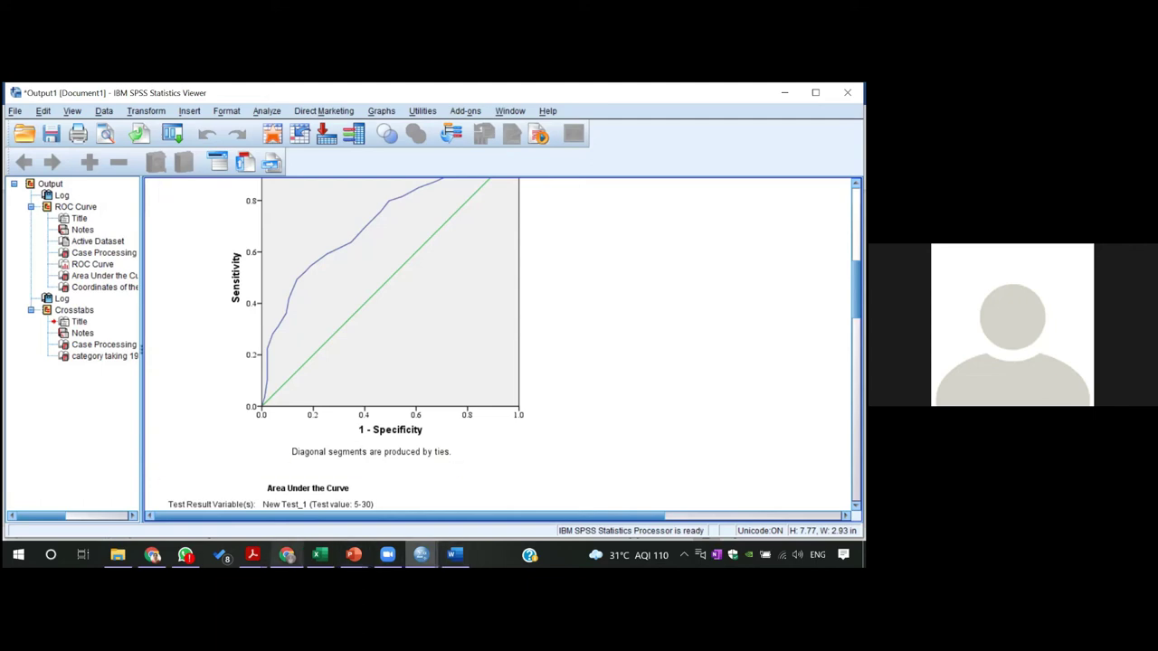
Switch to Chrome and bring the full results table of MedCalc's diagnostic test calculator into view.
{"action": "mouse_move", "coordinate": [286, 554]}
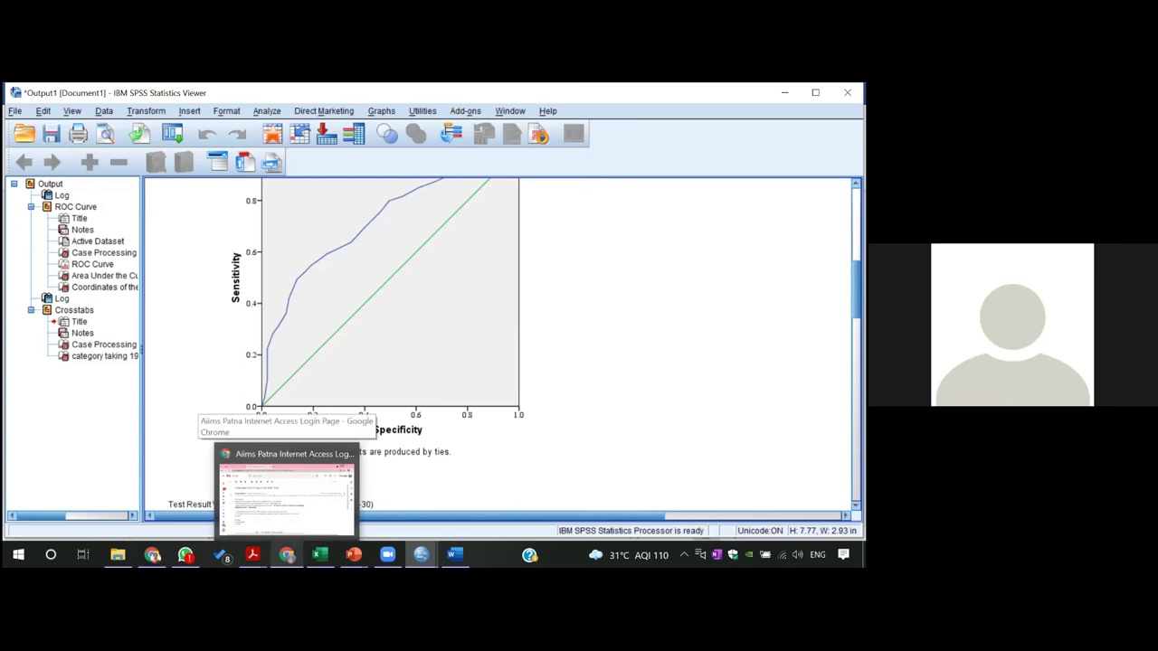
{"action": "mouse_move", "coordinate": [185, 554]}
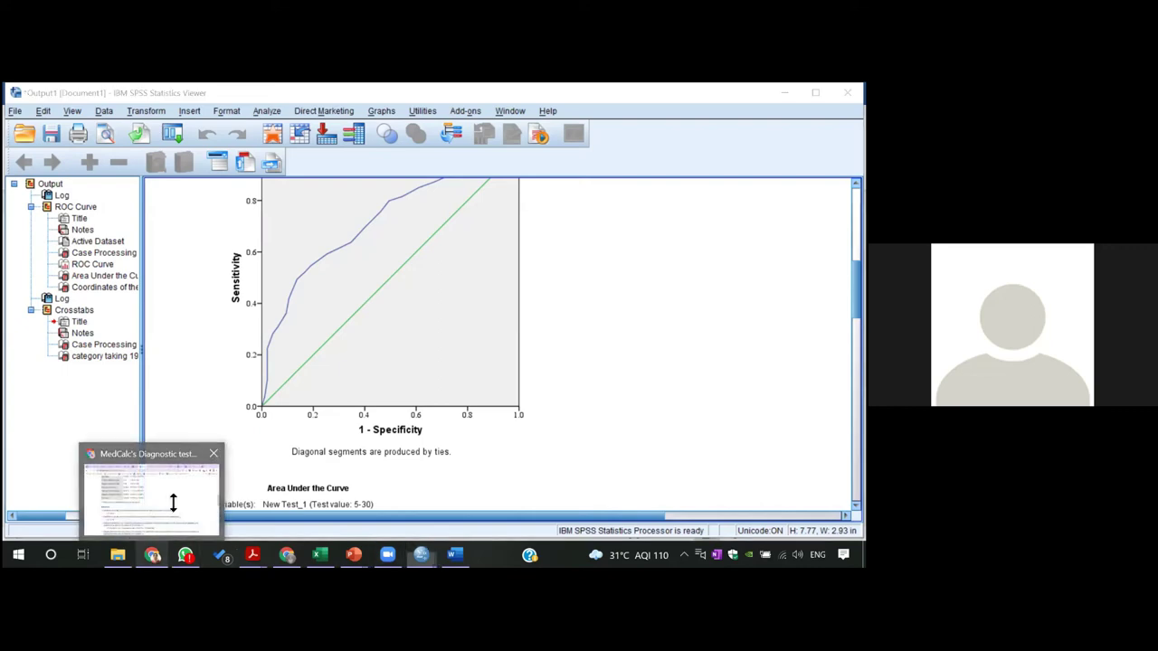
{"action": "left_click", "coordinate": [176, 488]}
{"action": "left_click_drag", "start_coordinate": [860, 313], "coordinate": [860, 291]}
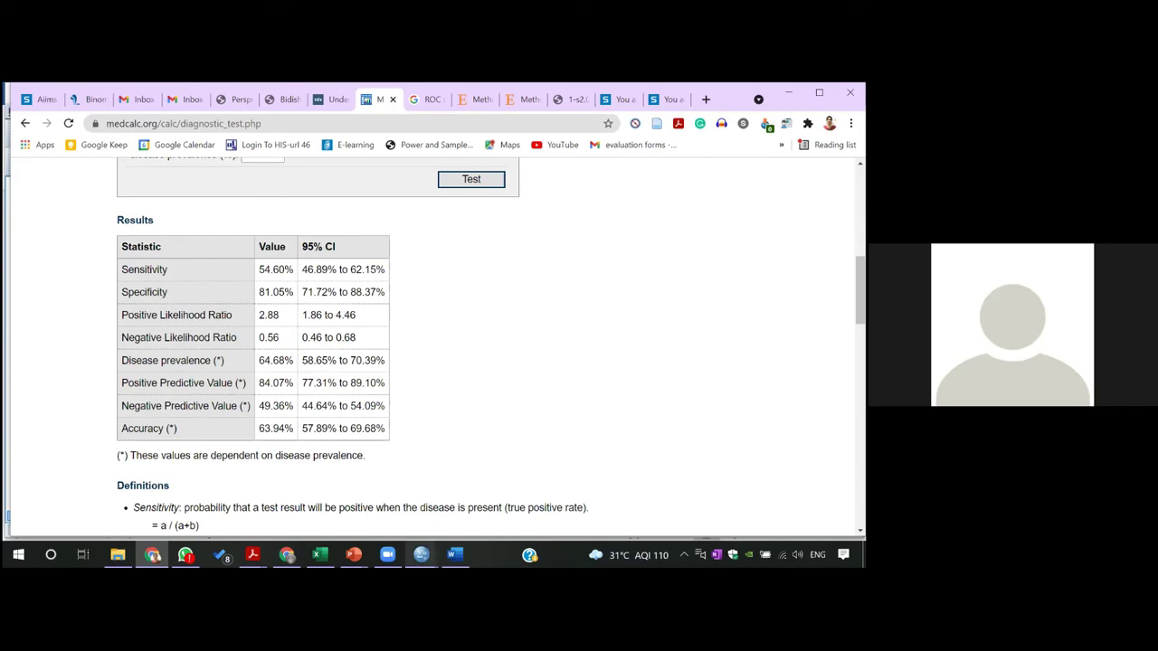
Switch to the ROC_Demo.sav data in SPSS and run the ROC Curve analysis with New_Test2 and New_Test3 added as test variables.
{"action": "mouse_move", "coordinate": [422, 555]}
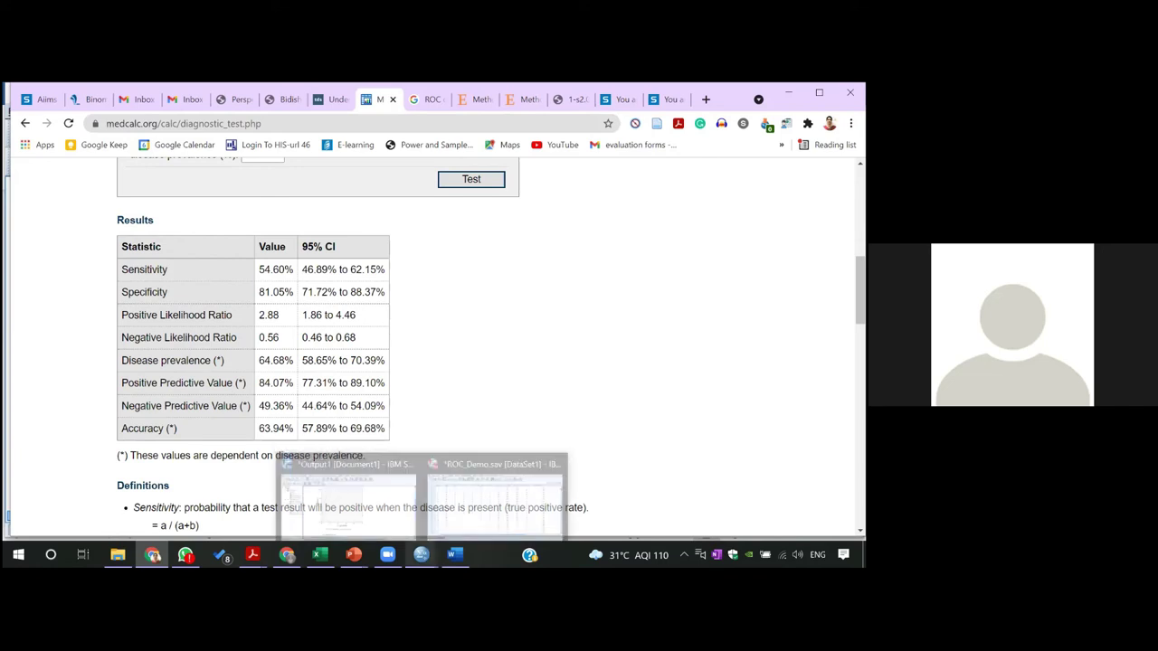
{"action": "left_click", "coordinate": [466, 493]}
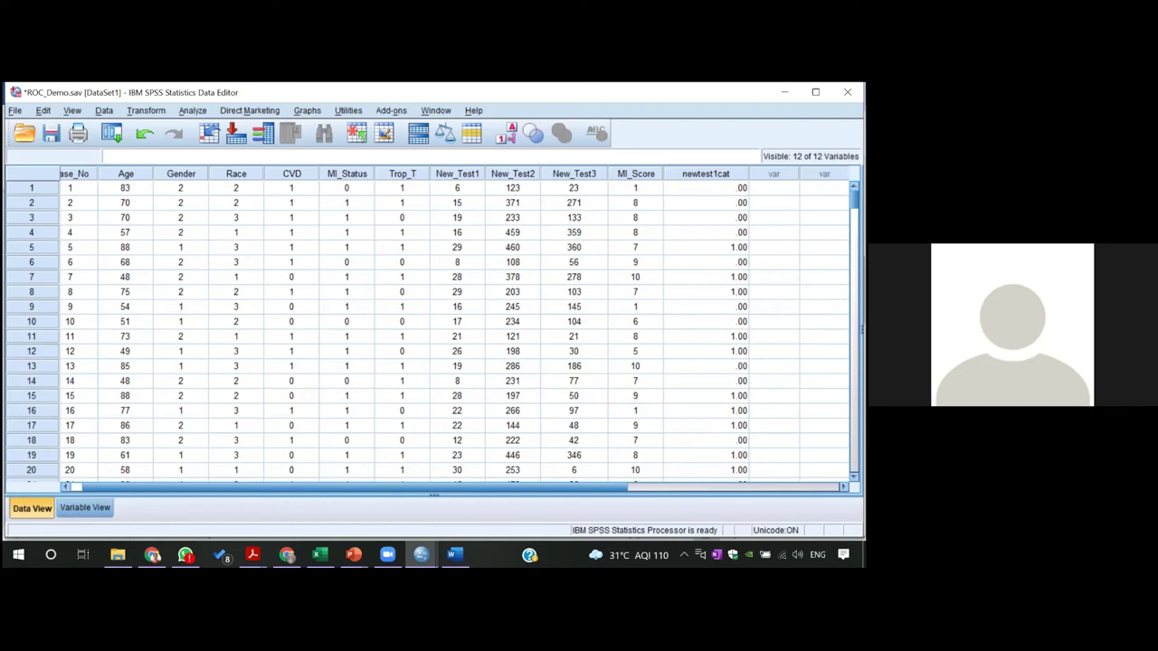
{"action": "left_click", "coordinate": [194, 111]}
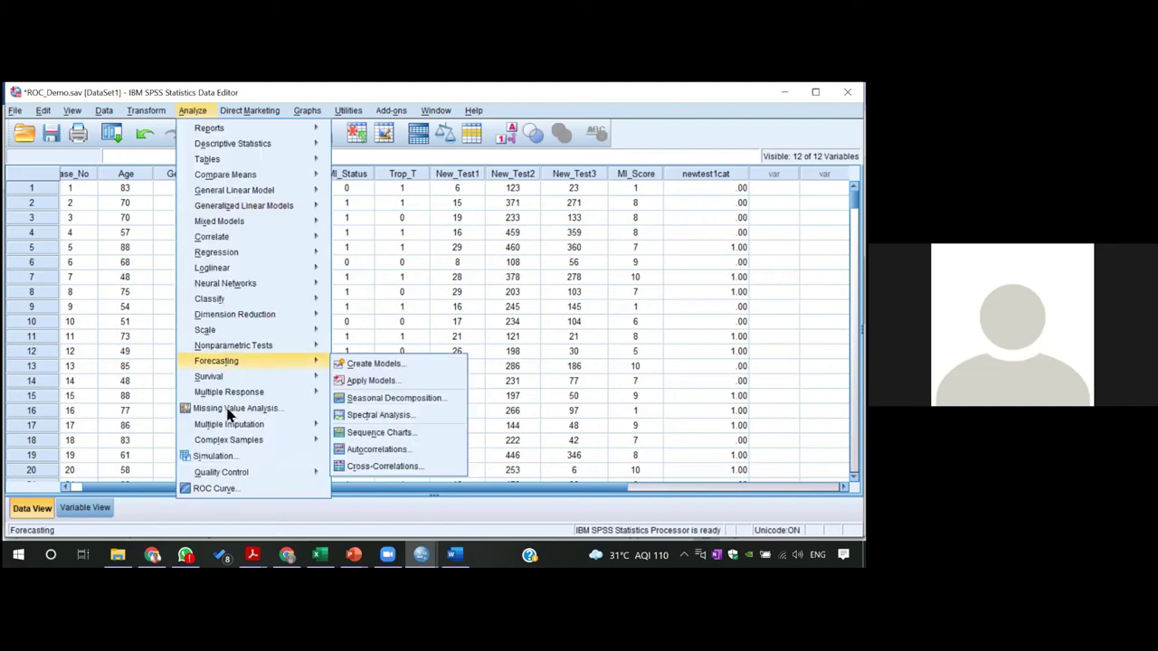
{"action": "left_click", "coordinate": [227, 489]}
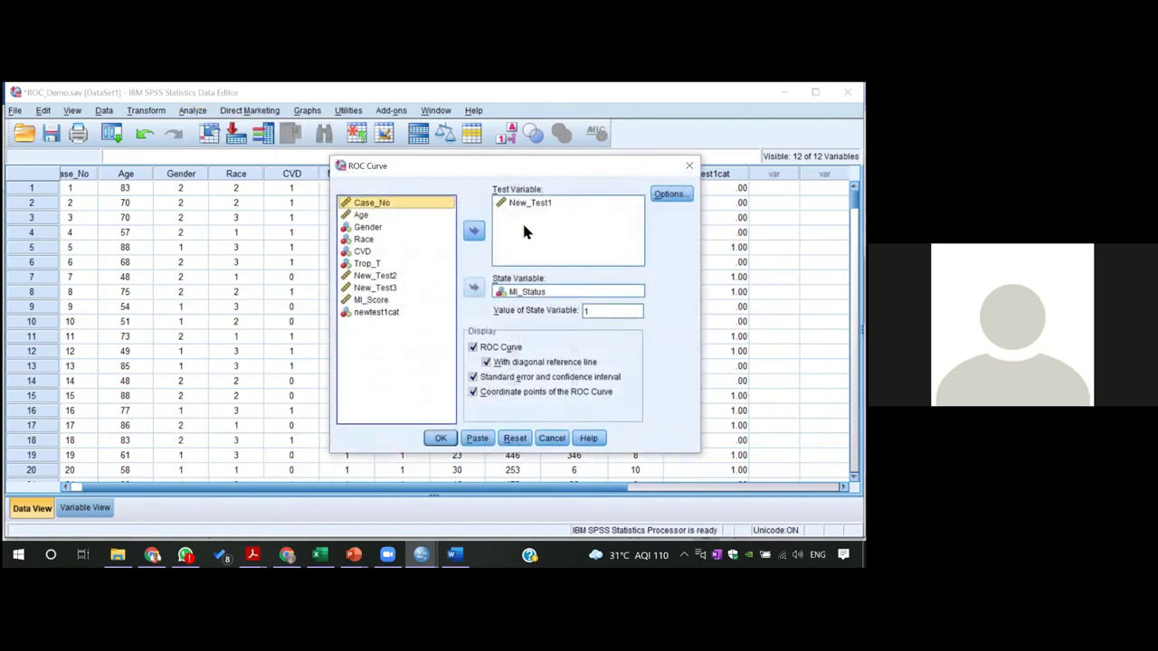
{"action": "left_click", "coordinate": [385, 278]}
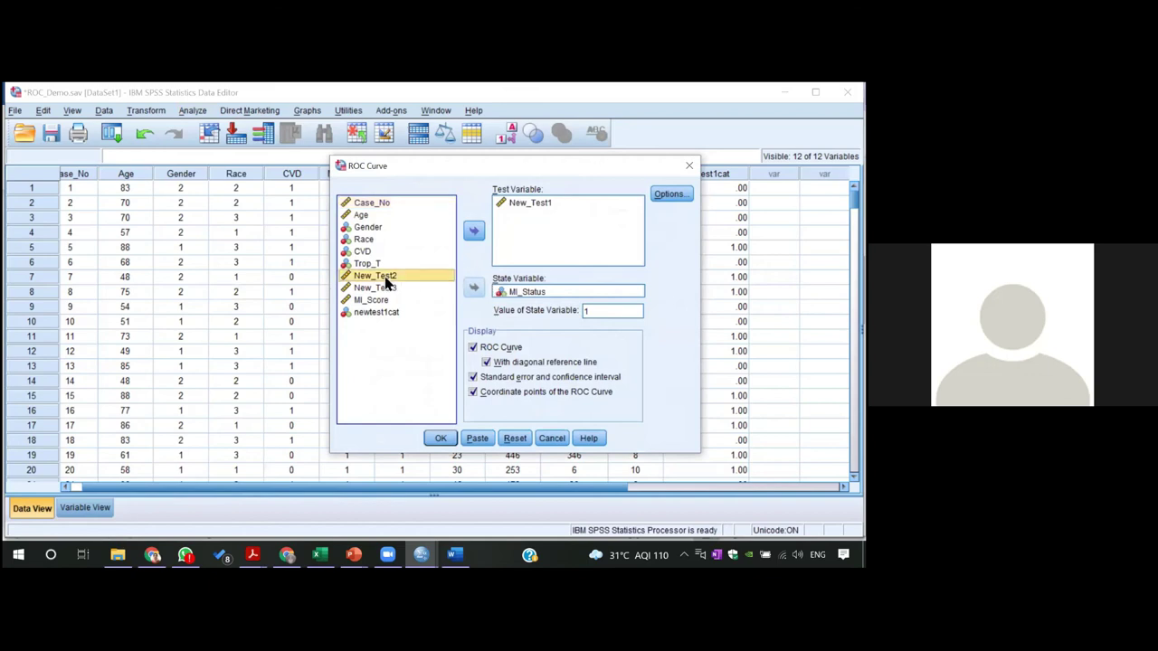
{"action": "left_click", "coordinate": [387, 288], "text": "shift"}
{"action": "left_click", "coordinate": [474, 234]}
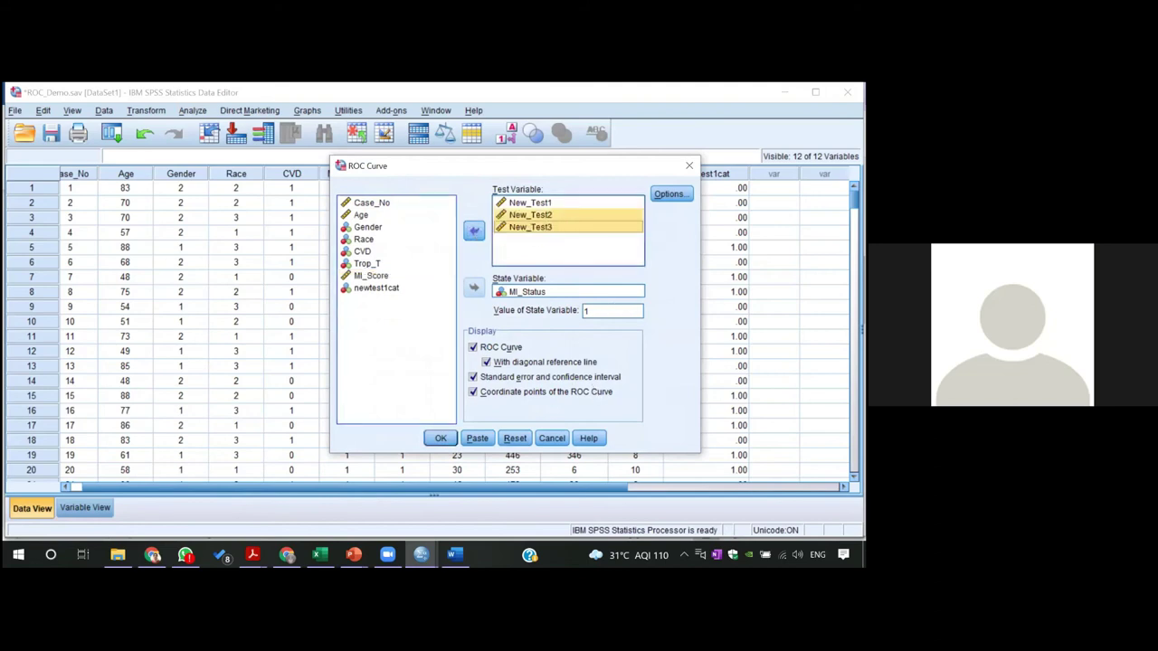
{"action": "left_click", "coordinate": [441, 438]}
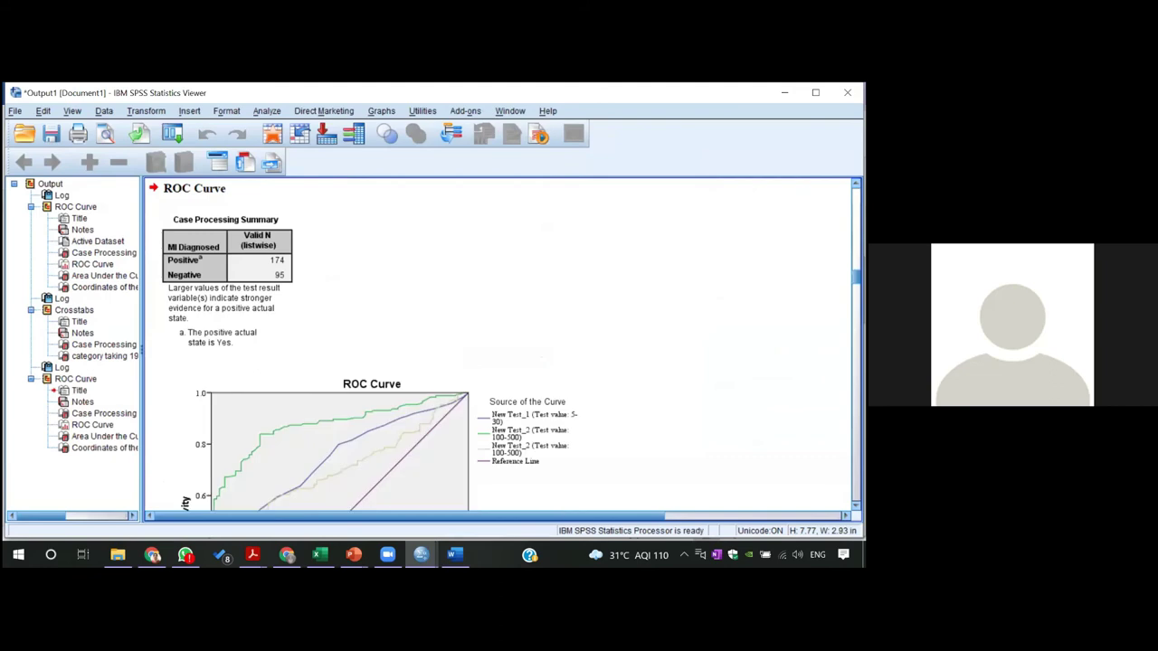
Compare the three tests in the combined ROC chart, its legend and the Area Under the Curve table with confidence intervals.
{"action": "scroll", "coordinate": [498, 343], "scroll_direction": "down", "scroll_amount": 4}
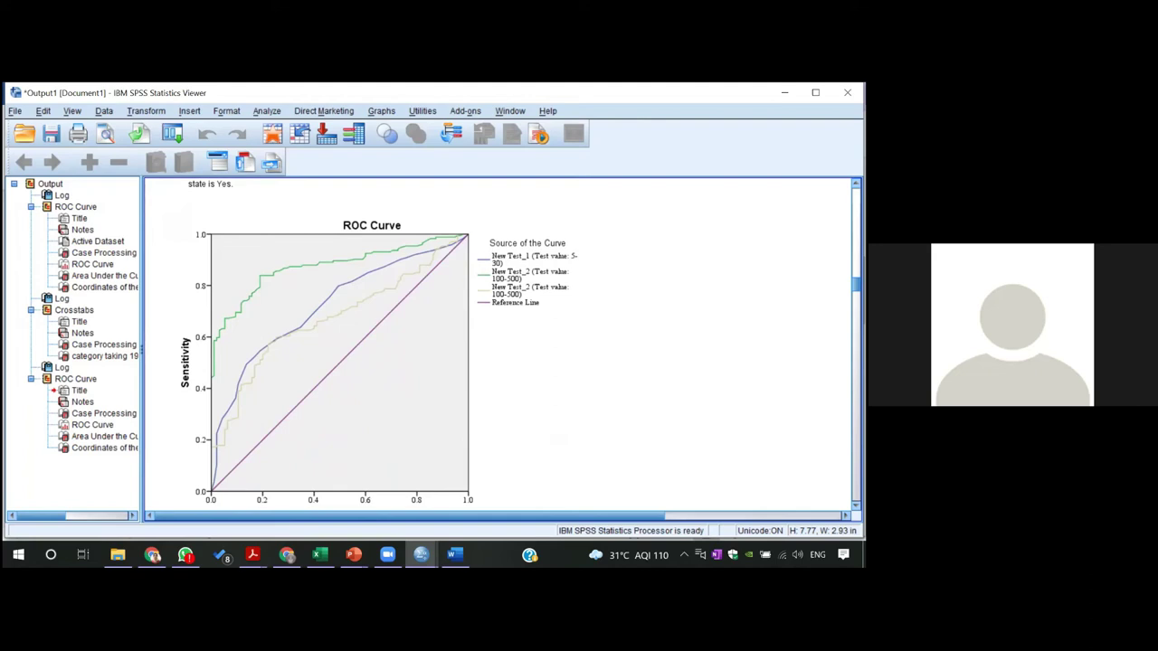
{"action": "left_click", "coordinate": [531, 308]}
{"action": "scroll", "coordinate": [347, 401], "scroll_direction": "down", "scroll_amount": 5}
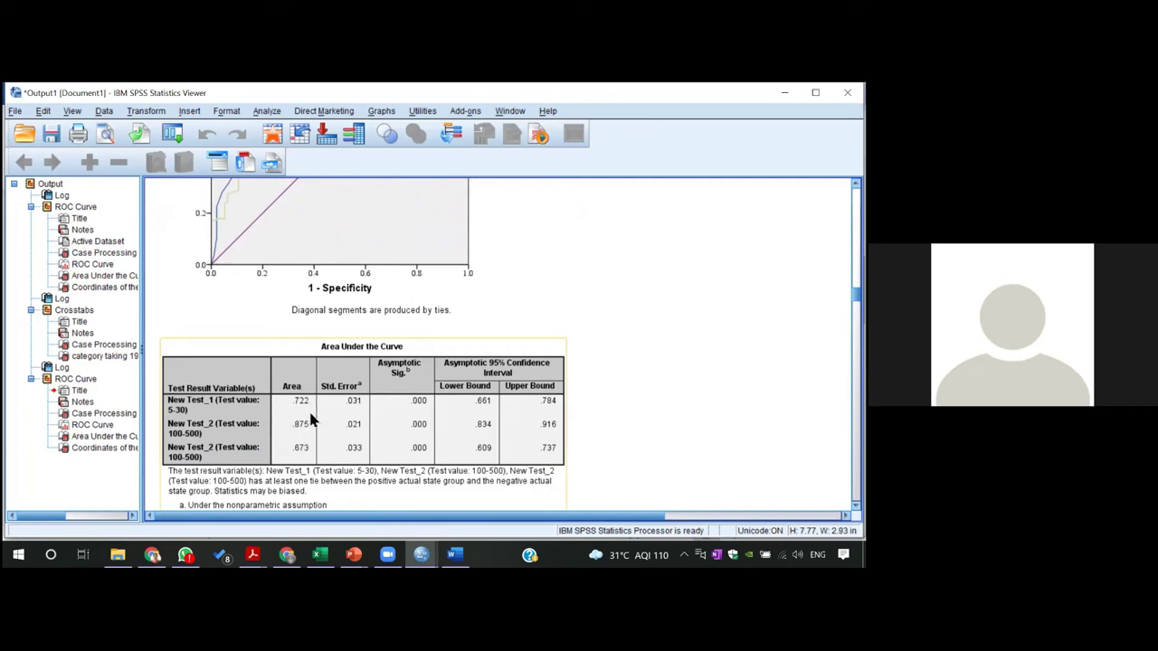
{"action": "left_click", "coordinate": [608, 395]}
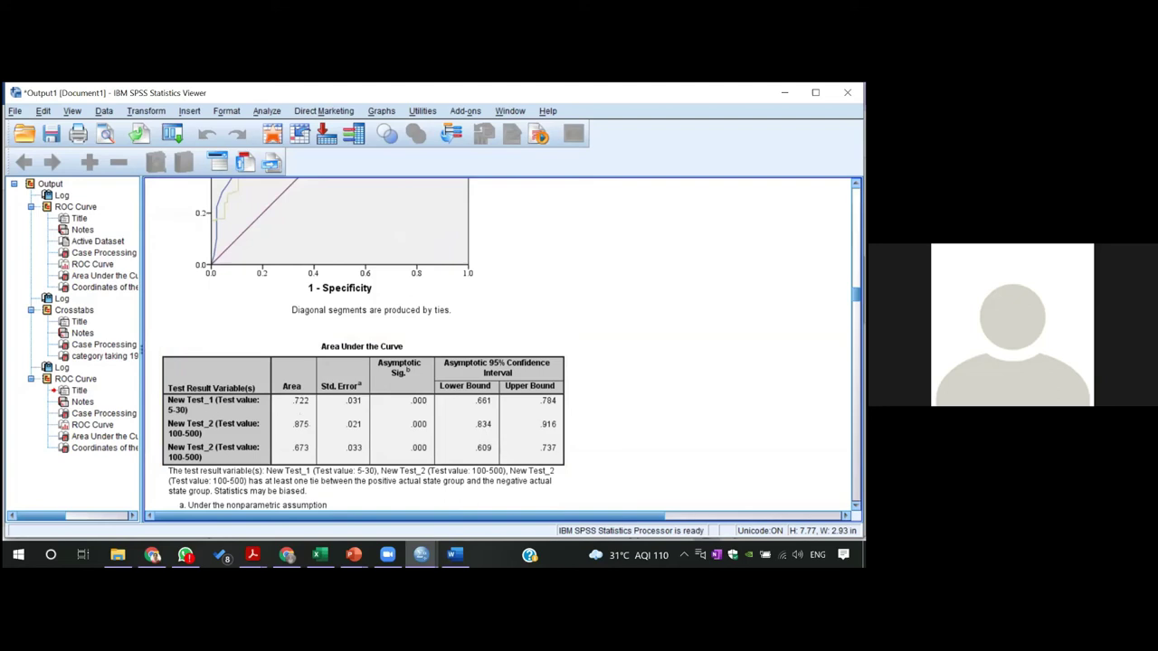
{"action": "scroll", "coordinate": [497, 344], "scroll_direction": "up", "scroll_amount": 3}
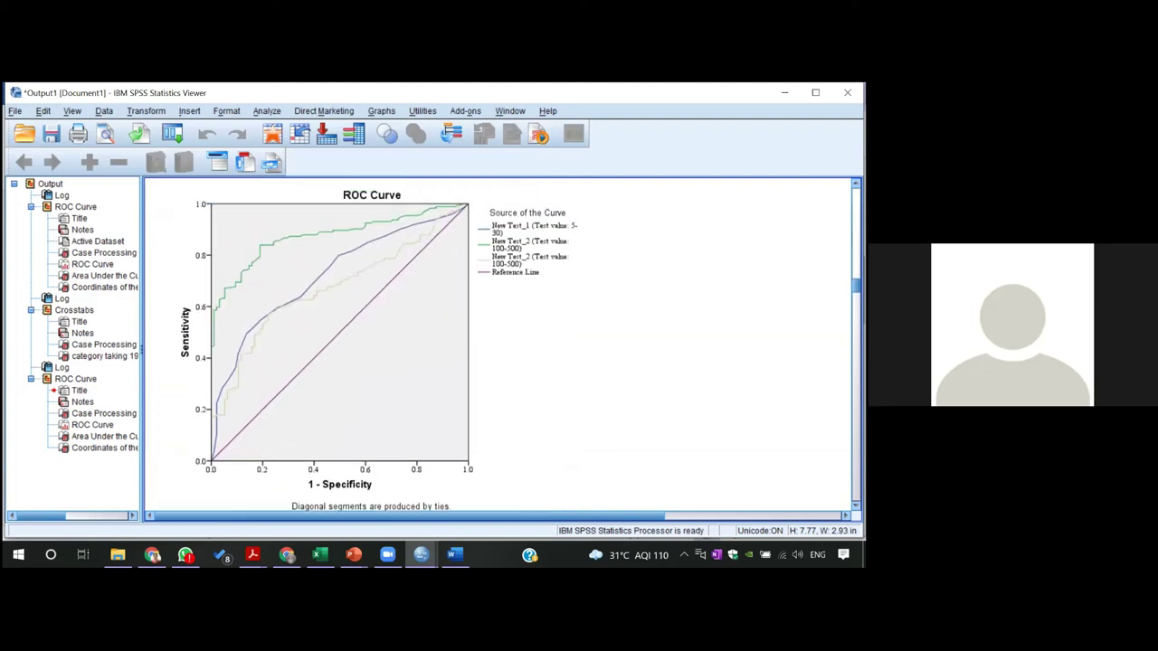
{"action": "left_click", "coordinate": [581, 240]}
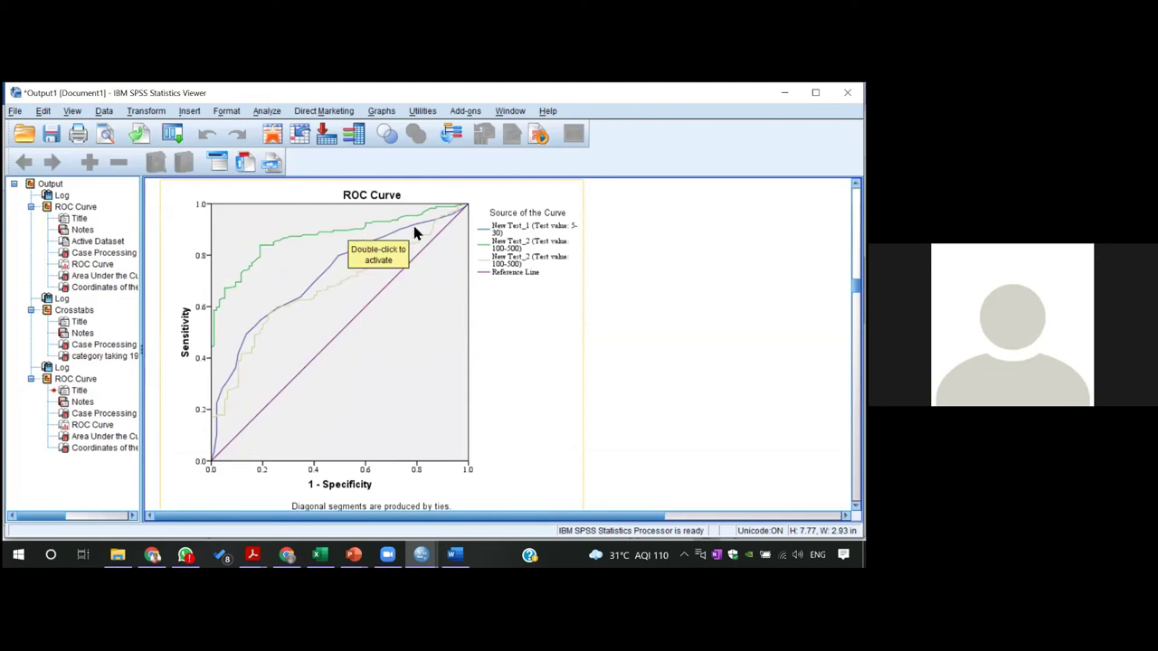
{"action": "double_click", "coordinate": [555, 266]}
{"action": "scroll", "coordinate": [498, 344], "scroll_direction": "down", "scroll_amount": 3}
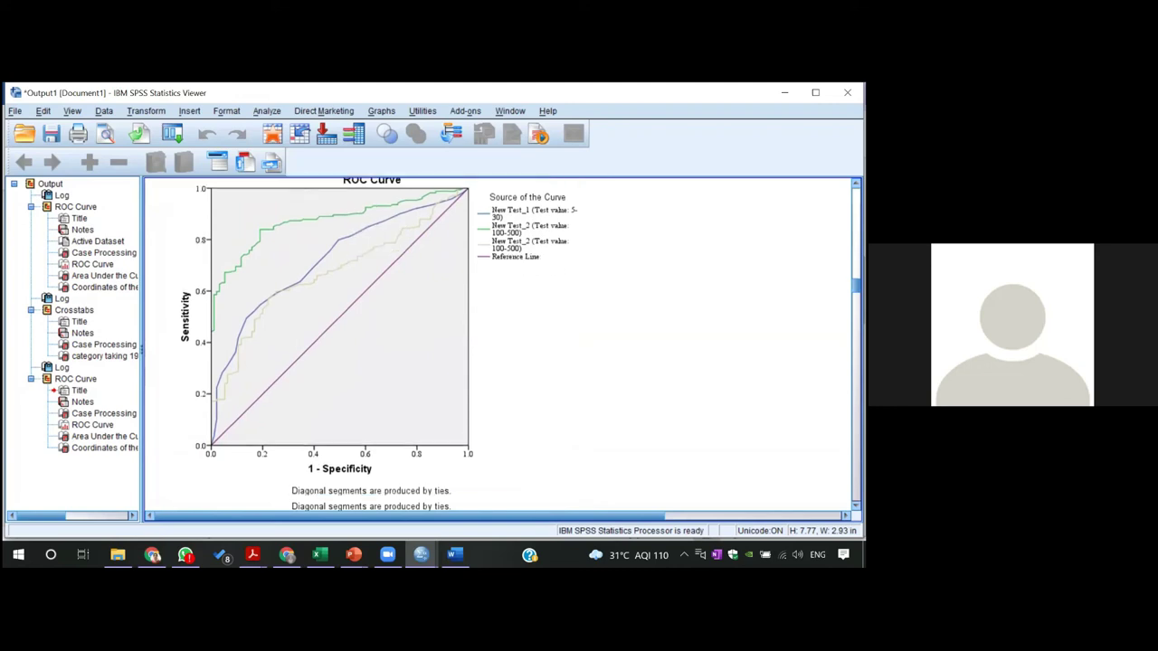
{"action": "left_click", "coordinate": [265, 362]}
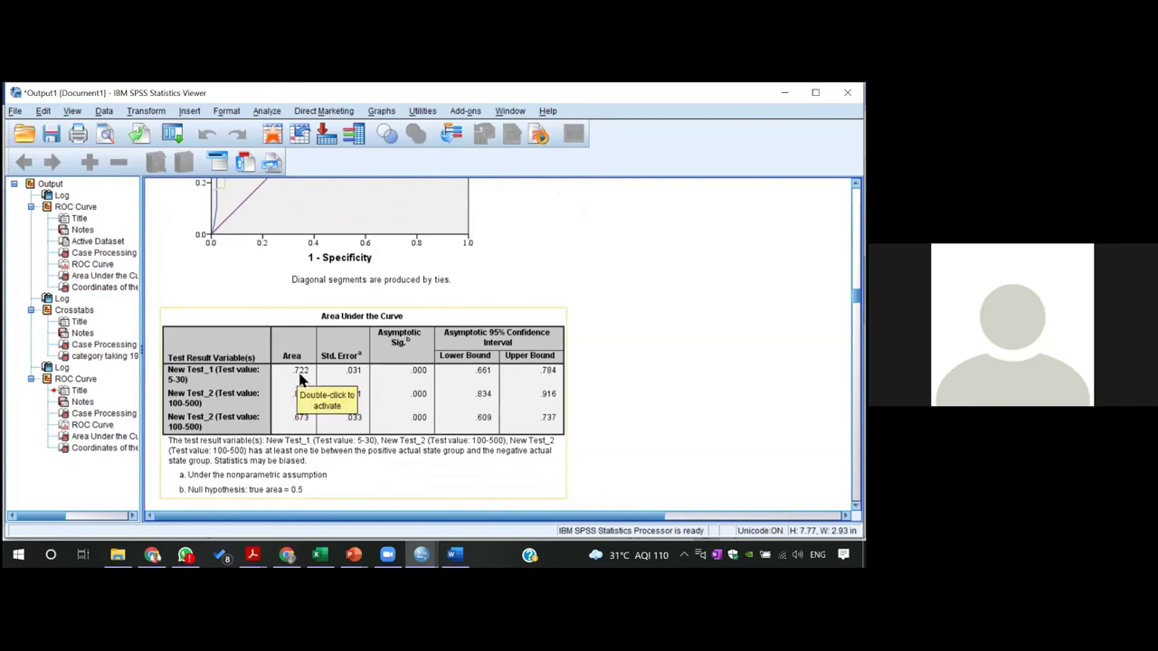
{"action": "left_click", "coordinate": [618, 439]}
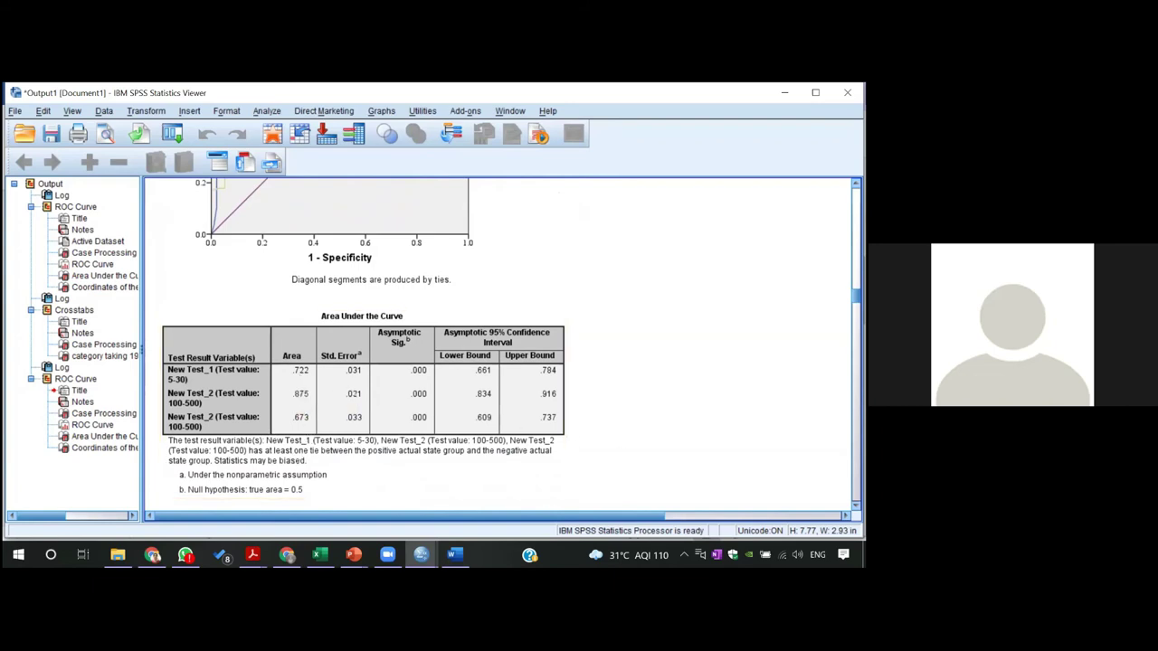
Examine the Area Under the Curve table and the Coordinates of the Curve for New Test_1 and New Test_2 in the ROC output.
{"action": "left_click", "coordinate": [445, 368]}
{"action": "scroll", "coordinate": [497, 343], "scroll_direction": "down", "scroll_amount": 5}
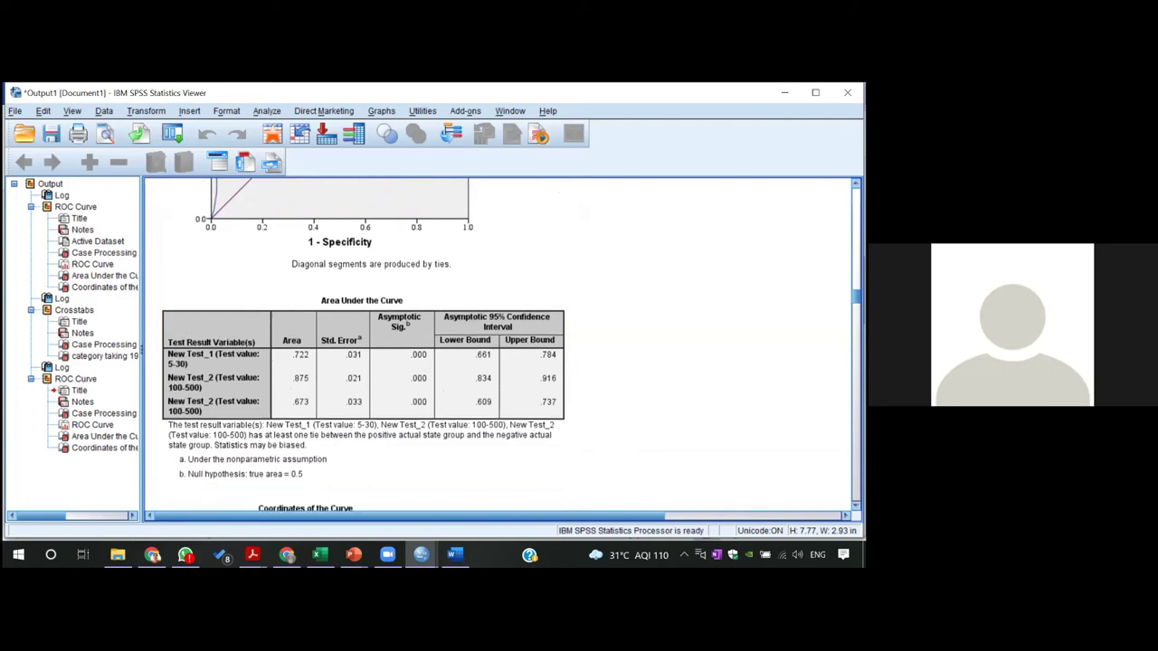
{"action": "scroll", "coordinate": [498, 344], "scroll_direction": "down", "scroll_amount": 3}
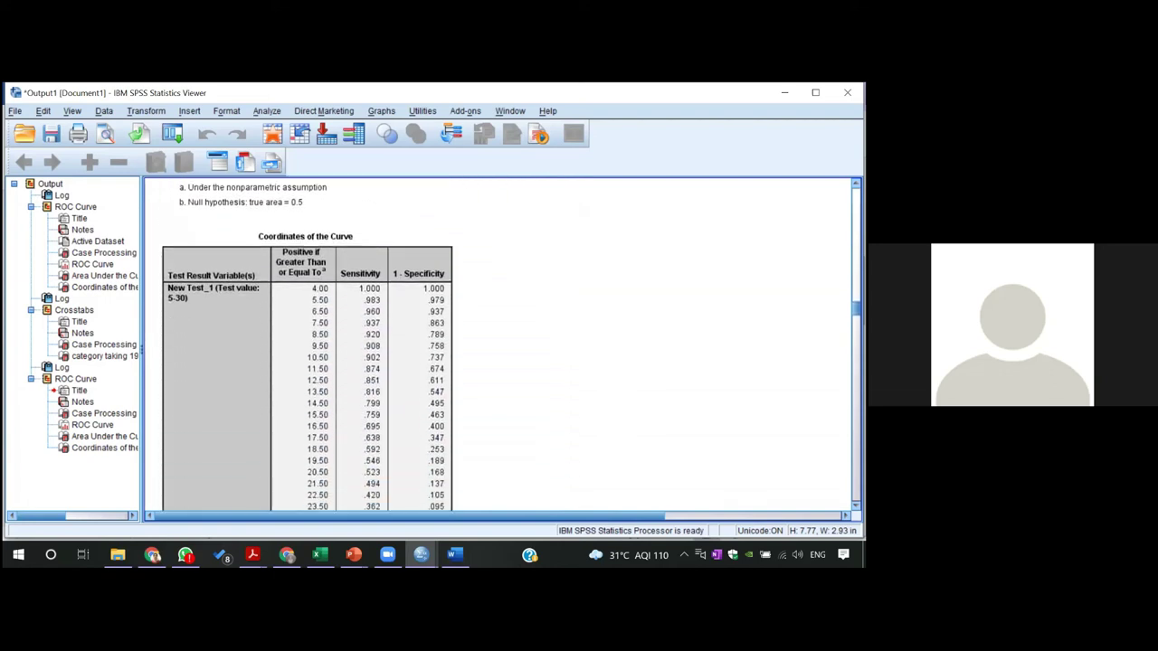
{"action": "scroll", "coordinate": [498, 344], "scroll_direction": "down", "scroll_amount": 1}
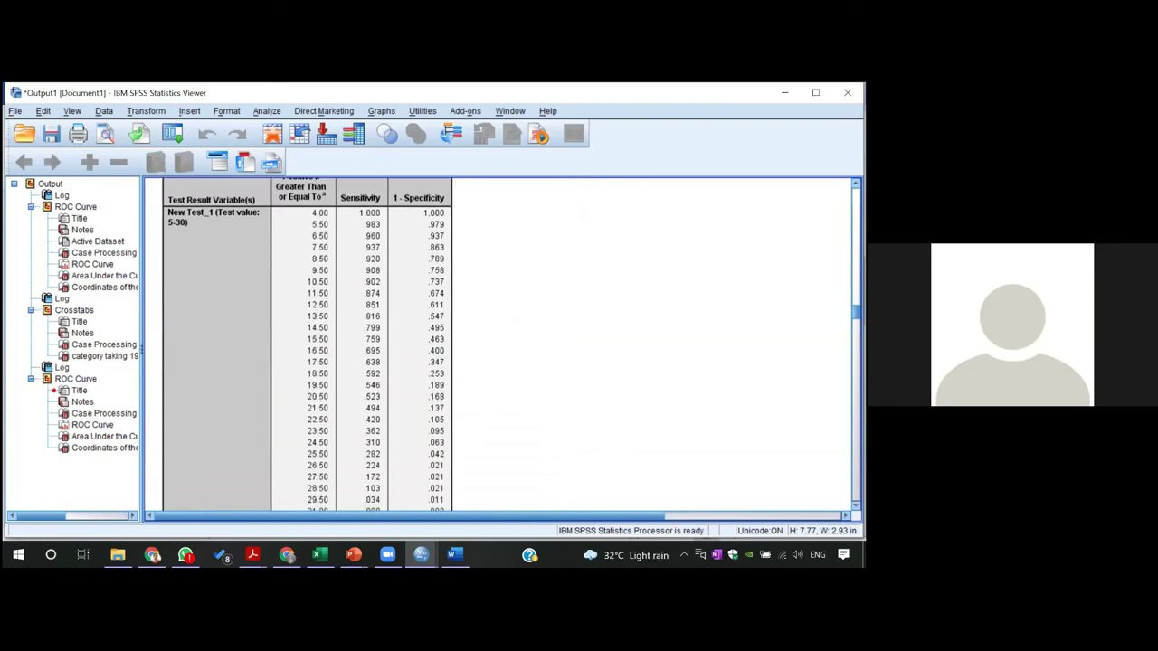
{"action": "scroll", "coordinate": [498, 343], "scroll_direction": "down", "scroll_amount": 20}
{"action": "scroll", "coordinate": [497, 343], "scroll_direction": "up", "scroll_amount": 15}
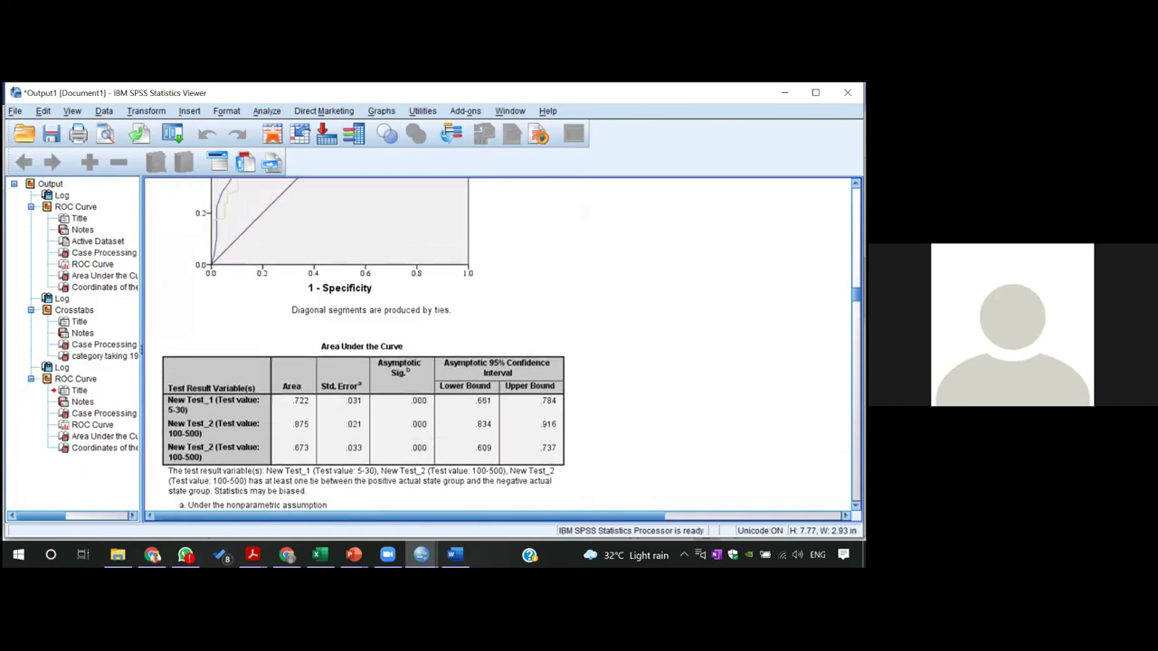
{"action": "scroll", "coordinate": [362, 343], "scroll_direction": "down", "scroll_amount": 1}
{"action": "left_click", "coordinate": [318, 330]}
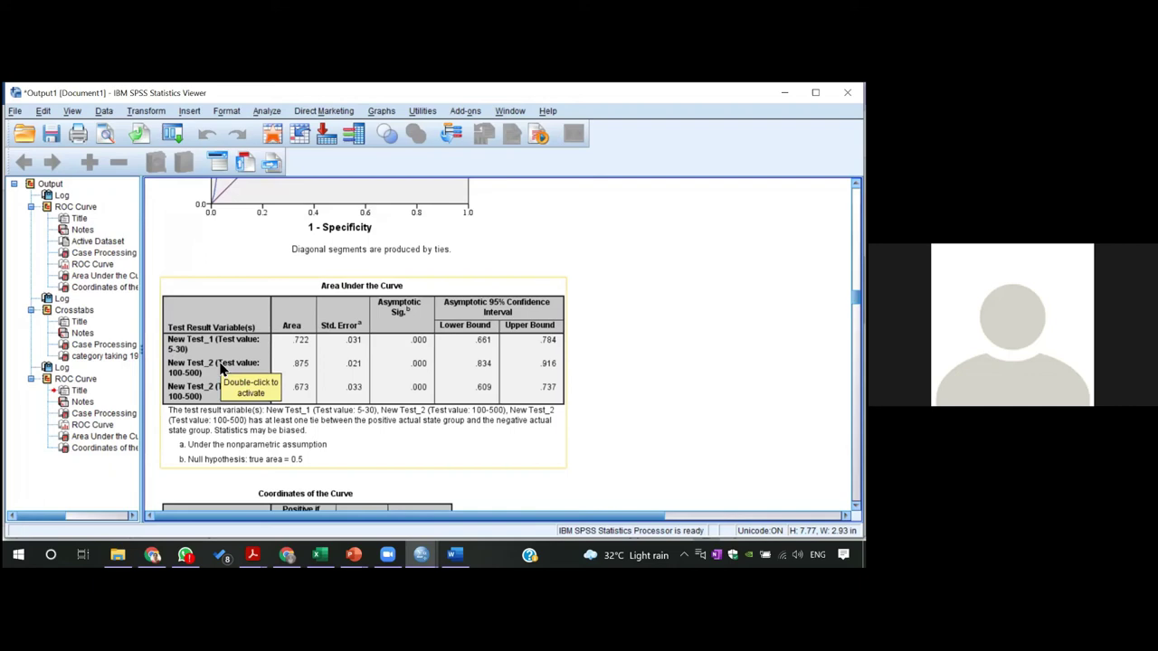
{"action": "left_click", "coordinate": [578, 298]}
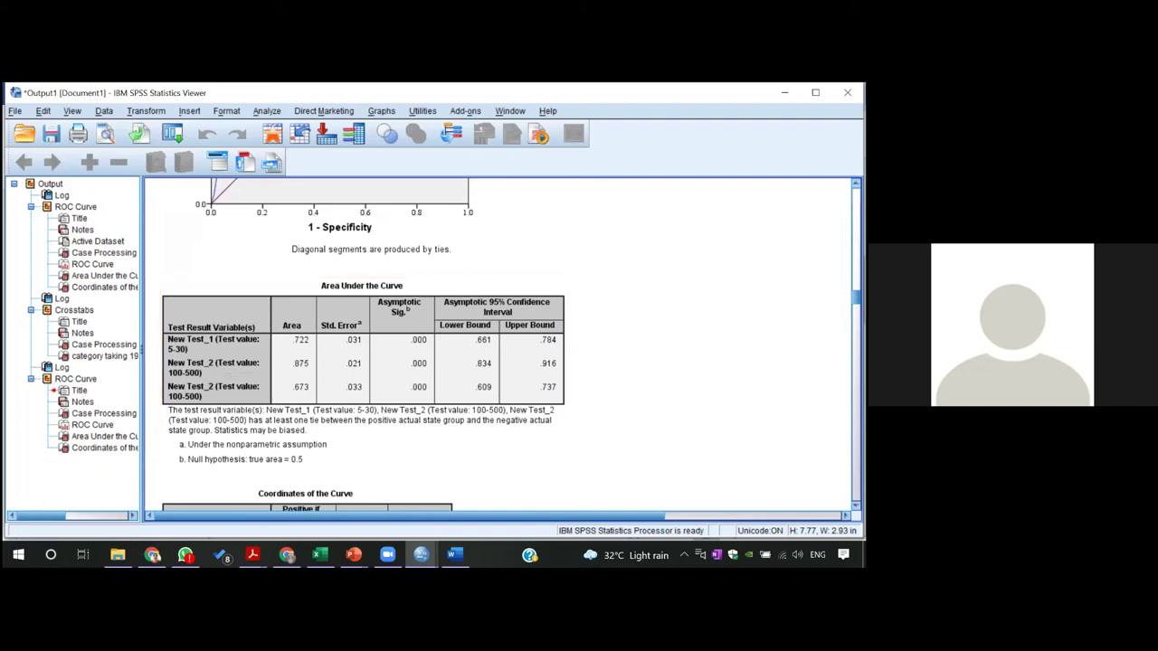
{"action": "scroll", "coordinate": [362, 343], "scroll_direction": "down", "scroll_amount": 10}
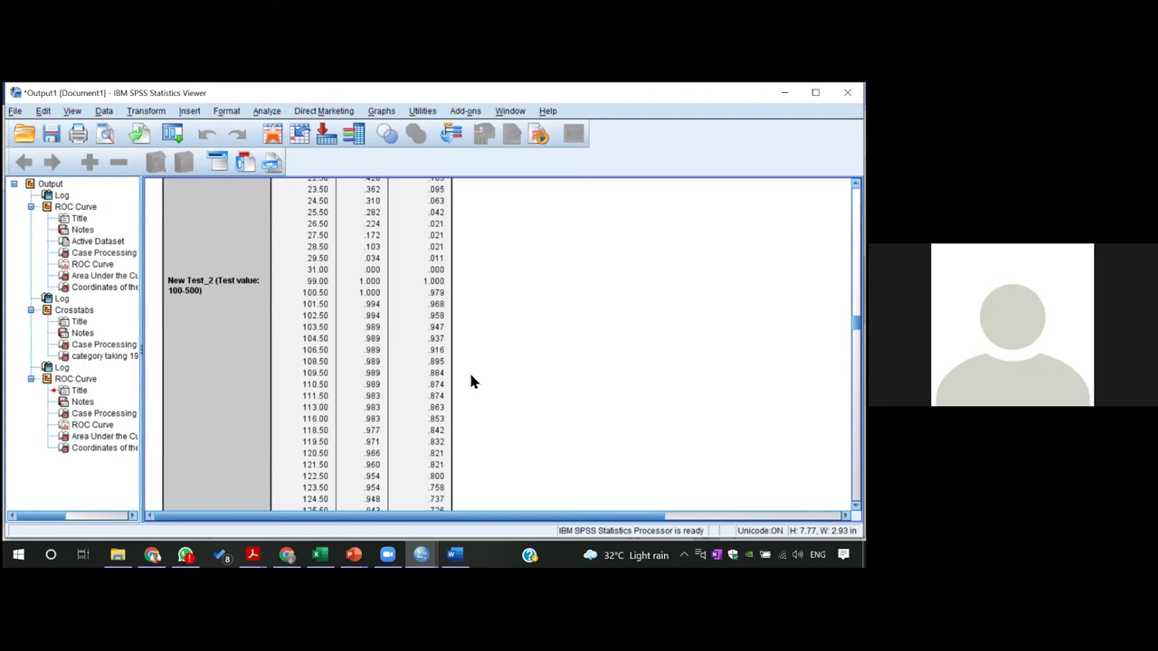
Open the Logistic Regression_Demo data file from the 2.Logistic Regression folder of the Advance SPSS Course.
{"action": "mouse_move", "coordinate": [117, 554]}
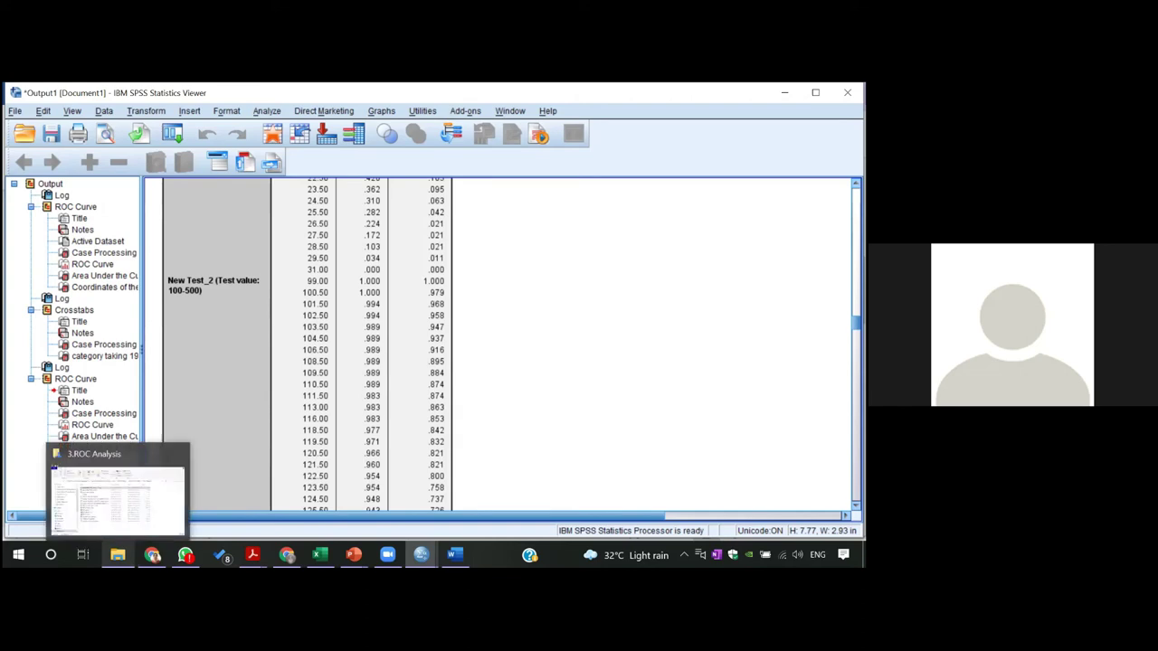
{"action": "left_click", "coordinate": [130, 499]}
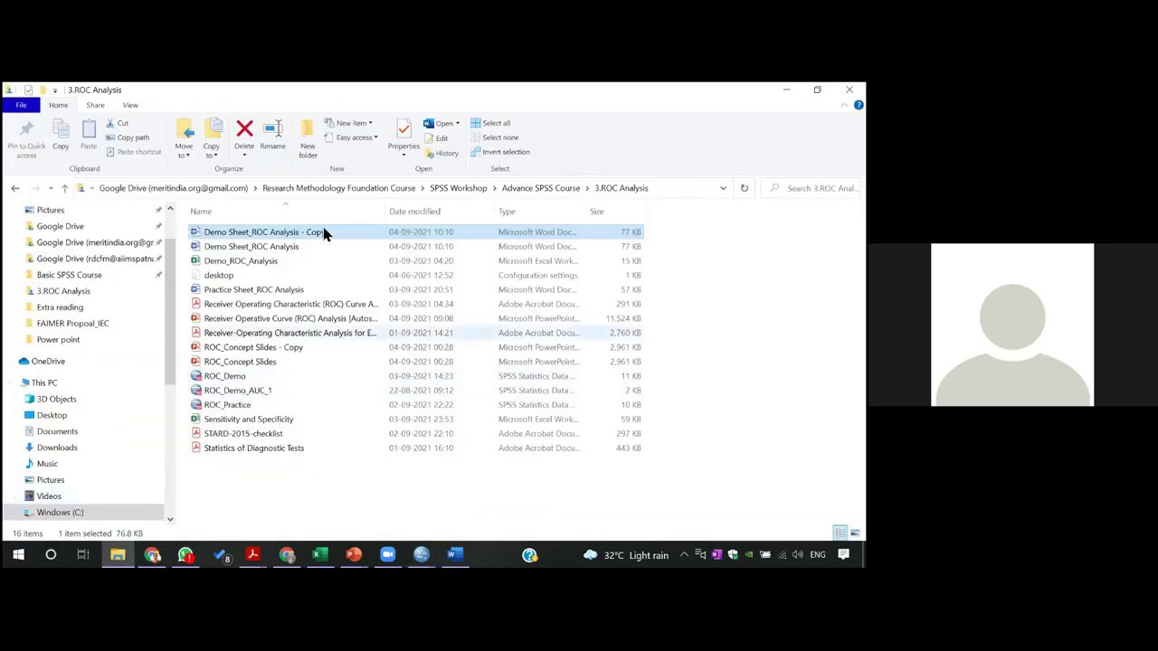
{"action": "left_click", "coordinate": [555, 190]}
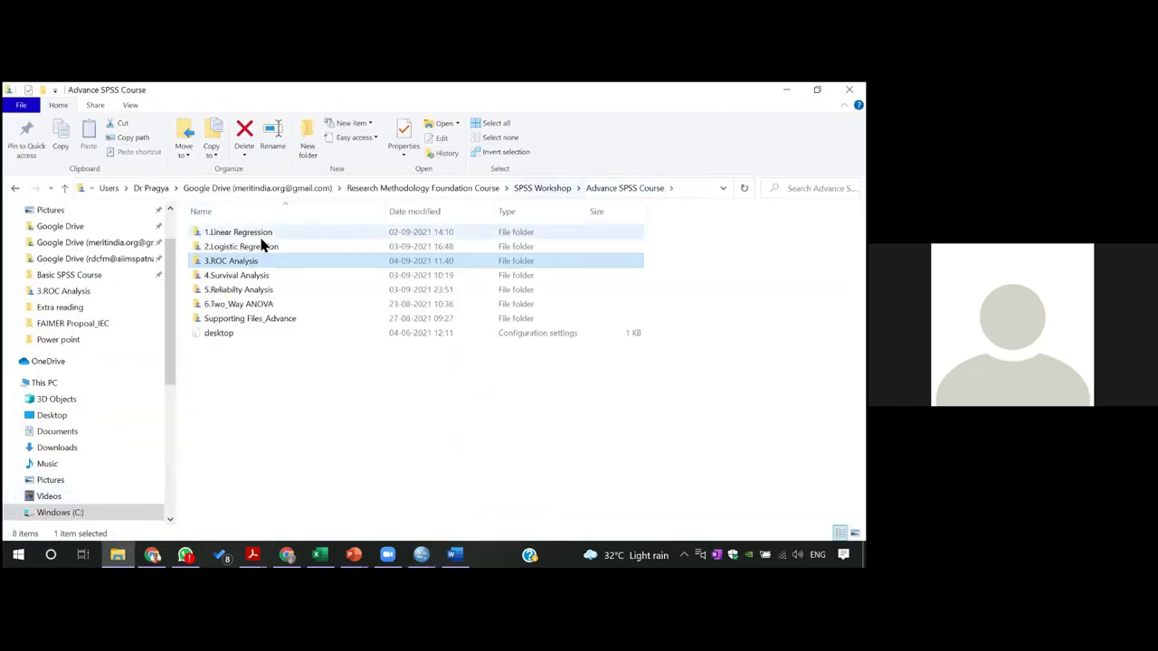
{"action": "double_click", "coordinate": [242, 248]}
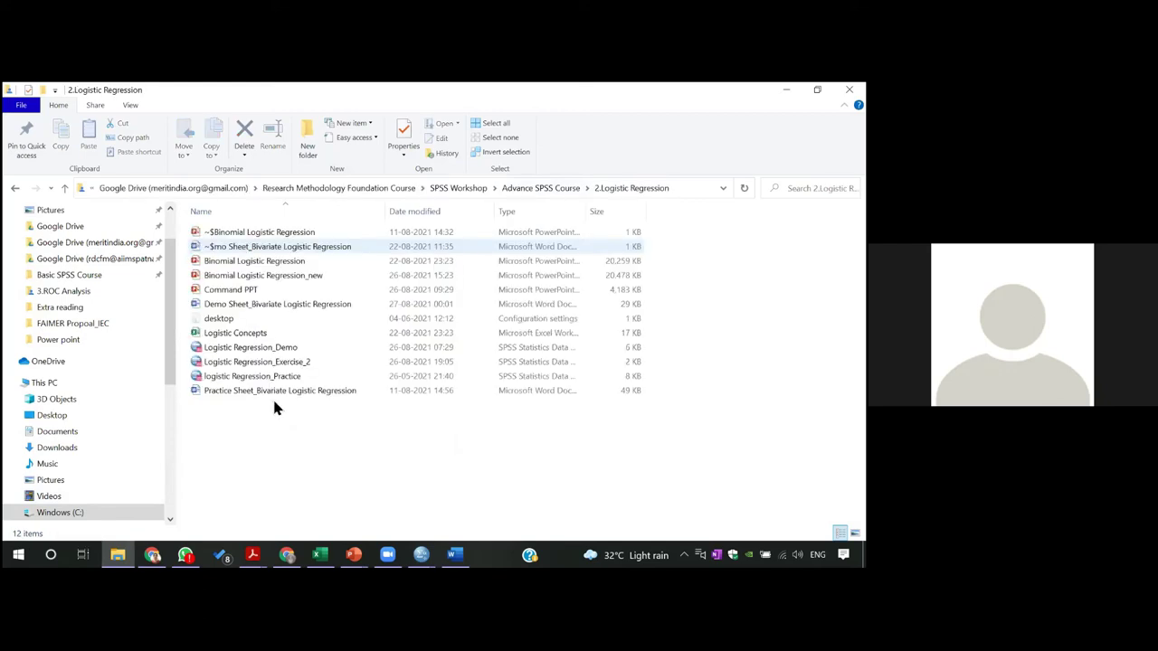
{"action": "left_click", "coordinate": [256, 351]}
{"action": "double_click", "coordinate": [254, 347]}
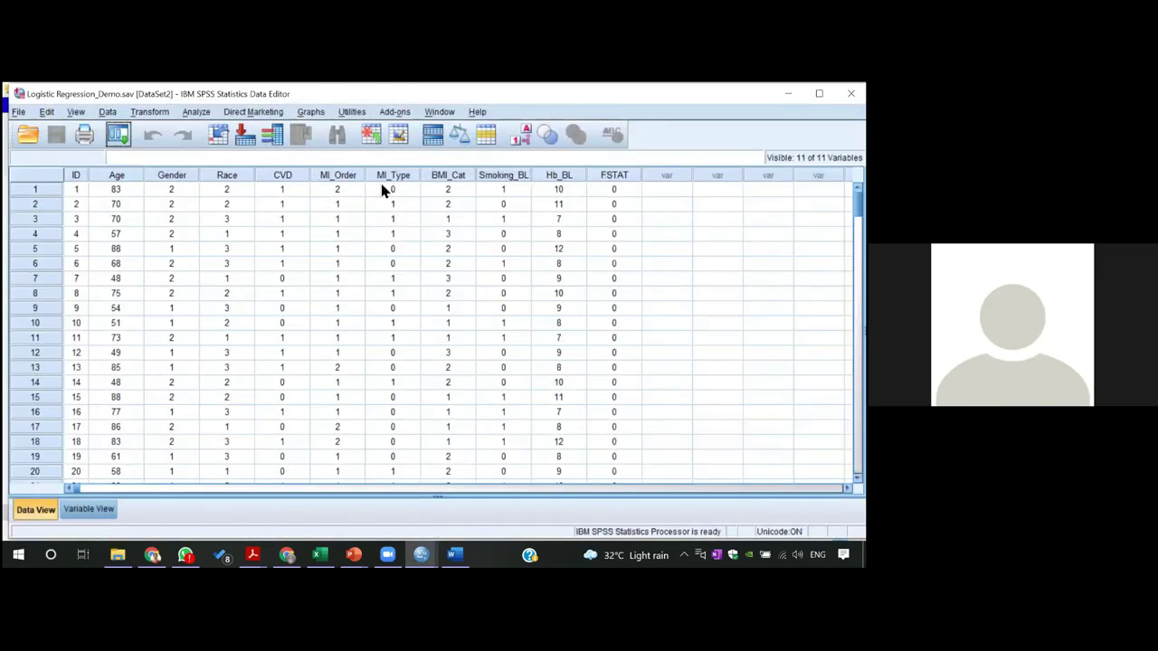
Start a binary logistic regression with FSTAT as the dependent variable.
{"action": "left_click", "coordinate": [193, 114]}
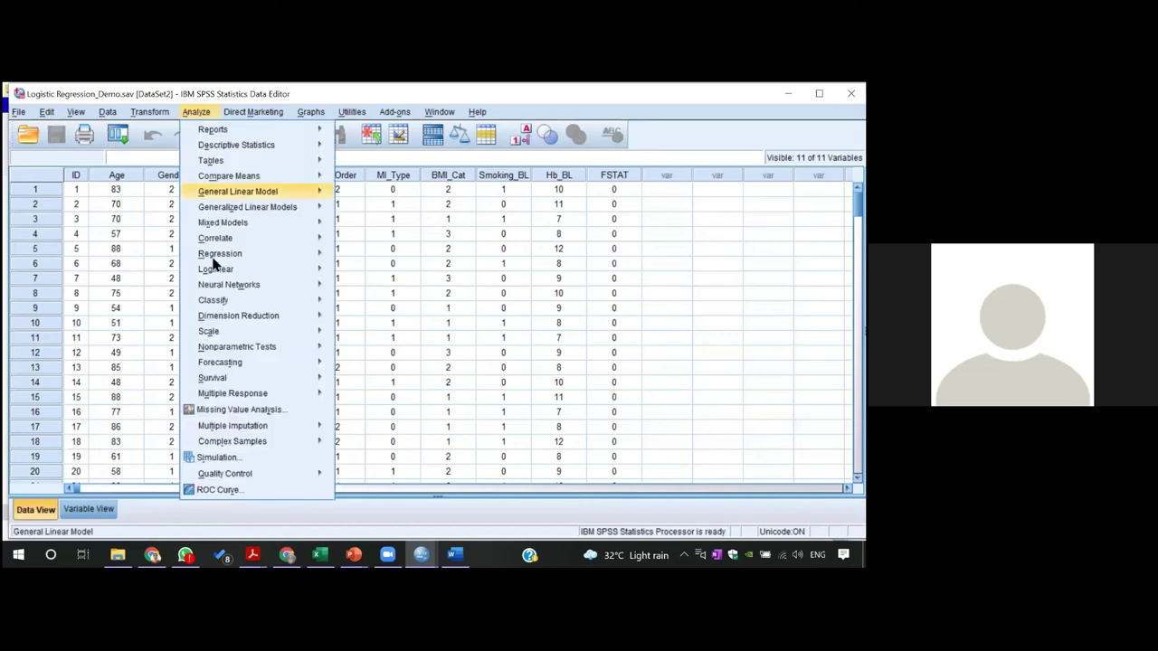
{"action": "mouse_move", "coordinate": [222, 271]}
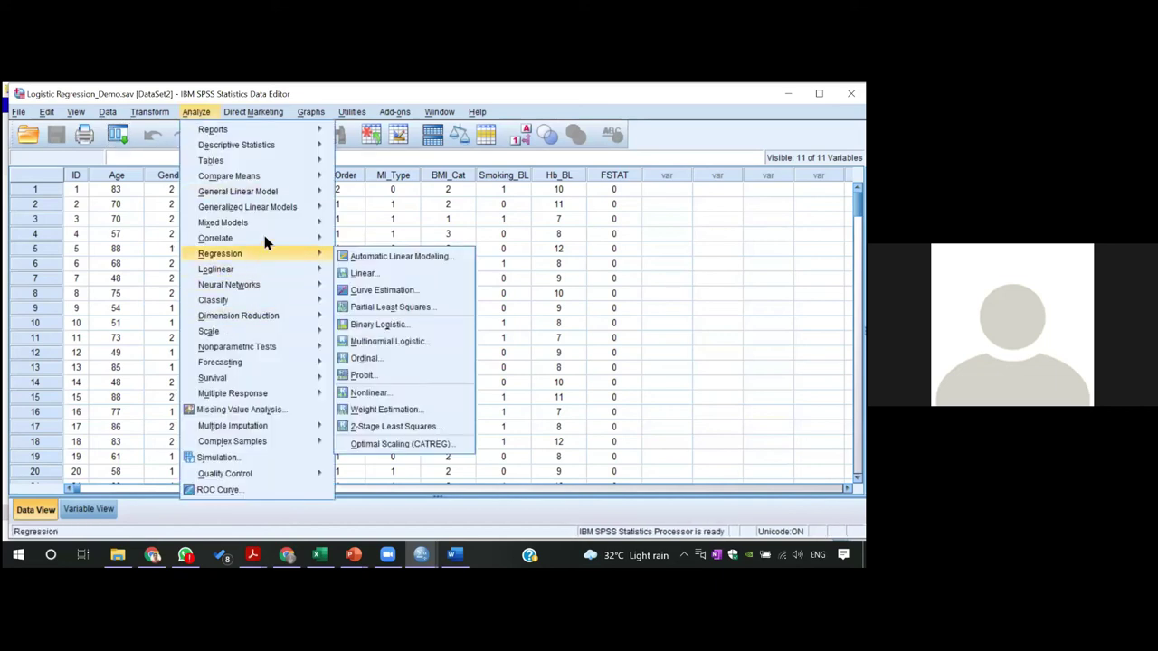
{"action": "mouse_move", "coordinate": [276, 217]}
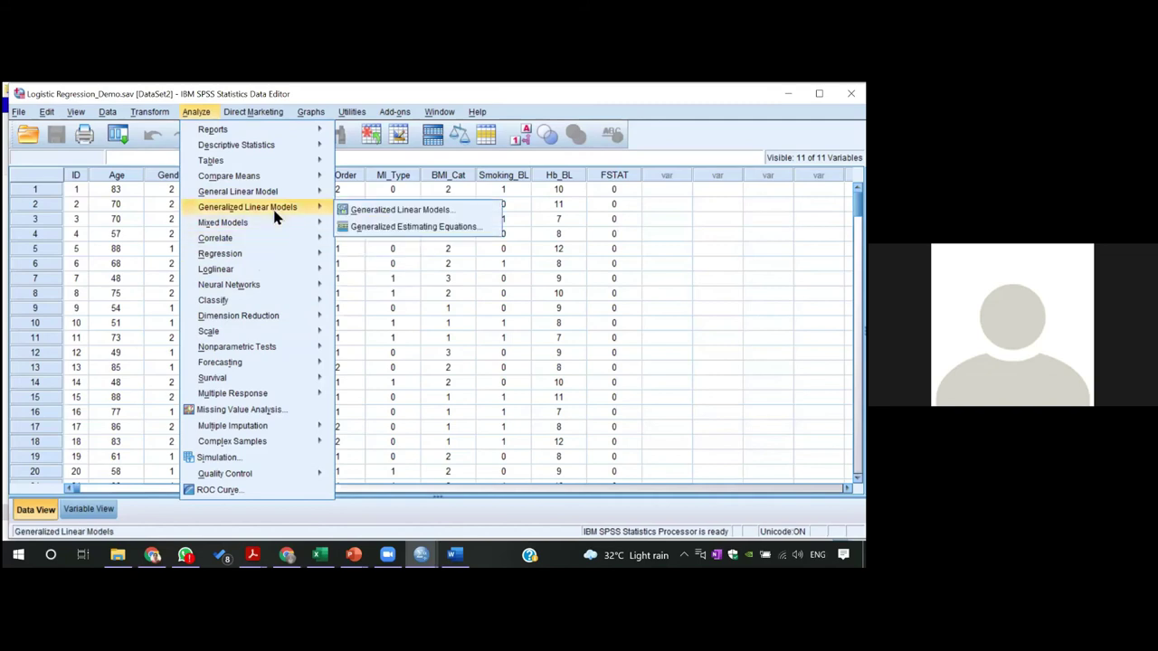
{"action": "mouse_move", "coordinate": [276, 241]}
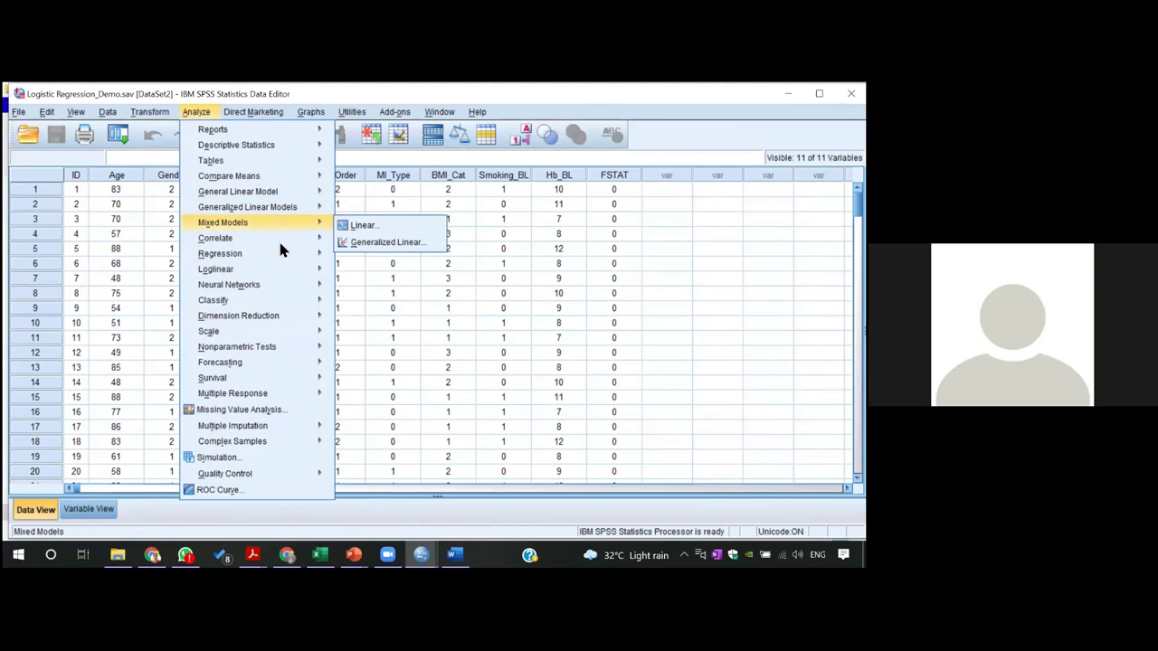
{"action": "mouse_move", "coordinate": [328, 271]}
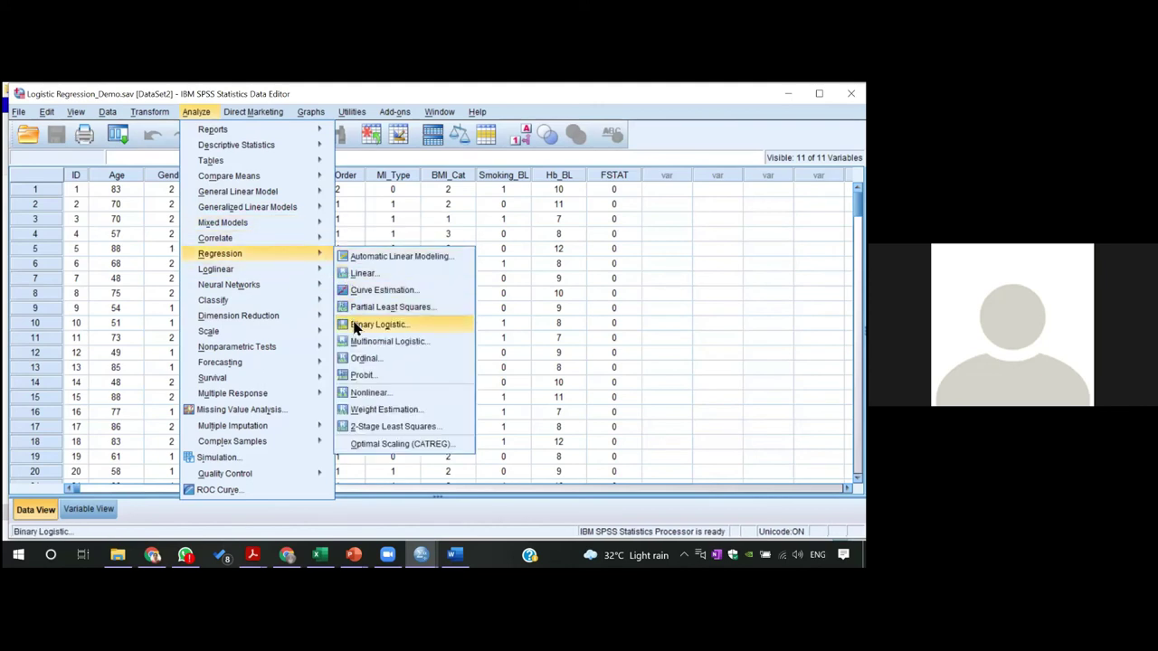
{"action": "left_click", "coordinate": [355, 327]}
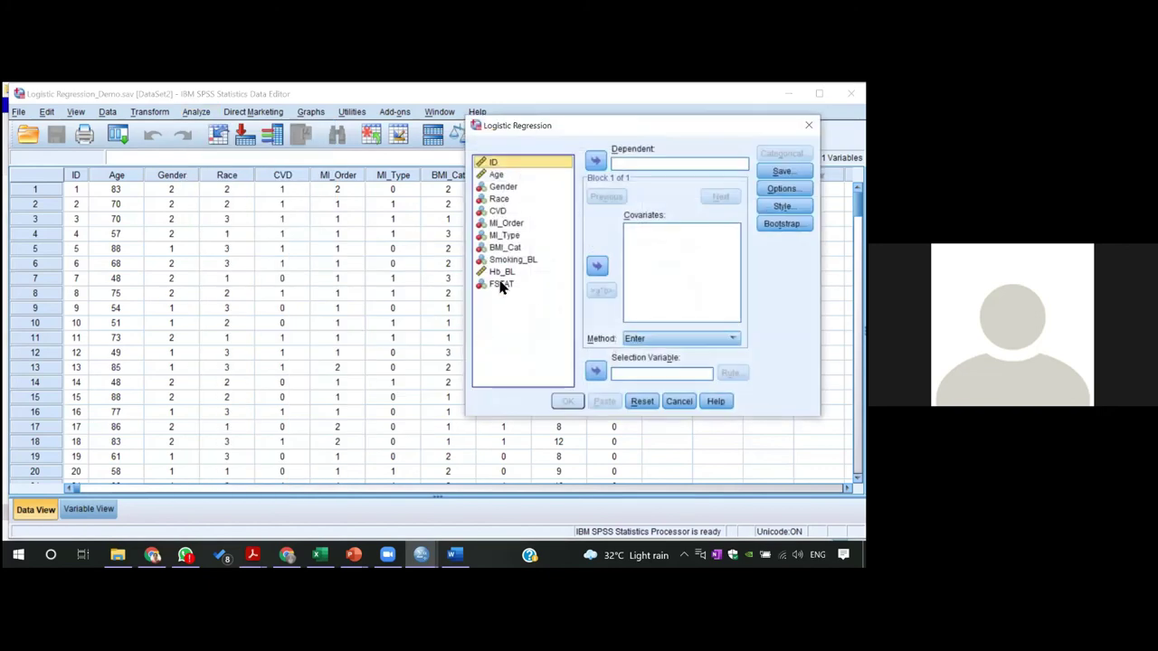
{"action": "left_click", "coordinate": [500, 285]}
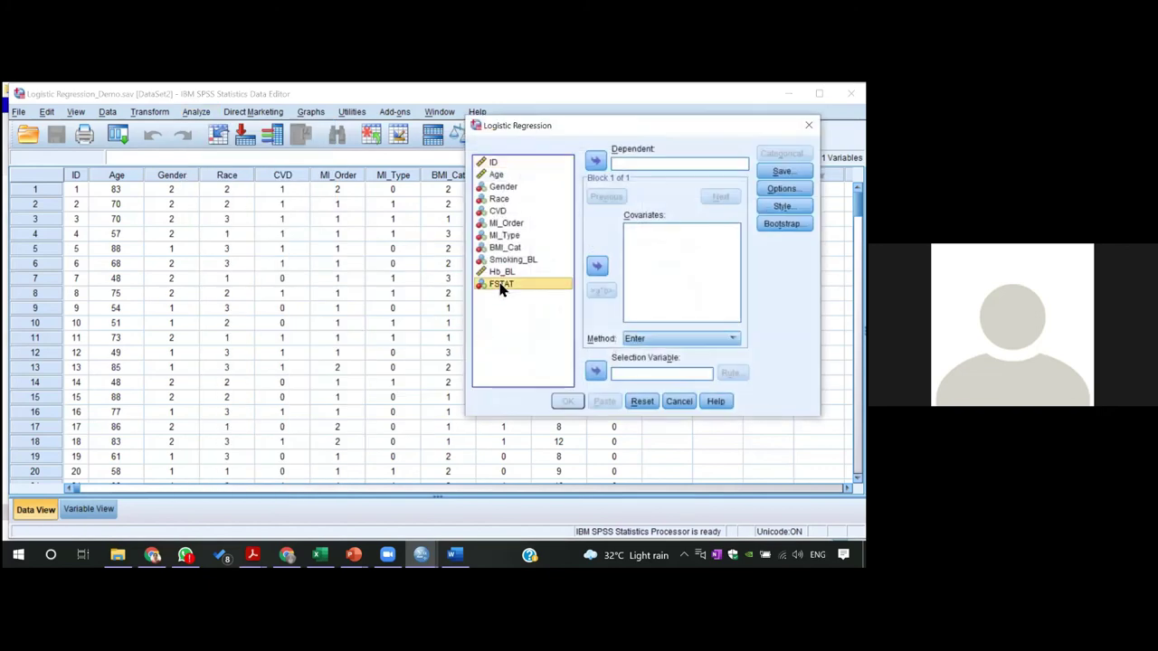
{"action": "left_click", "coordinate": [595, 163]}
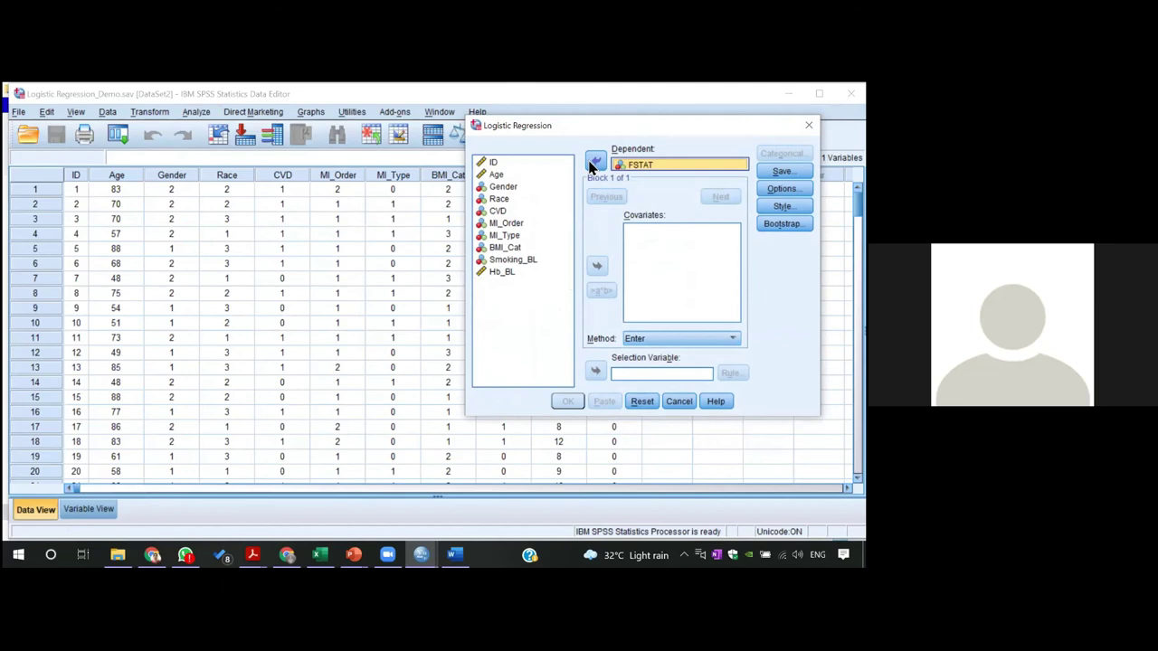
{"action": "left_click", "coordinate": [502, 174]}
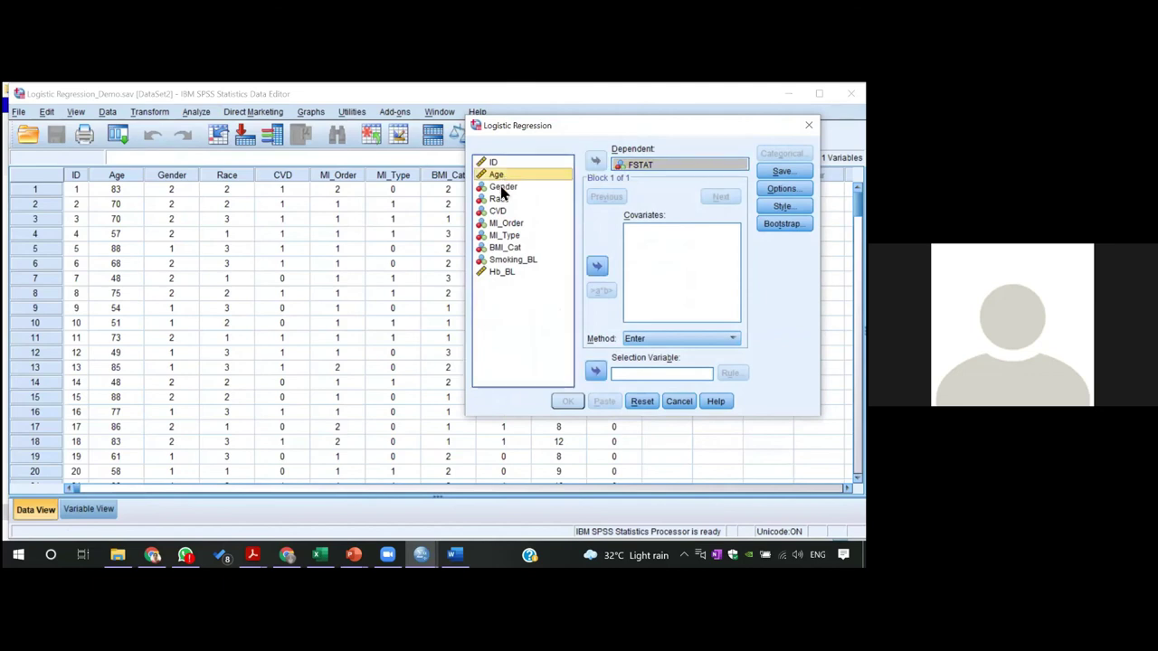
{"action": "left_click", "coordinate": [503, 187], "text": "ctrl"}
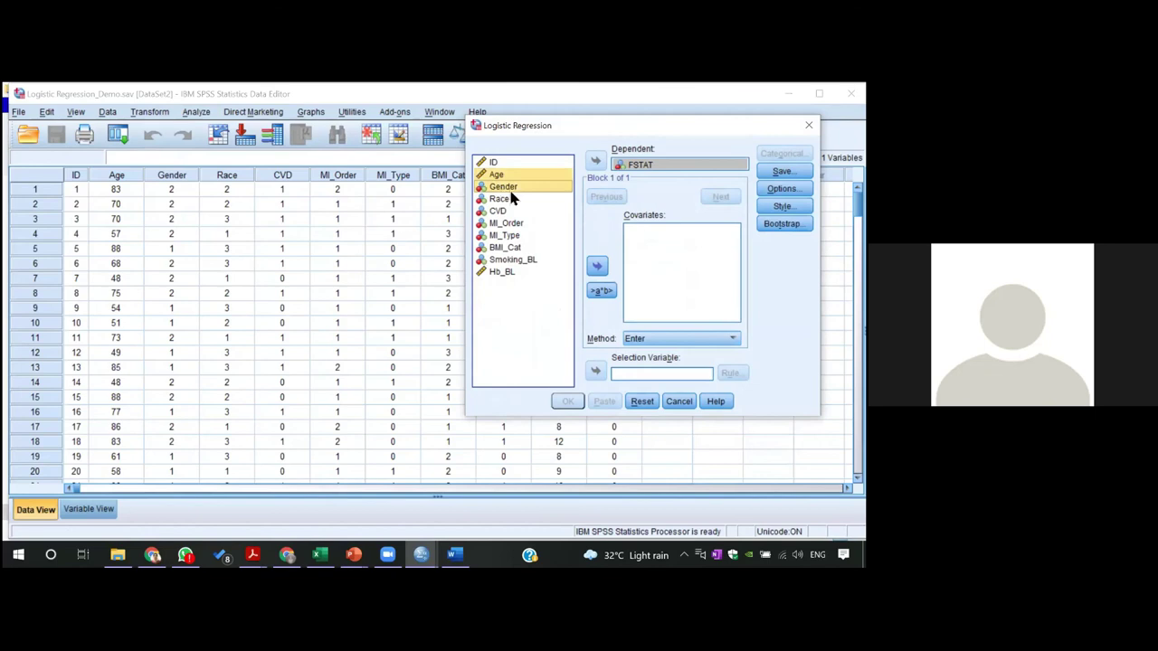
{"action": "left_click", "coordinate": [523, 261], "text": "shift"}
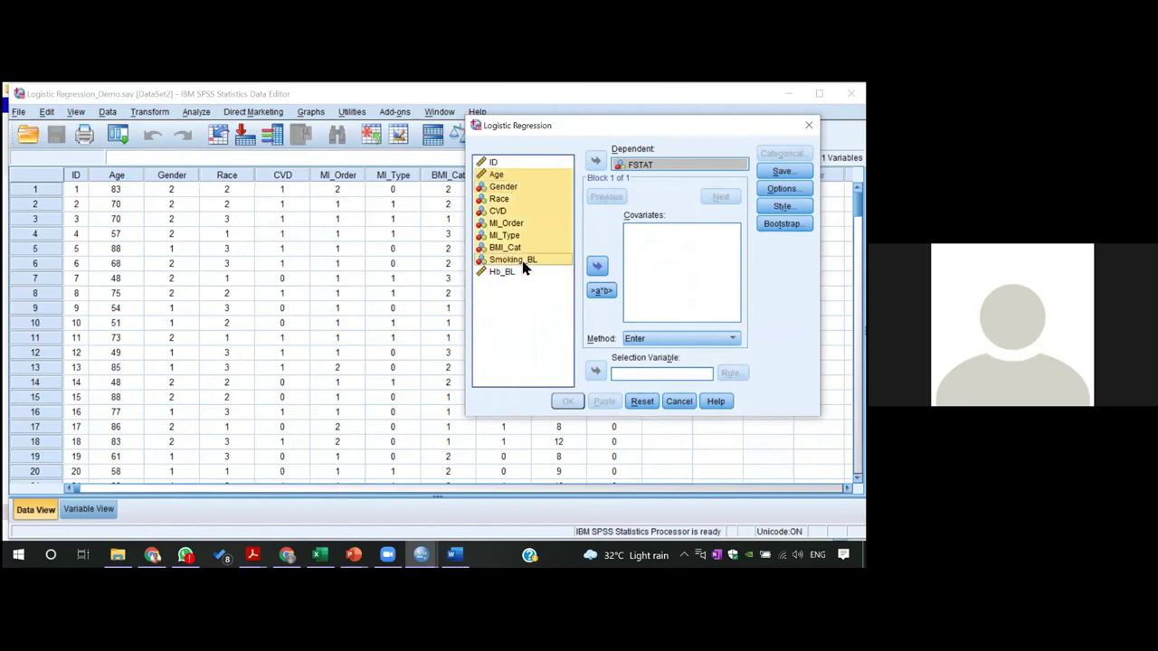
{"action": "left_click", "coordinate": [505, 294]}
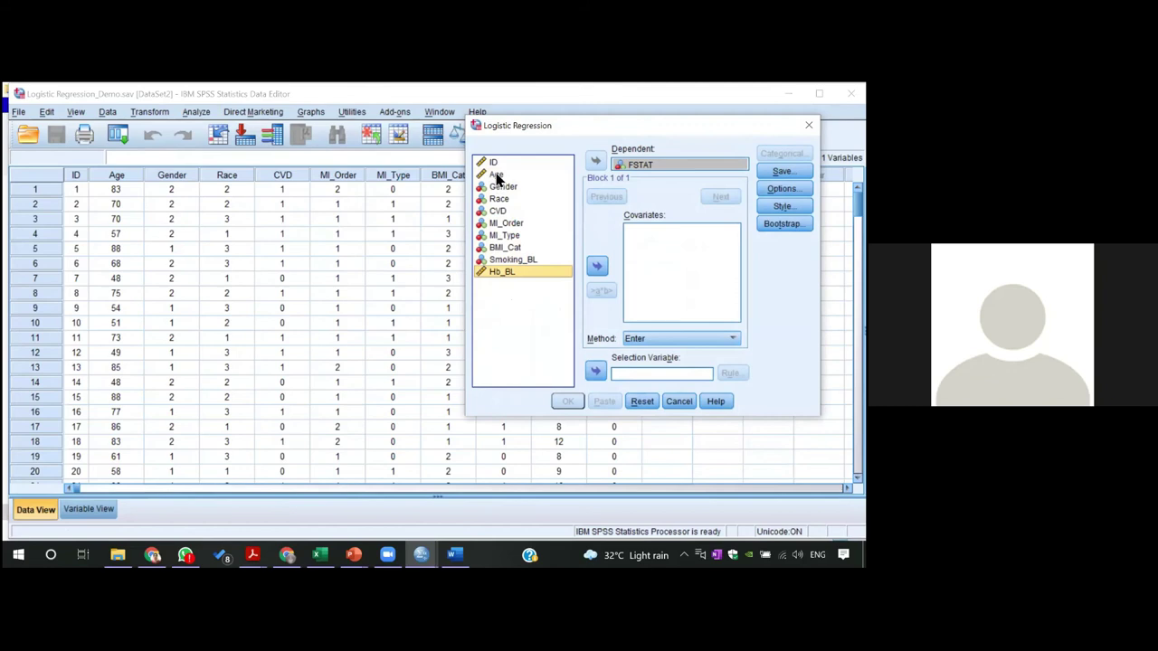
Add Age, Gender and Smoking_BL as covariates of the logistic regression.
{"action": "left_click", "coordinate": [497, 174]}
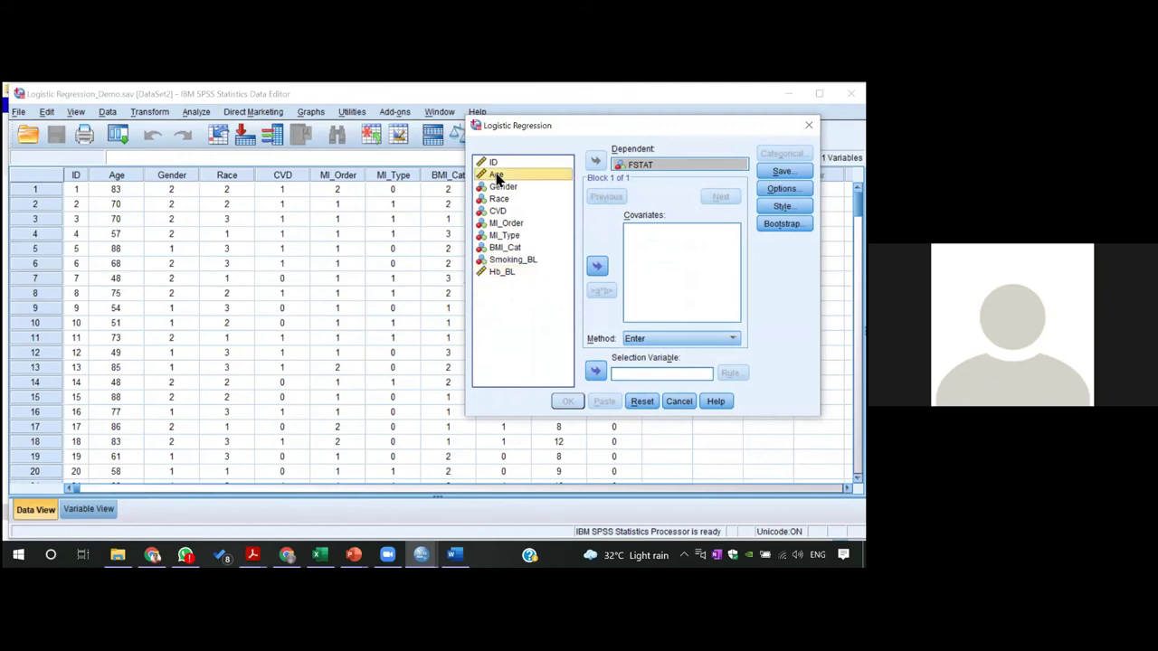
{"action": "left_click", "coordinate": [499, 188], "text": "shift"}
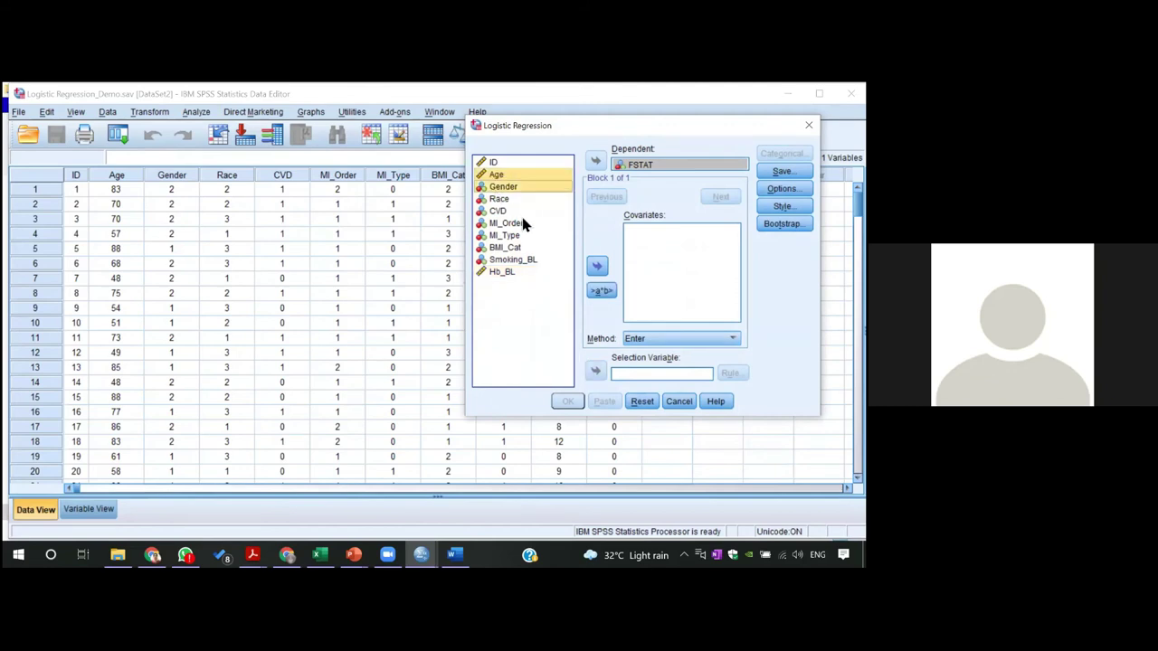
{"action": "left_click", "coordinate": [523, 260], "text": "ctrl"}
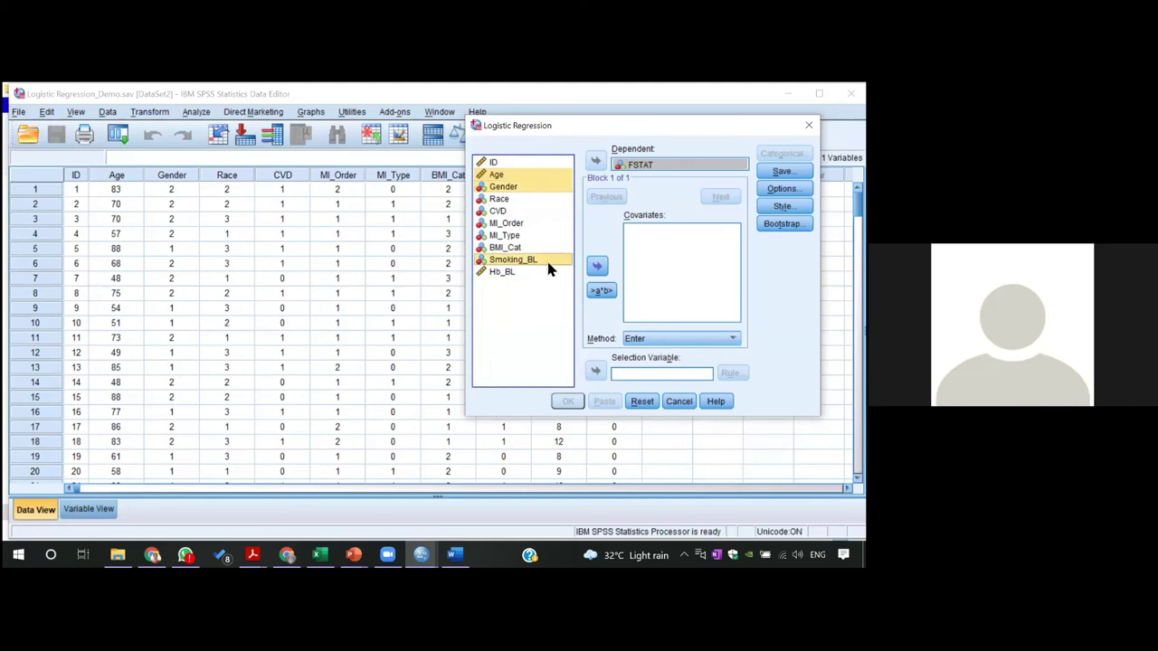
{"action": "left_click", "coordinate": [596, 265]}
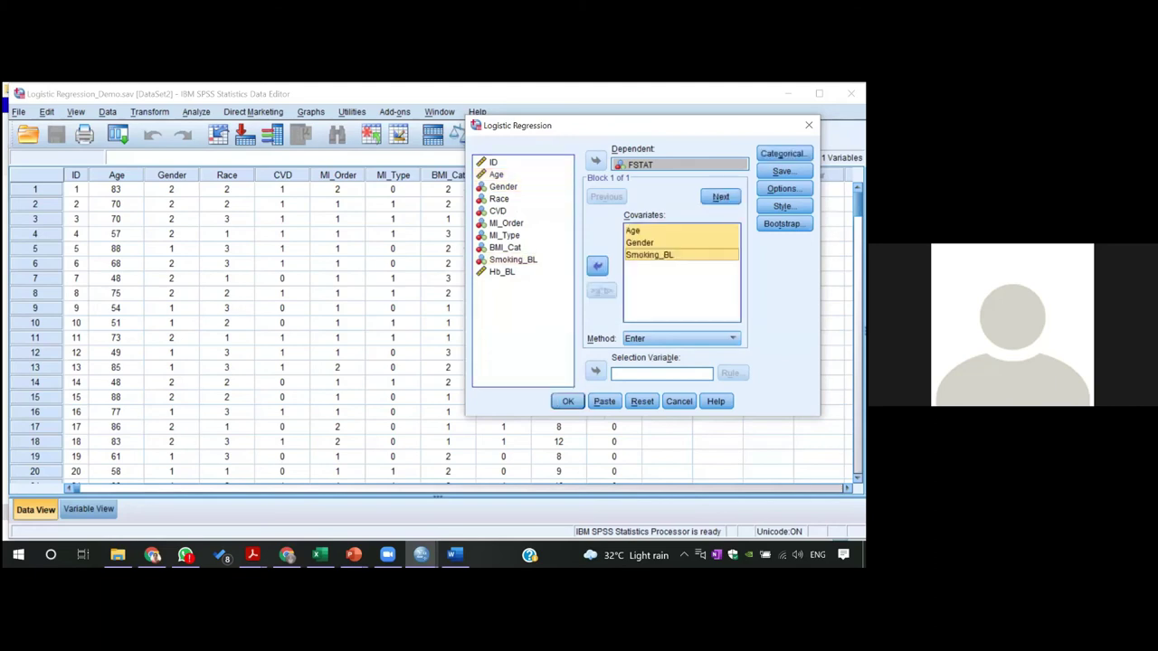
Define Gender and Smoking_BL as categorical covariates with an indicator contrast and the first category as reference.
{"action": "left_click", "coordinate": [783, 153]}
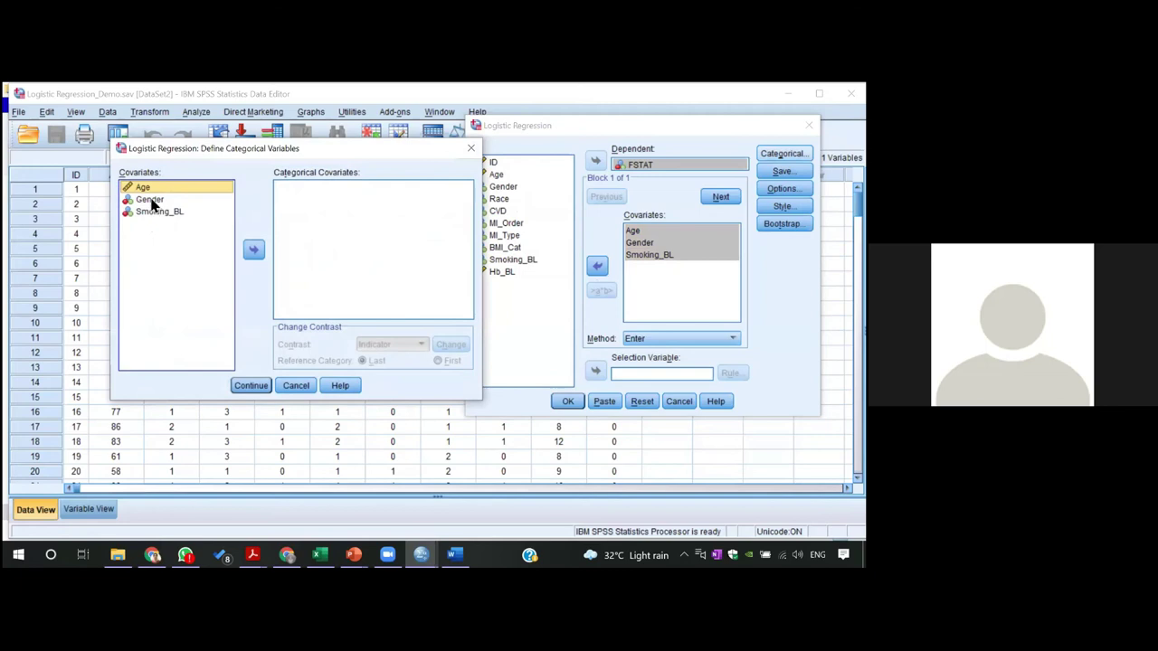
{"action": "left_click", "coordinate": [150, 200]}
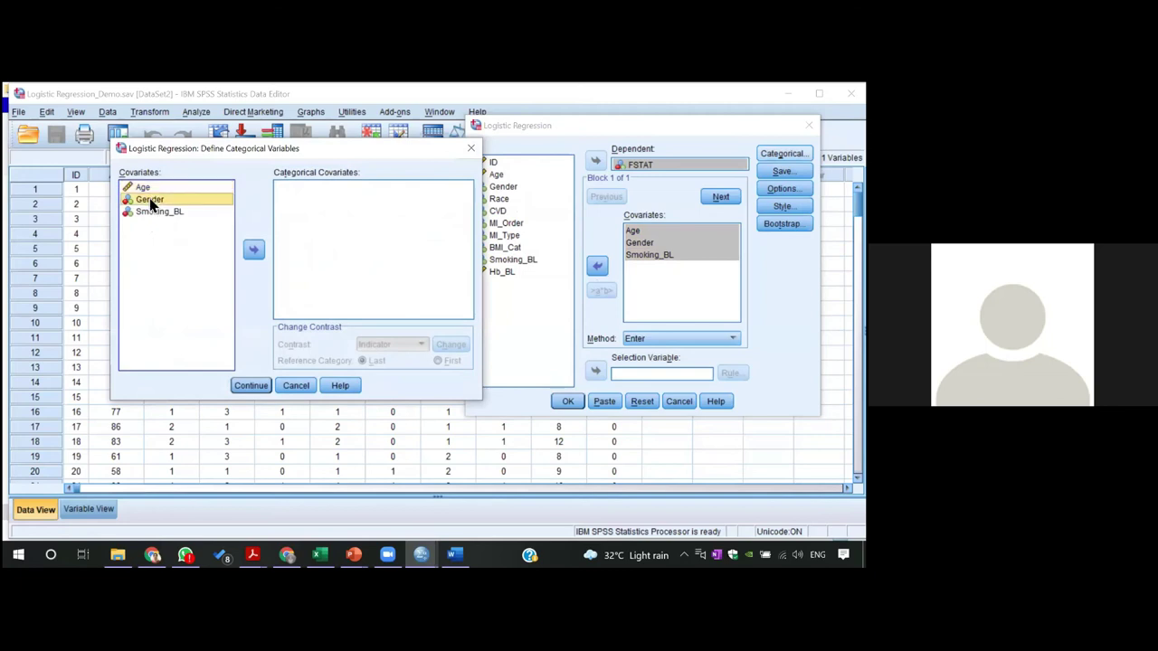
{"action": "left_click", "coordinate": [152, 211], "text": "shift"}
{"action": "left_click", "coordinate": [254, 252]}
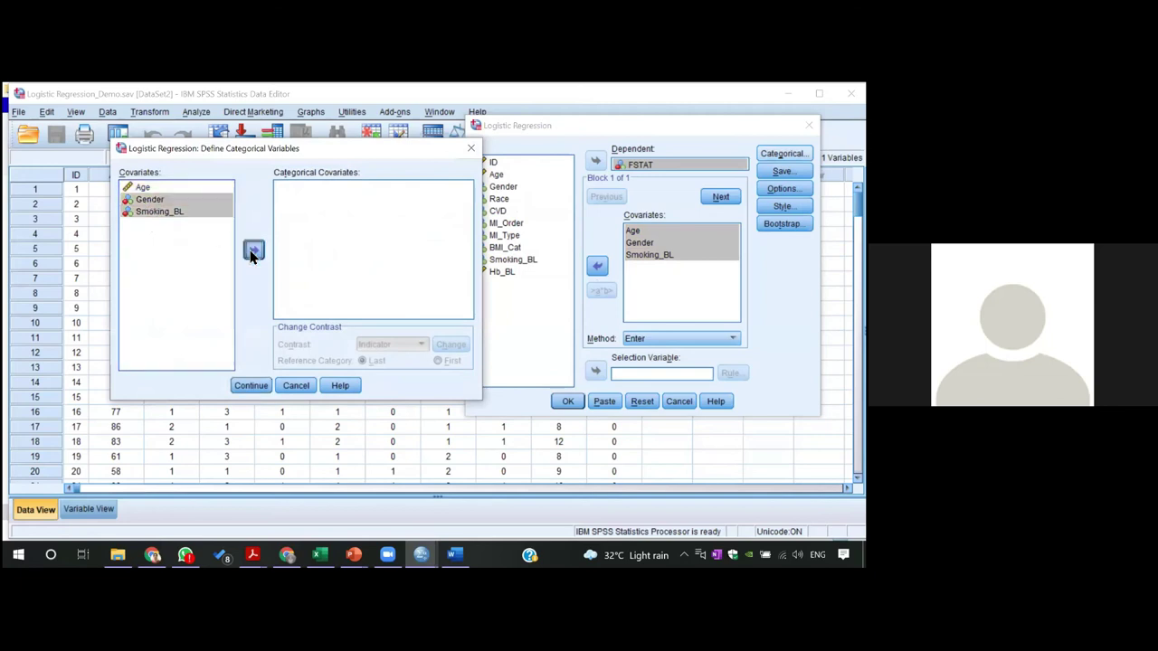
{"action": "left_click", "coordinate": [439, 361]}
{"action": "left_click", "coordinate": [444, 348]}
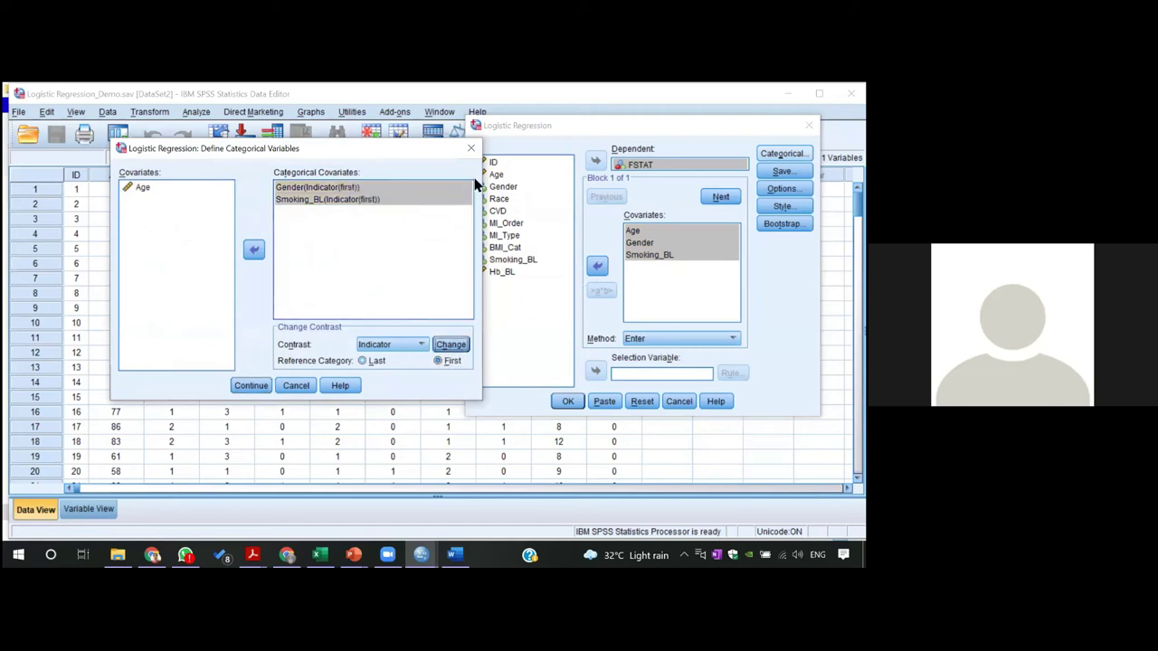
{"action": "left_click", "coordinate": [249, 385]}
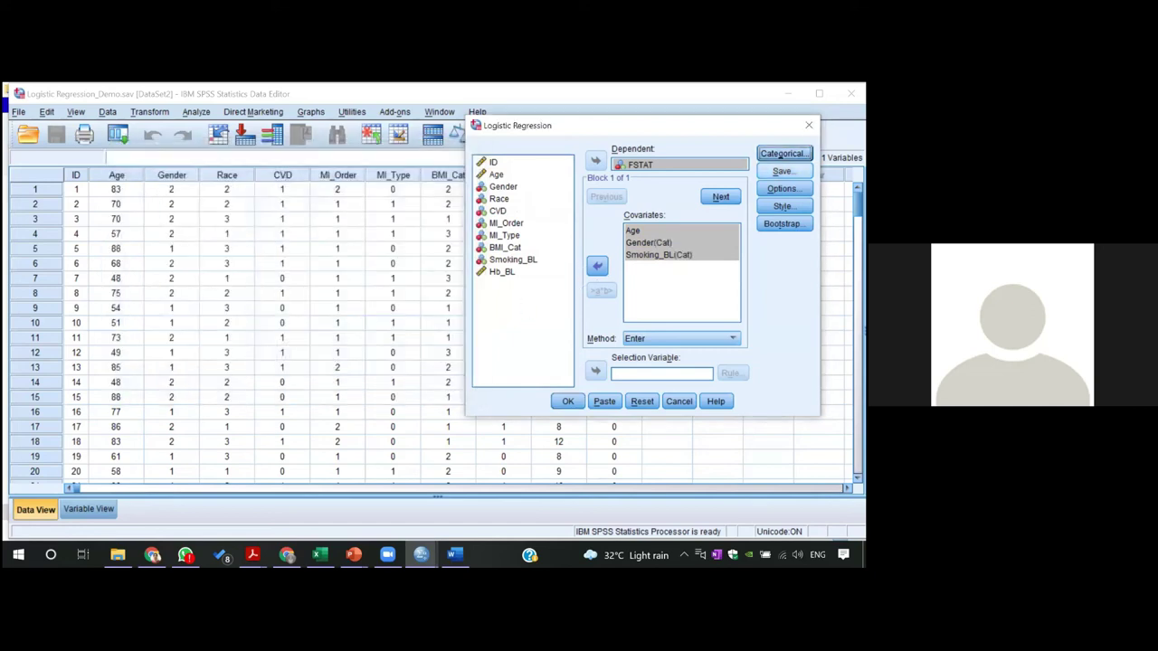
Set the regression to save the predicted probabilities.
{"action": "left_click", "coordinate": [783, 171]}
{"action": "left_click", "coordinate": [126, 179]}
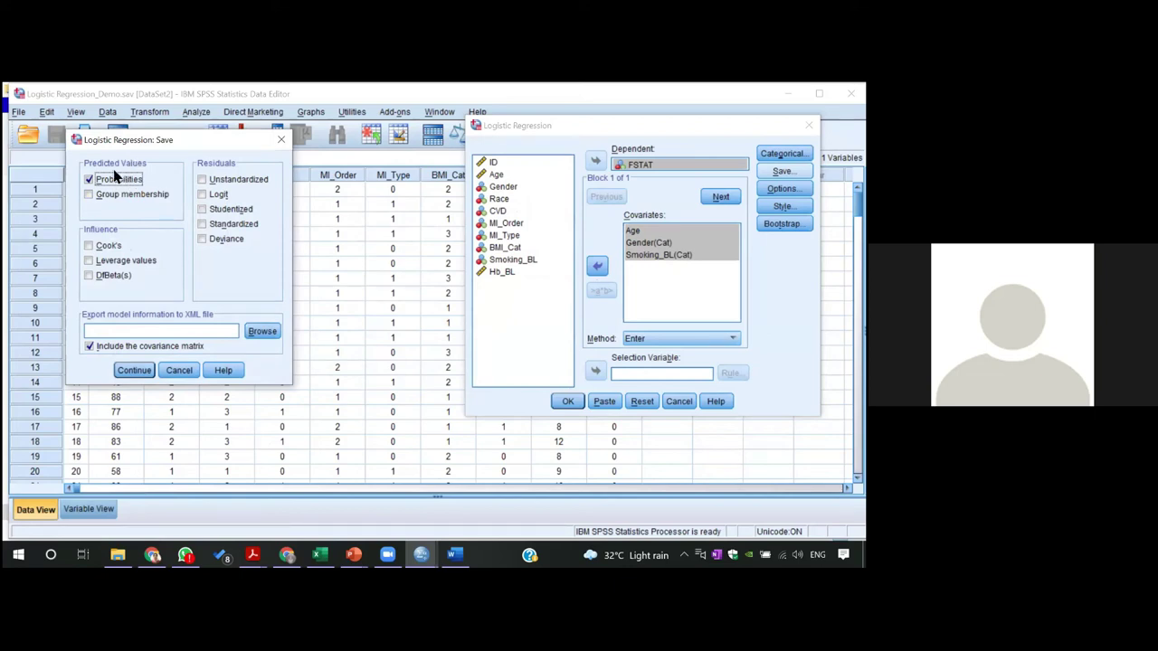
{"action": "left_click", "coordinate": [136, 371]}
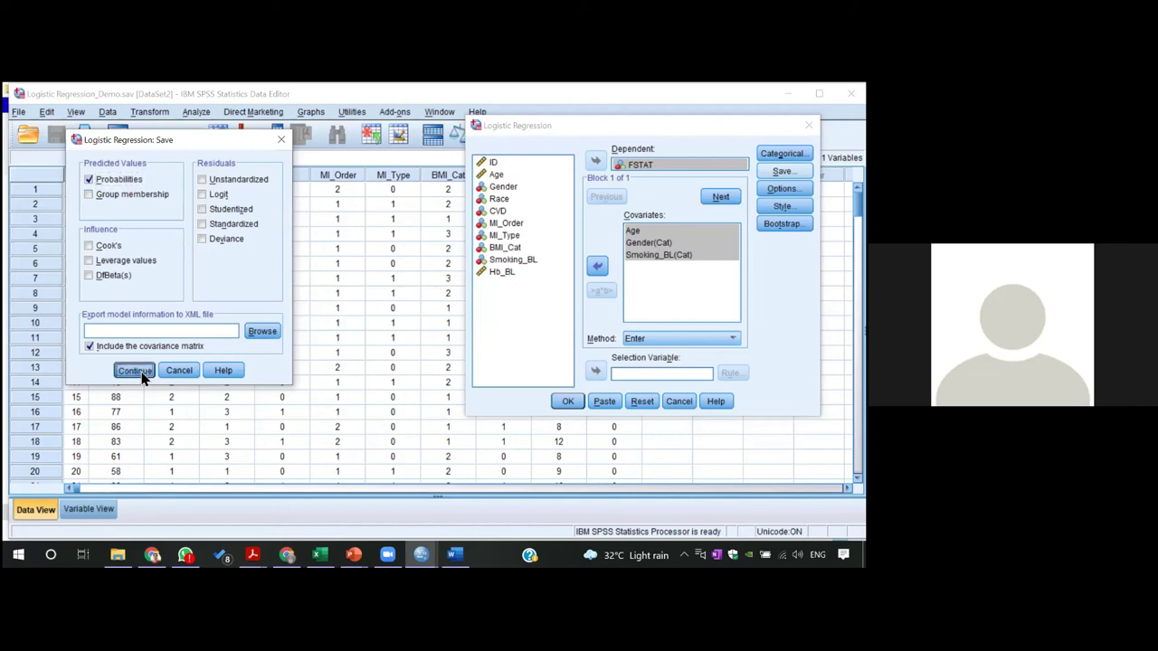
Run the logistic regression and return to the Logistic Regression_Demo dataset.
{"action": "left_click", "coordinate": [565, 404]}
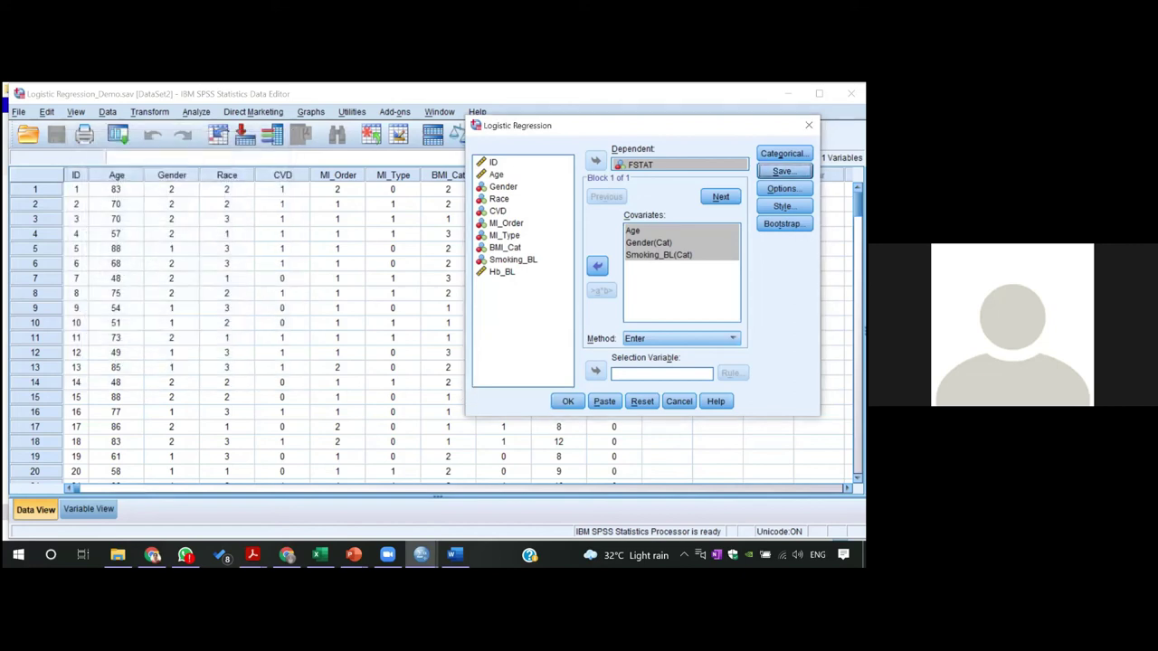
{"action": "left_click", "coordinate": [565, 402]}
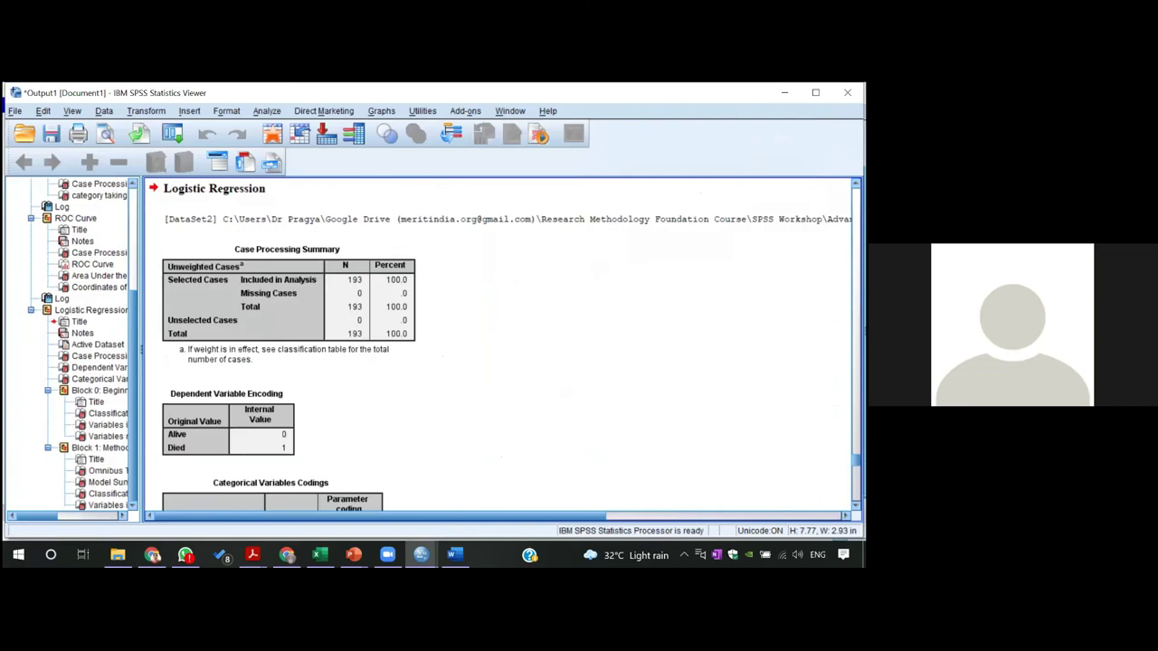
{"action": "mouse_move", "coordinate": [420, 554]}
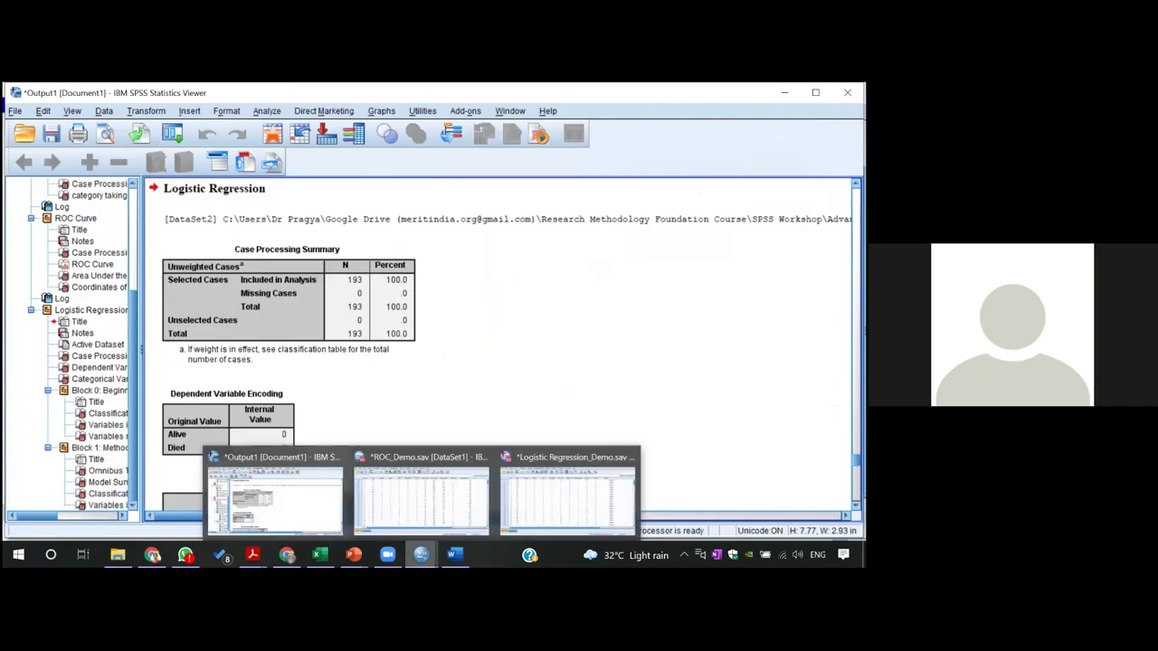
{"action": "left_click", "coordinate": [548, 483]}
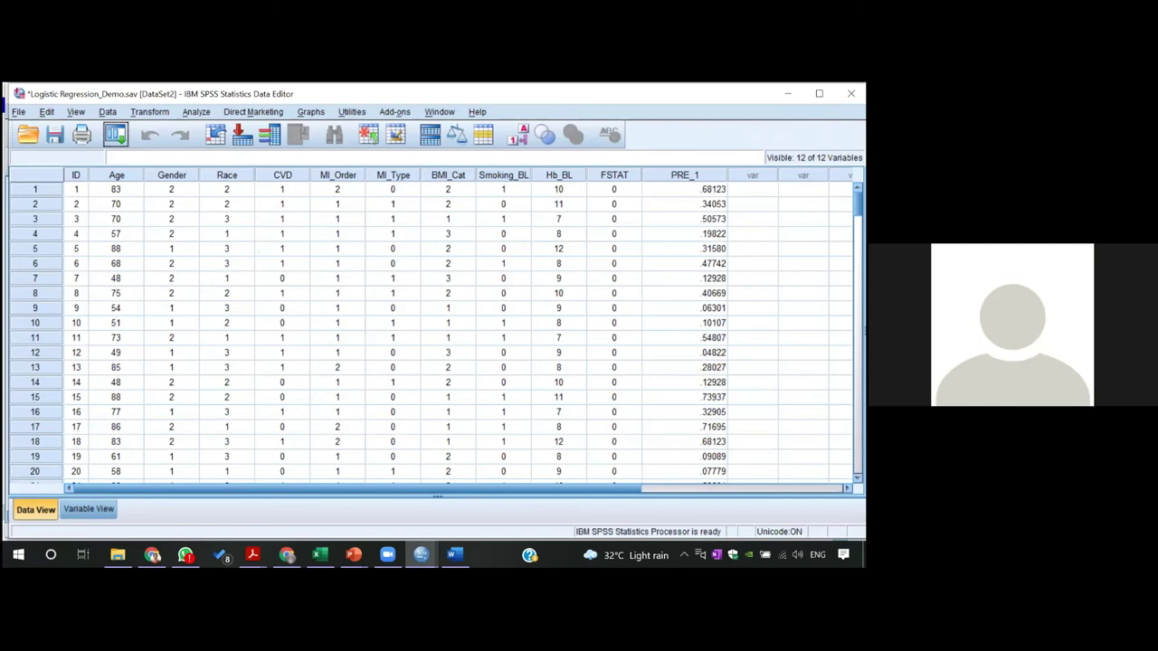
Set up a ROC curve with PRE_1 as the test variable, FSTAT as the state variable and 1 as the state value.
{"action": "left_click", "coordinate": [195, 112]}
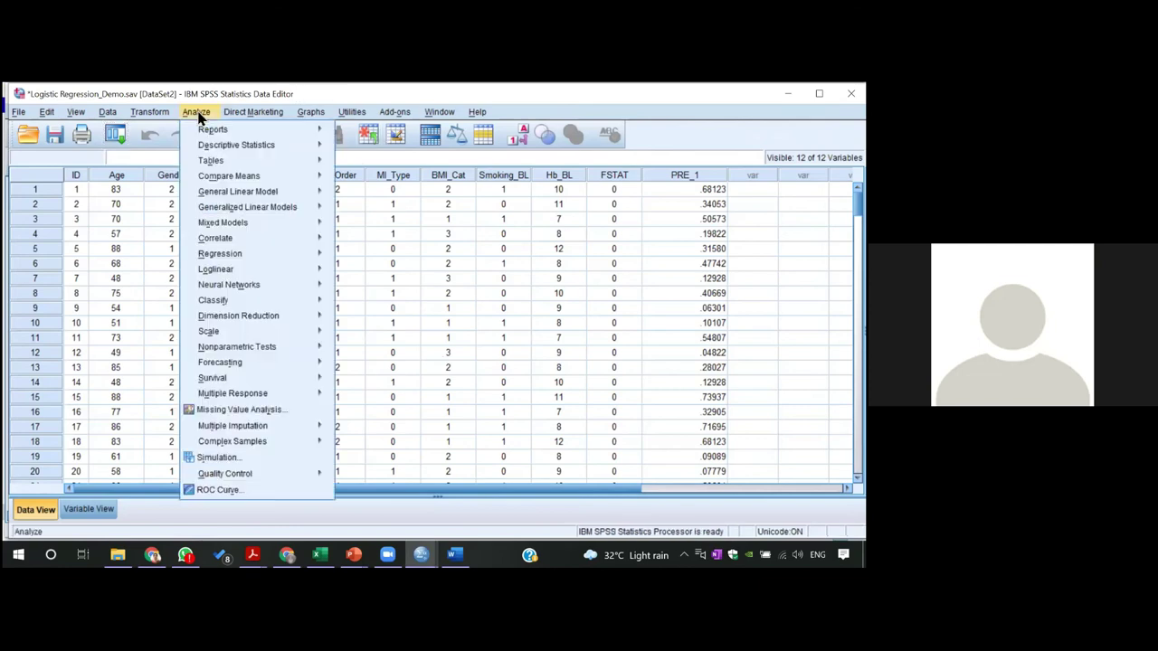
{"action": "left_click", "coordinate": [225, 487]}
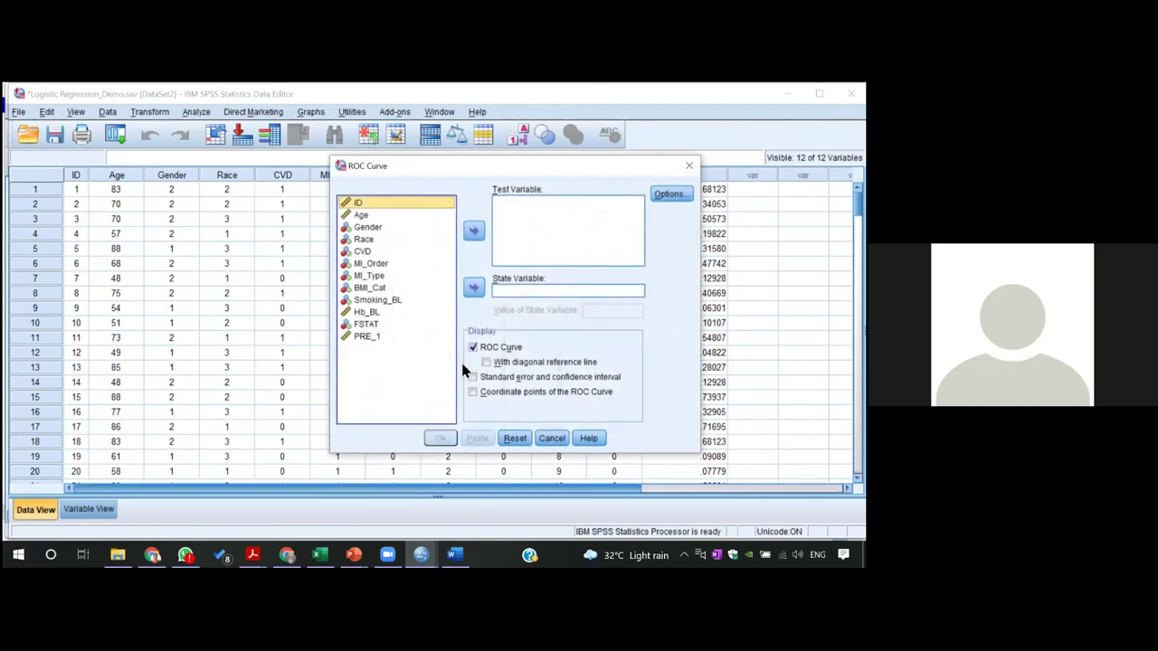
{"action": "left_click", "coordinate": [380, 323]}
{"action": "left_click", "coordinate": [472, 287]}
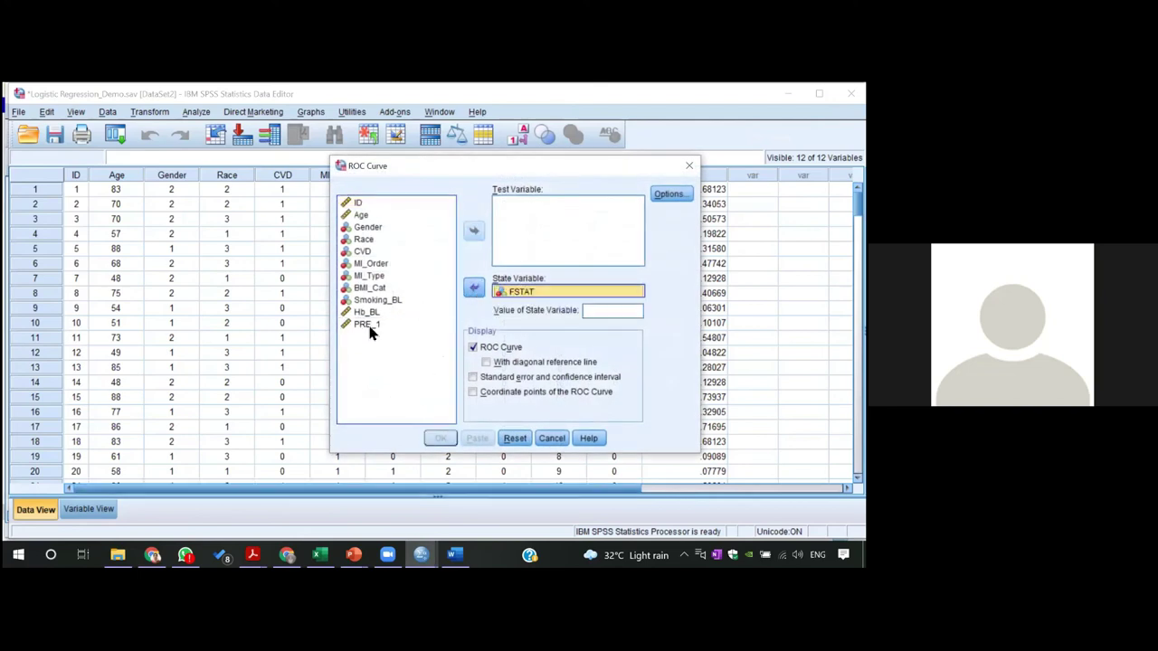
{"action": "left_click", "coordinate": [377, 324]}
{"action": "left_click", "coordinate": [474, 231]}
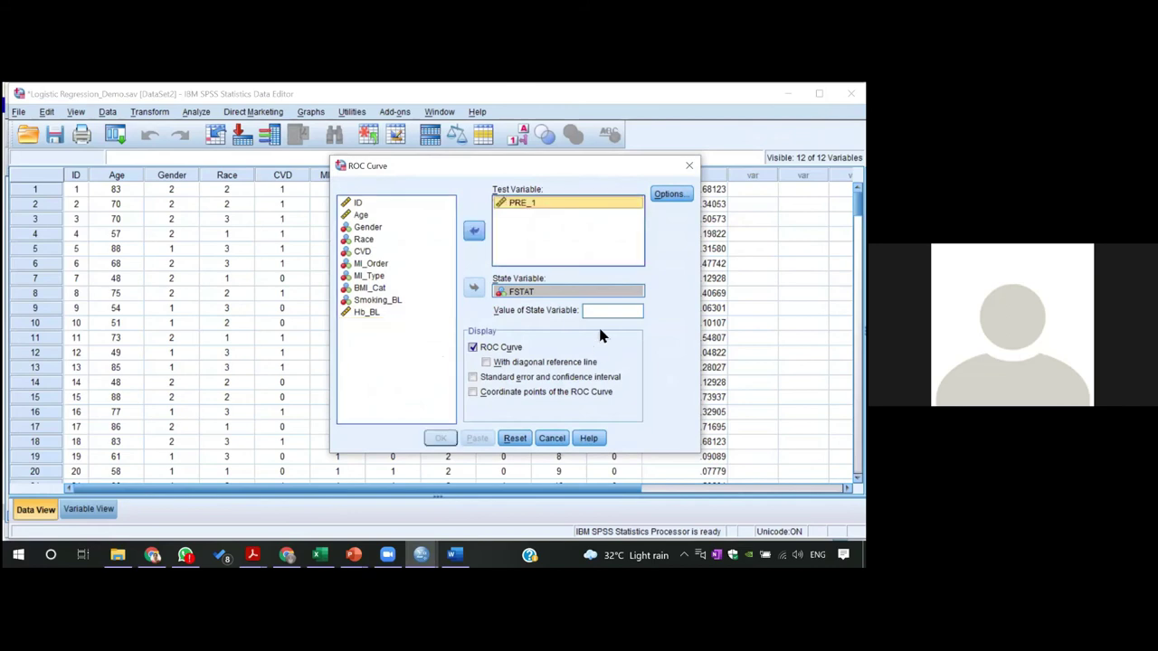
{"action": "right_click", "coordinate": [598, 318]}
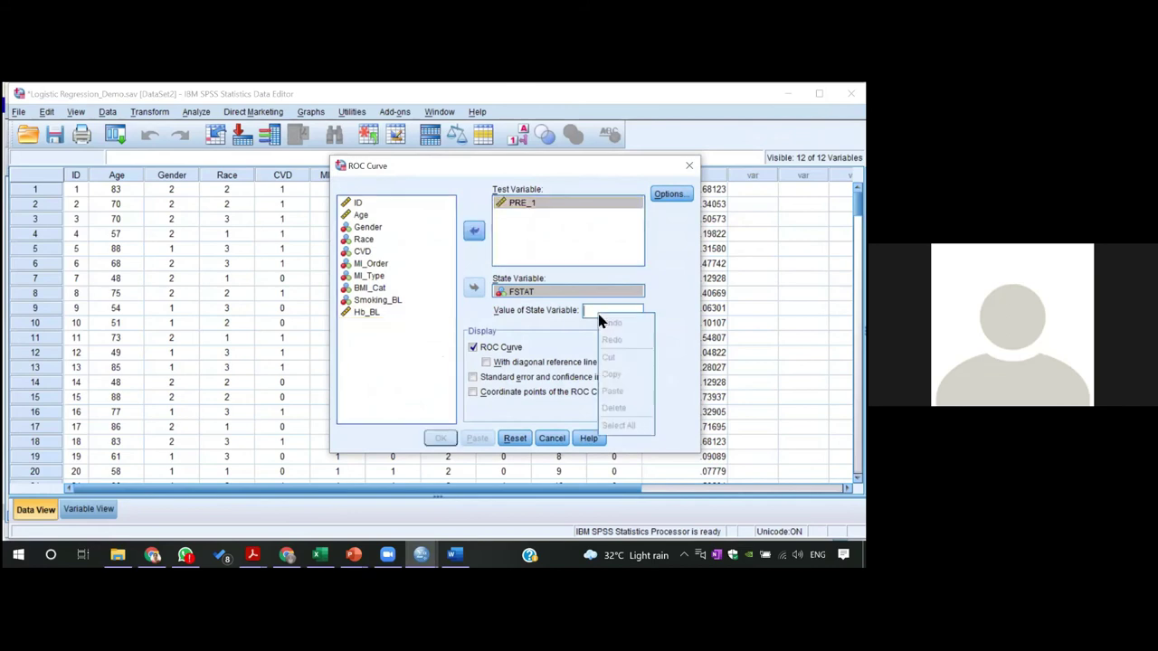
{"action": "left_click", "coordinate": [597, 316]}
{"action": "type", "text": "1"}
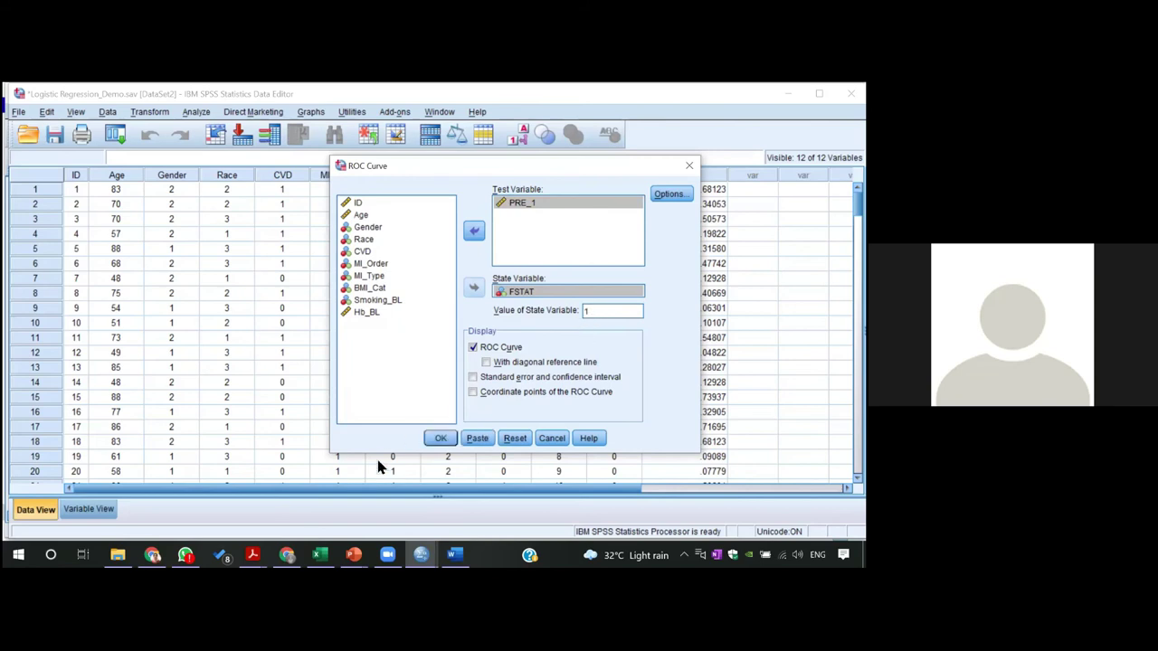
Check the value labels of FSTAT in the variable definitions, moving the ROC Curve dialog aside.
{"action": "left_click", "coordinate": [45, 512]}
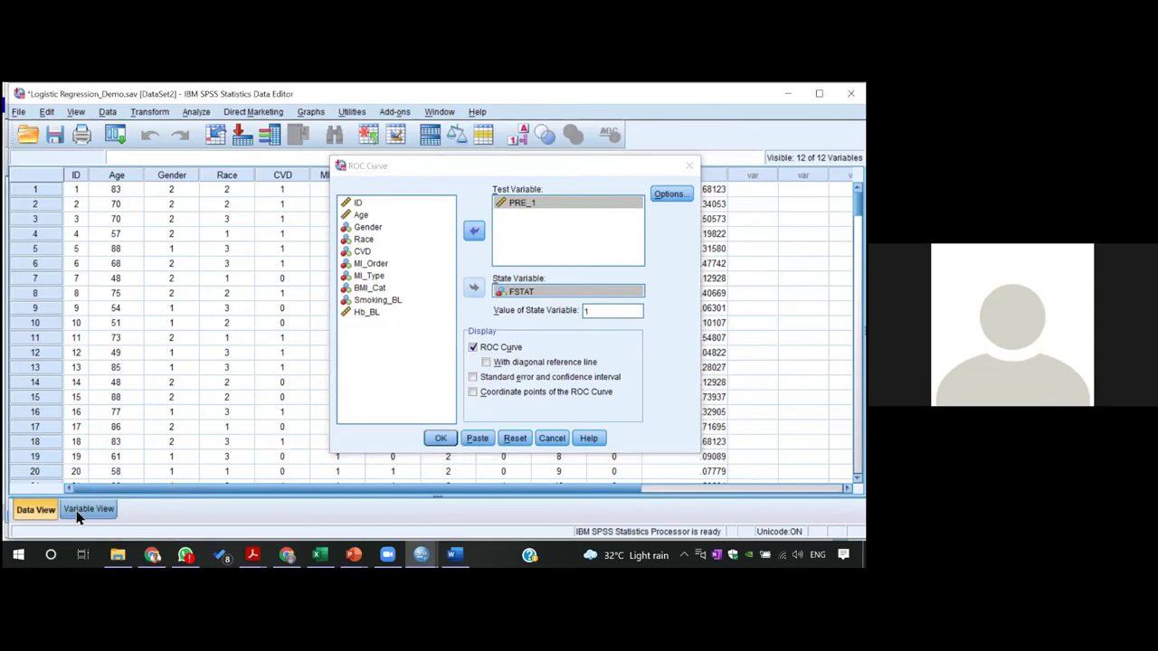
{"action": "left_click", "coordinate": [78, 510]}
{"action": "left_click", "coordinate": [576, 166]}
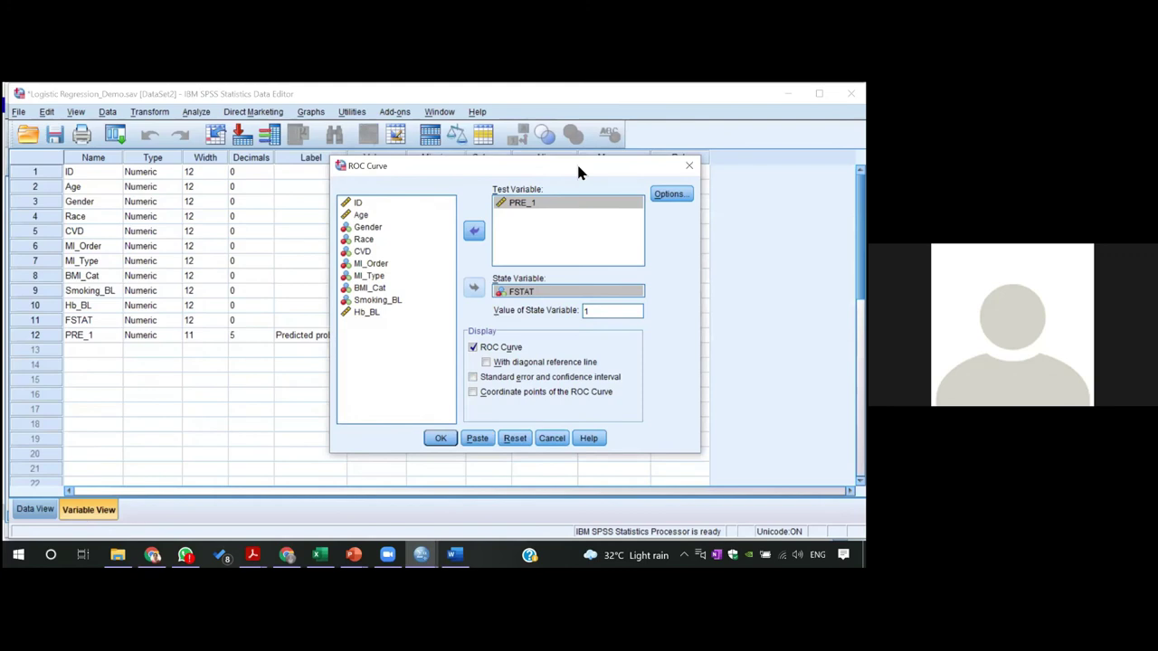
{"action": "left_click_drag", "start_coordinate": [577, 167], "coordinate": [680, 167]}
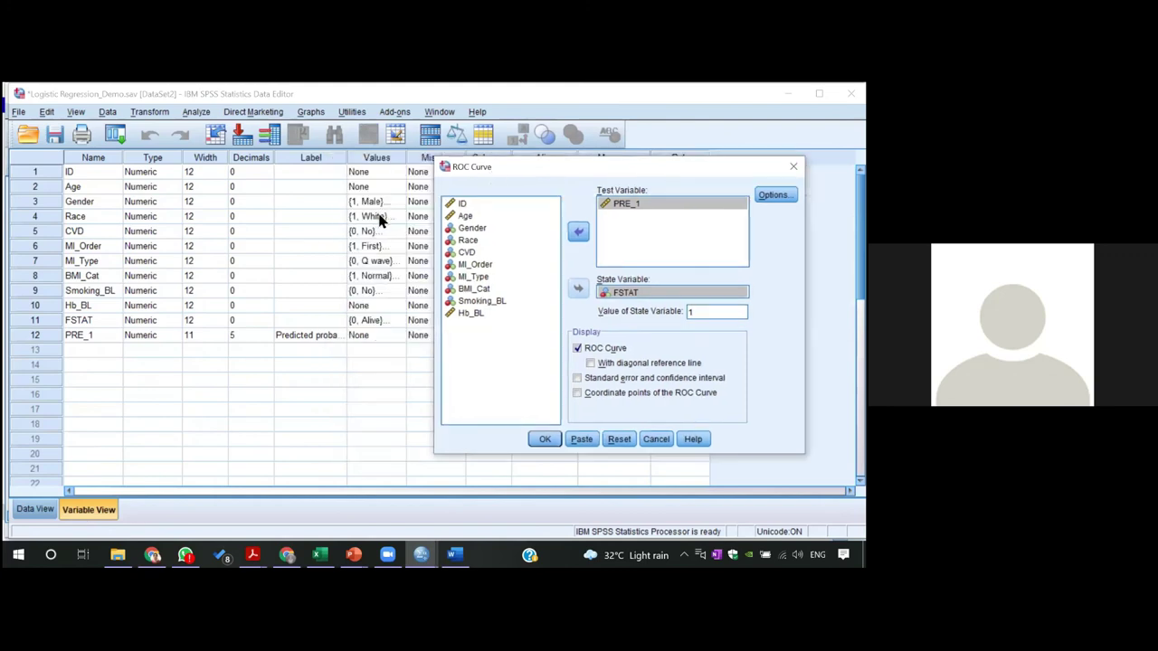
{"action": "left_click", "coordinate": [399, 323]}
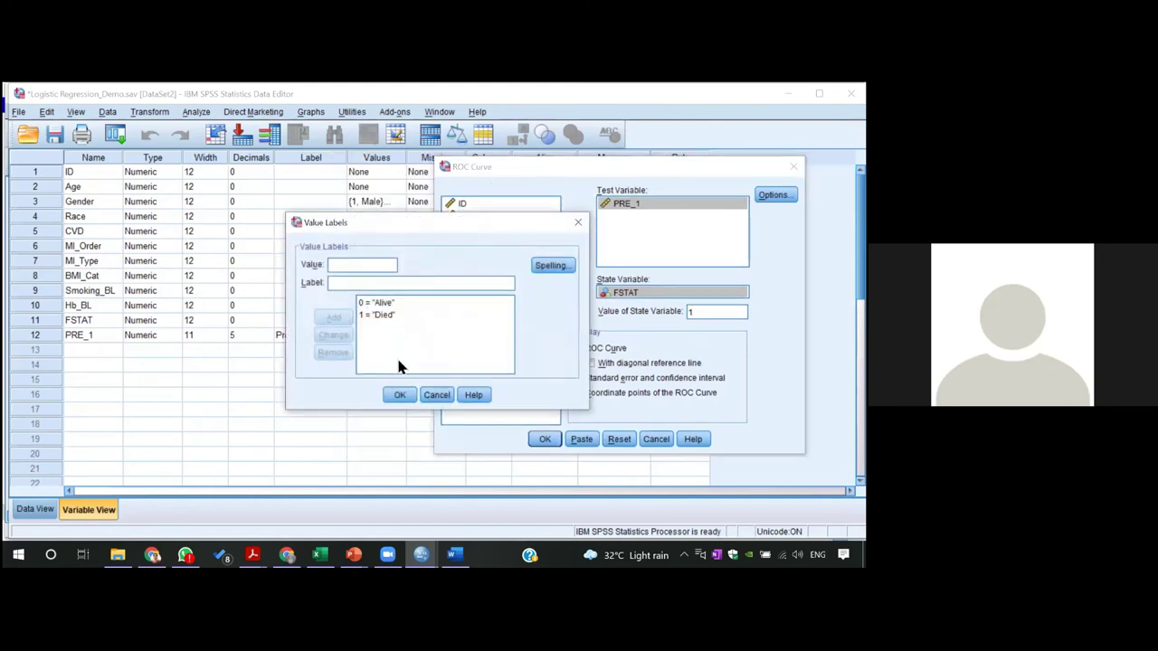
{"action": "left_click", "coordinate": [579, 223]}
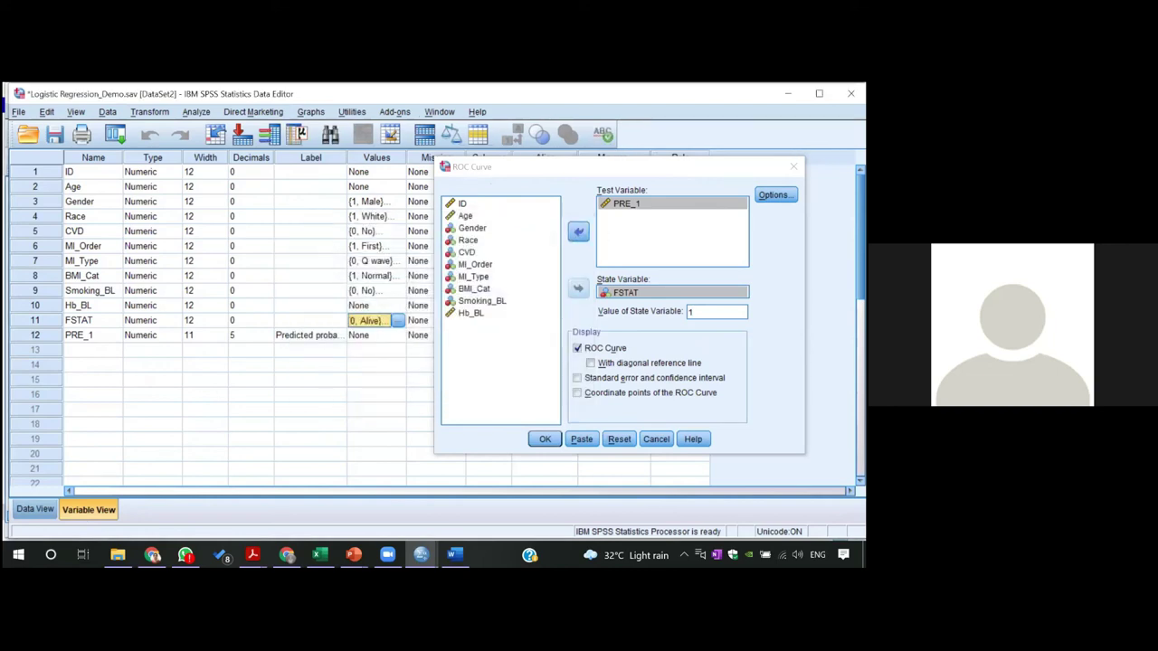
Run the ROC analysis with diagonal reference line, standard error and confidence interval, and coordinate points, and review the curve and its area table.
{"action": "left_click", "coordinate": [590, 363]}
{"action": "left_click", "coordinate": [579, 379]}
{"action": "left_click", "coordinate": [578, 393]}
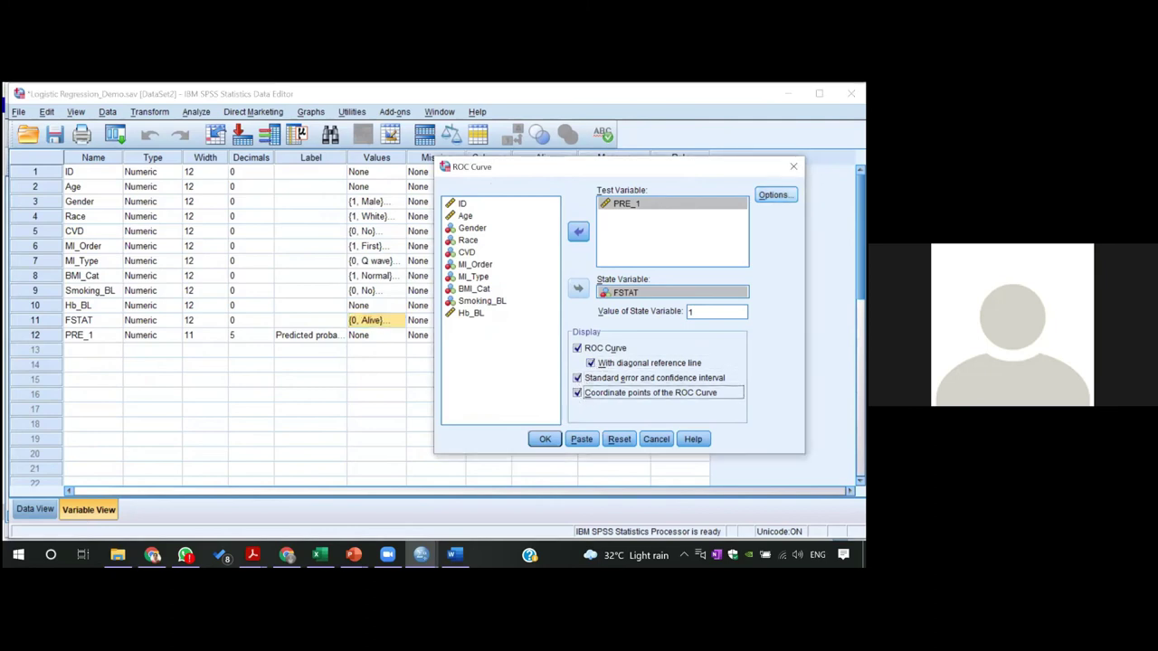
{"action": "left_click", "coordinate": [544, 440]}
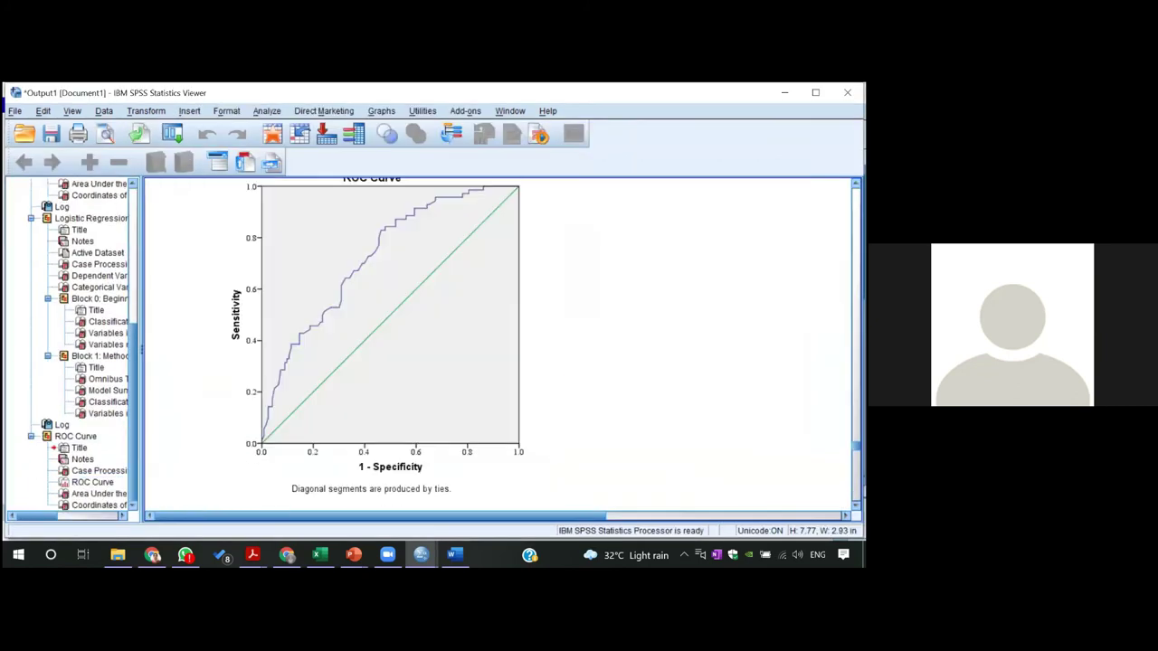
{"action": "scroll", "coordinate": [498, 344], "scroll_direction": "up", "scroll_amount": 5}
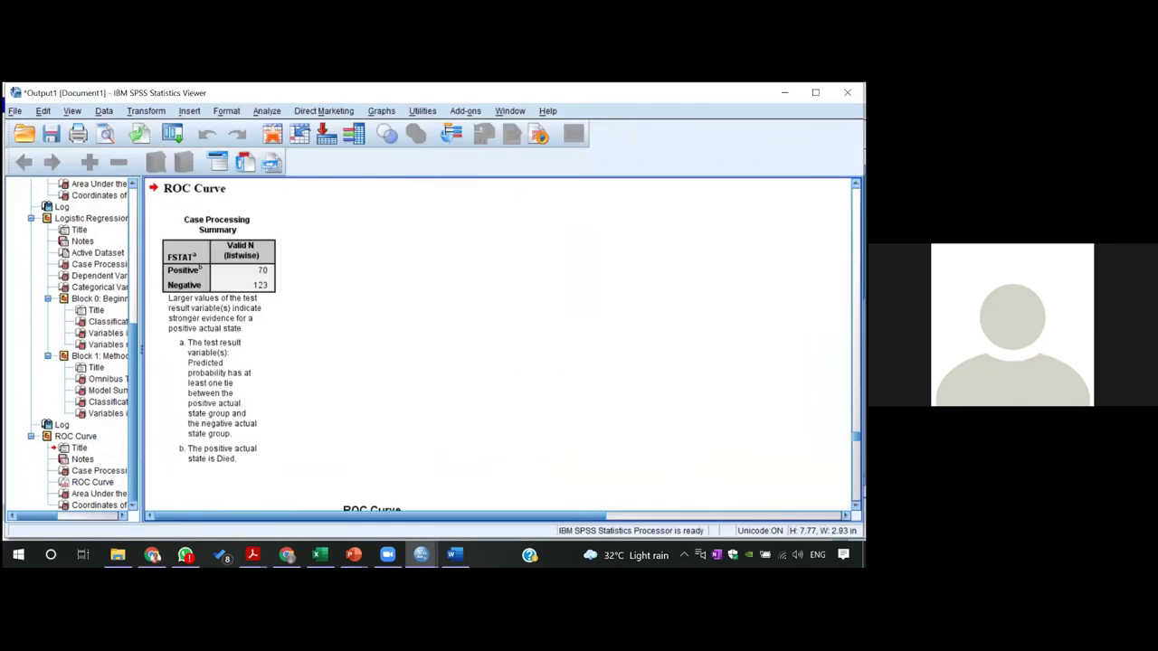
{"action": "scroll", "coordinate": [498, 343], "scroll_direction": "down", "scroll_amount": 3}
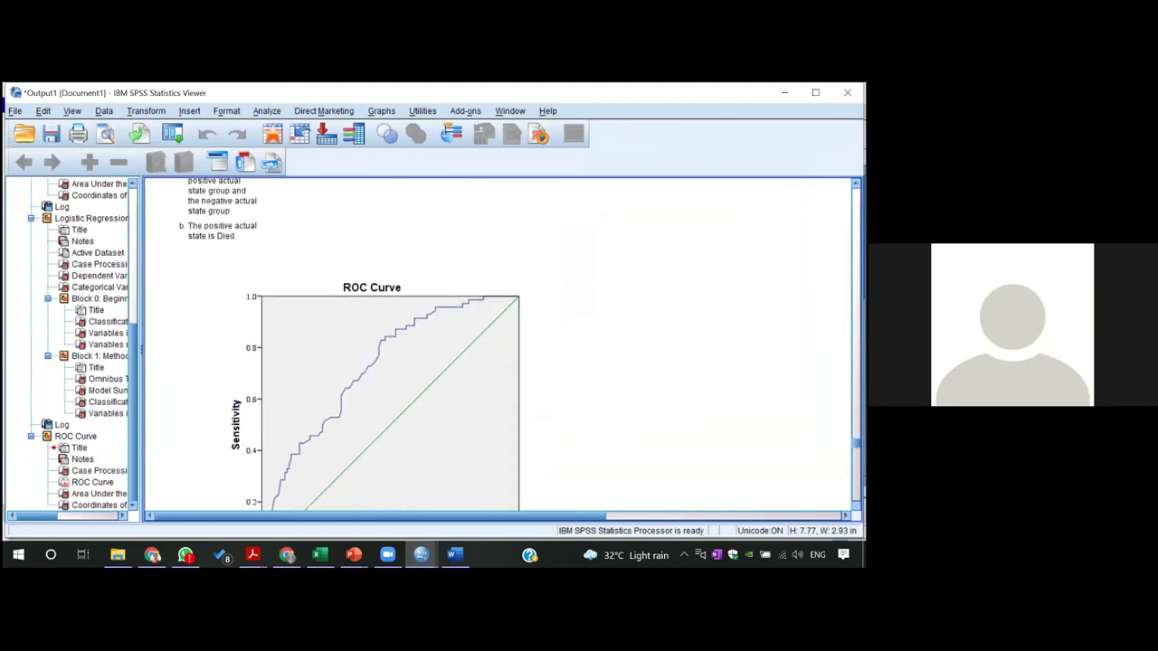
{"action": "scroll", "coordinate": [577, 363], "scroll_direction": "down", "scroll_amount": 4}
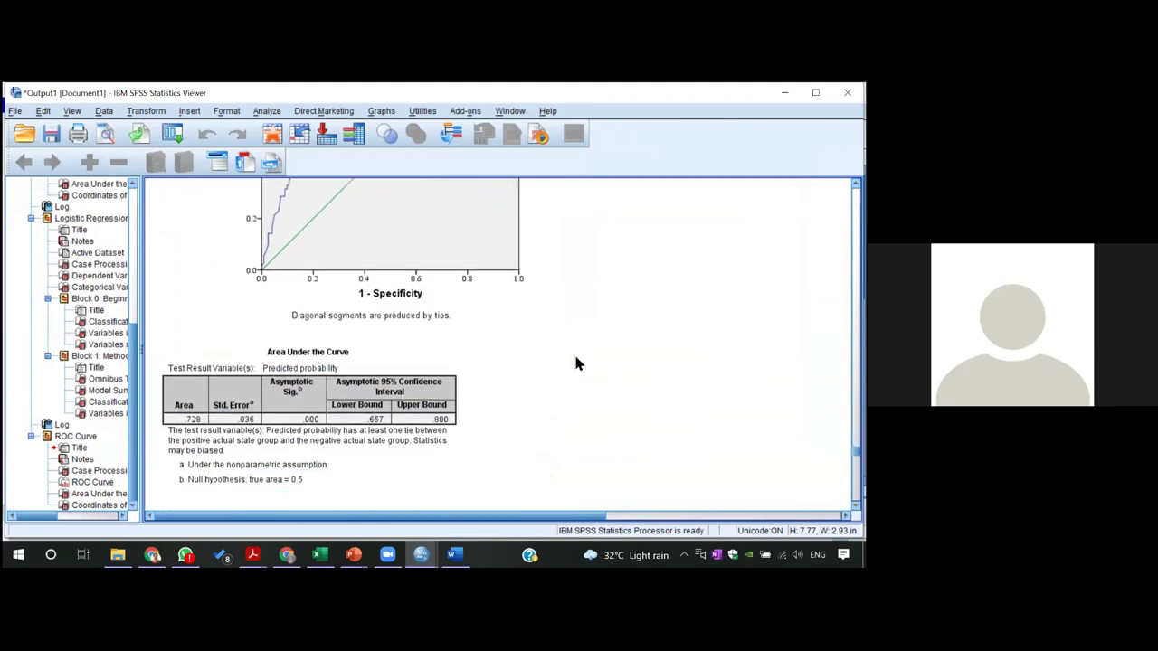
{"action": "scroll", "coordinate": [576, 363], "scroll_direction": "down", "scroll_amount": 1}
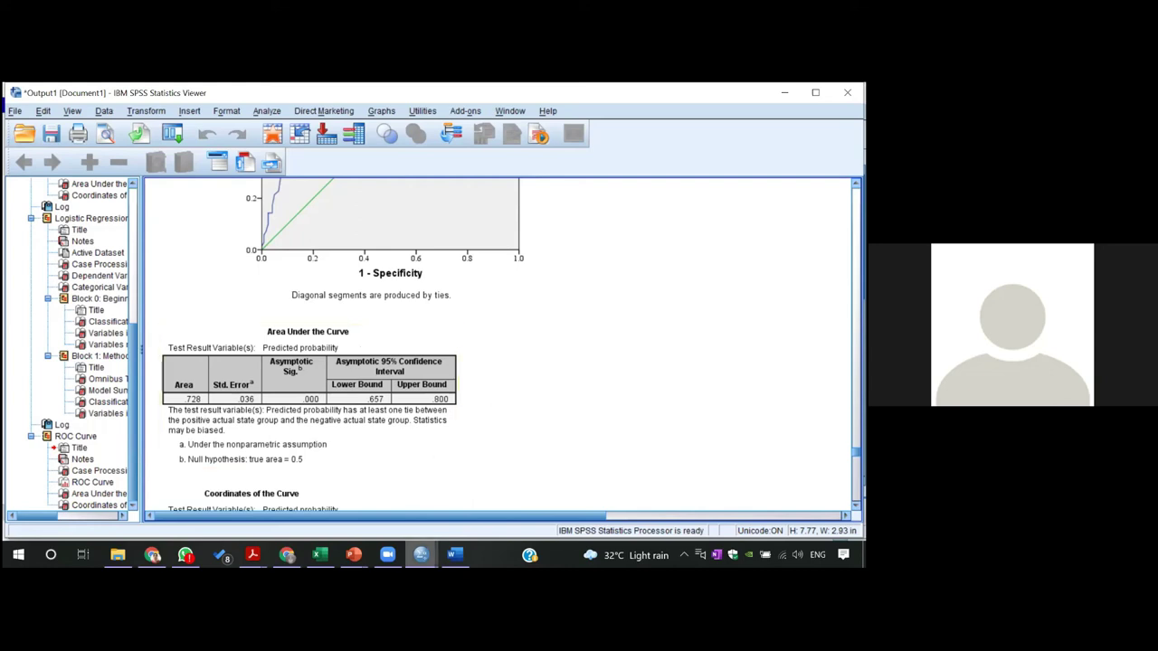
Start a ROC curve analysis on the ROC_Demo dataset and remove New_Test1, New_Test2 and New_Test3 from the test variables.
{"action": "mouse_move", "coordinate": [420, 554]}
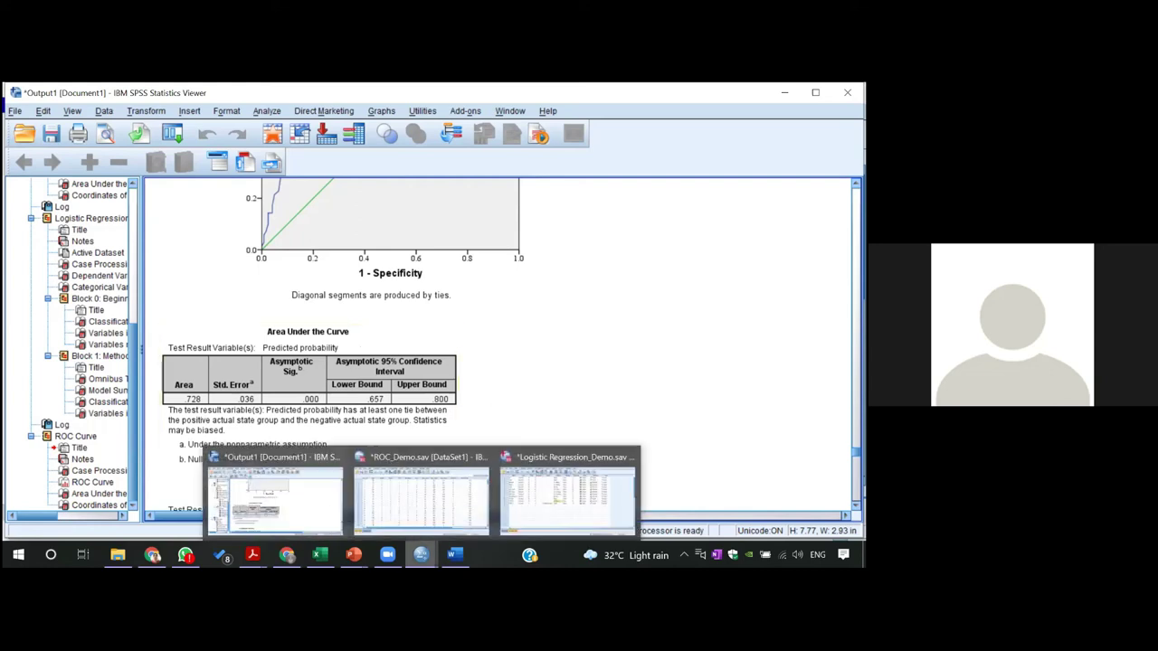
{"action": "left_click", "coordinate": [460, 511]}
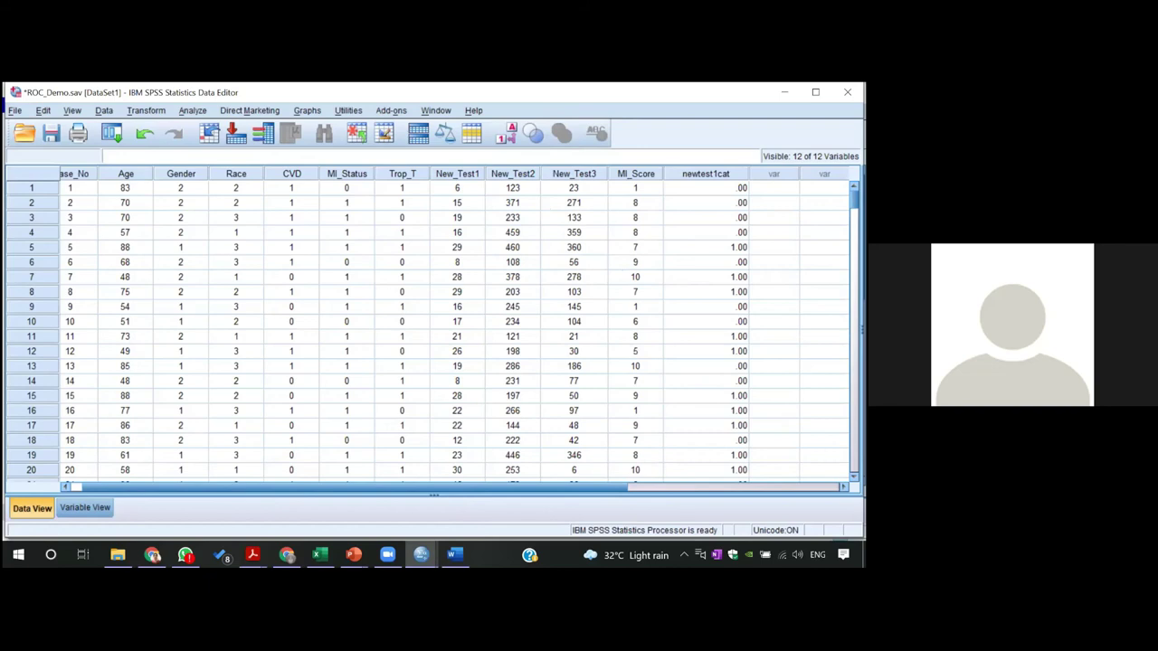
{"action": "left_click", "coordinate": [191, 111]}
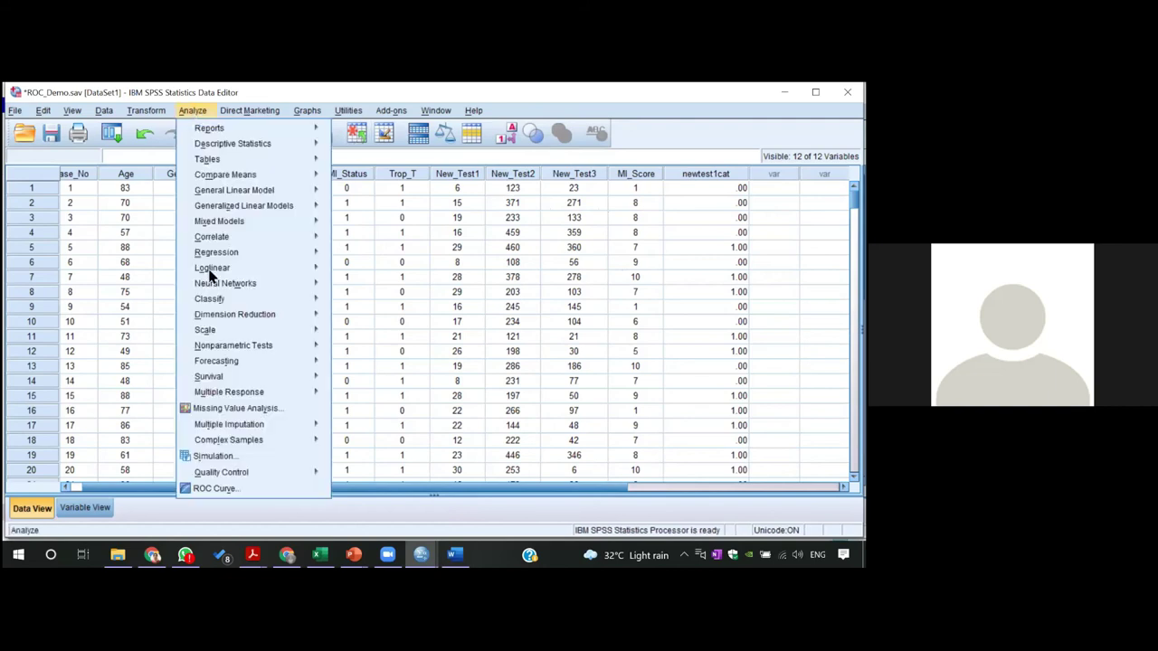
{"action": "left_click", "coordinate": [240, 488]}
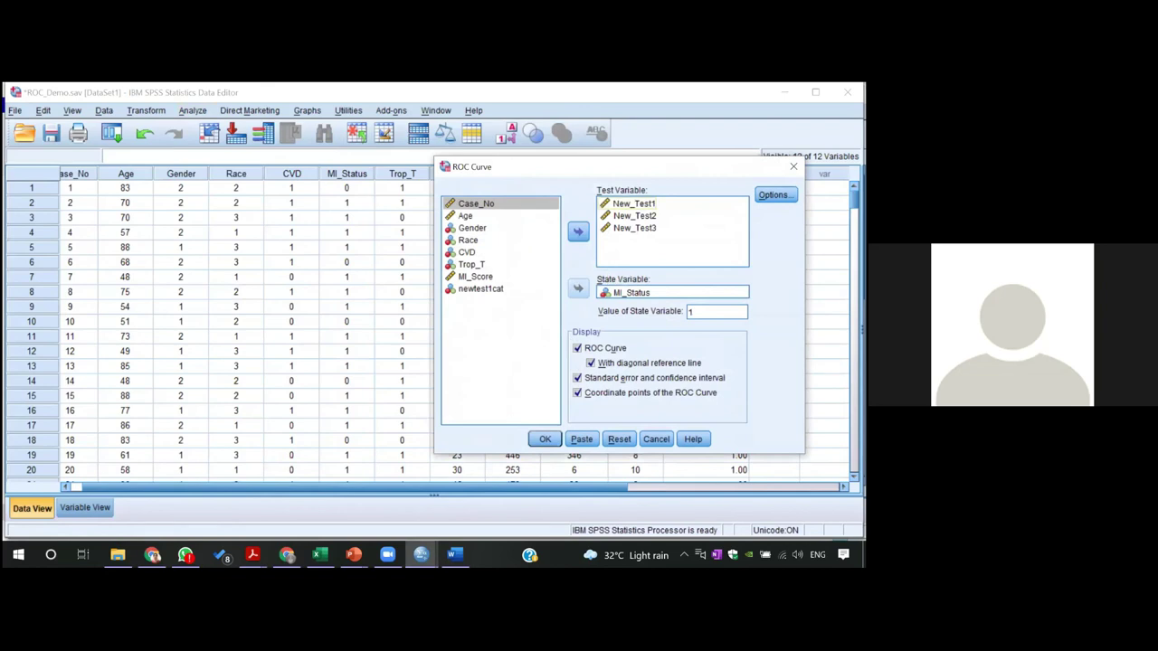
{"action": "left_click", "coordinate": [634, 203]}
{"action": "left_click_drag", "start_coordinate": [634, 203], "coordinate": [634, 228]}
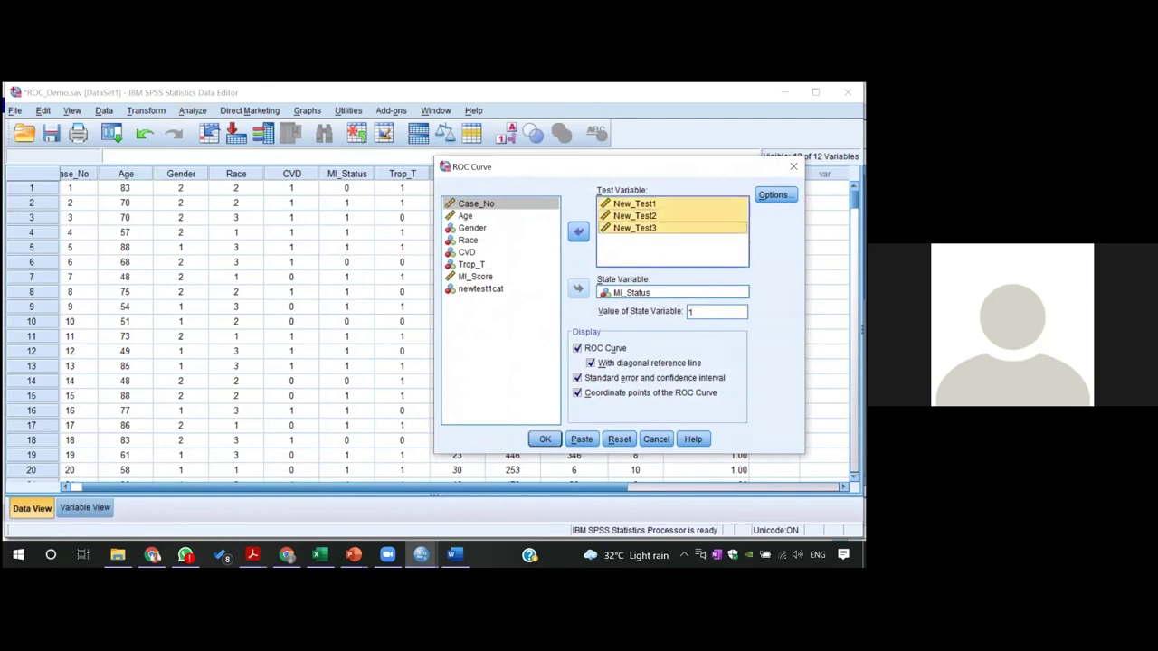
{"action": "left_click", "coordinate": [578, 233]}
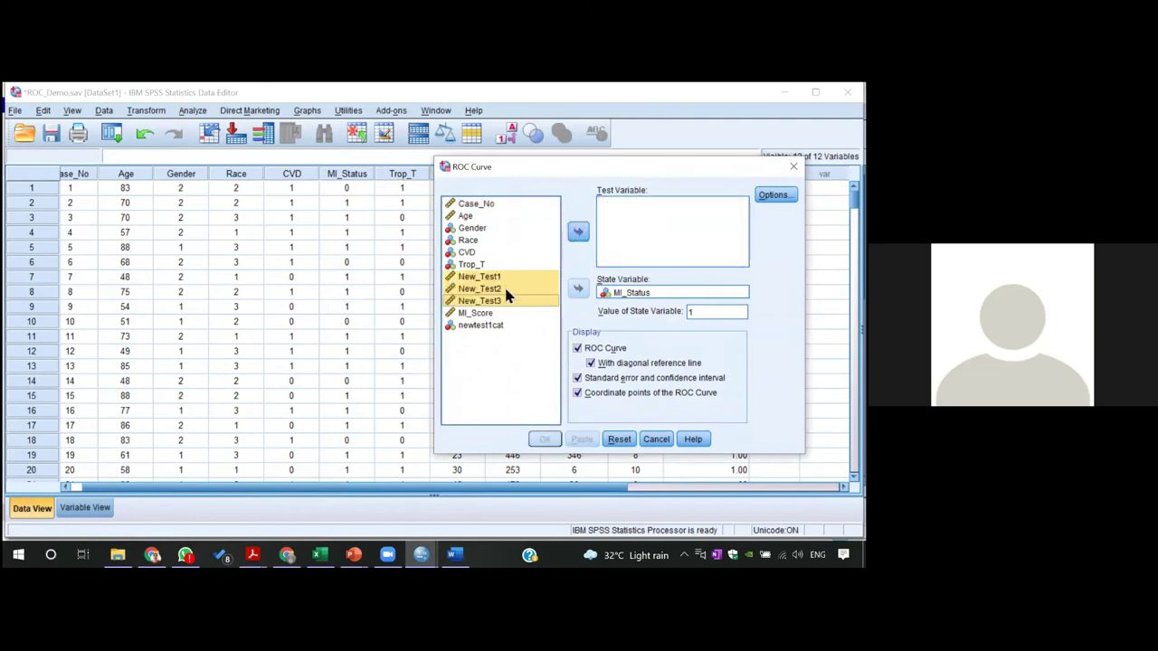
Add MI_Score as the test variable against MI_Status and run the ROC analysis.
{"action": "left_click", "coordinate": [487, 315]}
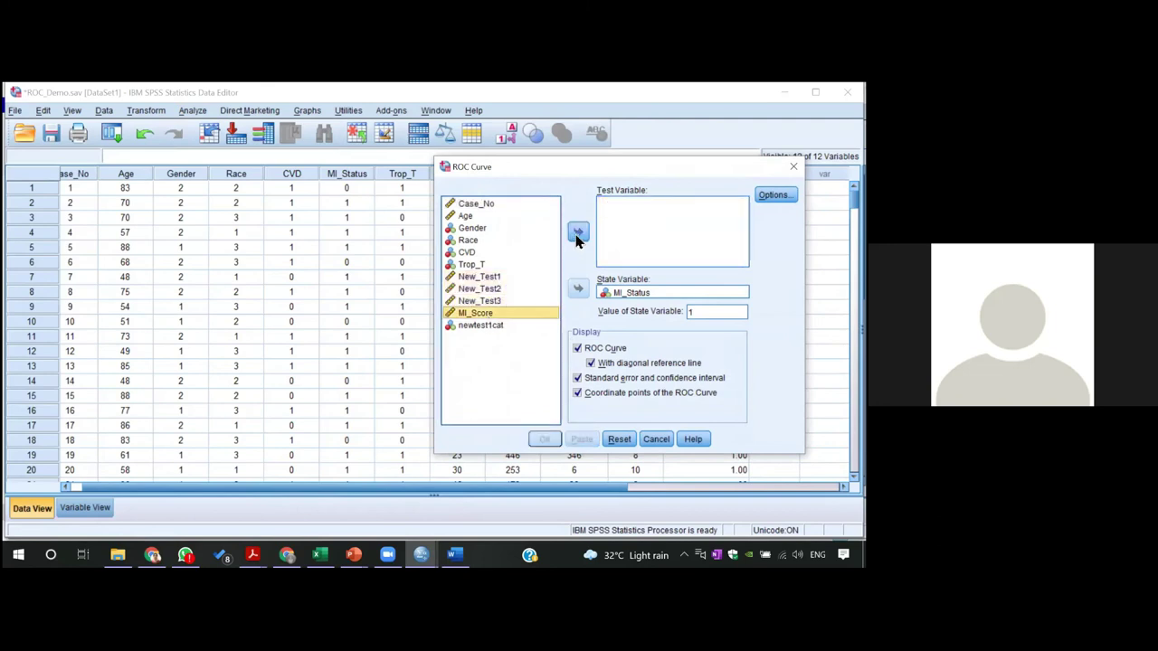
{"action": "left_click", "coordinate": [578, 233]}
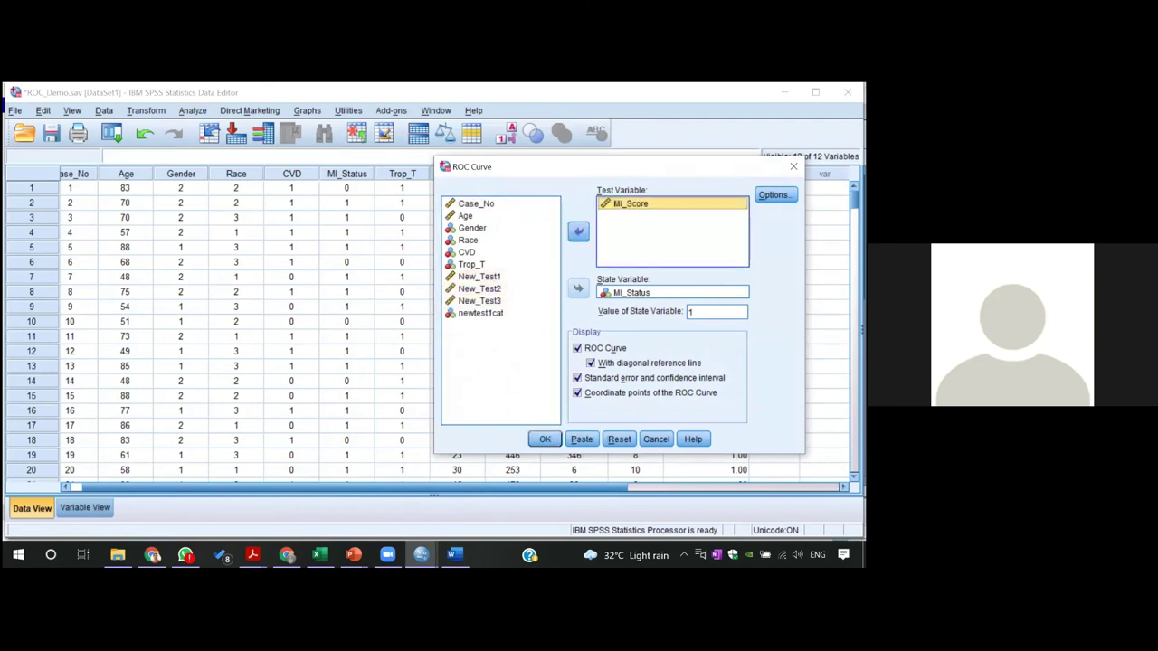
{"action": "left_click", "coordinate": [546, 439]}
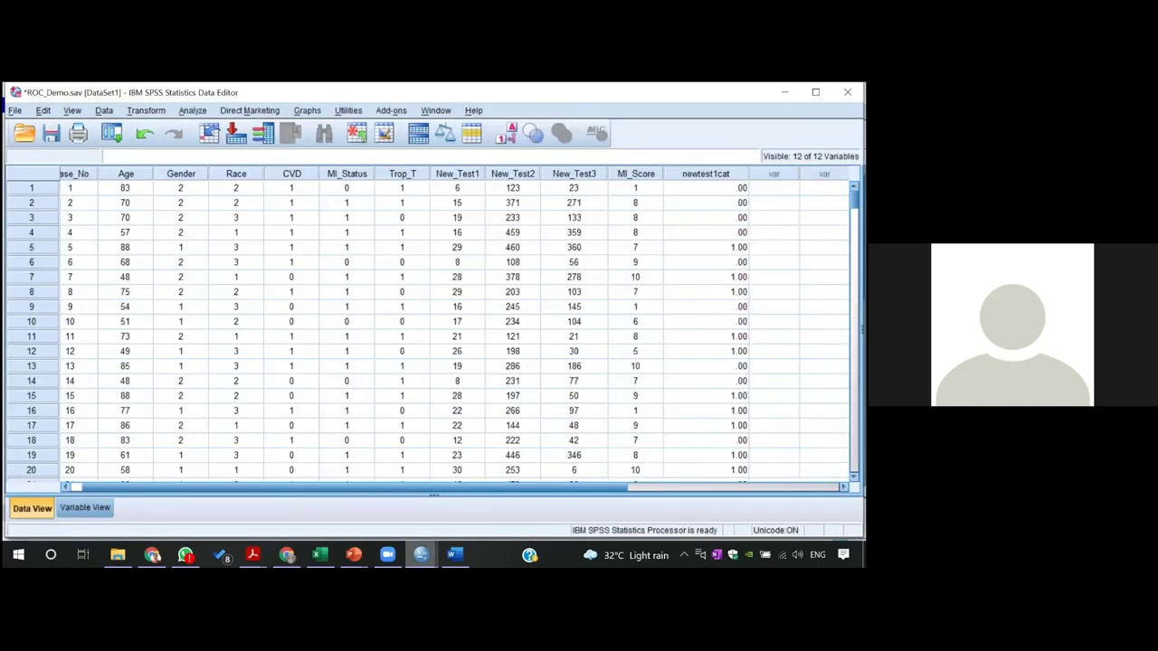
Examine the MI_Score ROC output, including the curve, the Area Under the Curve table and the Coordinates of the Curve.
{"action": "mouse_move", "coordinate": [421, 555]}
{"action": "left_click", "coordinate": [342, 514]}
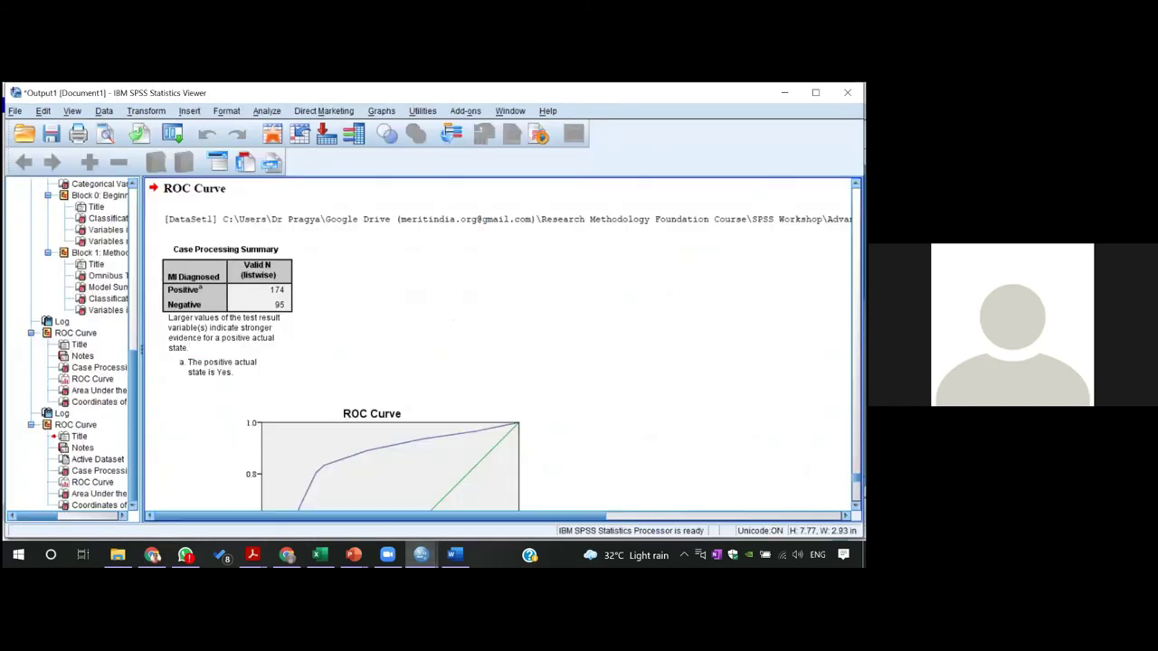
{"action": "scroll", "coordinate": [500, 347], "scroll_direction": "down", "scroll_amount": 5}
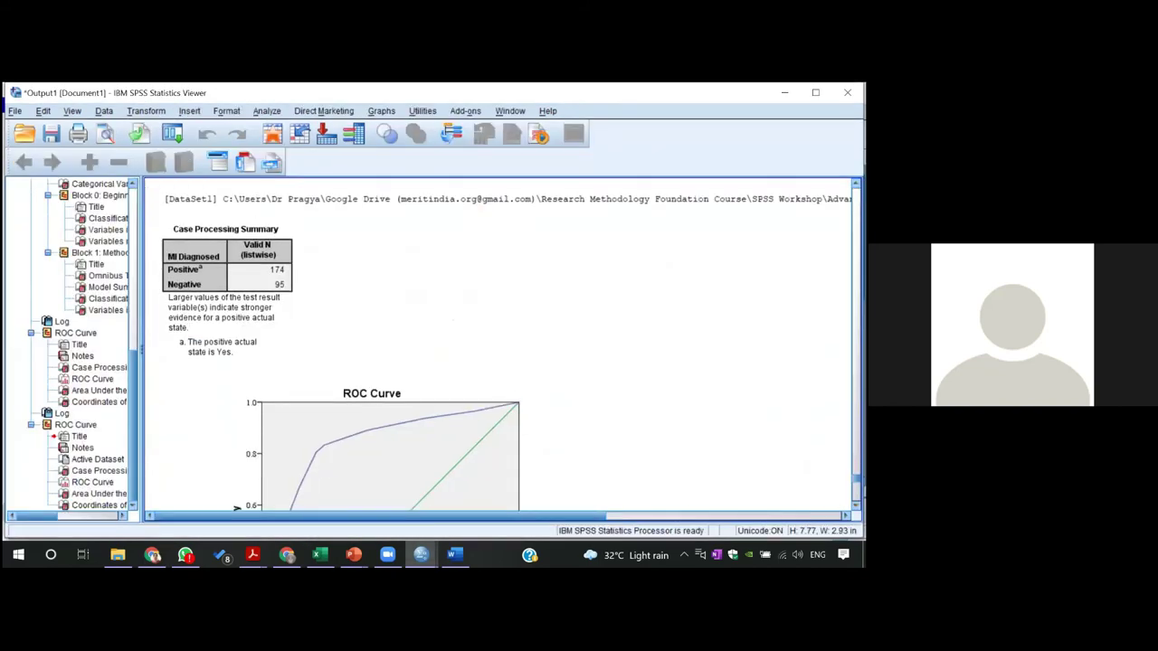
{"action": "scroll", "coordinate": [500, 347], "scroll_direction": "down", "scroll_amount": 2}
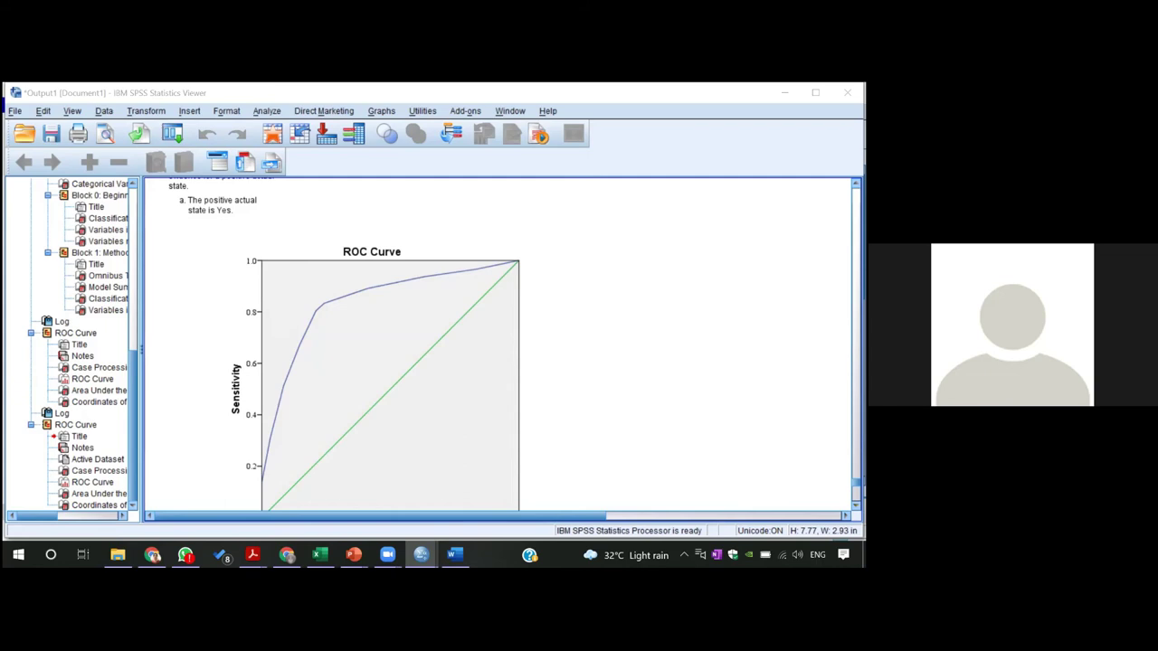
{"action": "scroll", "coordinate": [500, 348], "scroll_direction": "down", "scroll_amount": 10}
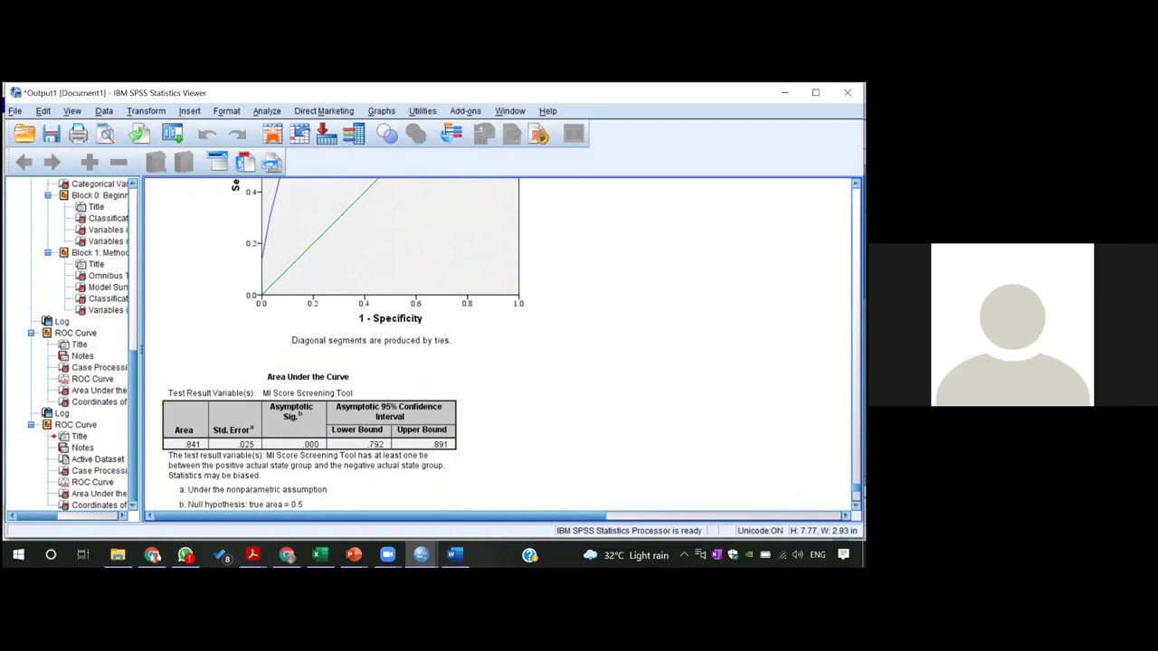
{"action": "scroll", "coordinate": [500, 348], "scroll_direction": "down", "scroll_amount": 5}
{"action": "scroll", "coordinate": [500, 347], "scroll_direction": "down", "scroll_amount": 7}
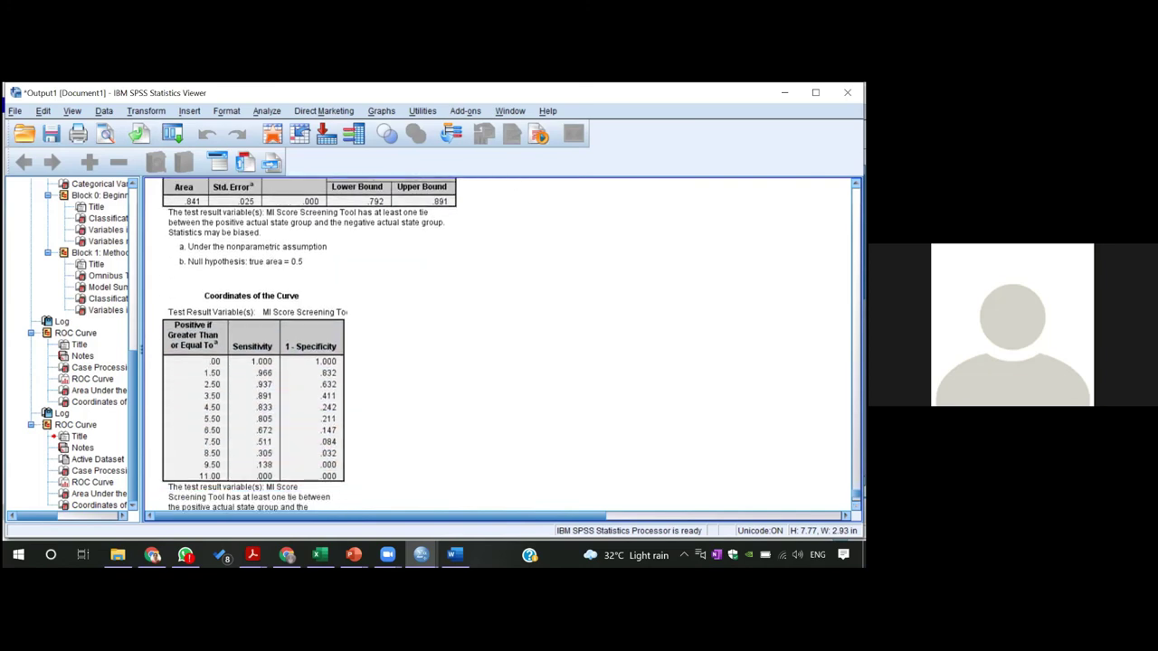
Copy the MI_Score Coordinates of the Curve table using Copy Special with only the Excel Worksheet (BIFF) format enabled.
{"action": "scroll", "coordinate": [492, 431], "scroll_direction": "down", "scroll_amount": 1}
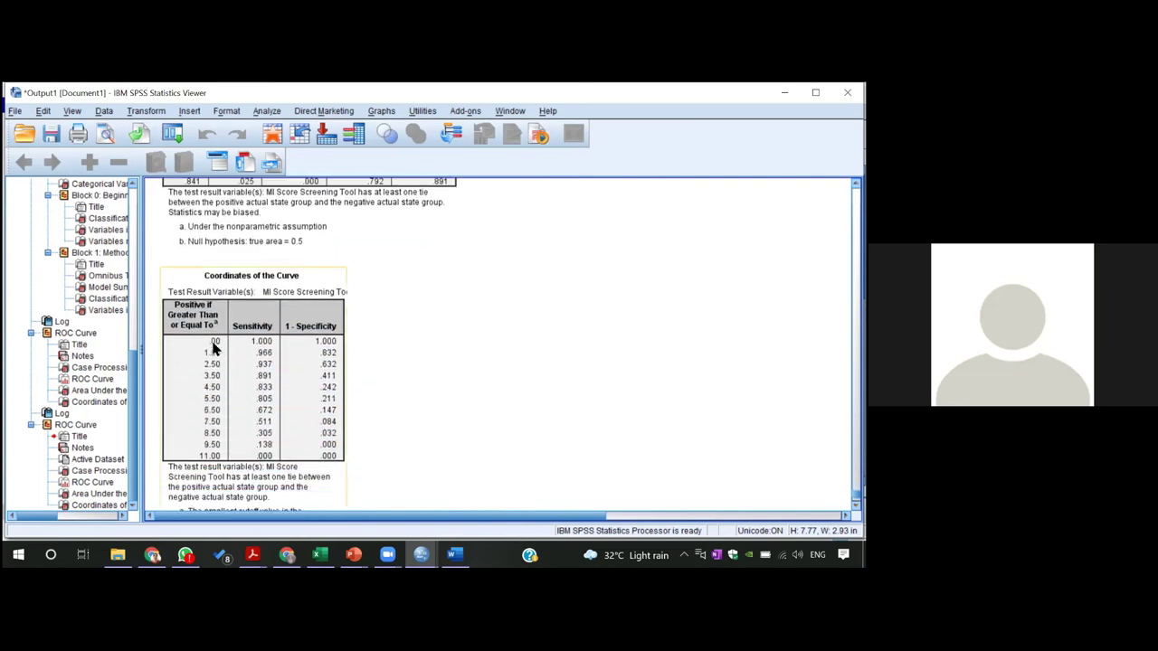
{"action": "left_click", "coordinate": [258, 365]}
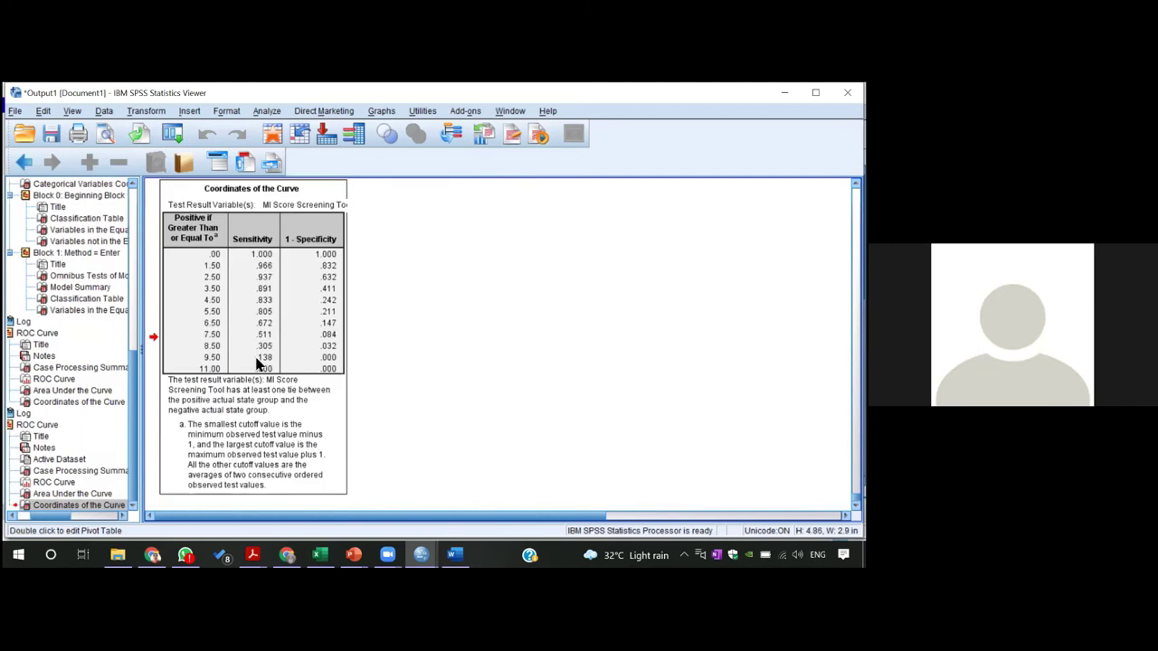
{"action": "right_click", "coordinate": [277, 323]}
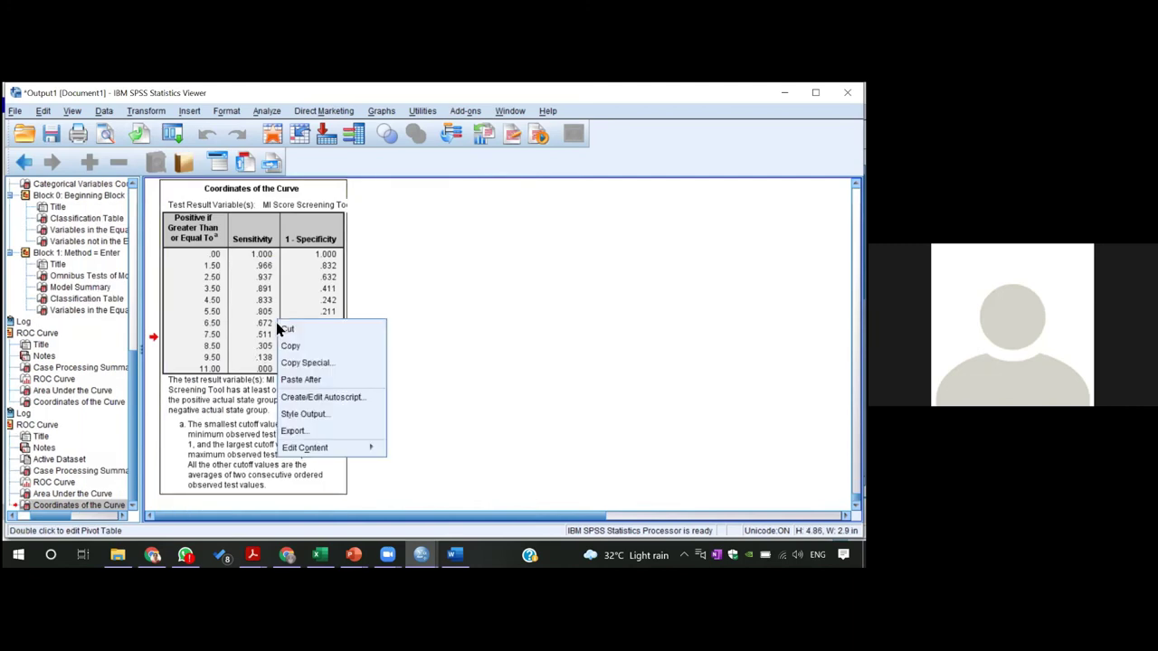
{"action": "left_click", "coordinate": [305, 363]}
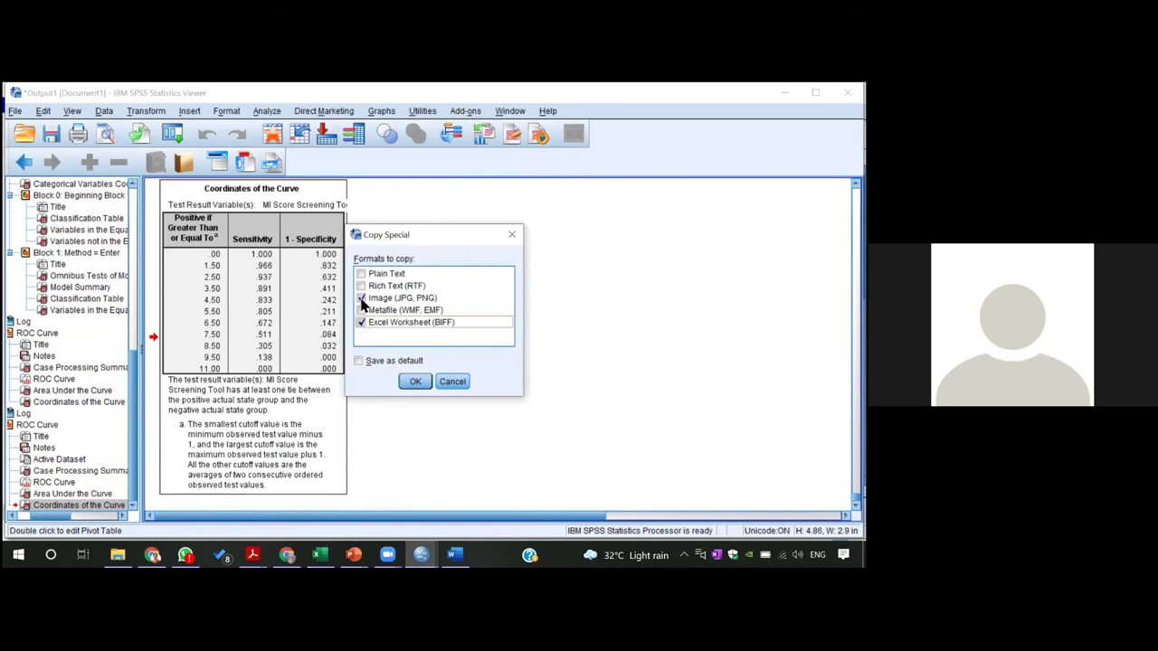
{"action": "left_click", "coordinate": [361, 298]}
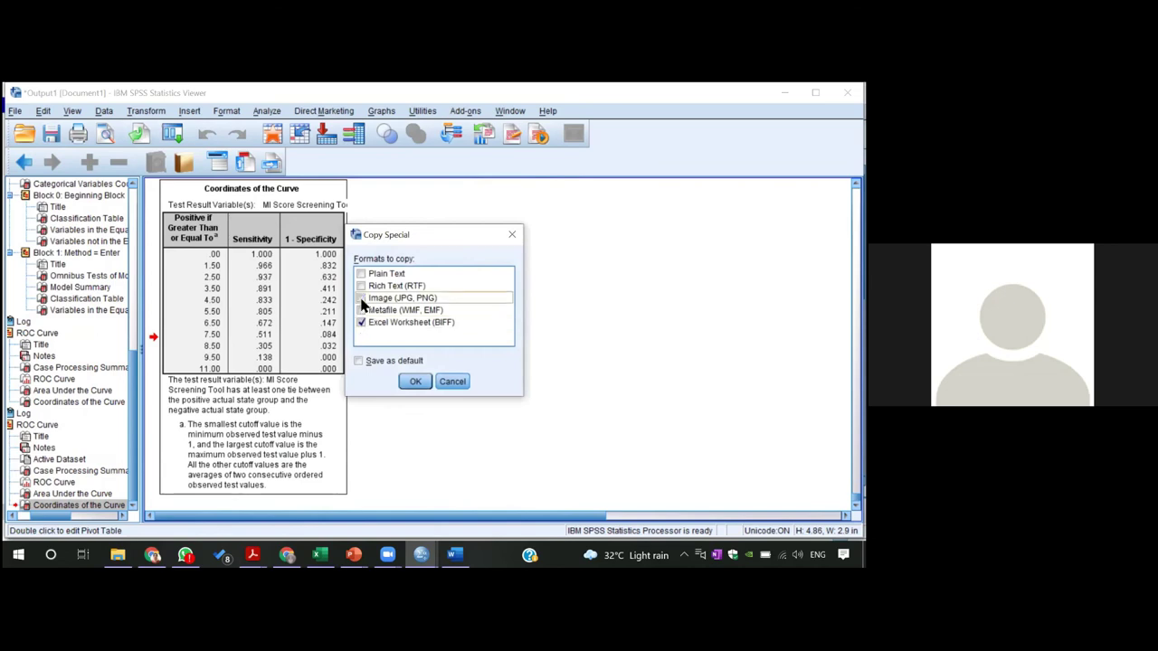
{"action": "left_click", "coordinate": [415, 382]}
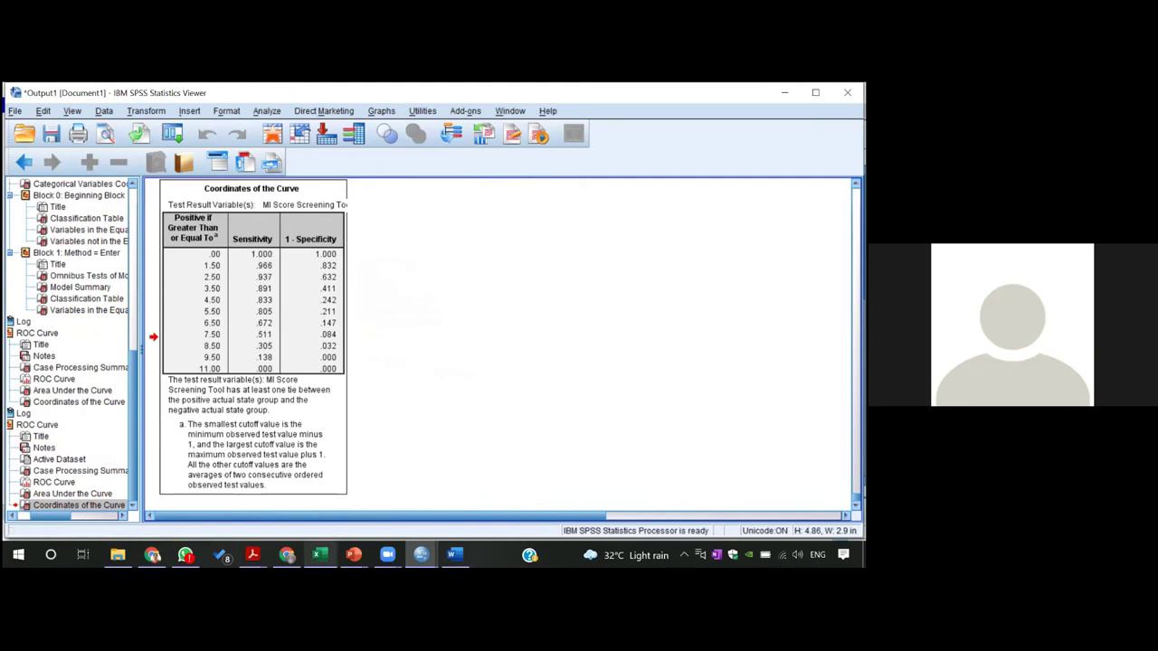
Switch to the Excel workbook Book1, paste the table at A1 of a new sheet and remove its fill colour.
{"action": "mouse_move", "coordinate": [320, 554]}
{"action": "left_click", "coordinate": [330, 522]}
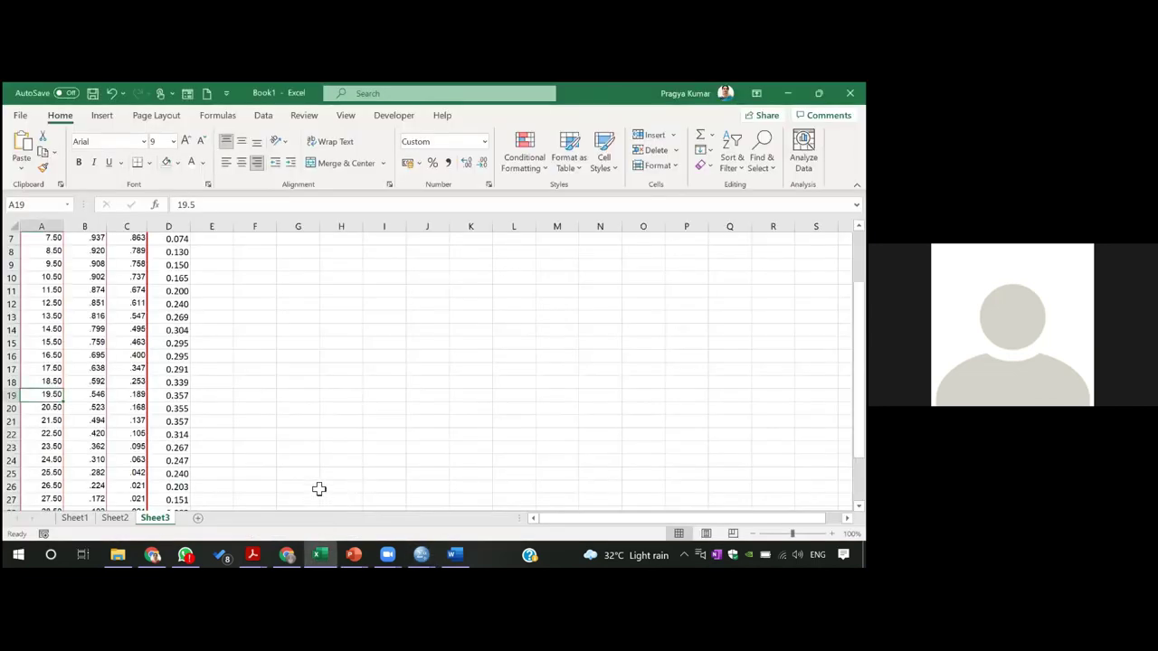
{"action": "left_click", "coordinate": [196, 522]}
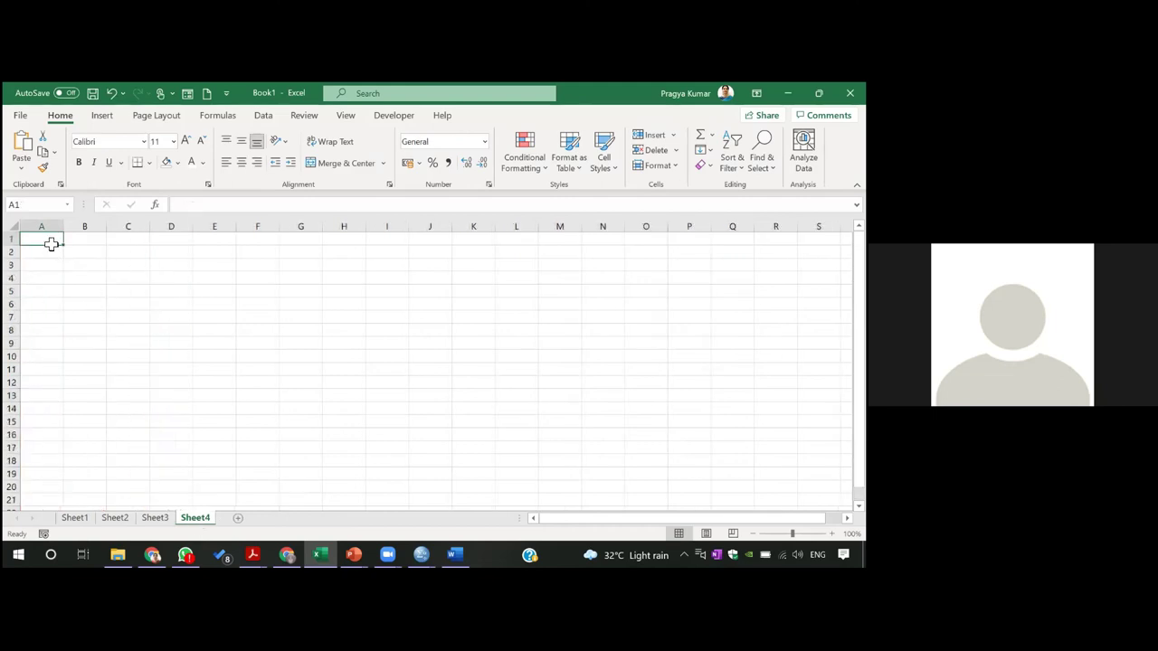
{"action": "right_click", "coordinate": [51, 245]}
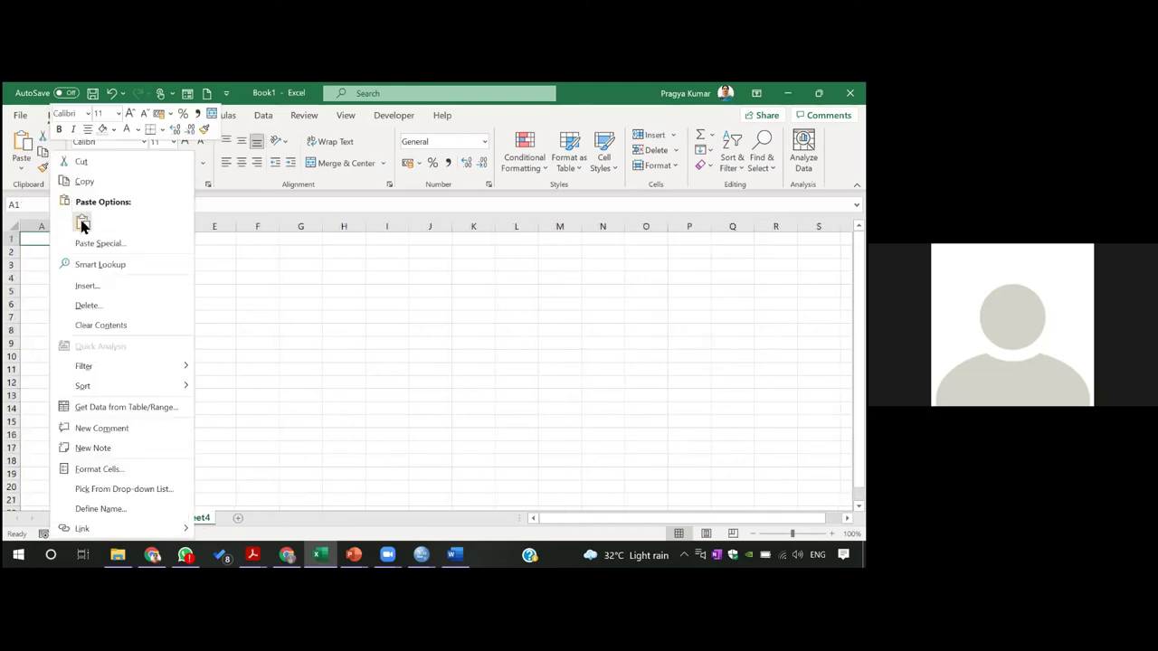
{"action": "left_click", "coordinate": [81, 225]}
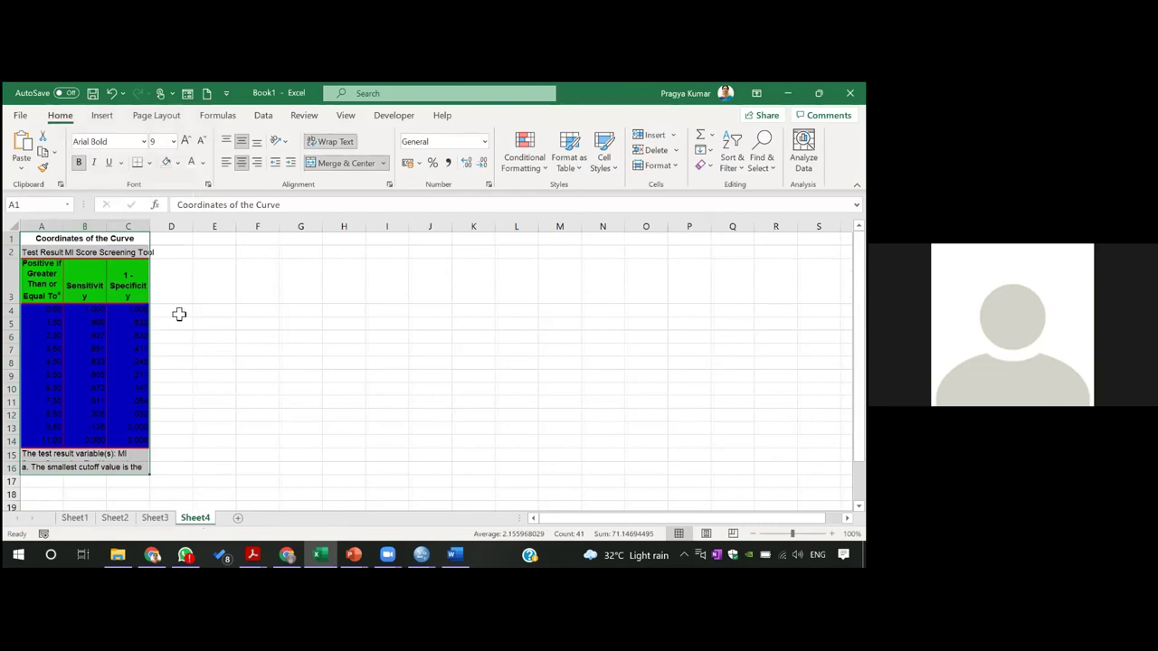
{"action": "left_click", "coordinate": [164, 165]}
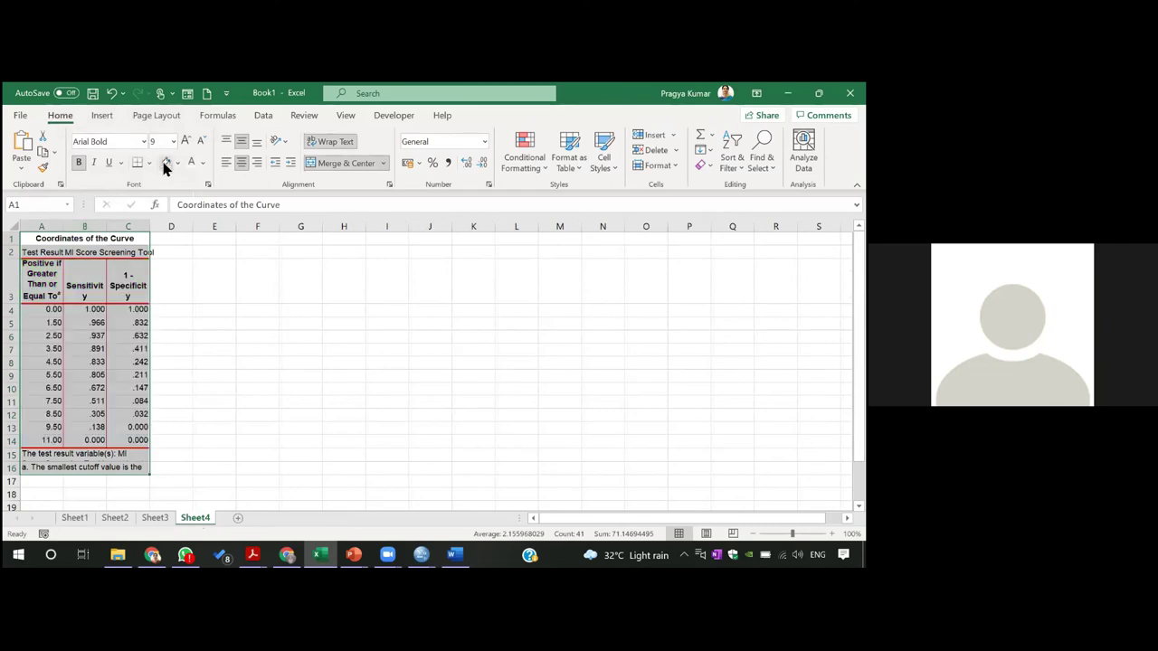
Calculate sensitivity minus 1 - Specificity with =B4-C4 in D4, fill it down column D, and select the 5.50 cutoff in A9.
{"action": "double_click", "coordinate": [169, 311]}
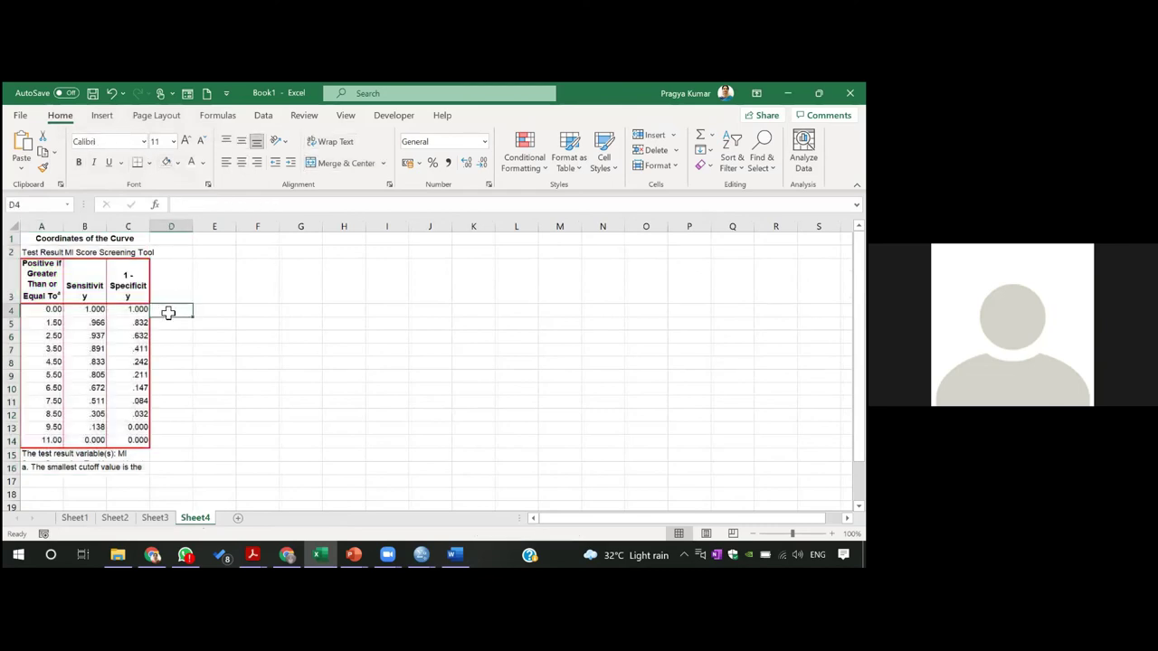
{"action": "type", "text": "="}
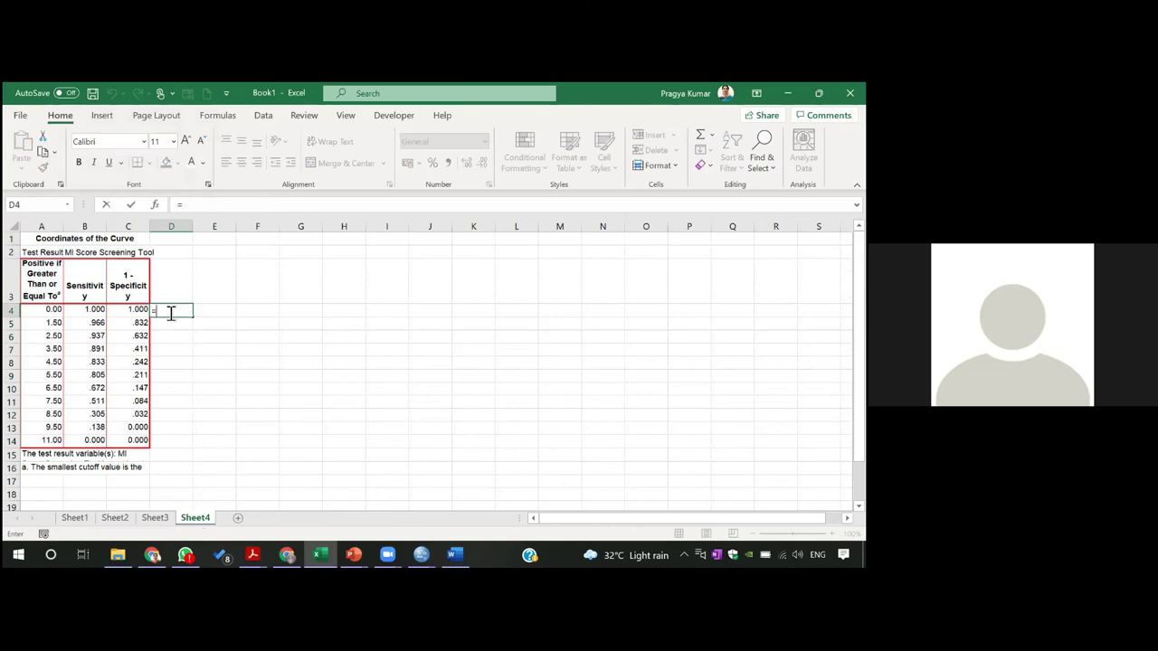
{"action": "left_click", "coordinate": [101, 311]}
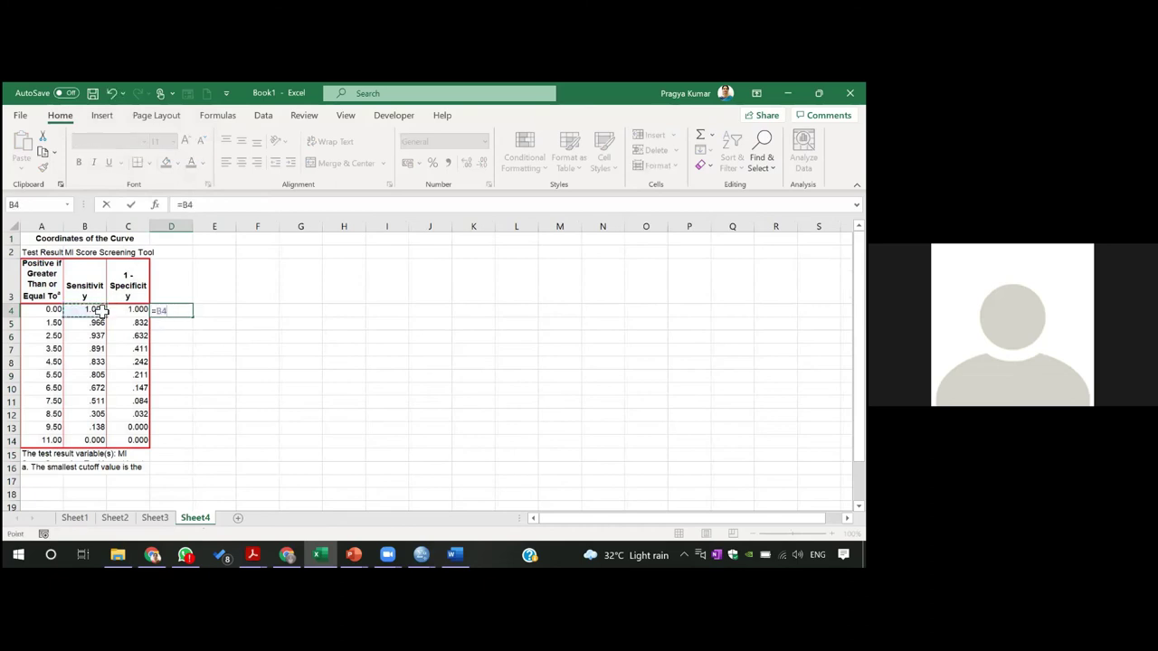
{"action": "type", "text": "-"}
{"action": "left_click", "coordinate": [140, 312]}
{"action": "key", "text": "Return"}
{"action": "left_click", "coordinate": [171, 311]}
{"action": "double_click", "coordinate": [192, 317]}
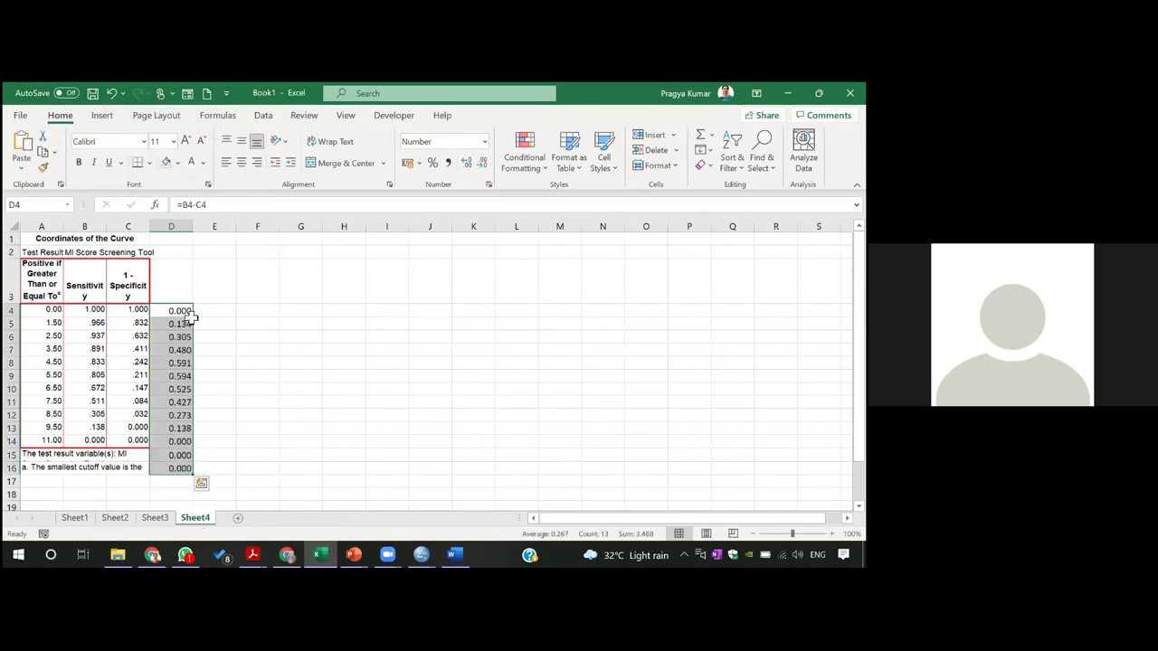
{"action": "left_click", "coordinate": [209, 389]}
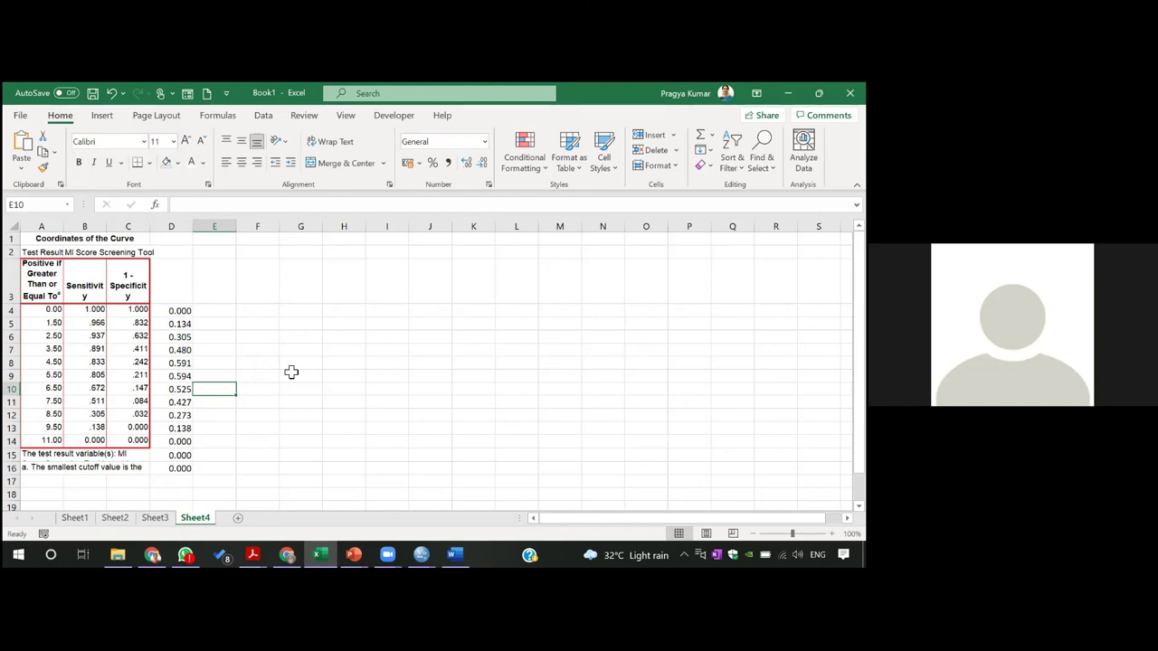
{"action": "left_click", "coordinate": [52, 375]}
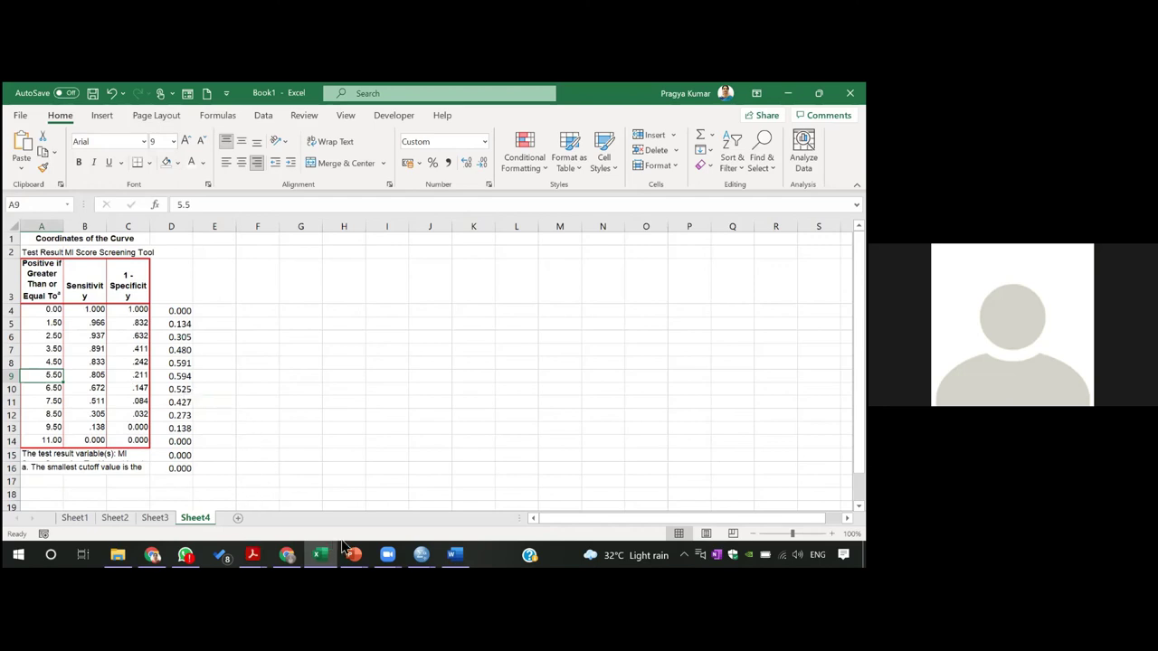
Switch to the ROC_Demo dataset in SPSS, reset Recode into Different Variables, and assign MI_Score to the output variable MIcat.
{"action": "mouse_move", "coordinate": [421, 554]}
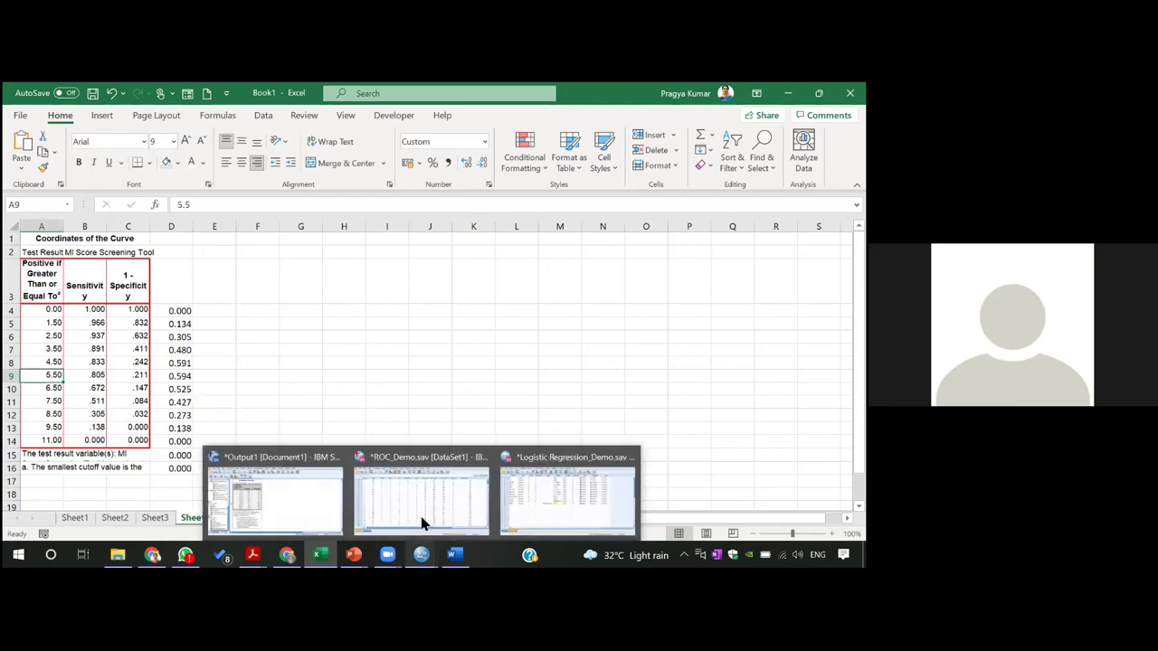
{"action": "left_click", "coordinate": [420, 493]}
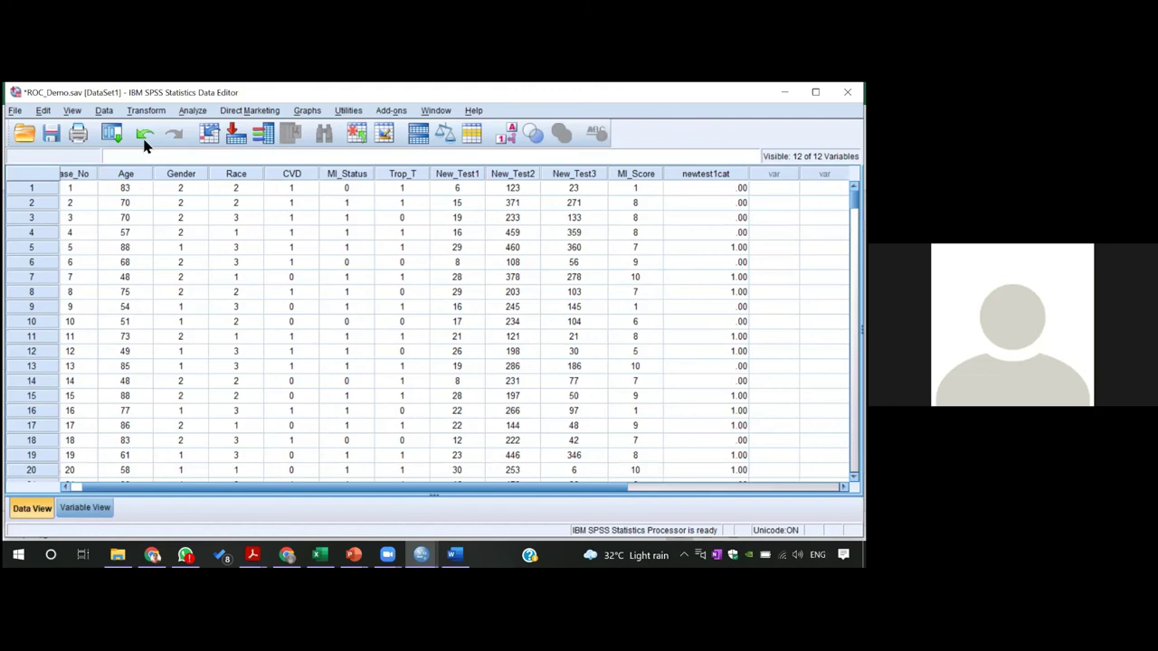
{"action": "left_click", "coordinate": [156, 110]}
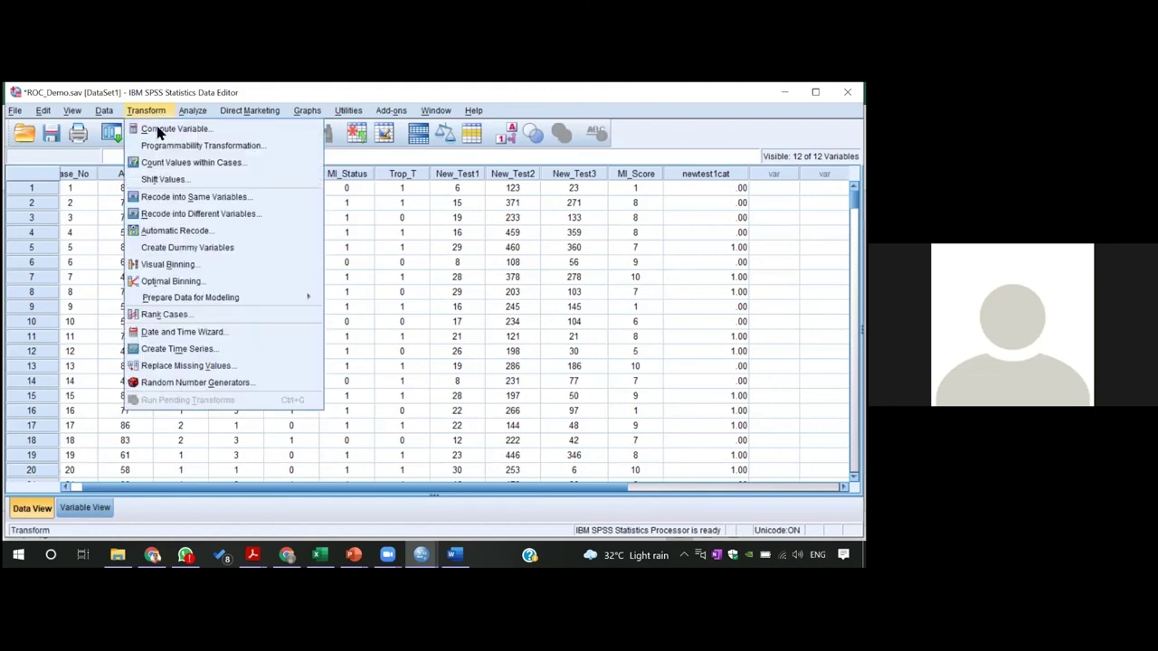
{"action": "left_click", "coordinate": [175, 213]}
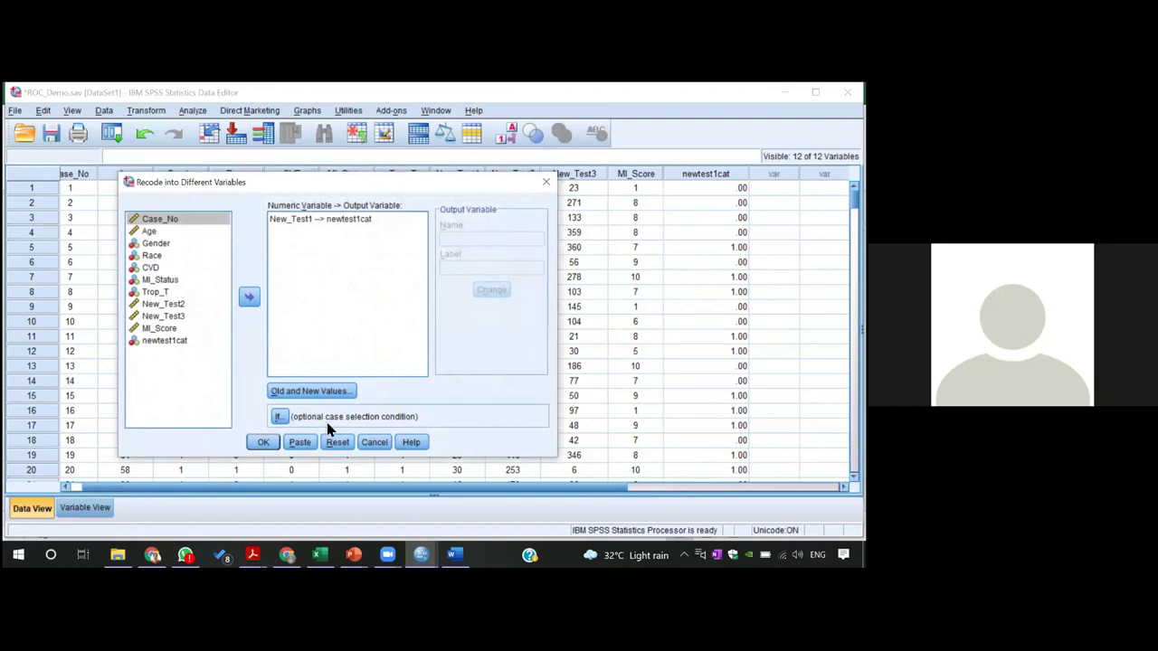
{"action": "left_click", "coordinate": [333, 442]}
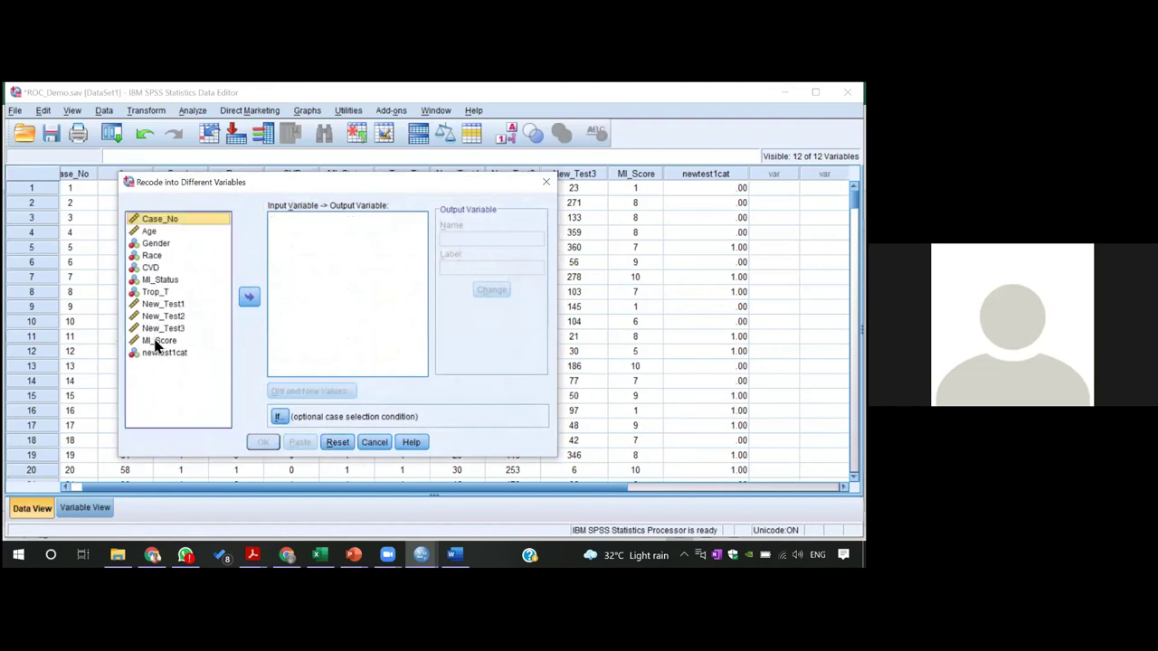
{"action": "left_click", "coordinate": [176, 340]}
{"action": "left_click", "coordinate": [247, 297]}
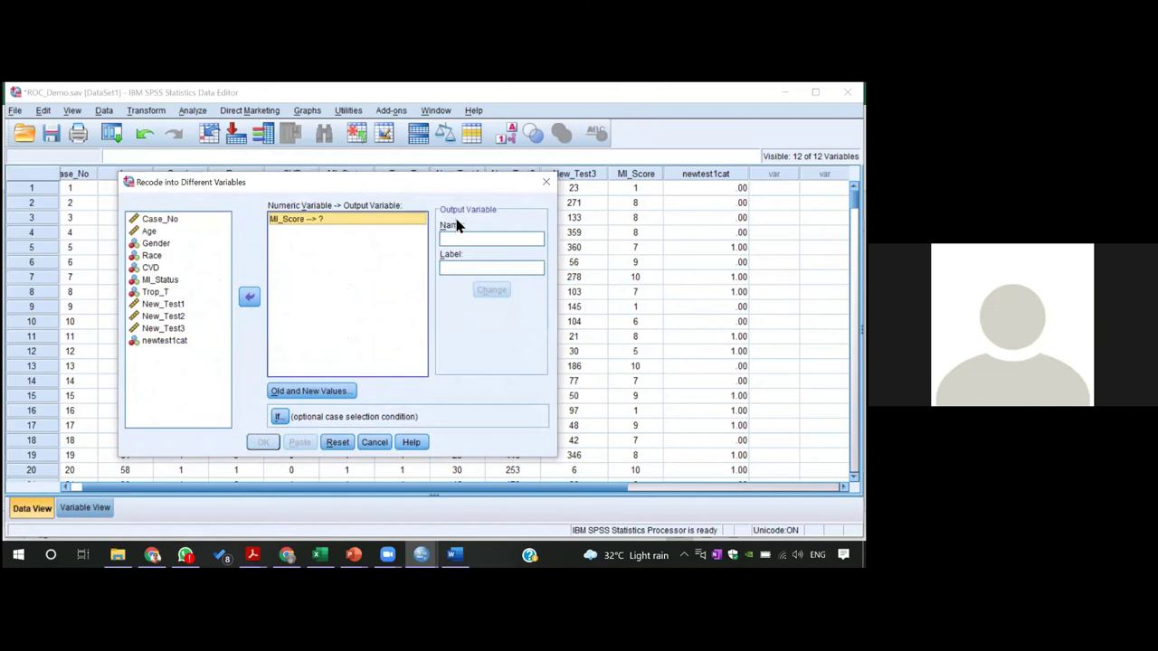
{"action": "left_click", "coordinate": [458, 239]}
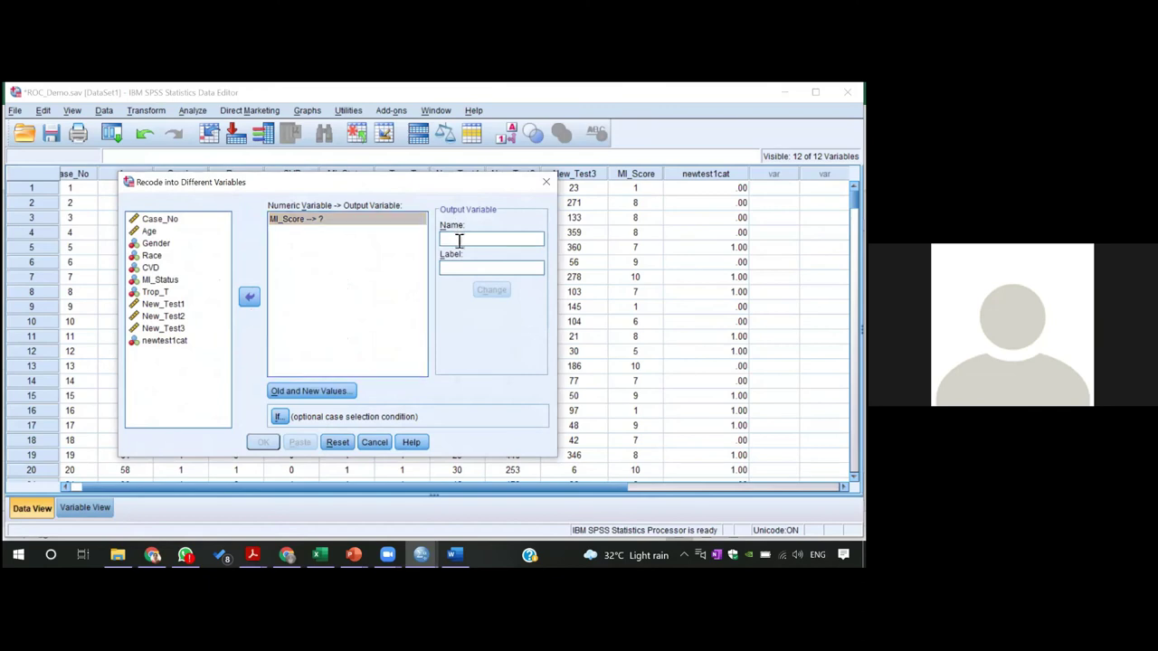
{"action": "type", "text": "MIcat"}
{"action": "left_click", "coordinate": [490, 291]}
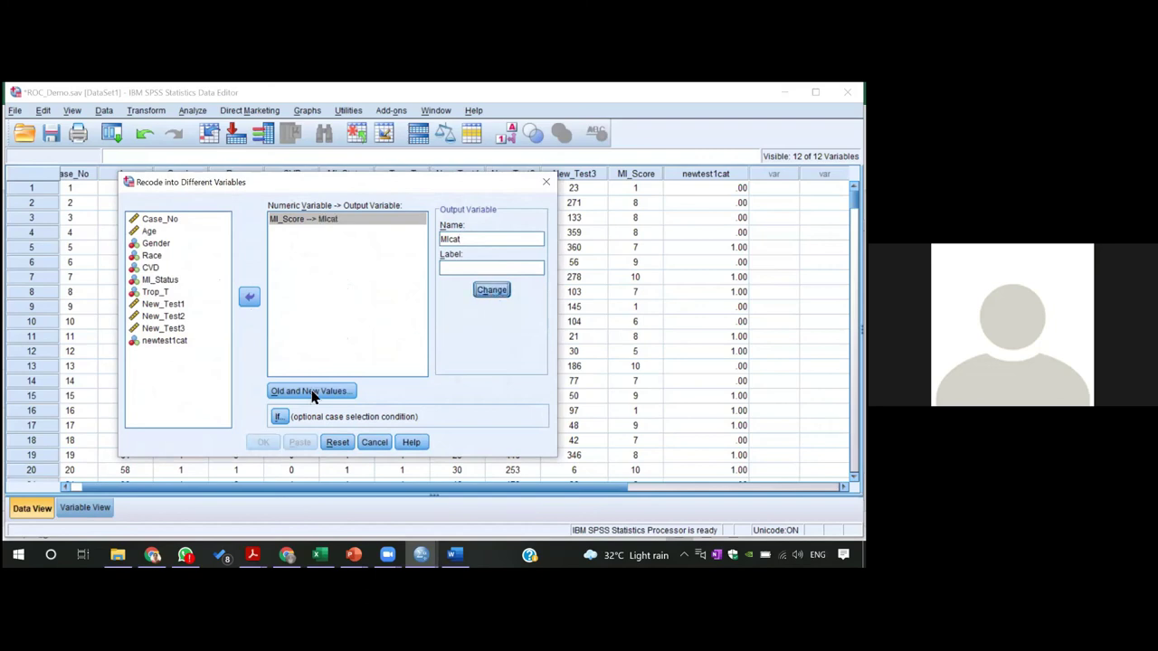
Add a recode rule turning MI_Score values from the lowest through 5.4 into 0.
{"action": "left_click", "coordinate": [291, 392]}
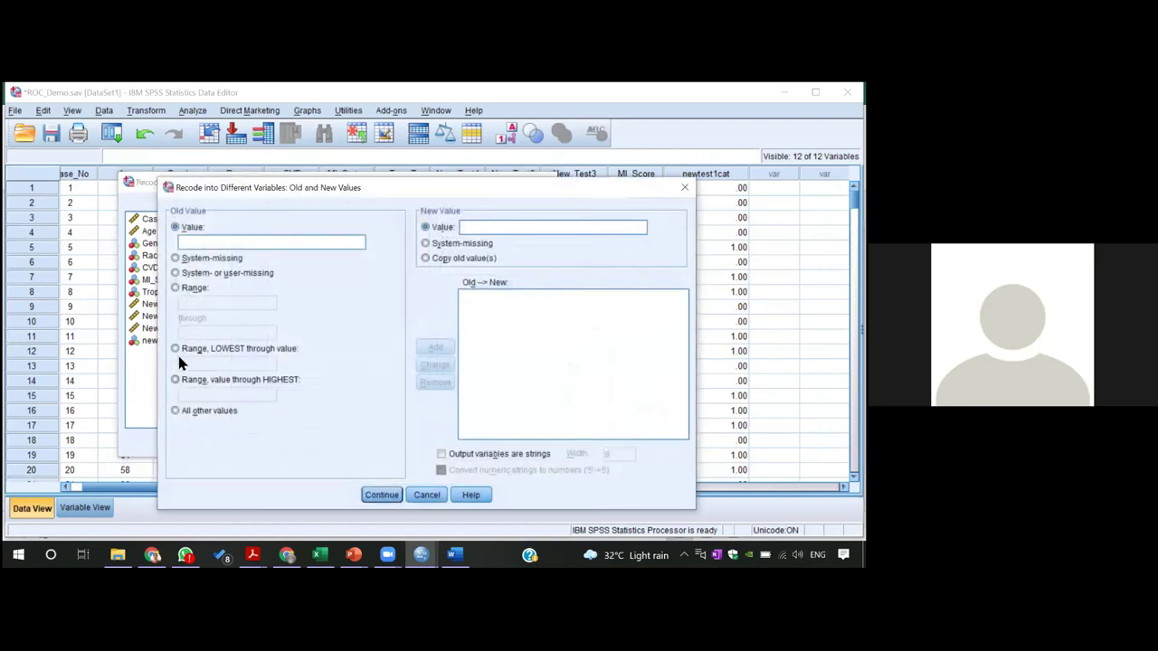
{"action": "left_click", "coordinate": [175, 348]}
{"action": "left_click", "coordinate": [195, 367]}
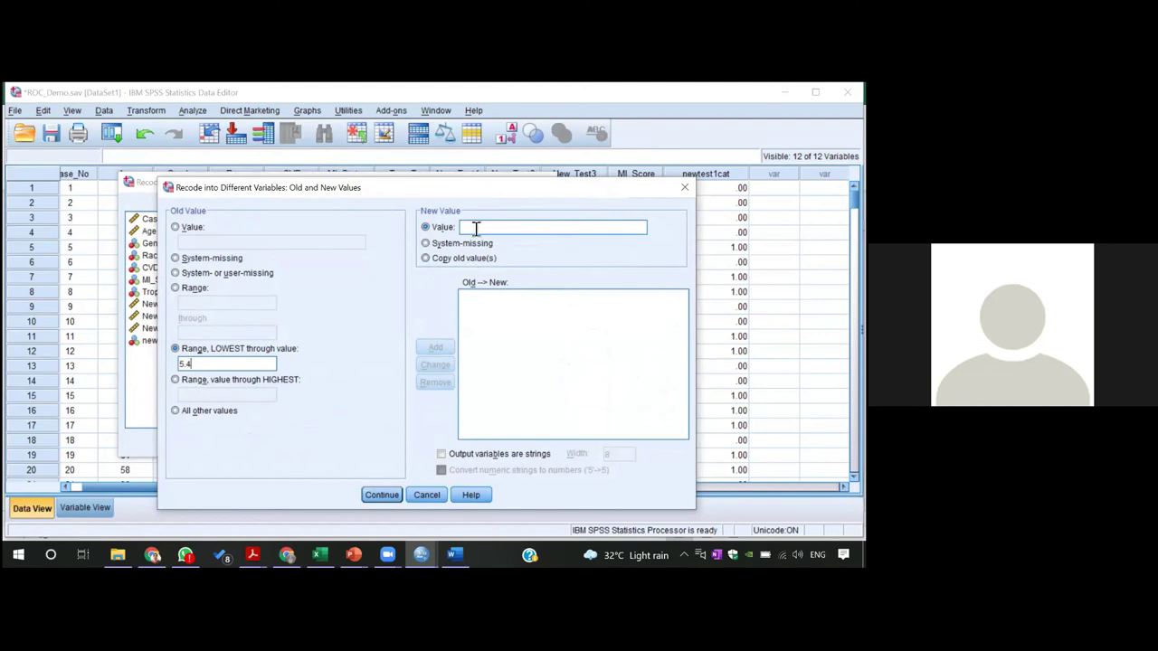
{"action": "type", "text": "0"}
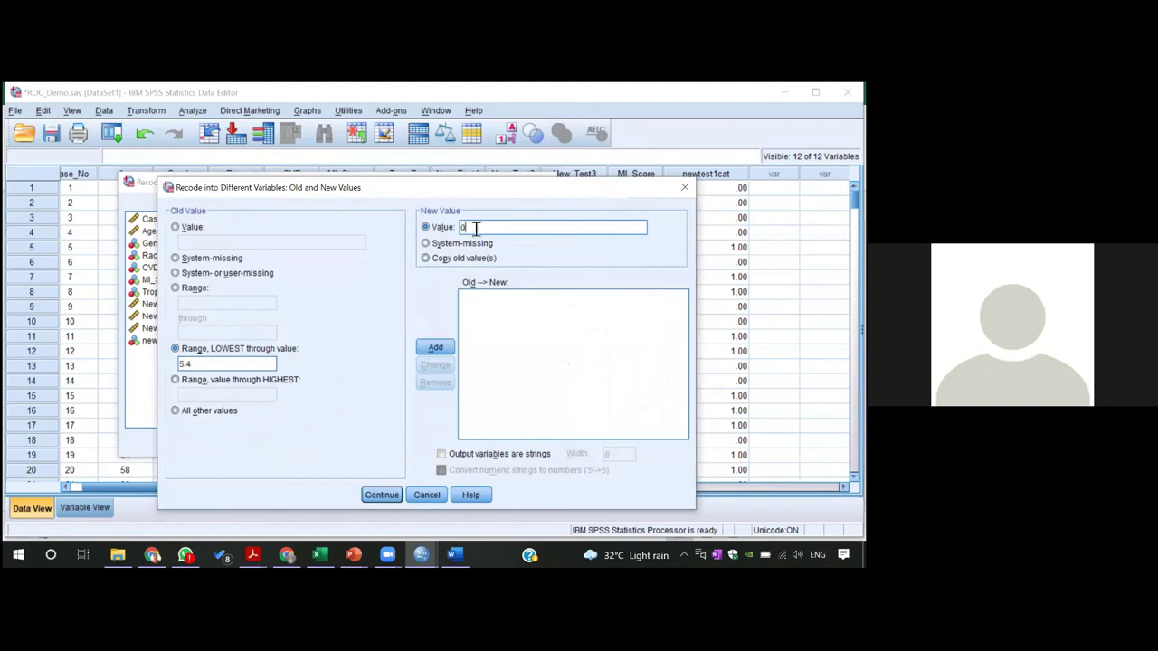
{"action": "left_click", "coordinate": [436, 347]}
Add a recode rule turning MI_Score values from 5.5 through the highest into 1.
{"action": "left_click", "coordinate": [175, 380]}
{"action": "left_click", "coordinate": [201, 397]}
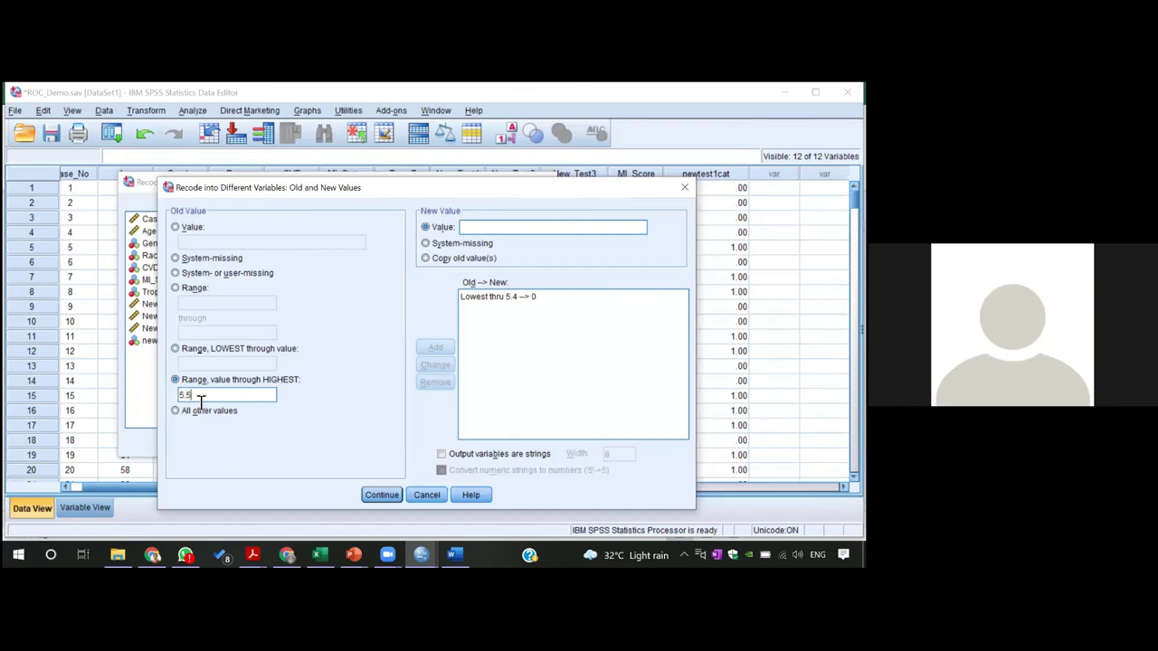
{"action": "left_click", "coordinate": [509, 234]}
{"action": "type", "text": "1"}
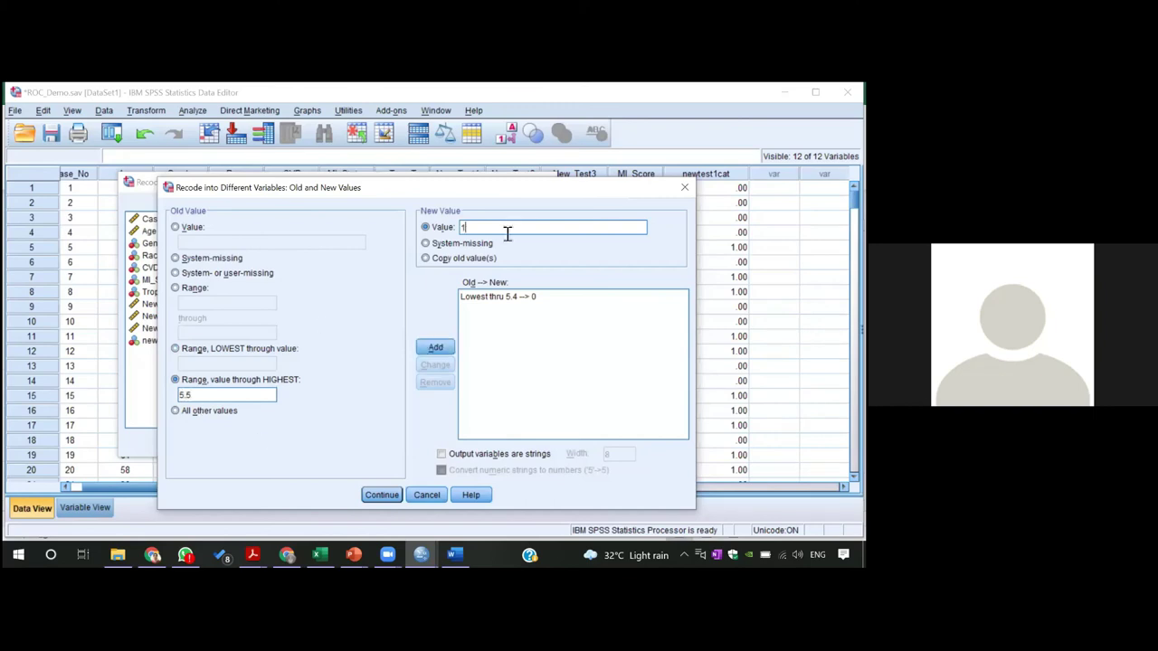
{"action": "left_click", "coordinate": [435, 348]}
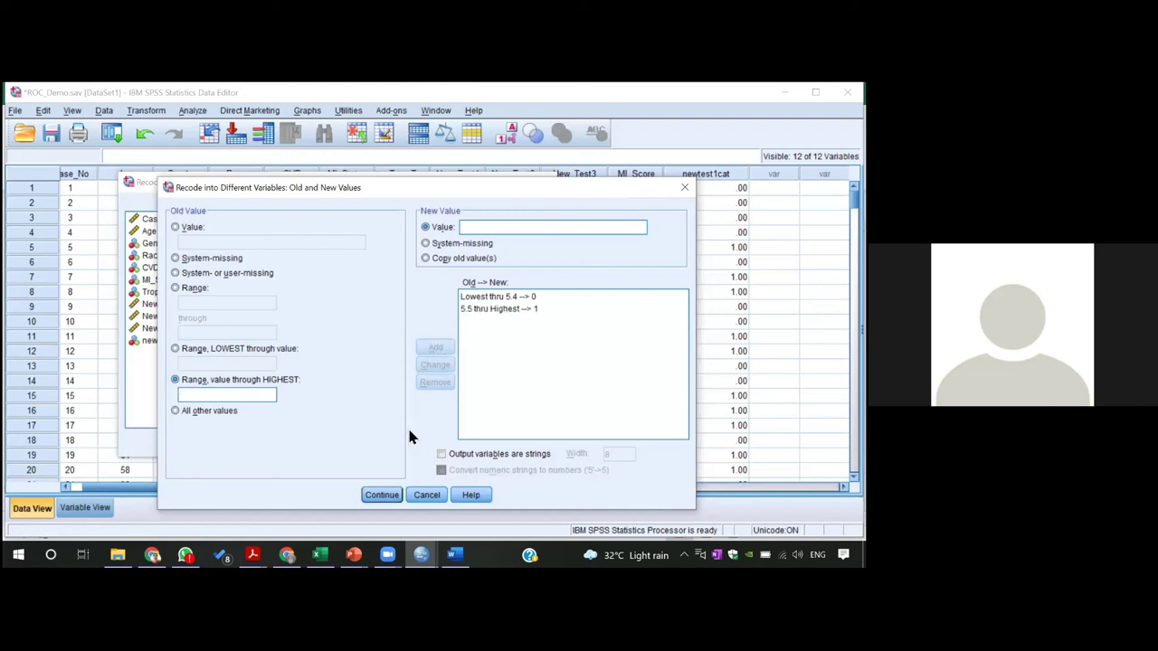
Accept the recode rules, run the recode into MIcat, and return to the ROC_Demo data.
{"action": "left_click", "coordinate": [389, 496]}
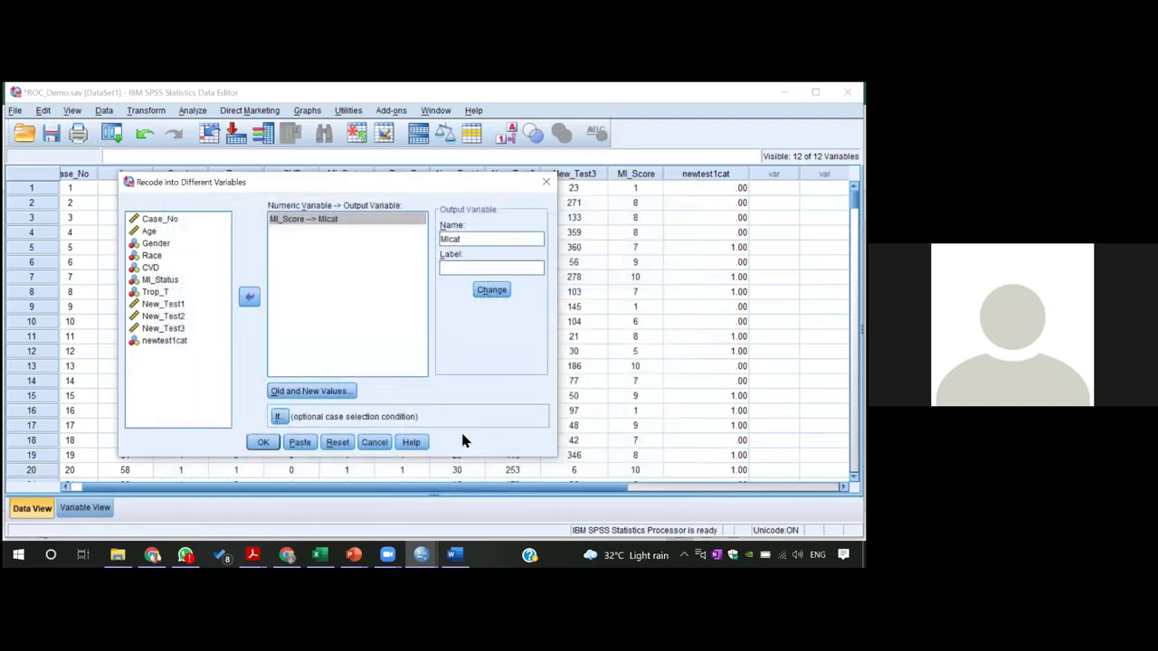
{"action": "left_click", "coordinate": [264, 442]}
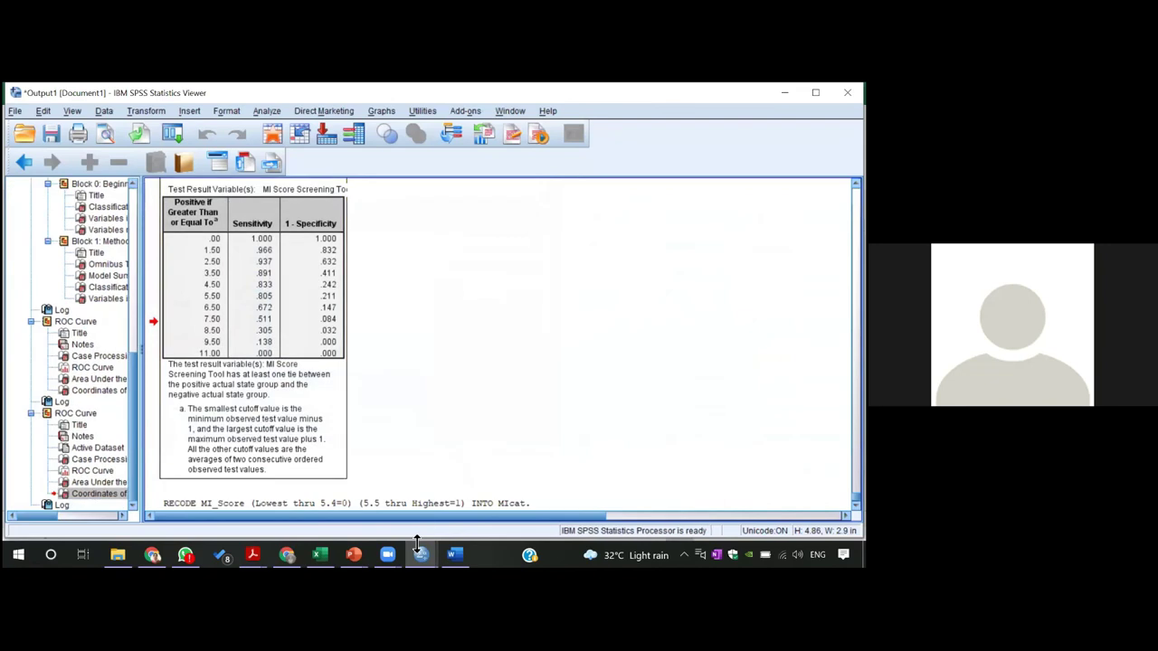
{"action": "mouse_move", "coordinate": [421, 555]}
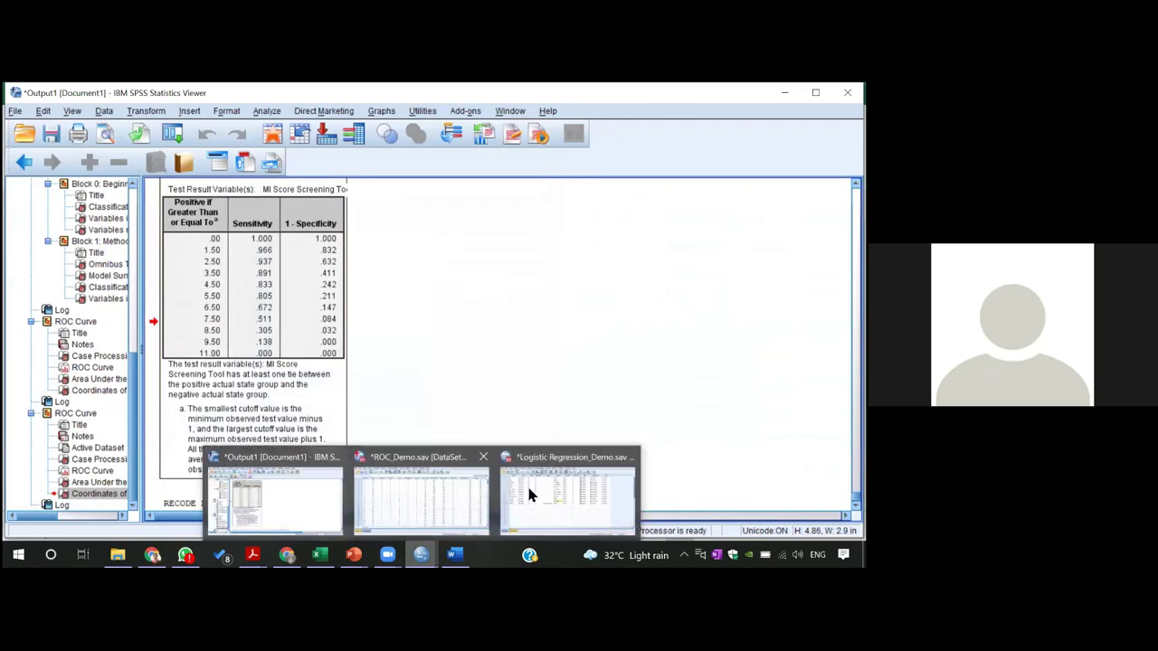
{"action": "left_click", "coordinate": [421, 484]}
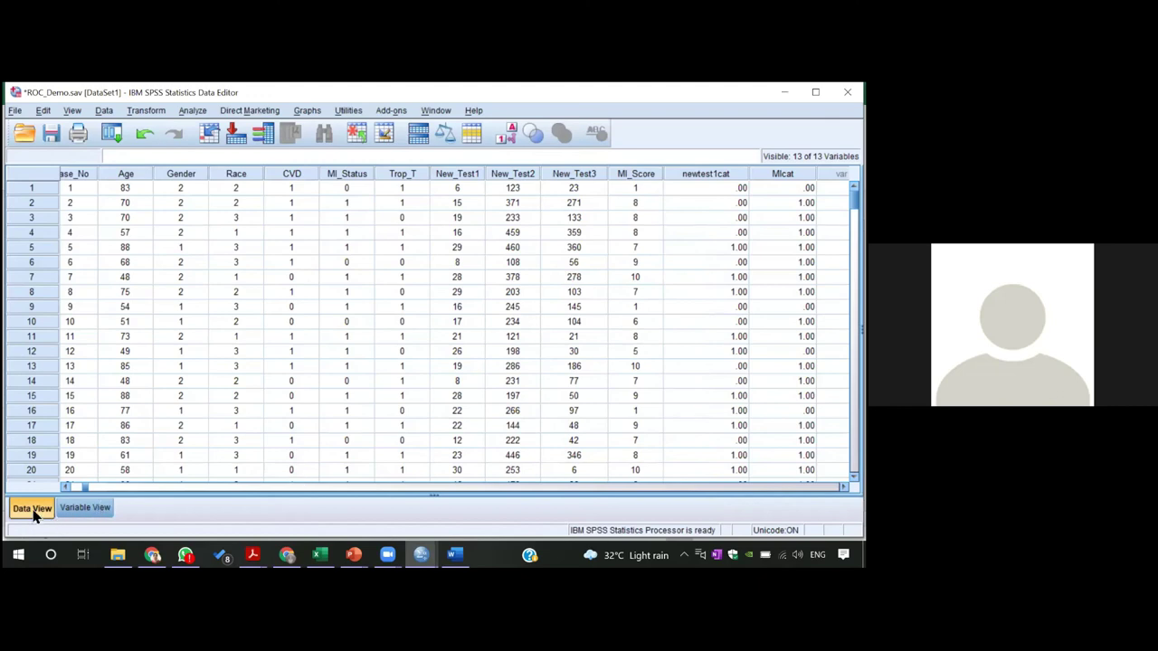
Define value labels for MIcat, with 0 as negative and 1 as positive.
{"action": "left_click", "coordinate": [69, 512]}
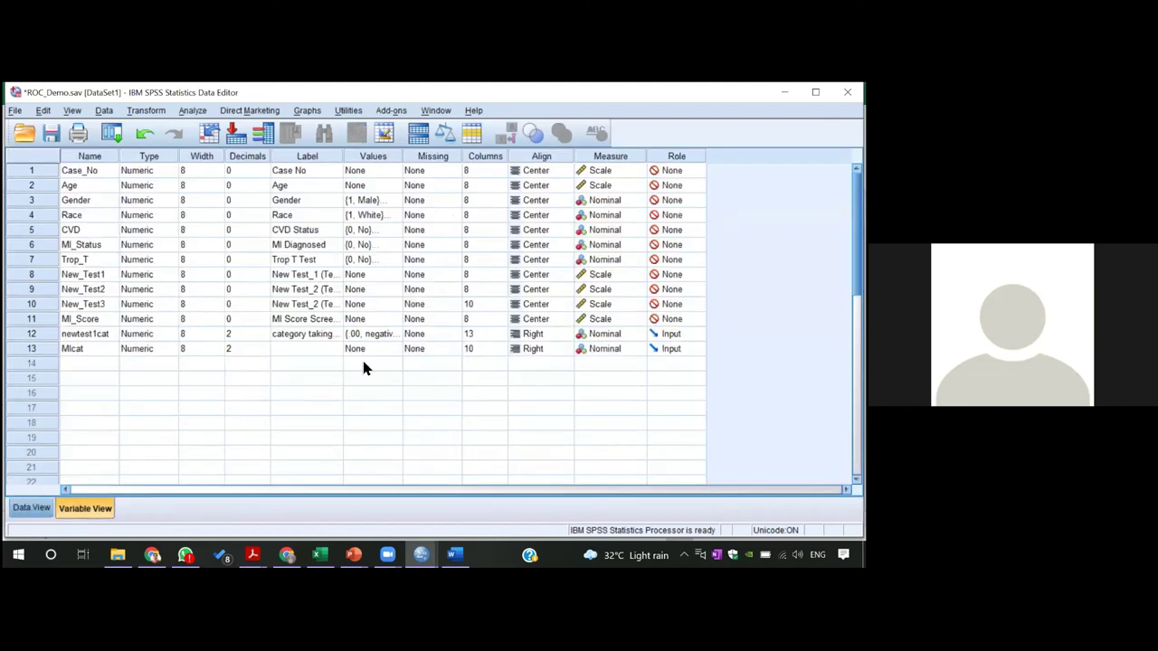
{"action": "left_click", "coordinate": [395, 348]}
{"action": "left_click", "coordinate": [394, 348]}
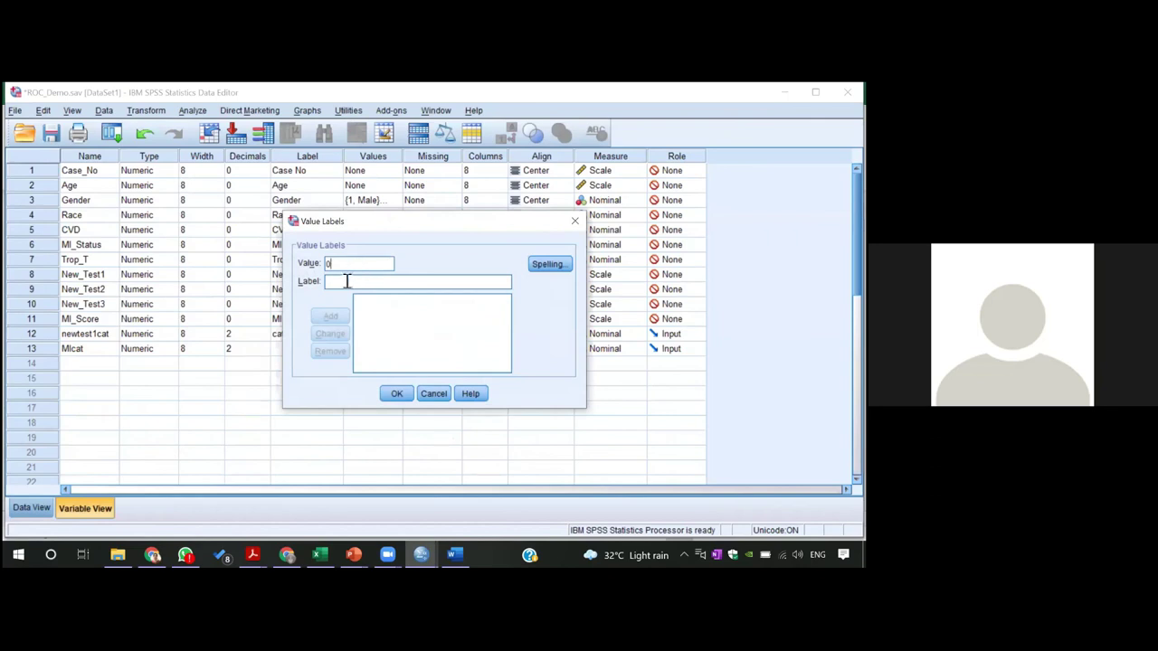
{"action": "type", "text": "ne"}
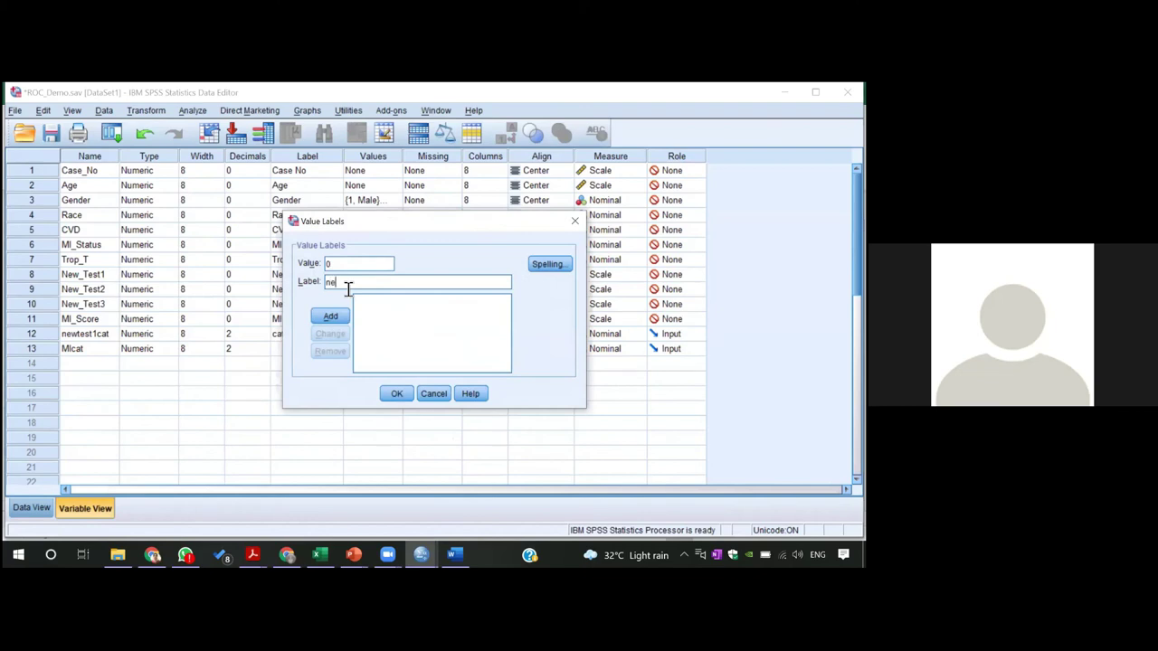
{"action": "type", "text": "gative"}
{"action": "left_click", "coordinate": [331, 316]}
{"action": "left_click", "coordinate": [351, 283]}
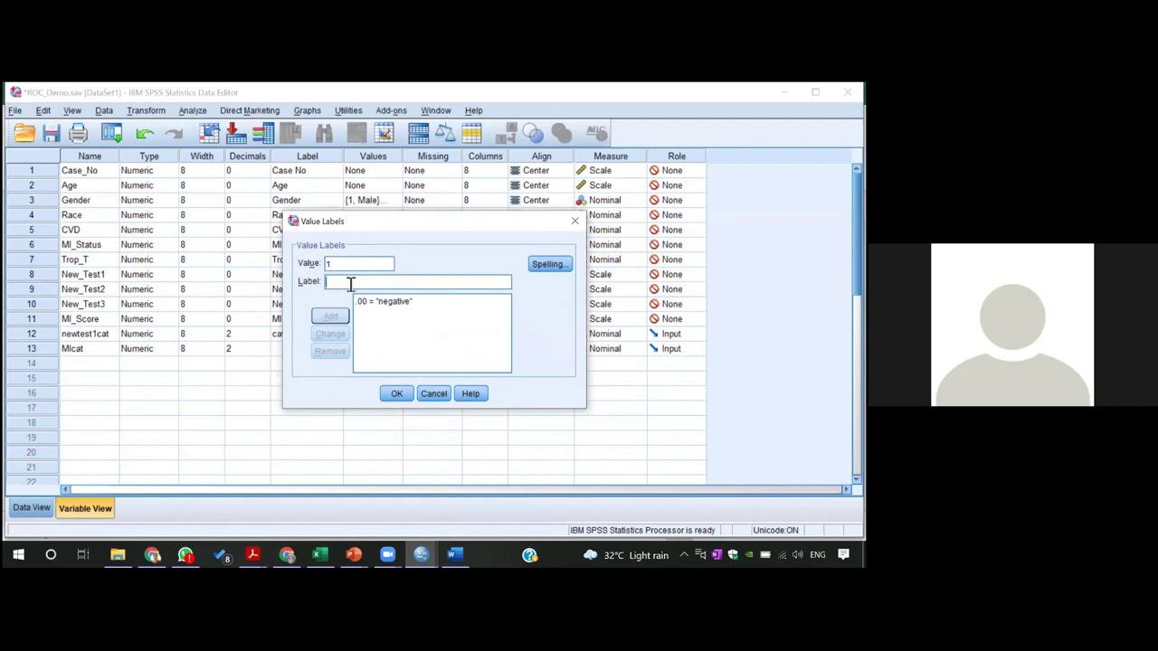
{"action": "type", "text": "positive"}
{"action": "left_click", "coordinate": [342, 316]}
{"action": "left_click", "coordinate": [401, 393]}
{"action": "left_click", "coordinate": [193, 111]}
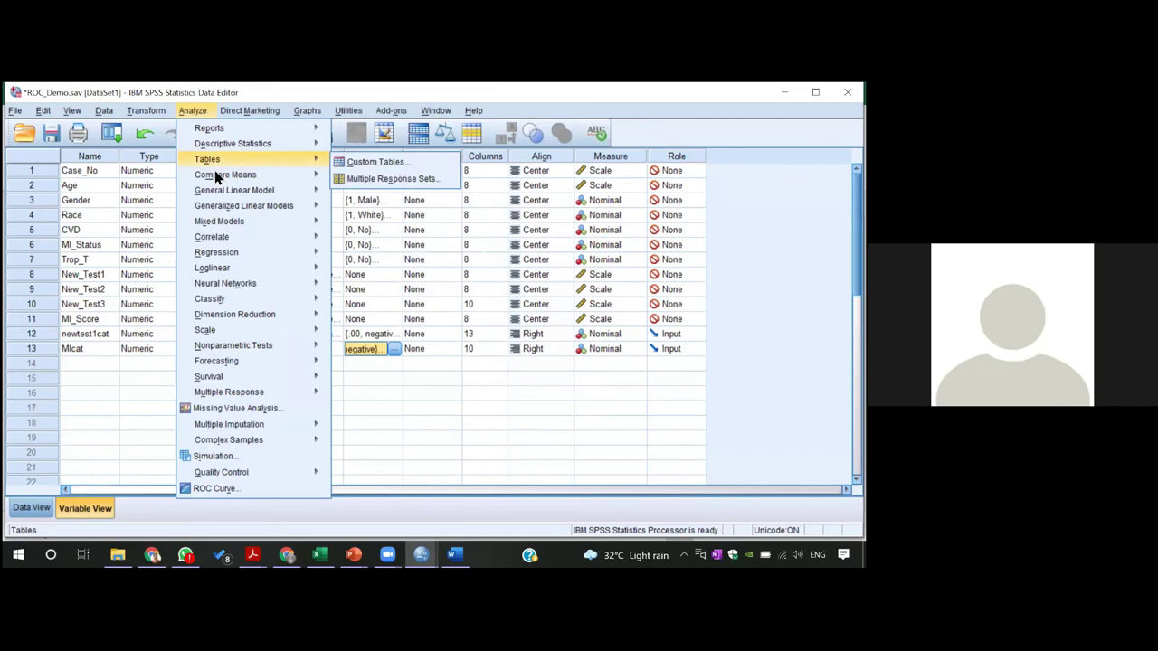
{"action": "key", "text": "Escape"}
{"action": "key", "text": "Escape"}
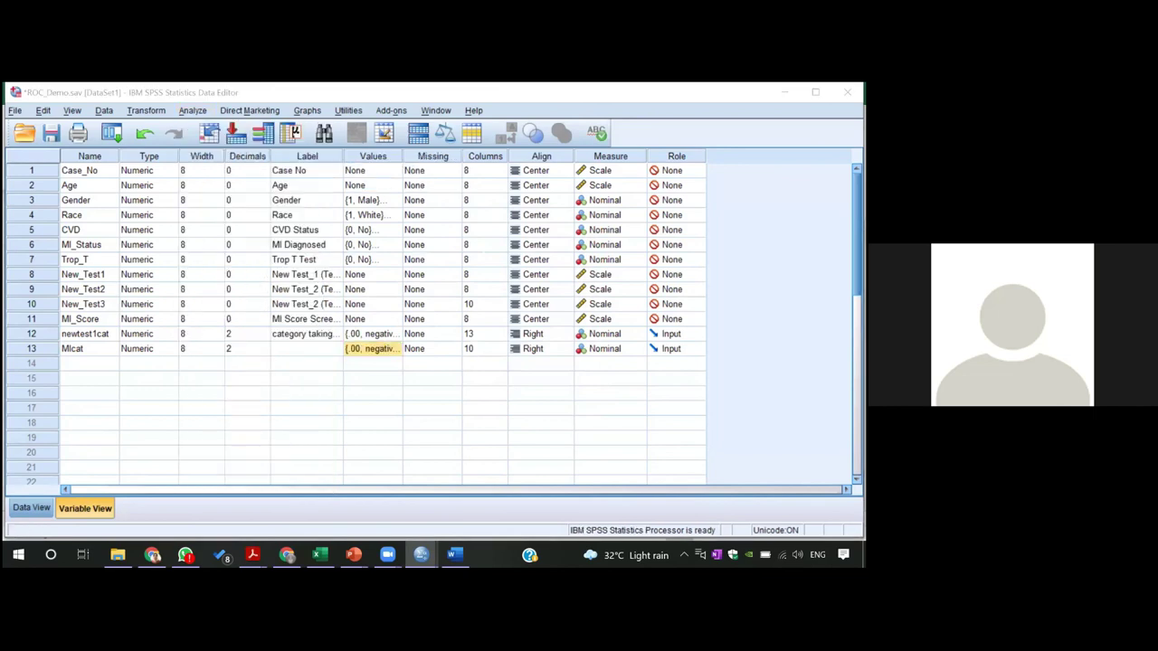
Run a crosstabulation with MIcat replacing newtest1cat as the row variable and MI_Status as the column variable.
{"action": "left_click", "coordinate": [192, 111]}
{"action": "mouse_move", "coordinate": [312, 145]}
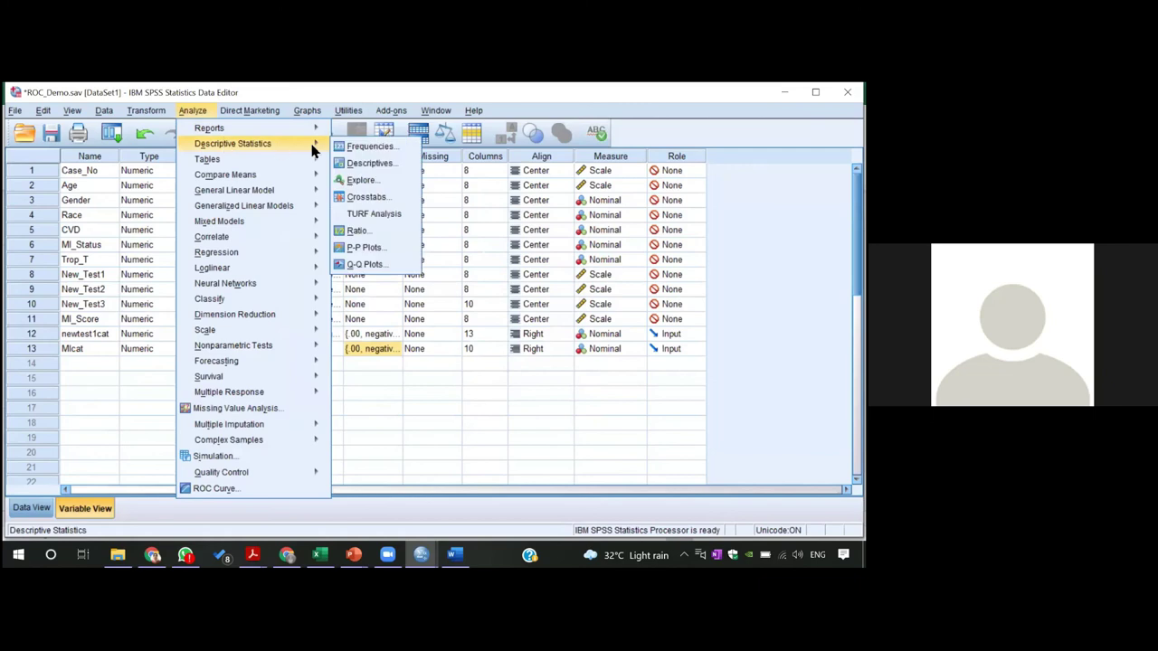
{"action": "left_click", "coordinate": [366, 196]}
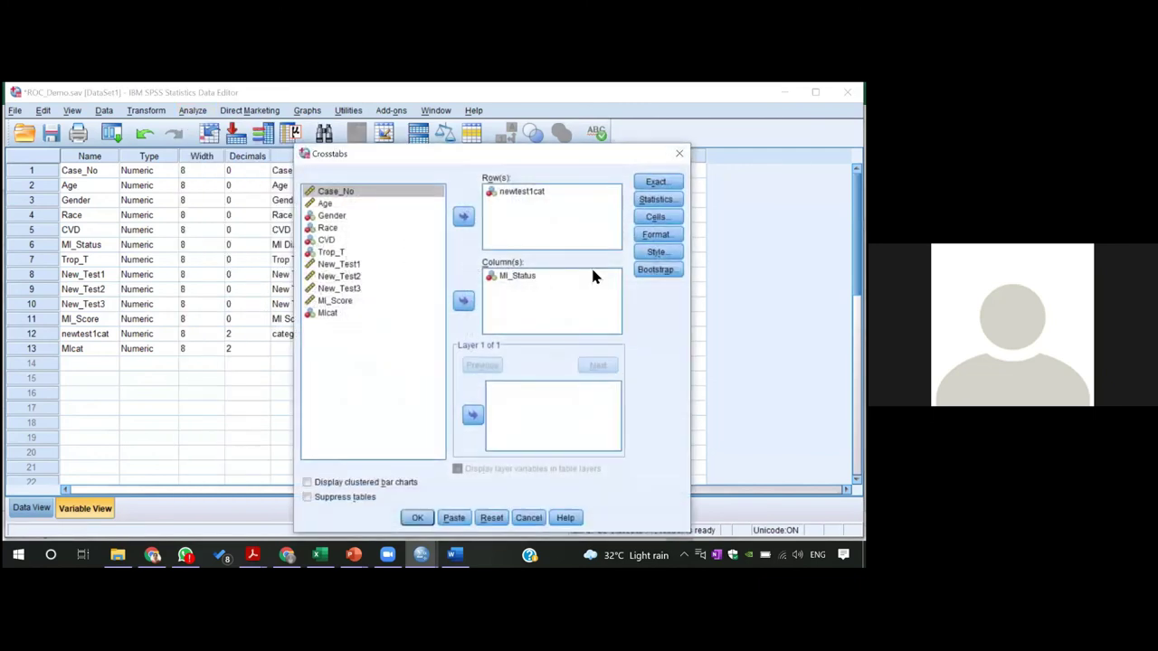
{"action": "left_click", "coordinate": [521, 192]}
{"action": "left_click", "coordinate": [465, 215]}
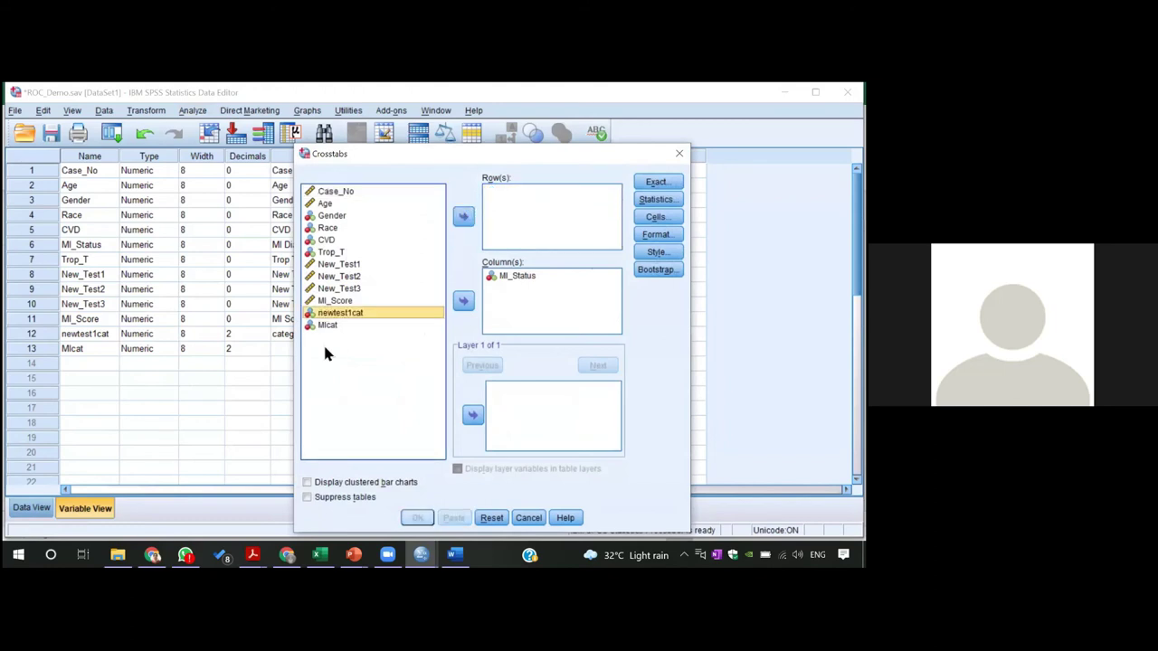
{"action": "left_click", "coordinate": [326, 325]}
{"action": "left_click", "coordinate": [465, 217]}
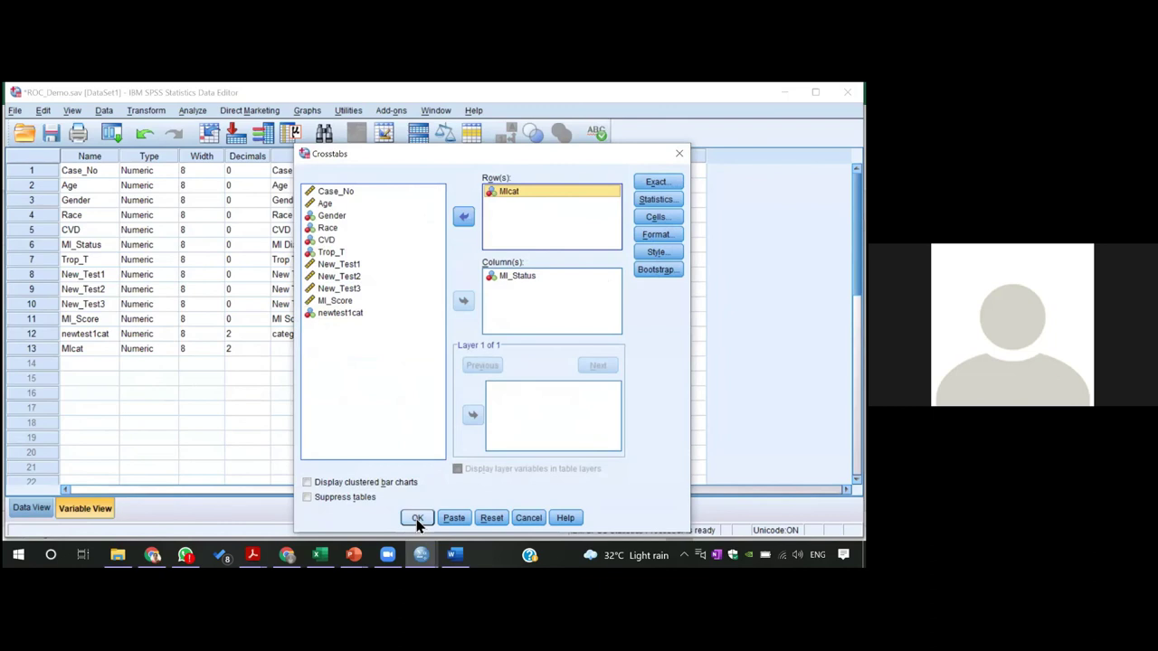
{"action": "left_click", "coordinate": [417, 520]}
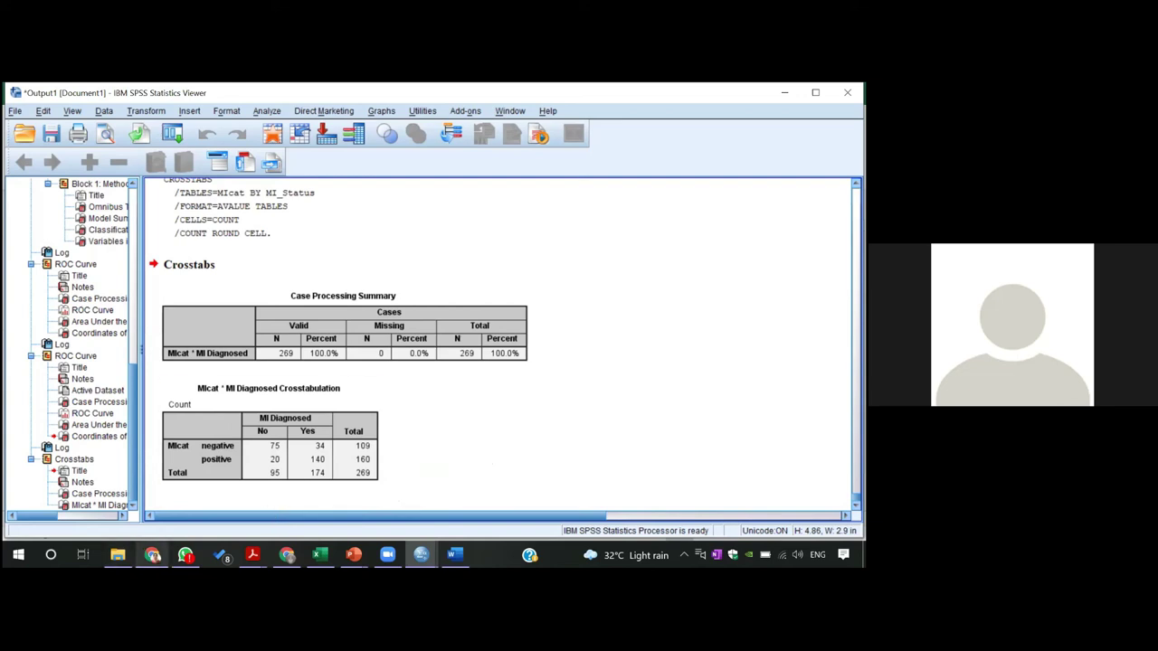
Switch to the ROC Analysis presentation in PowerPoint and review the slides on the two-by-two table, the MedCalc diagnostic test calculator and its estimates.
{"action": "mouse_move", "coordinate": [354, 555]}
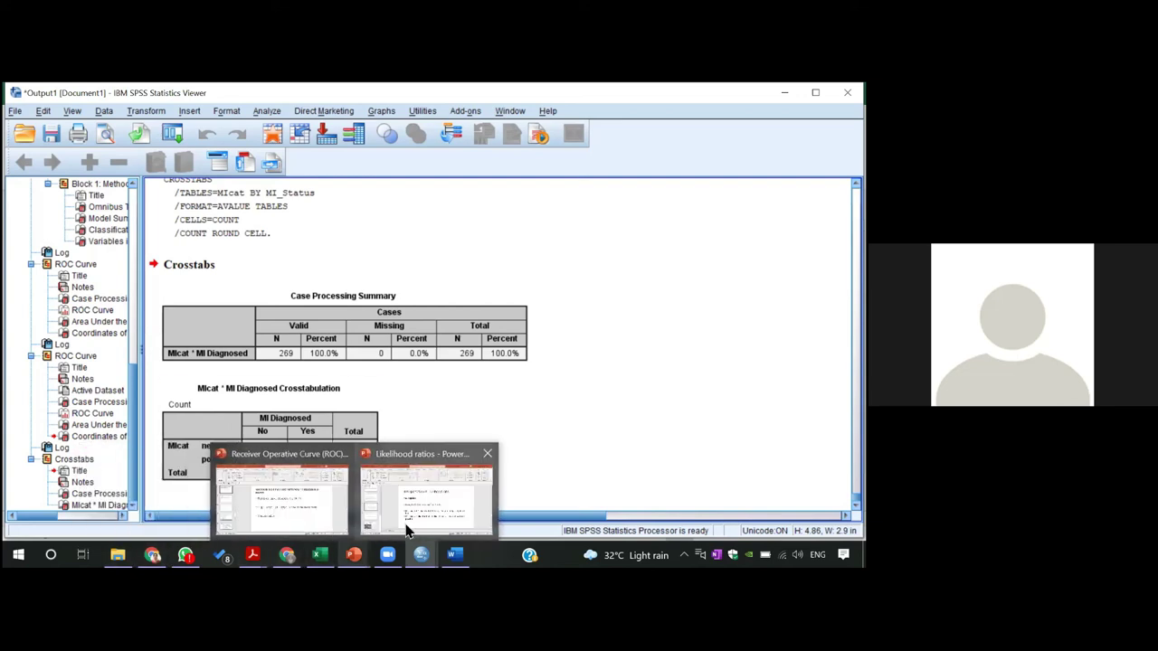
{"action": "left_click", "coordinate": [320, 494]}
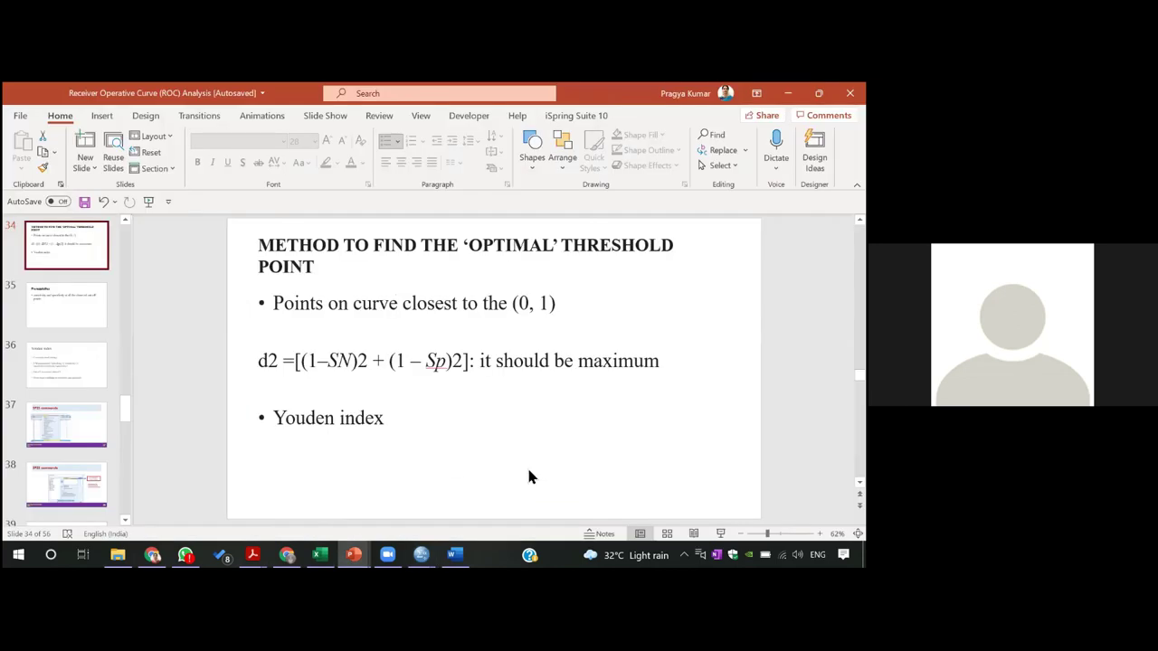
{"action": "left_click_drag", "start_coordinate": [126, 408], "coordinate": [125, 486]}
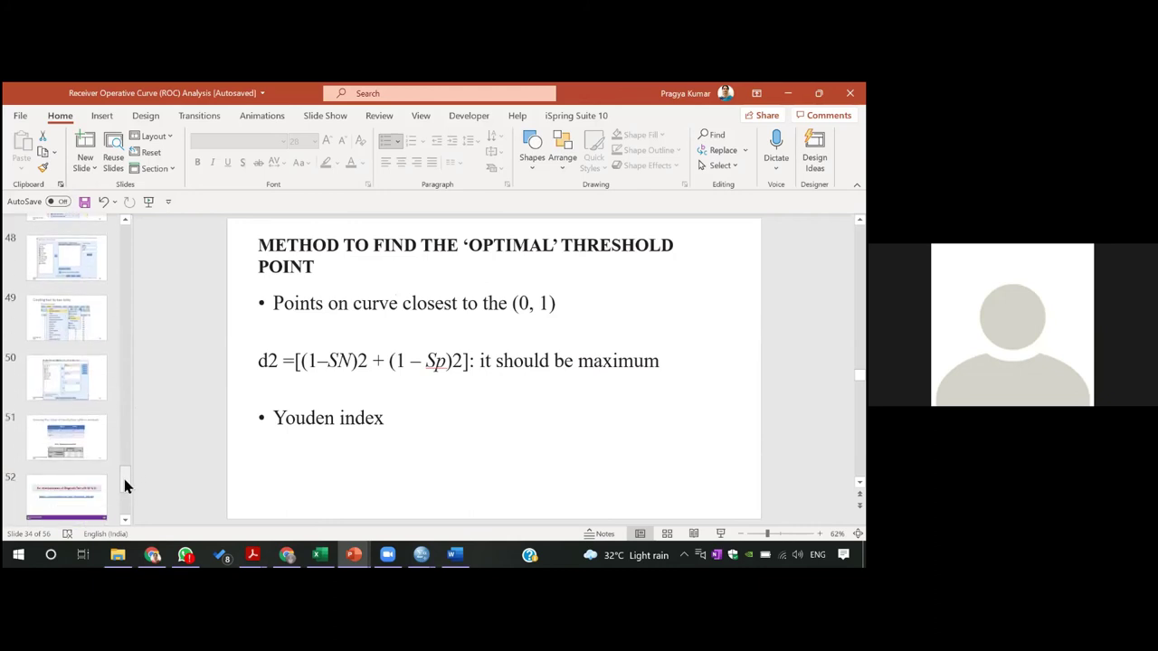
{"action": "left_click", "coordinate": [86, 438]}
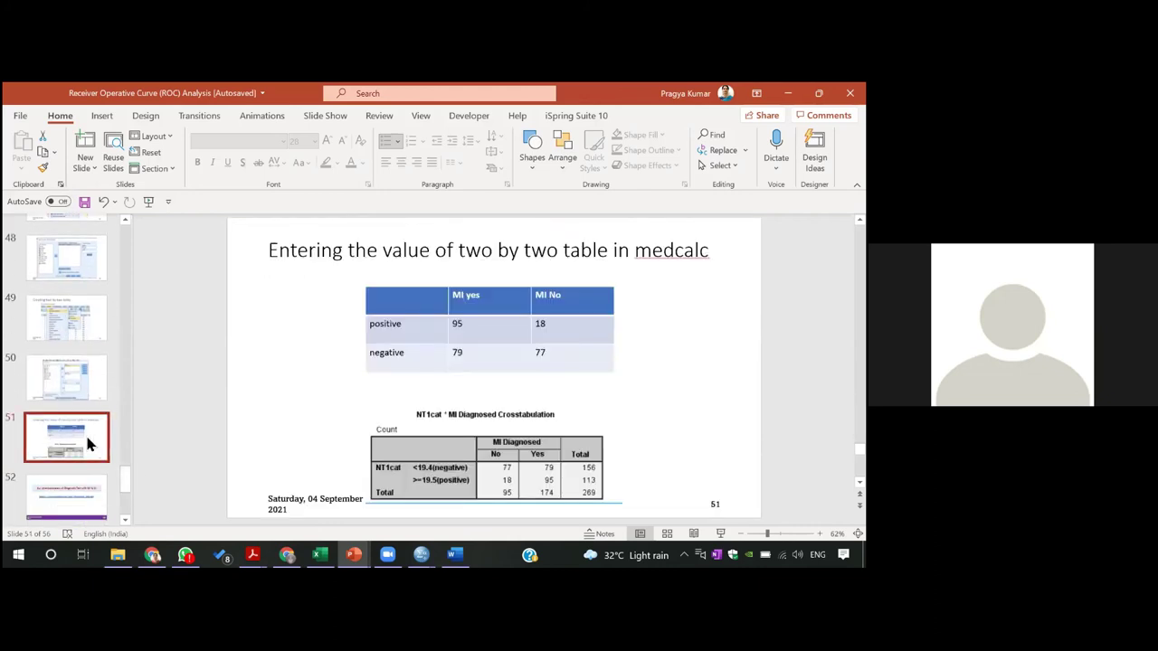
{"action": "key", "text": "Down"}
{"action": "key", "text": "Down"}
{"action": "key", "text": "Up"}
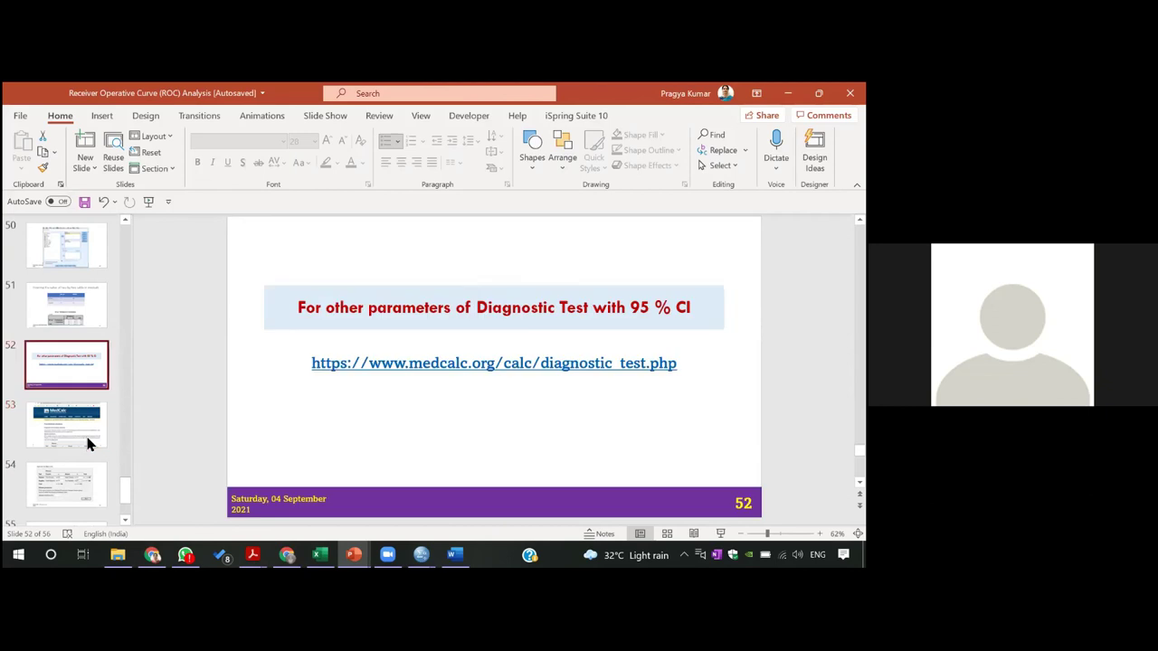
{"action": "scroll", "coordinate": [498, 369], "scroll_direction": "down", "scroll_amount": 2}
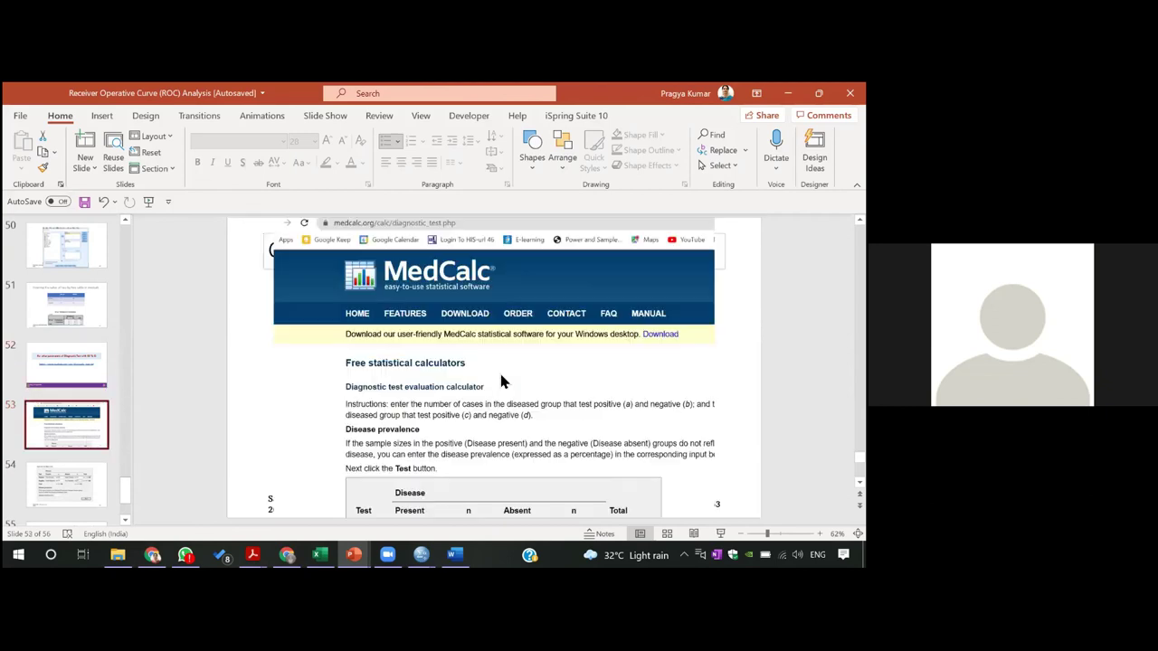
{"action": "scroll", "coordinate": [508, 449], "scroll_direction": "down", "scroll_amount": 1}
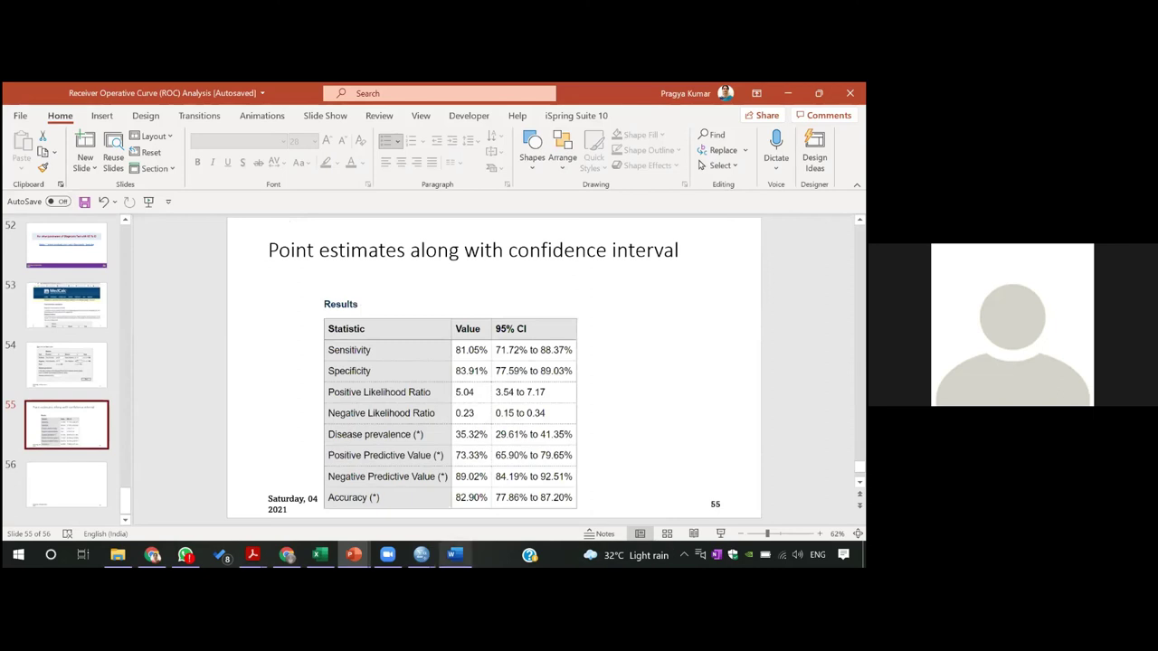
Switch to the Demo Sheet_ROC Analysis document in Word and close Document Recovery, keeping the recovered files for viewing later.
{"action": "mouse_move", "coordinate": [455, 554]}
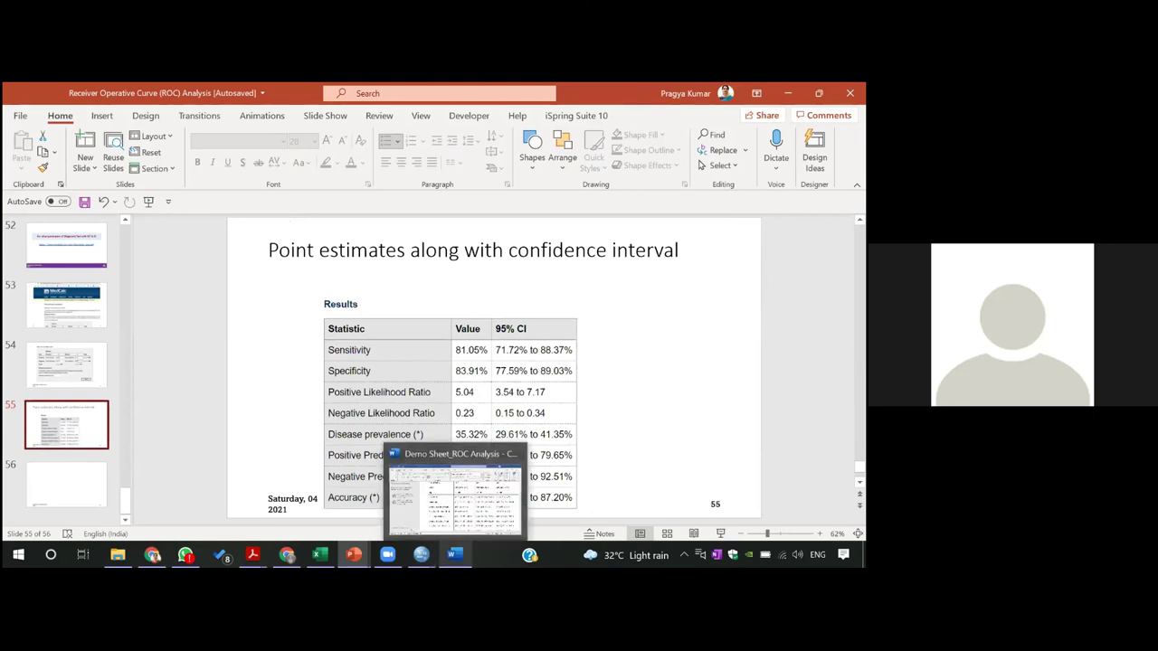
{"action": "left_click", "coordinate": [453, 523]}
{"action": "left_click", "coordinate": [157, 510]}
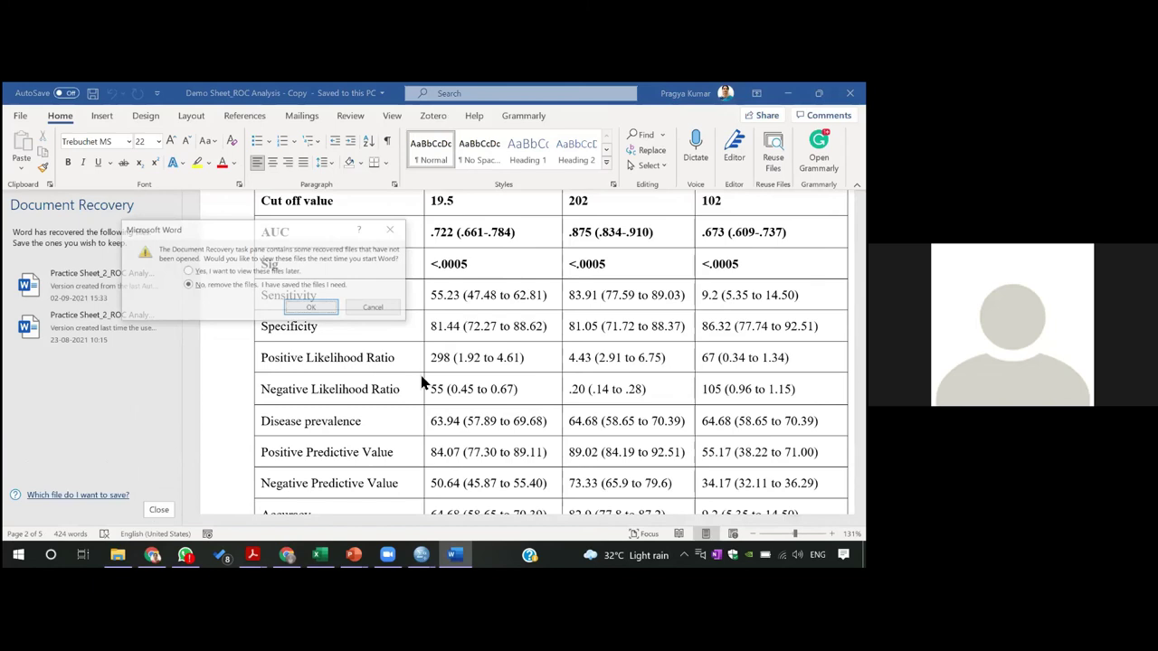
{"action": "left_click", "coordinate": [249, 272]}
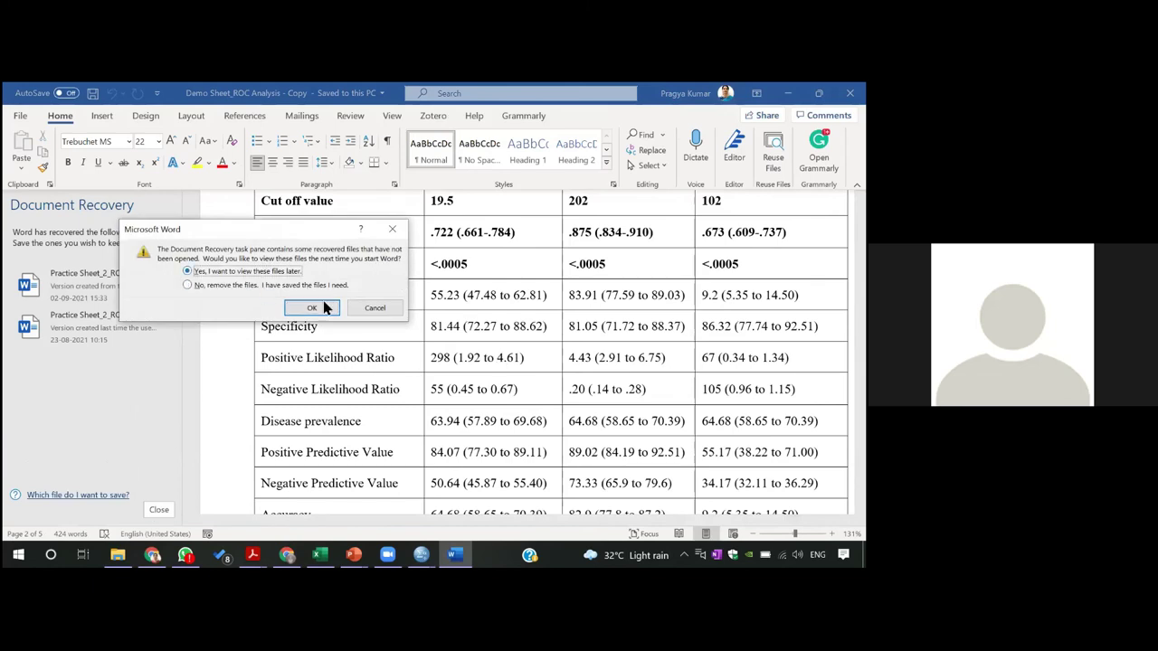
{"action": "left_click", "coordinate": [312, 308]}
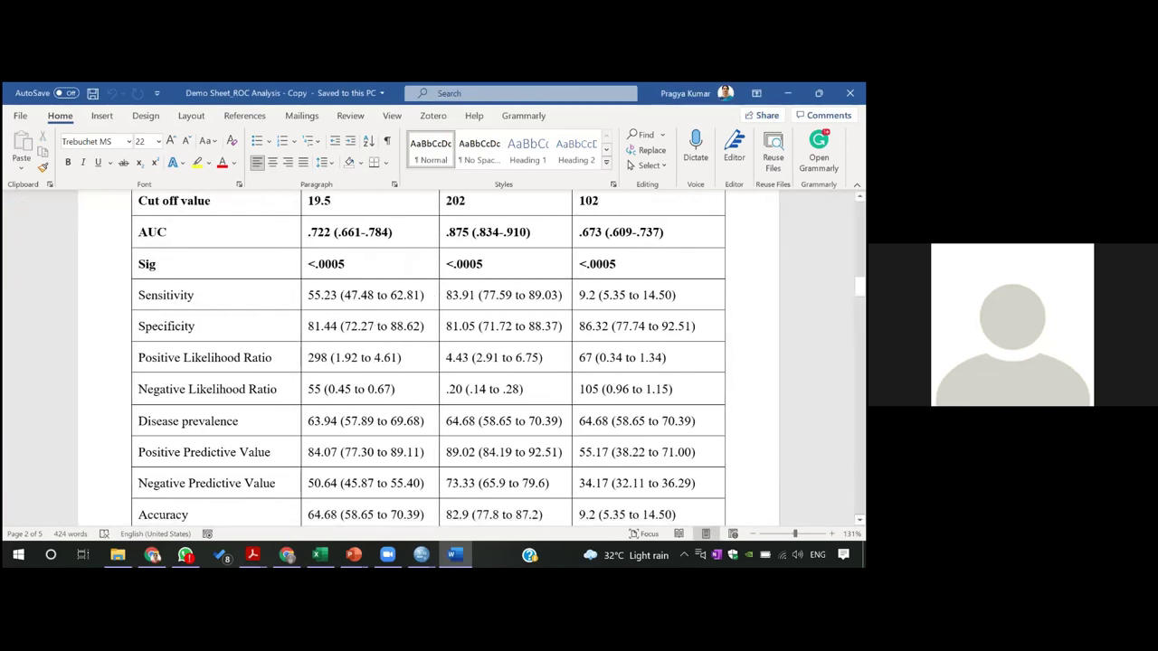
Review the dummy table of test parameters, the ROC curve, the written interpretation and the list of questions in the document.
{"action": "left_click_drag", "start_coordinate": [859, 286], "coordinate": [860, 281]}
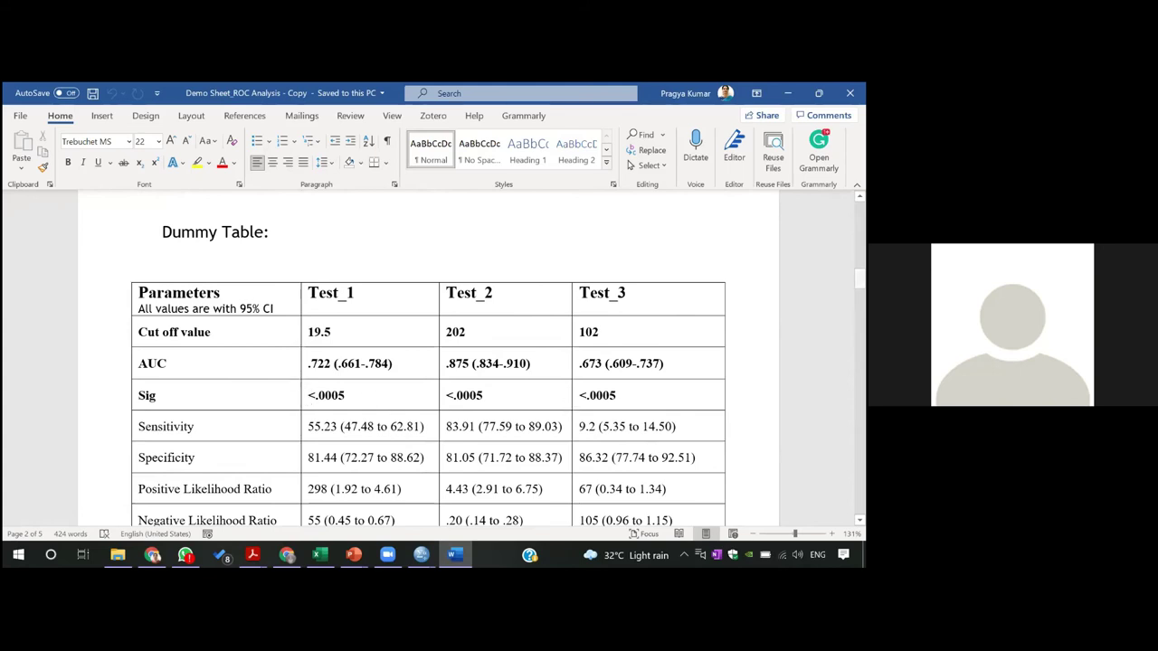
{"action": "scroll", "coordinate": [428, 362], "scroll_direction": "down", "scroll_amount": 4}
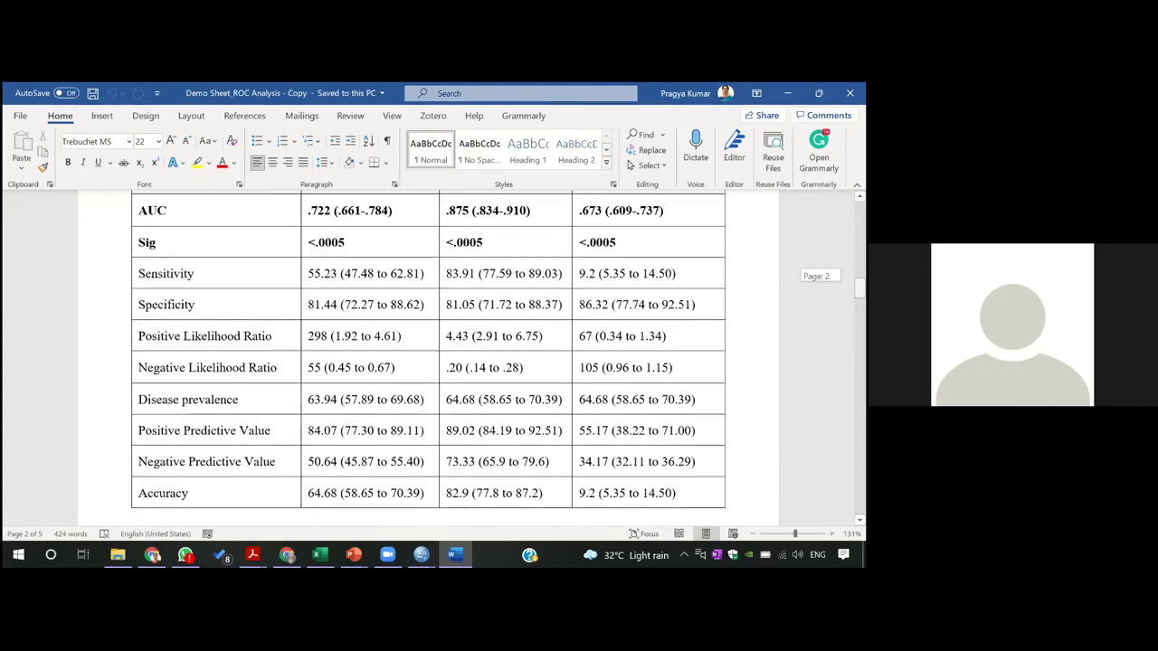
{"action": "scroll", "coordinate": [428, 362], "scroll_direction": "down", "scroll_amount": 7}
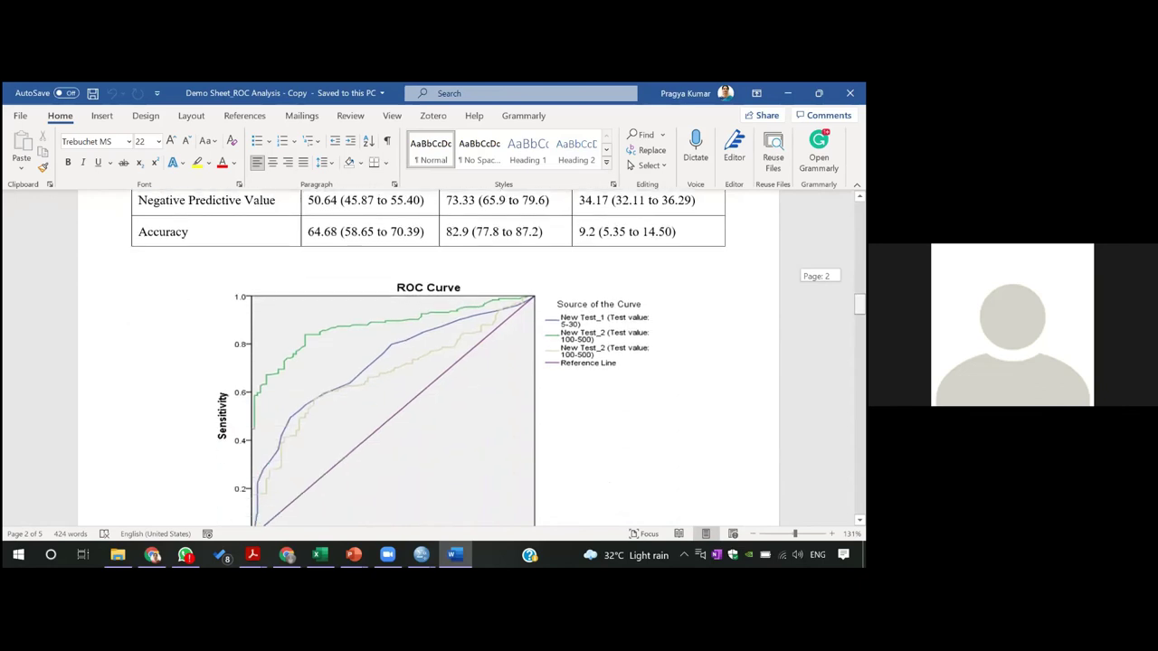
{"action": "scroll", "coordinate": [428, 362], "scroll_direction": "down", "scroll_amount": 12}
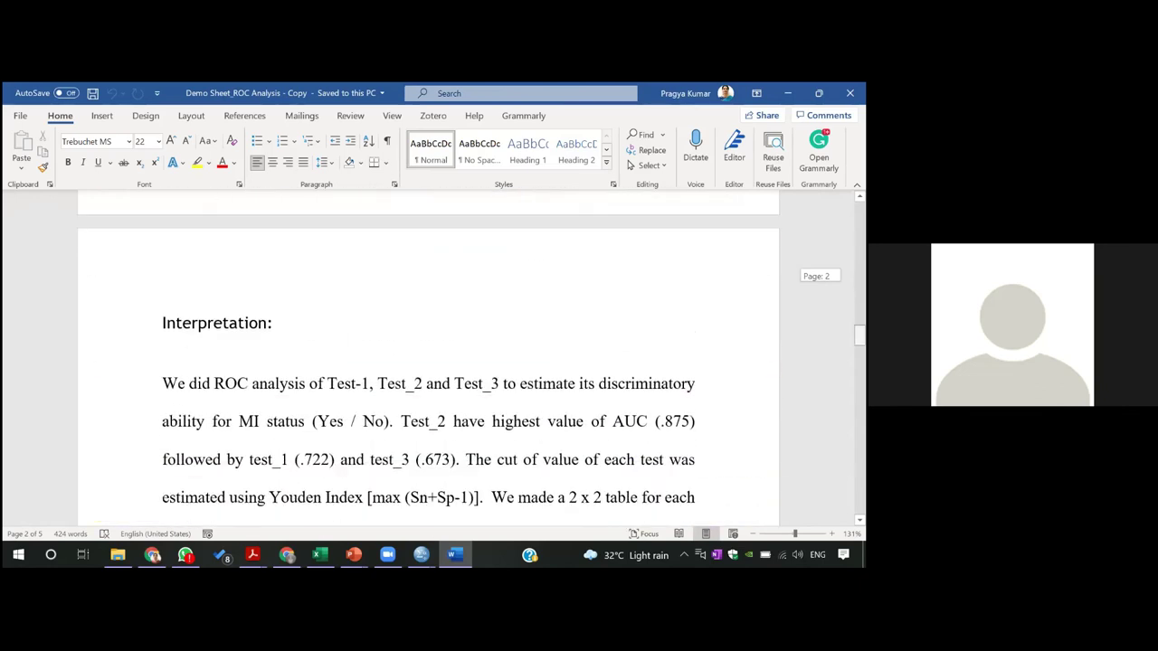
{"action": "scroll", "coordinate": [428, 362], "scroll_direction": "down", "scroll_amount": 2}
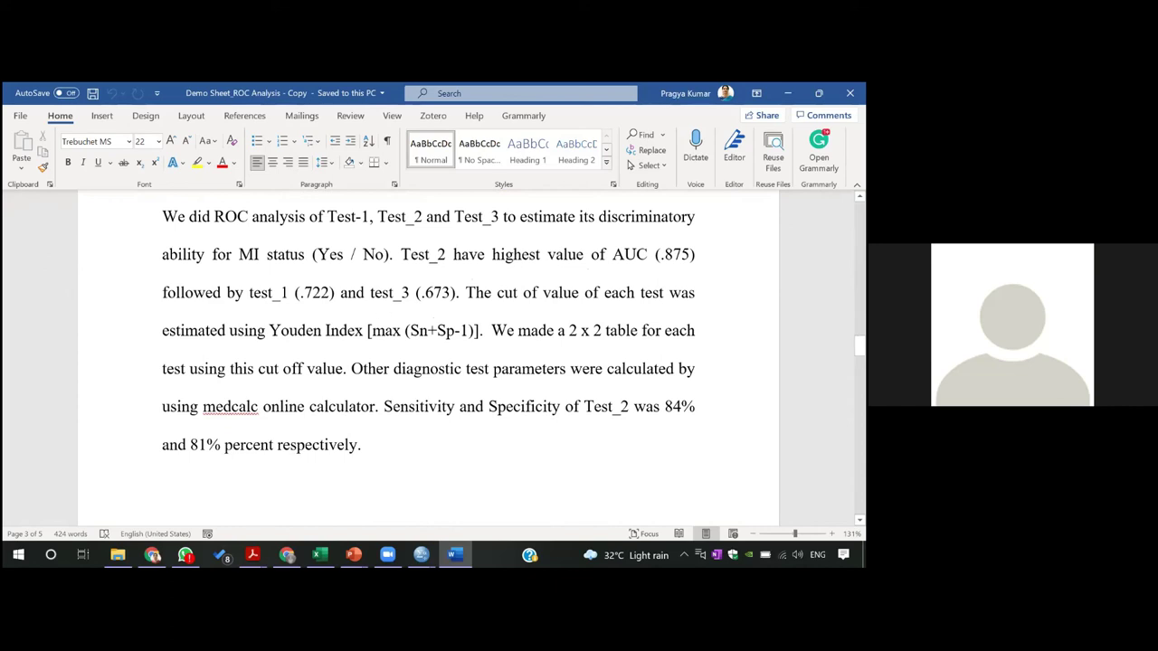
{"action": "scroll", "coordinate": [428, 359], "scroll_direction": "up", "scroll_amount": 10}
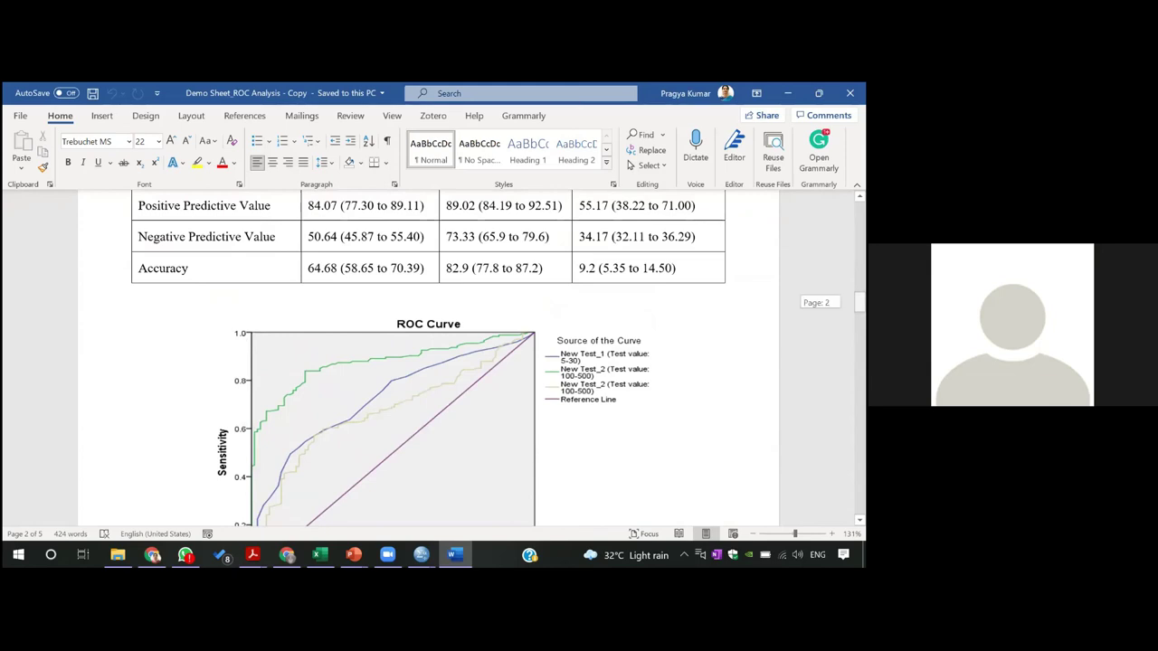
{"action": "scroll", "coordinate": [428, 359], "scroll_direction": "up", "scroll_amount": 5}
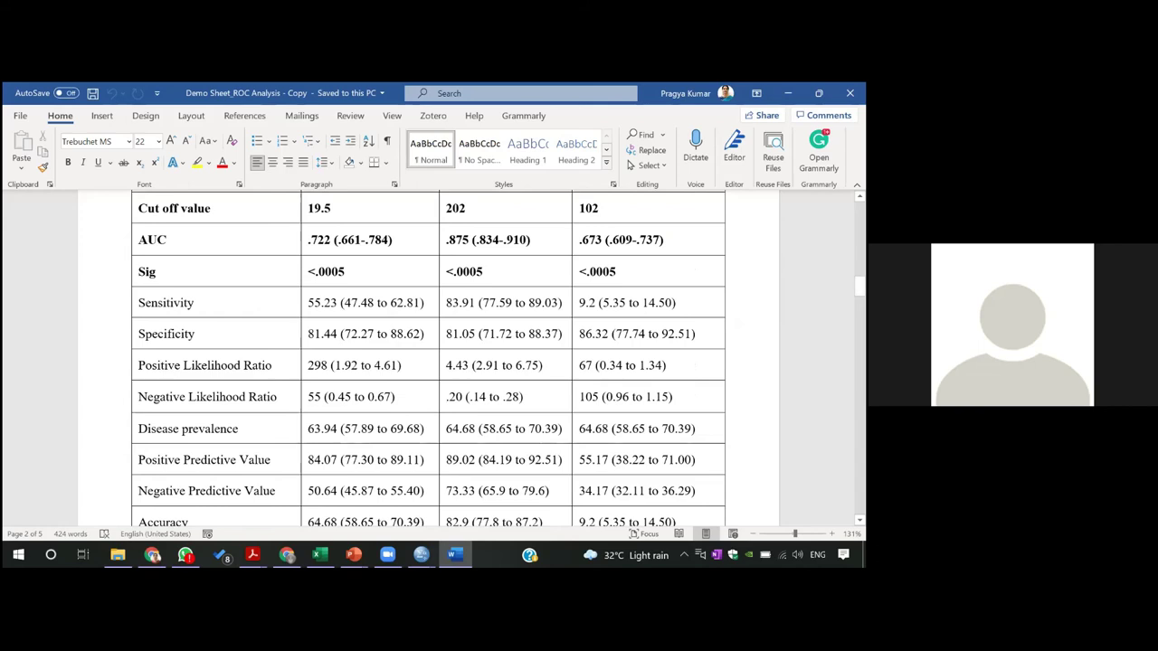
{"action": "scroll", "coordinate": [452, 362], "scroll_direction": "up", "scroll_amount": 1}
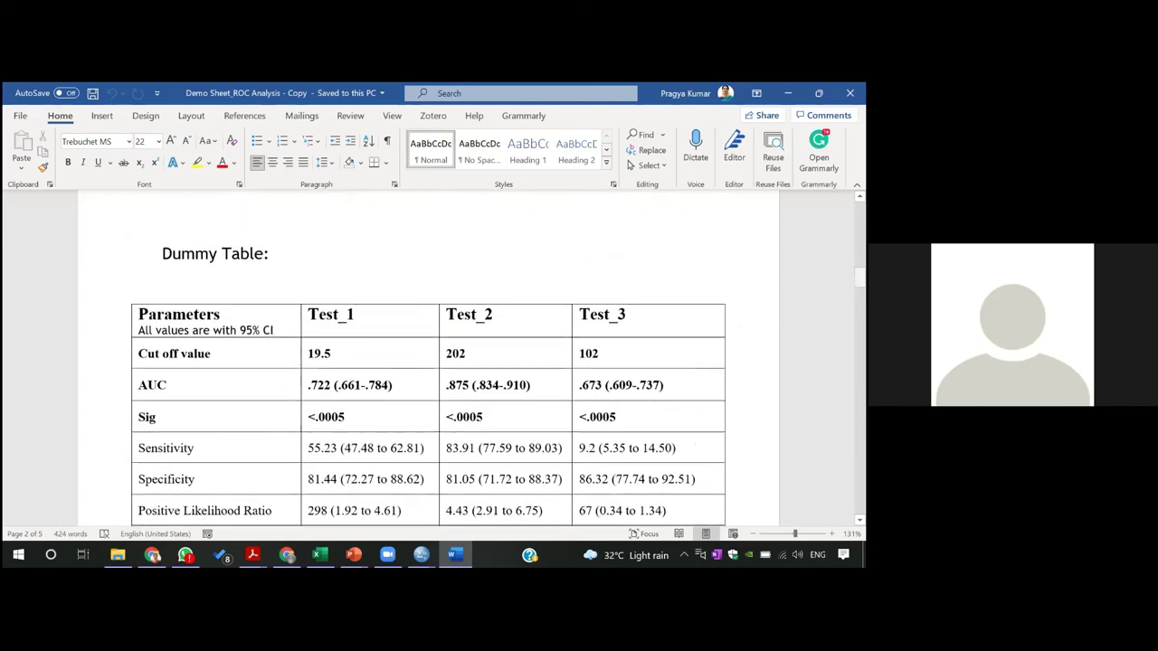
{"action": "scroll", "coordinate": [468, 448], "scroll_direction": "down", "scroll_amount": 3}
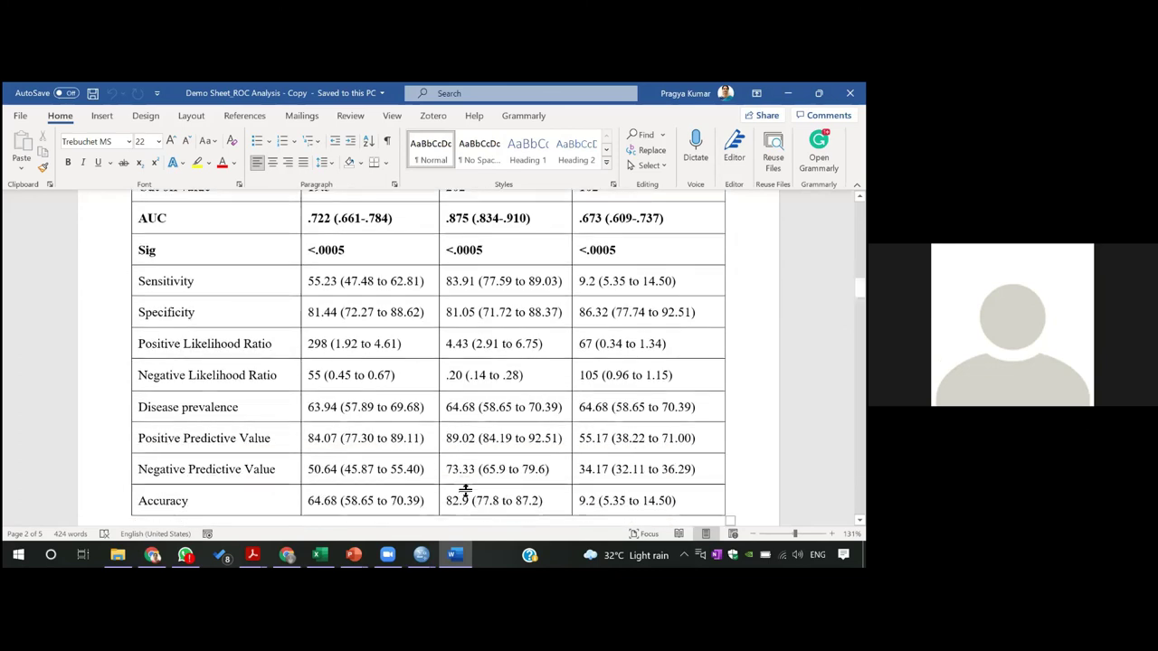
{"action": "mouse_move", "coordinate": [422, 554]}
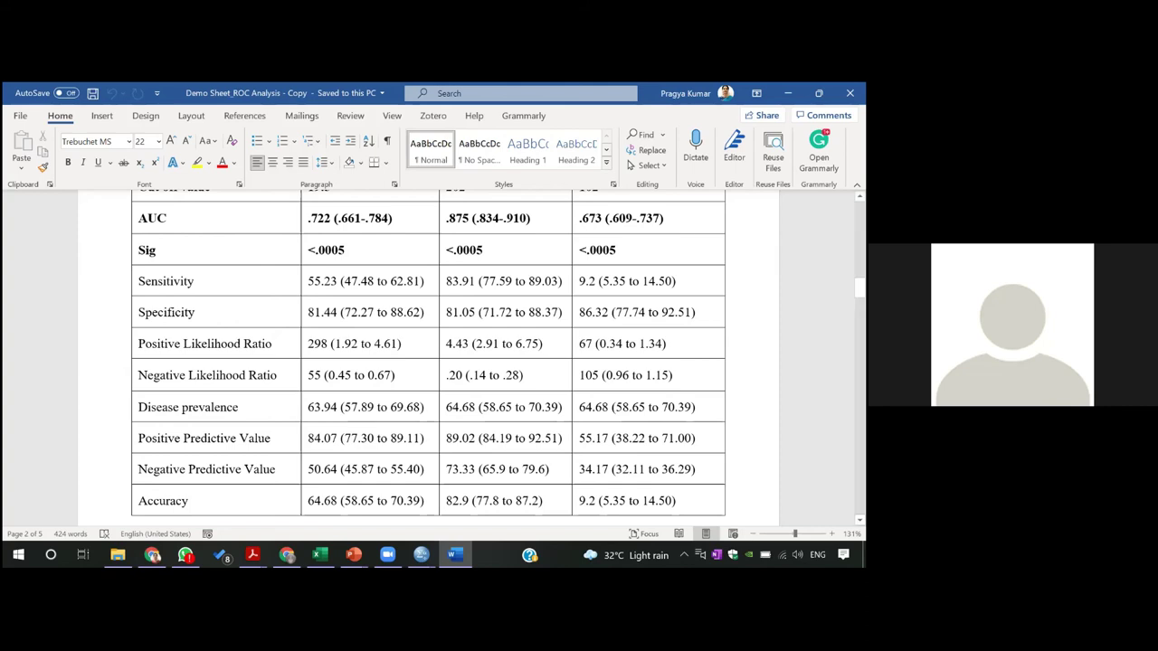
{"action": "scroll", "coordinate": [428, 353], "scroll_direction": "up", "scroll_amount": 10}
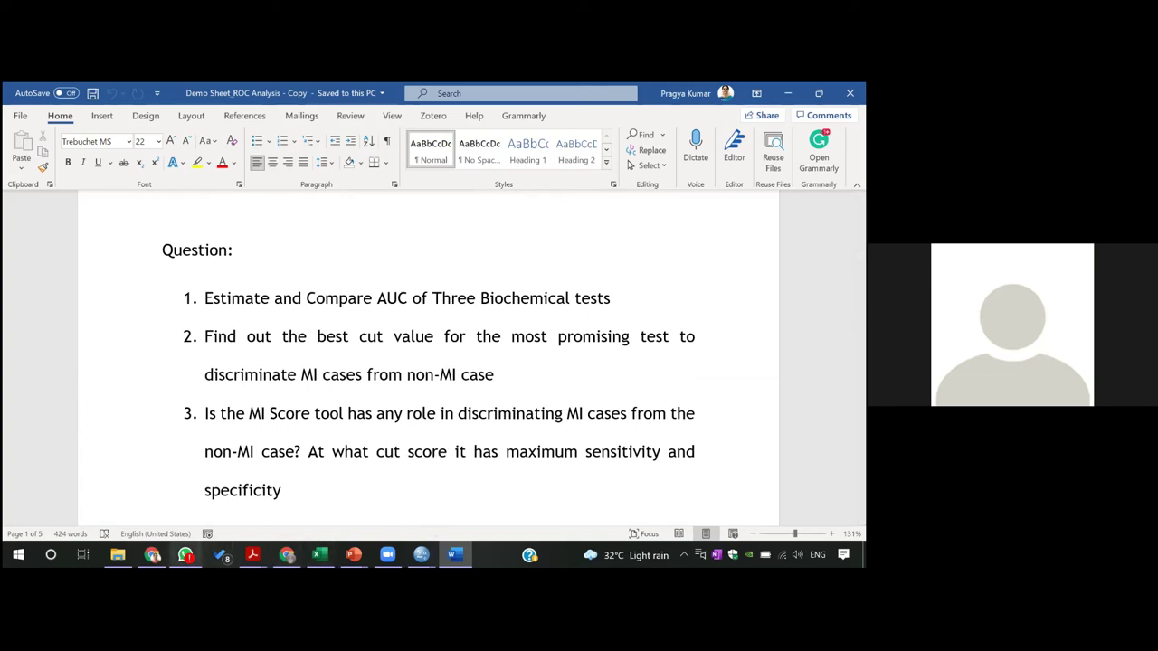
{"action": "mouse_move", "coordinate": [354, 555]}
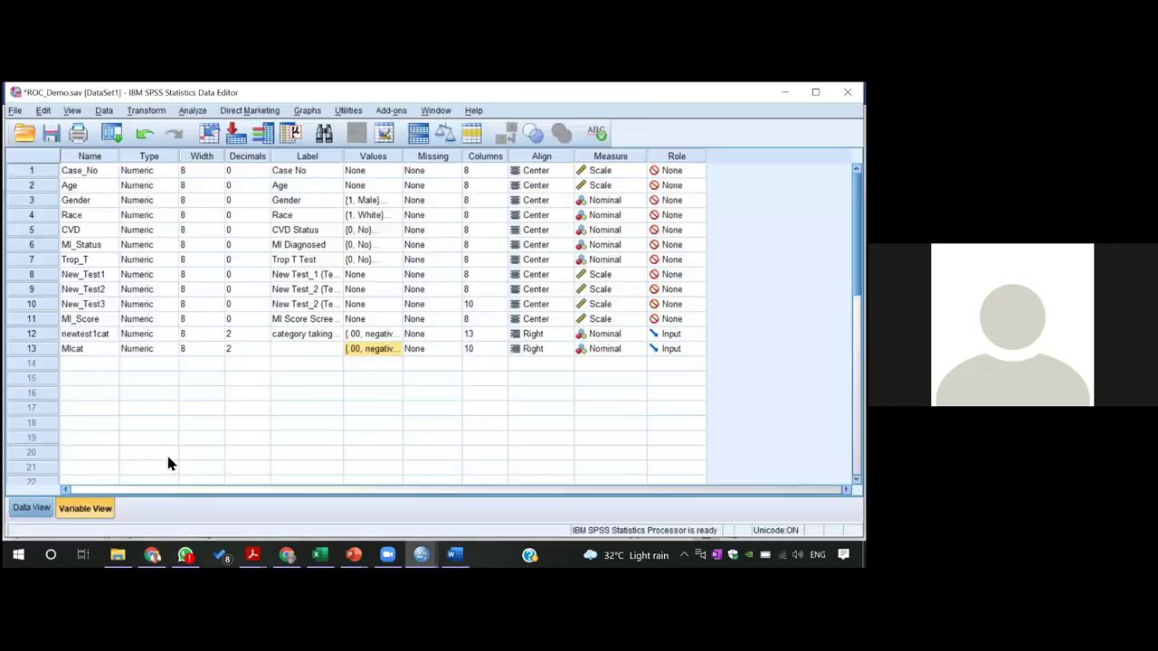
{"action": "left_click", "coordinate": [450, 498]}
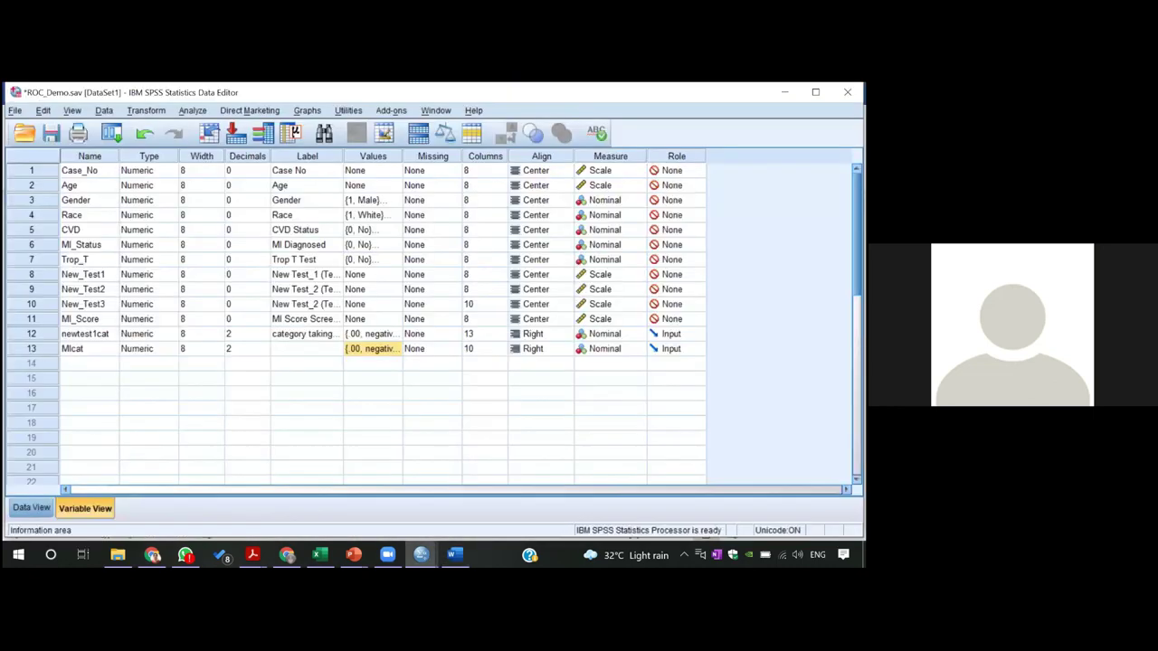
Switch to the SPSS output and review the MIcat crosstabulation and the recode syntax above it.
{"action": "mouse_move", "coordinate": [421, 555]}
{"action": "left_click", "coordinate": [303, 496]}
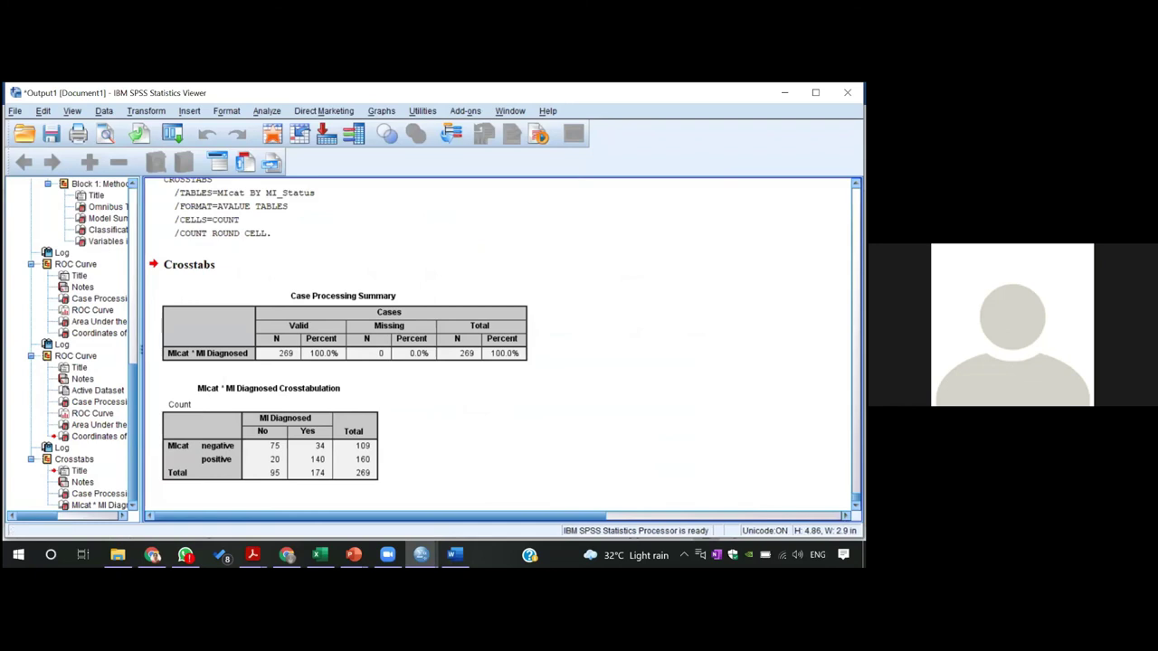
{"action": "scroll", "coordinate": [498, 343], "scroll_direction": "up", "scroll_amount": 3}
{"action": "scroll", "coordinate": [497, 344], "scroll_direction": "down", "scroll_amount": 3}
{"action": "scroll", "coordinate": [497, 343], "scroll_direction": "up", "scroll_amount": 3}
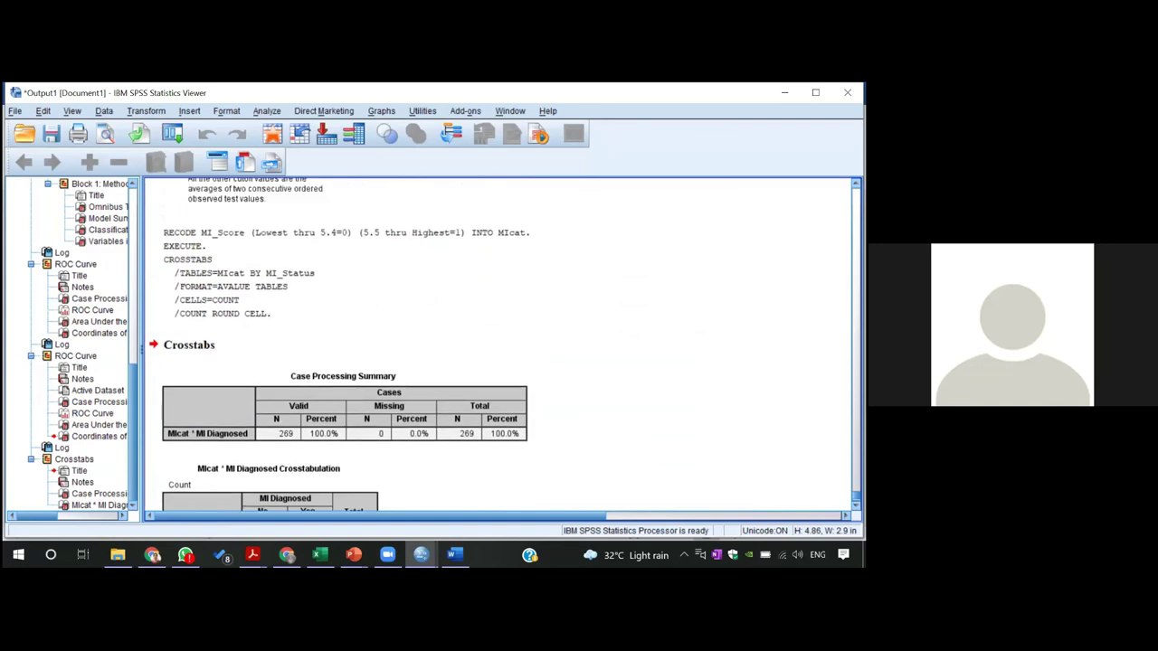
{"action": "scroll", "coordinate": [497, 343], "scroll_direction": "up", "scroll_amount": 8}
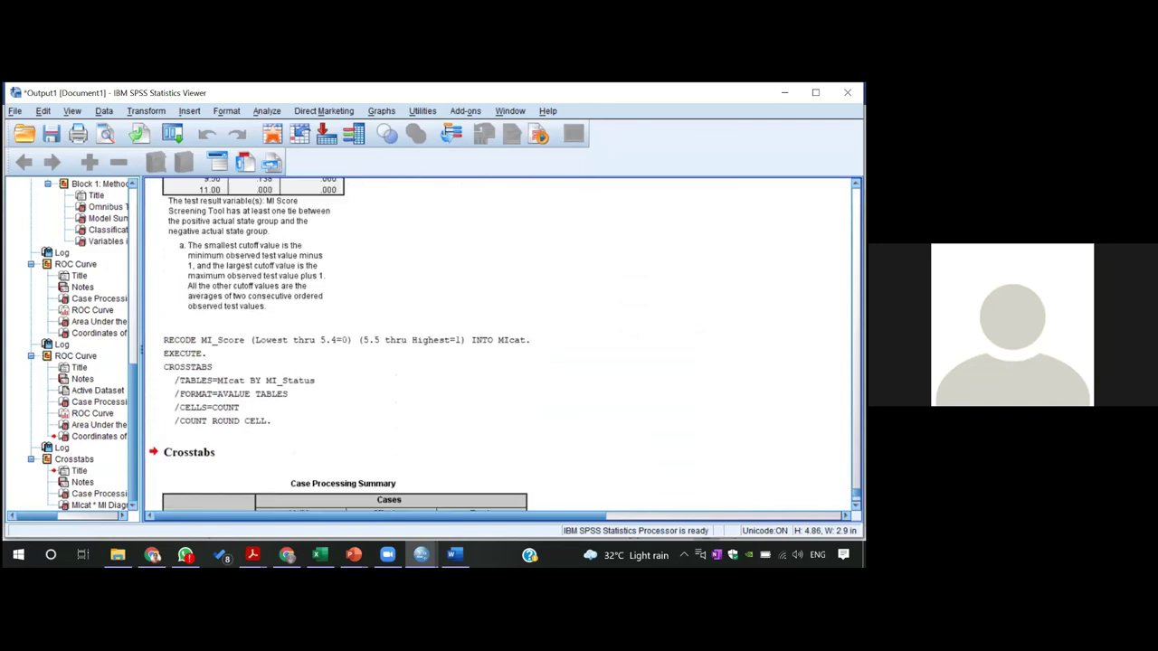
{"action": "left_click", "coordinate": [447, 339]}
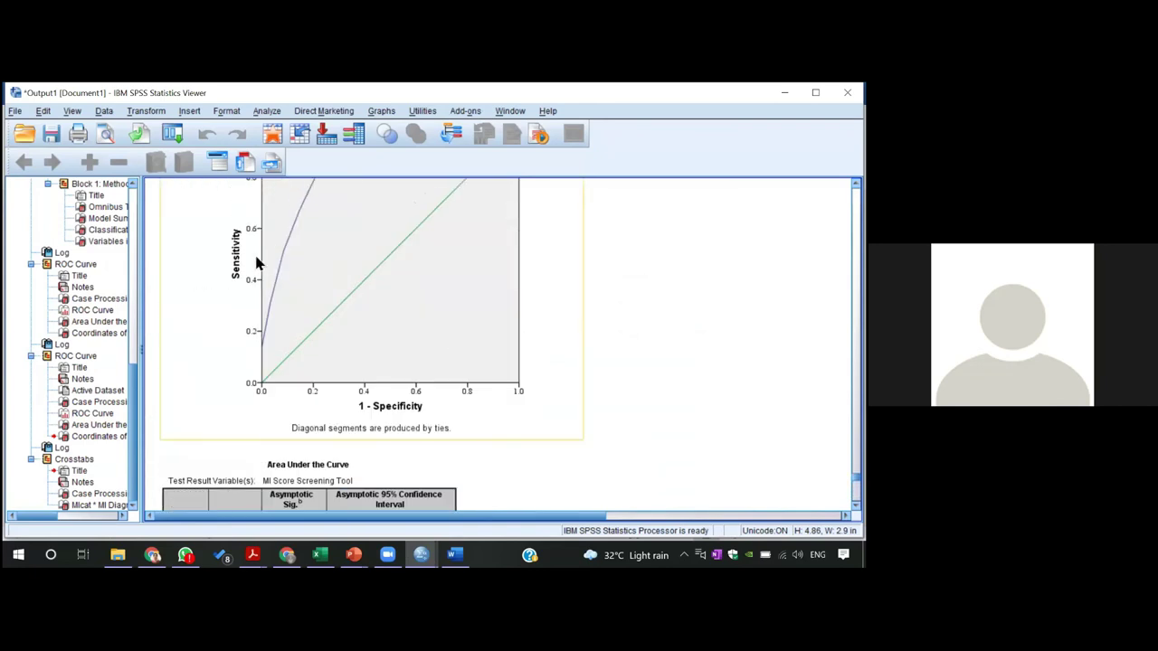
Open the MI Score ROC curve in a maximized Chart Editor to examine it, and close the editor.
{"action": "left_click", "coordinate": [326, 258]}
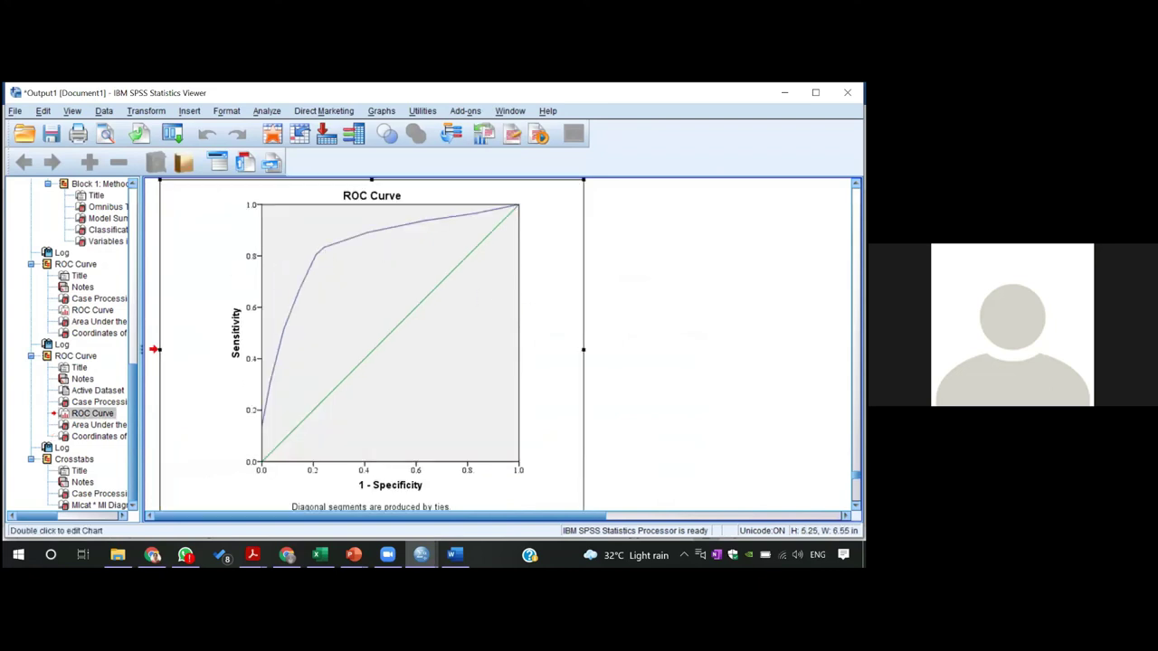
{"action": "double_click", "coordinate": [325, 258]}
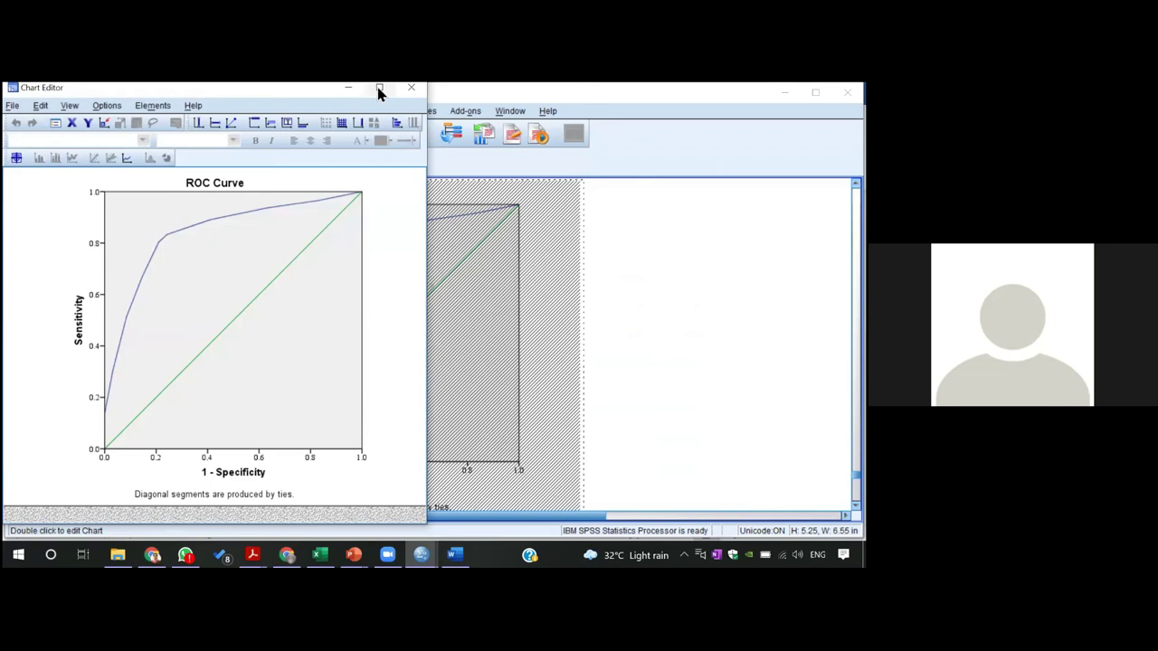
{"action": "left_click", "coordinate": [379, 89]}
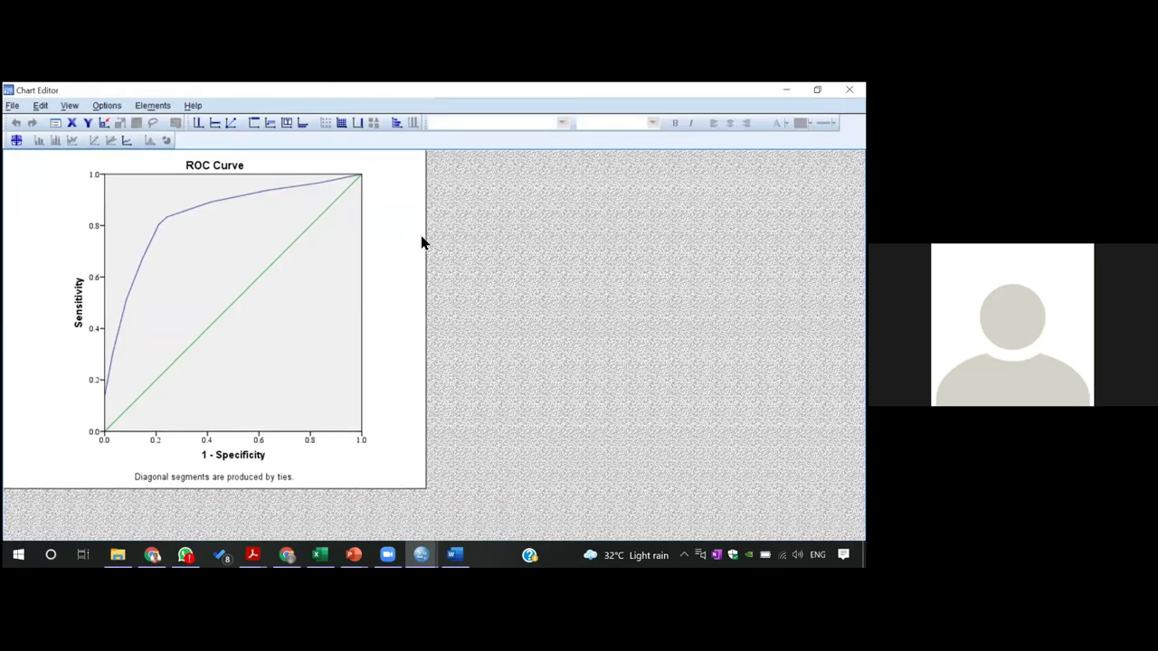
{"action": "key", "text": "alt+F4"}
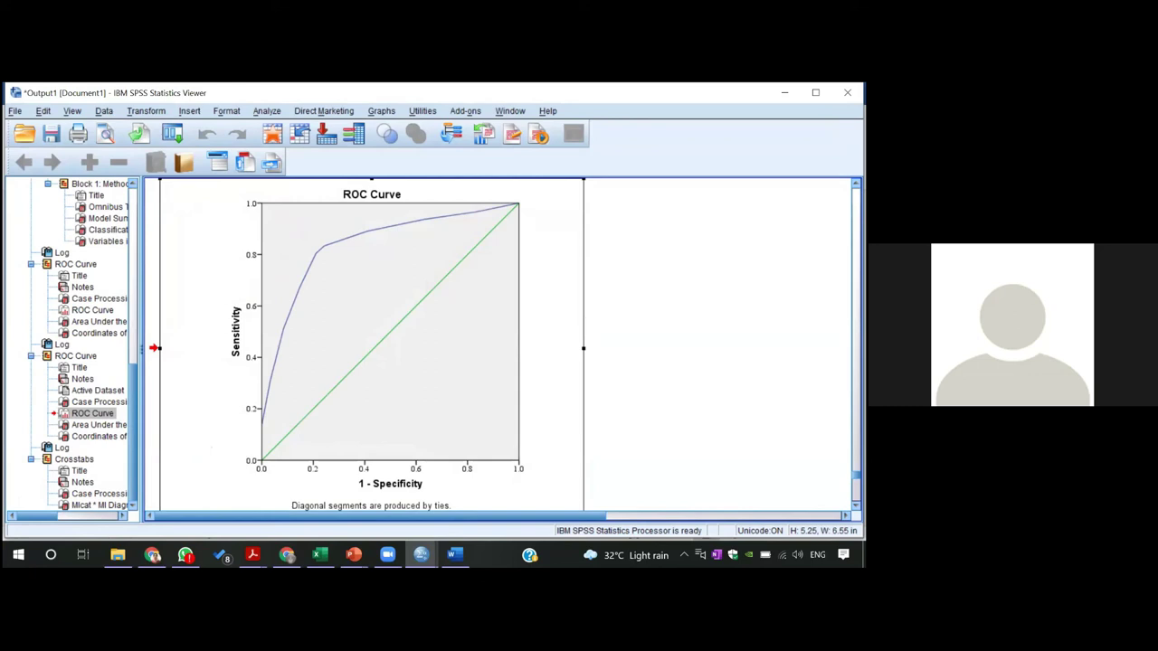
Compare the Area Under the Curve table for the MI Score Screening Tool with its ROC curve.
{"action": "scroll", "coordinate": [371, 343], "scroll_direction": "down", "scroll_amount": 5}
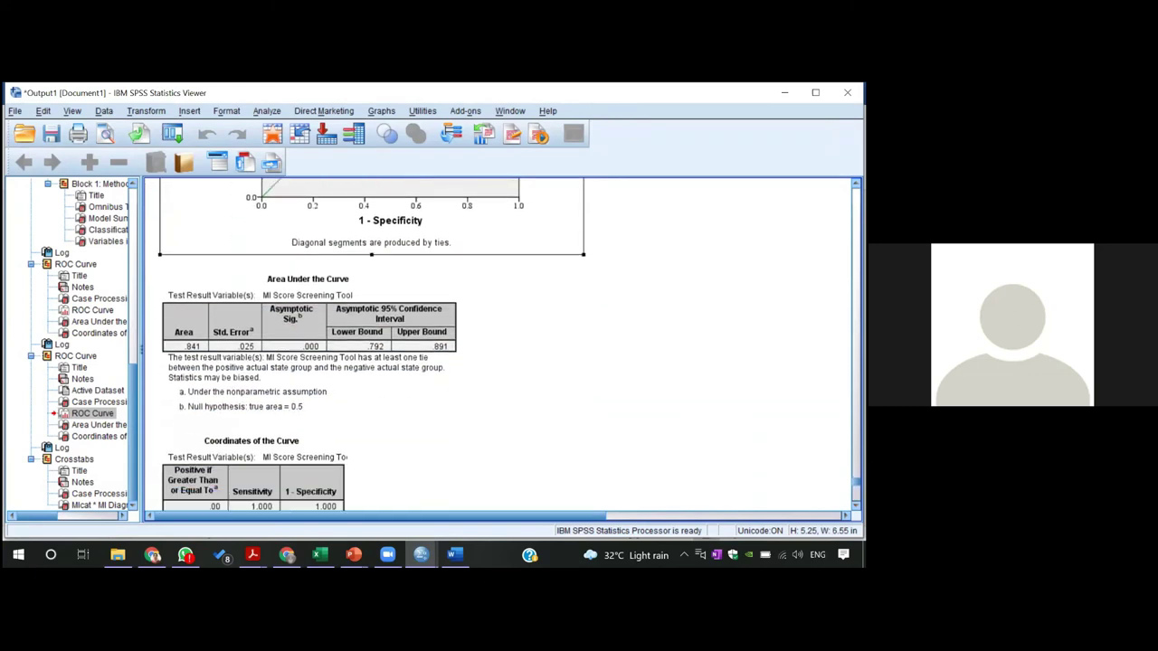
{"action": "scroll", "coordinate": [492, 249], "scroll_direction": "up", "scroll_amount": 4}
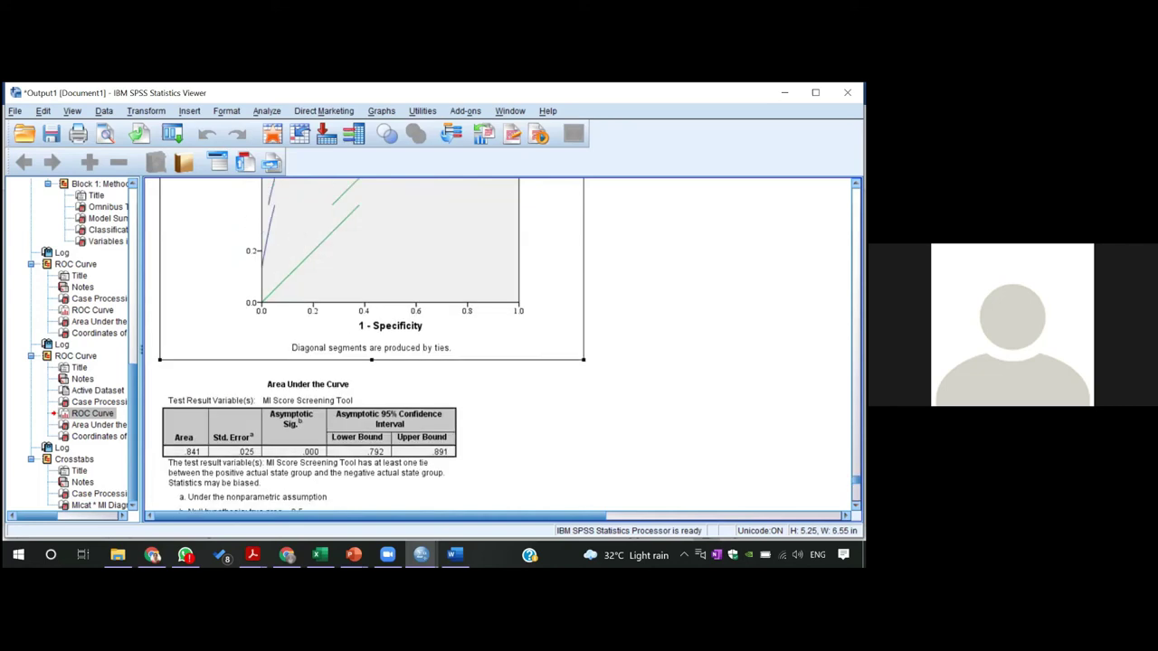
{"action": "left_click", "coordinate": [492, 252]}
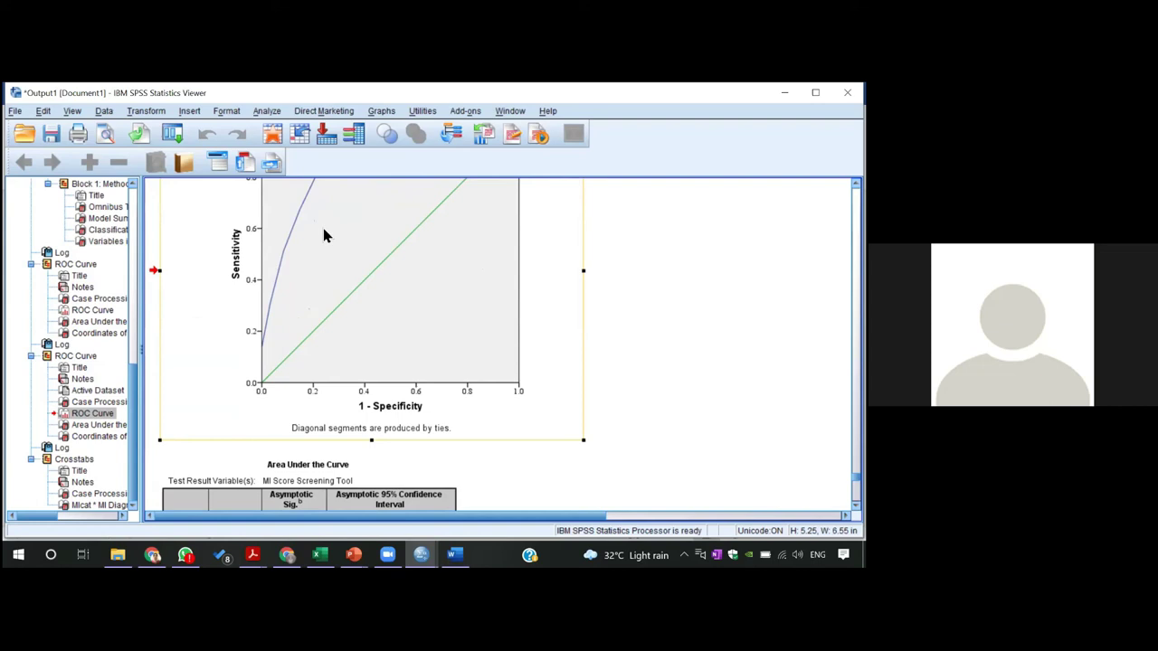
{"action": "left_click", "coordinate": [501, 254]}
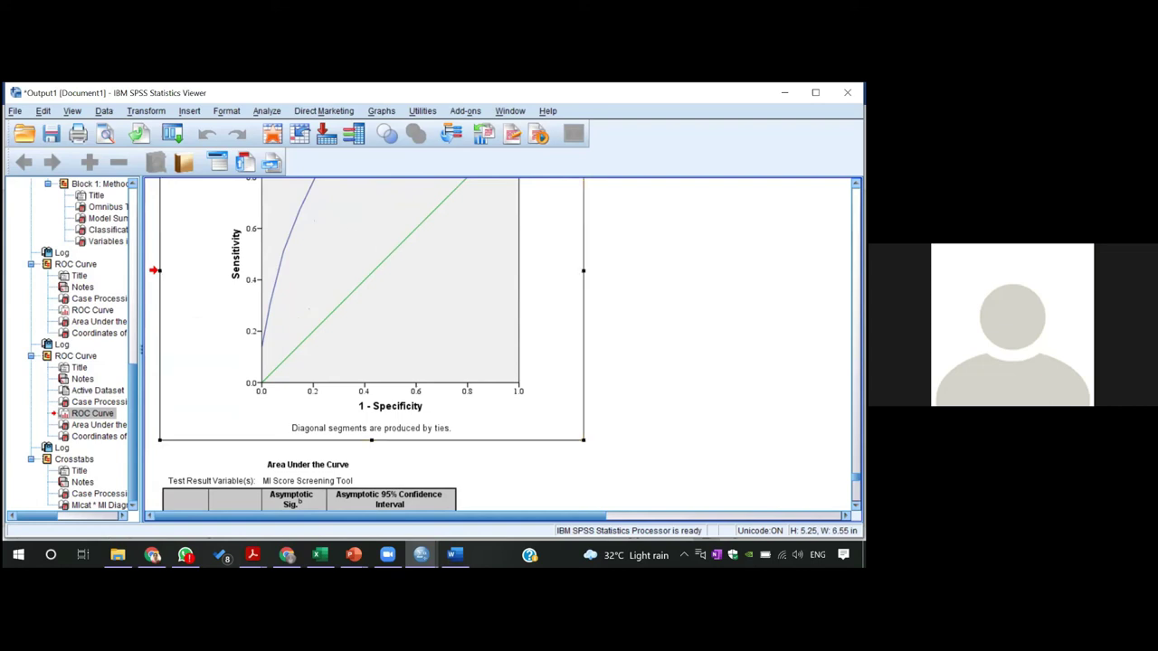
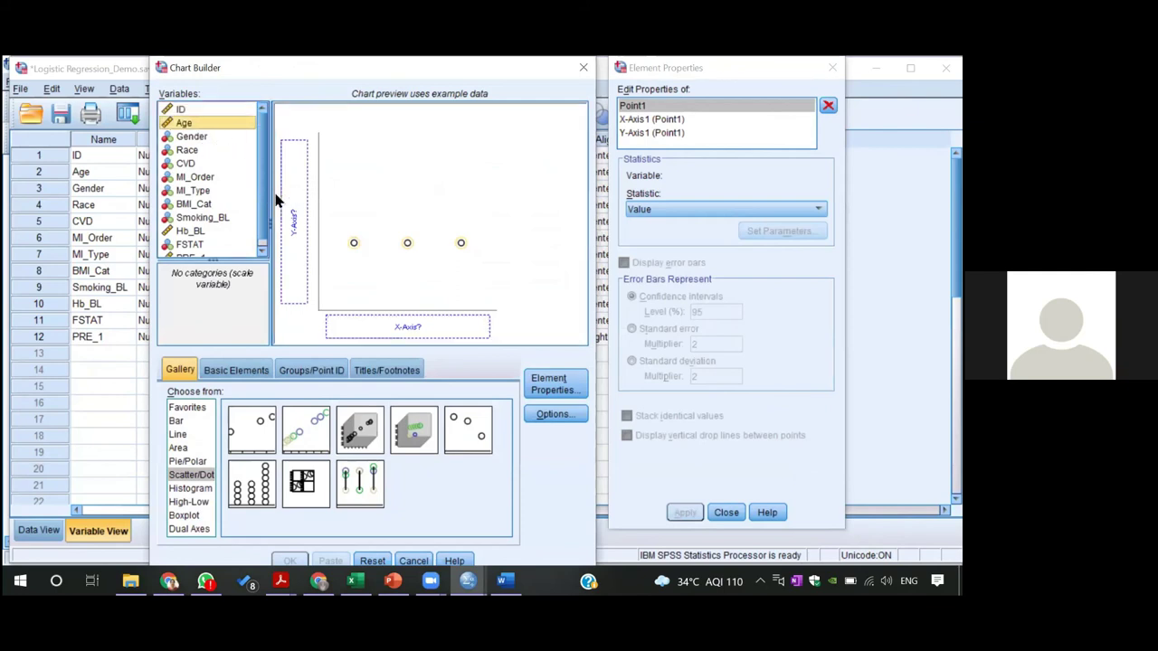
Create a scatterplot from the Logistic Regression_Demo data with Age on the Y axis and PRE_1 on the X axis.
{"action": "left_click_drag", "start_coordinate": [184, 127], "coordinate": [290, 191]}
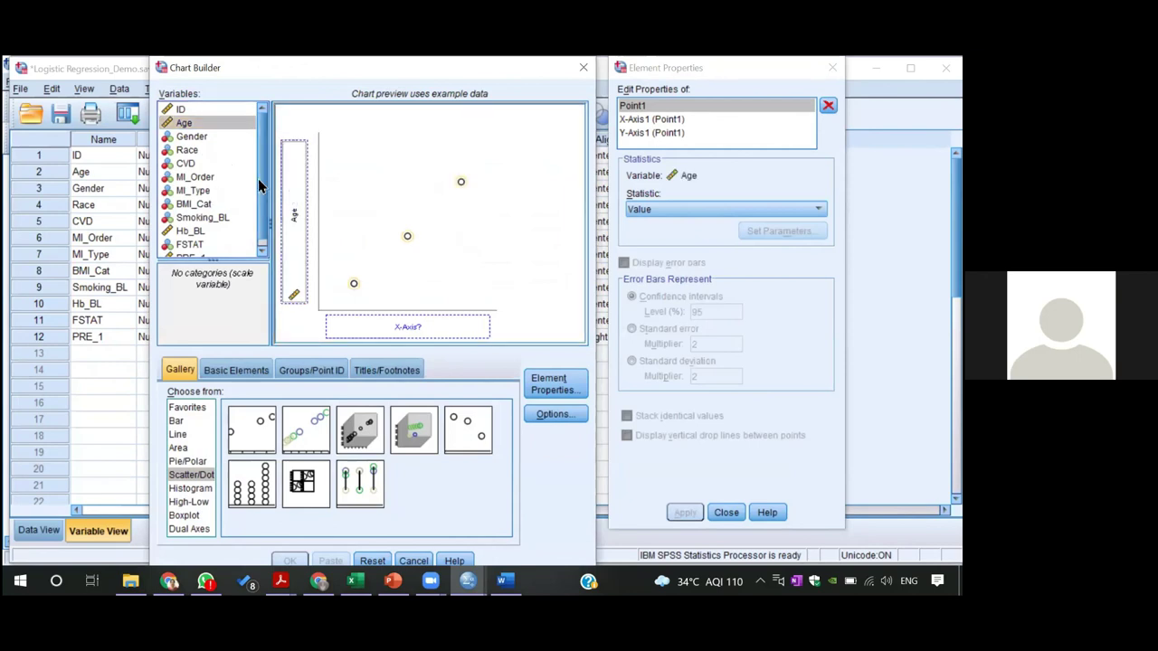
{"action": "scroll", "coordinate": [261, 183], "scroll_direction": "down", "scroll_amount": 1}
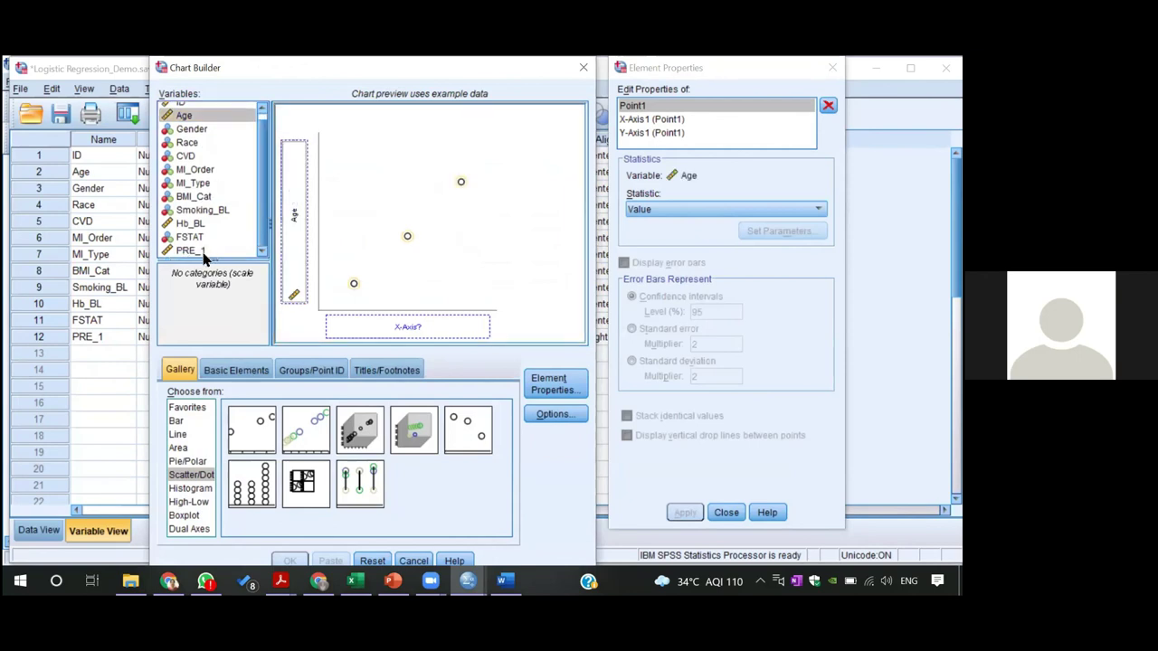
{"action": "left_click_drag", "start_coordinate": [201, 254], "coordinate": [382, 325]}
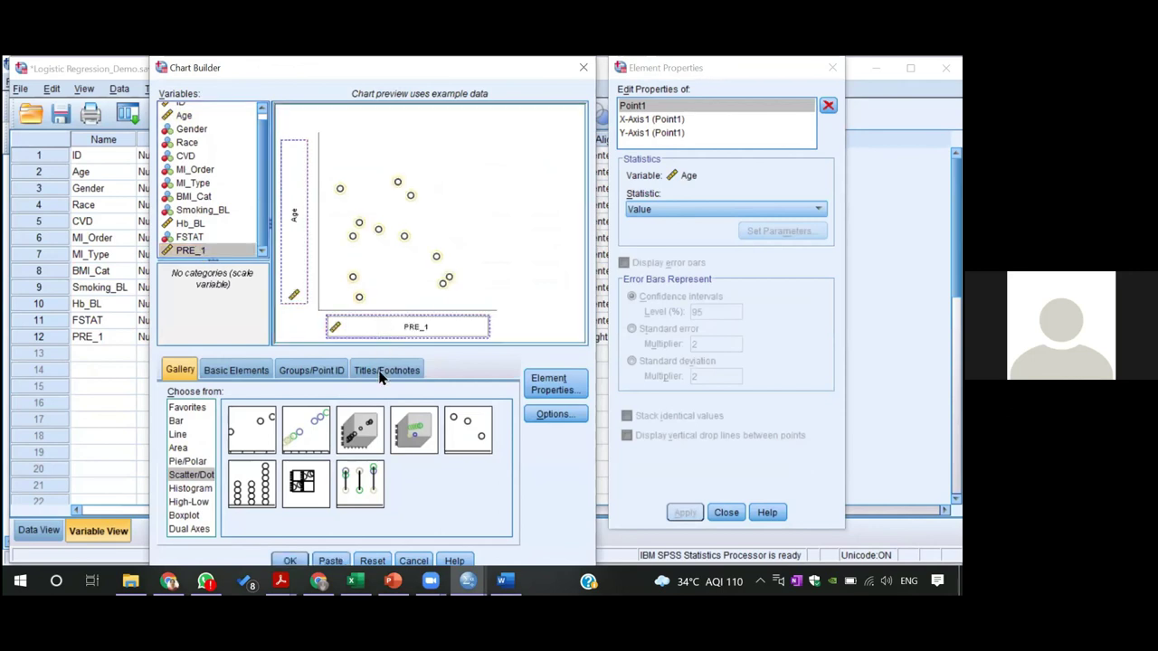
{"action": "left_click", "coordinate": [294, 561]}
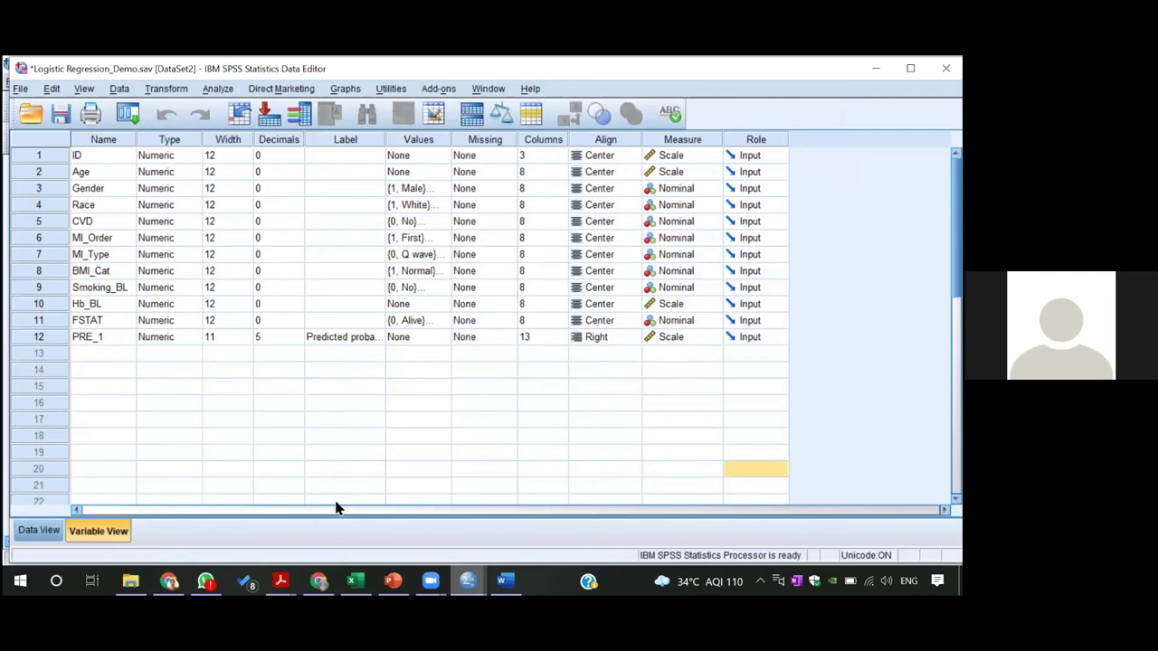
Show the scatterplot of Age against predicted probability in the output and open it in the Chart Editor.
{"action": "mouse_move", "coordinate": [468, 581]}
{"action": "left_click", "coordinate": [305, 515]}
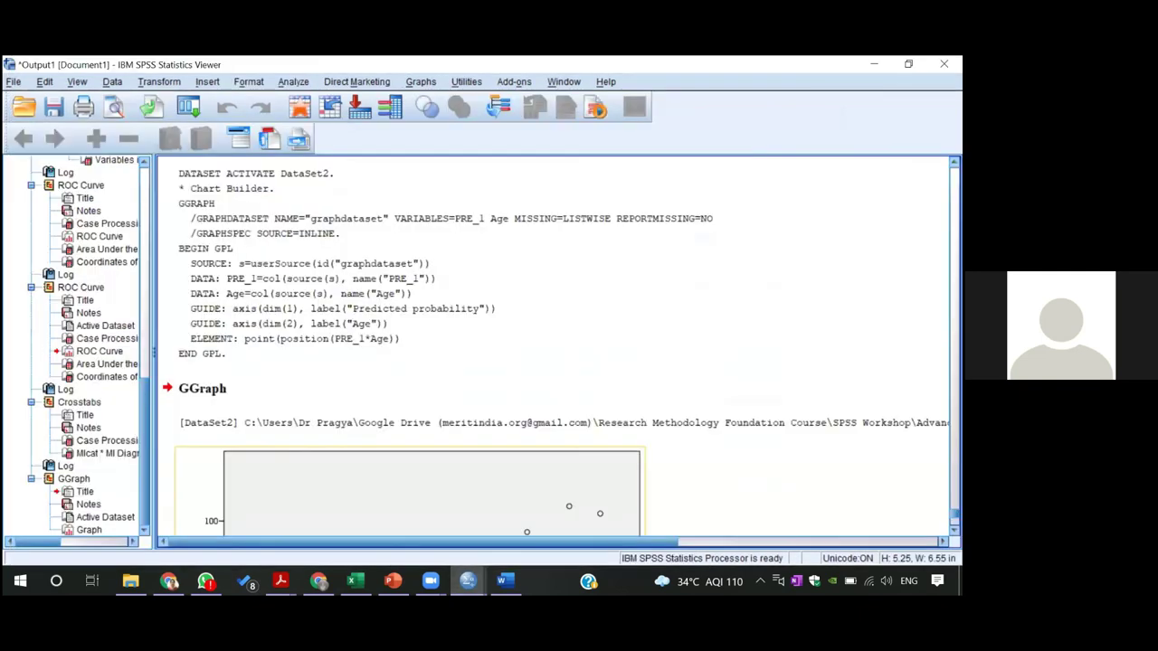
{"action": "scroll", "coordinate": [469, 339], "scroll_direction": "down", "scroll_amount": 5}
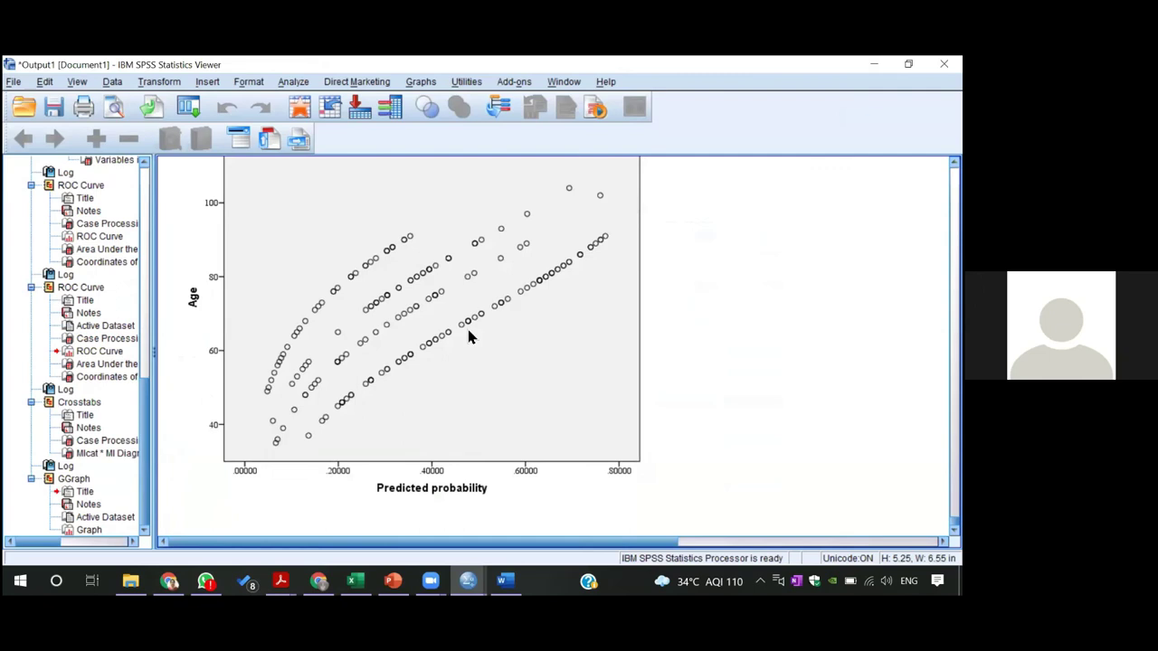
{"action": "left_click", "coordinate": [468, 337]}
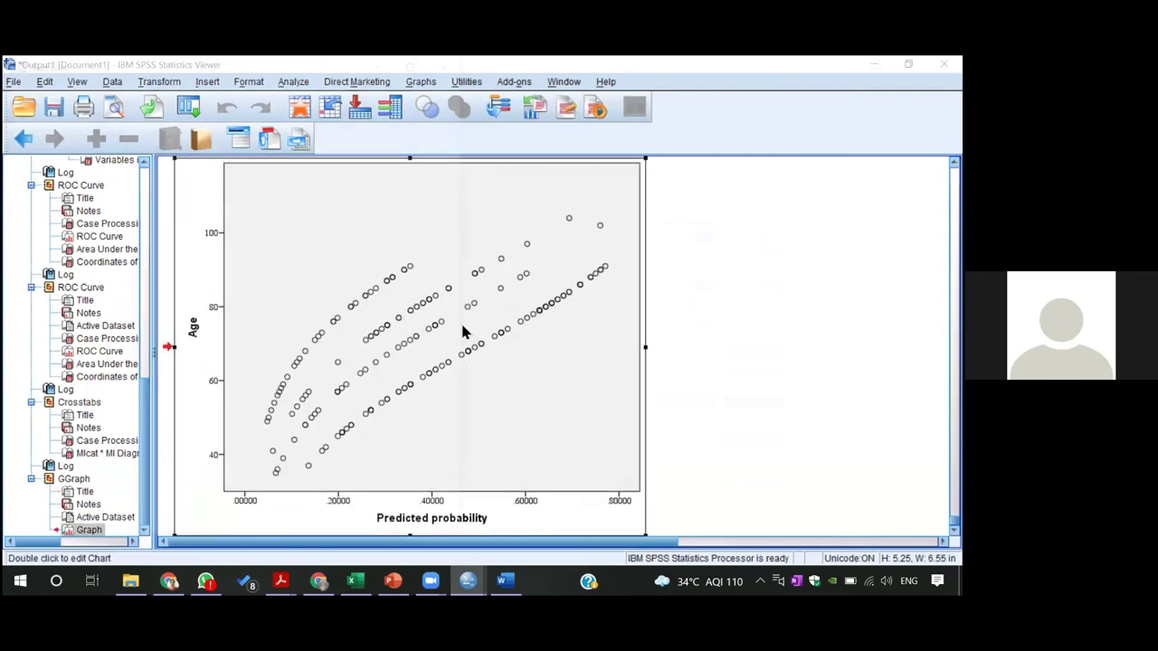
{"action": "double_click", "coordinate": [264, 180]}
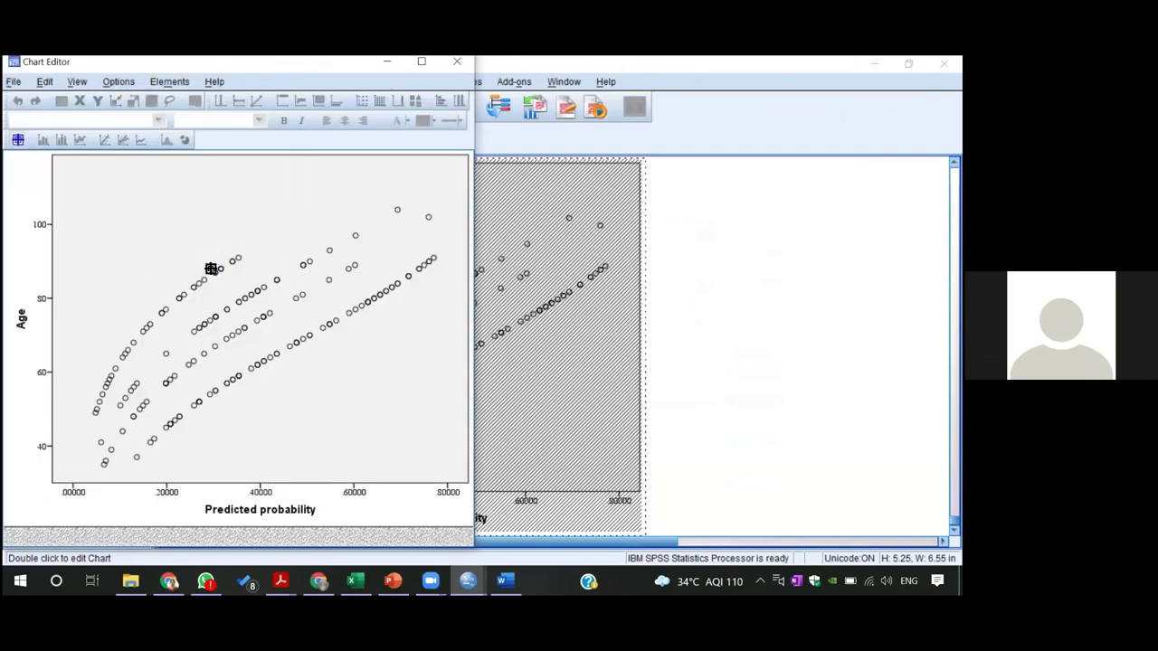
Try case-number labels on several scatterplot points and remove the labels for cases 128 and 149.
{"action": "left_click", "coordinate": [215, 277]}
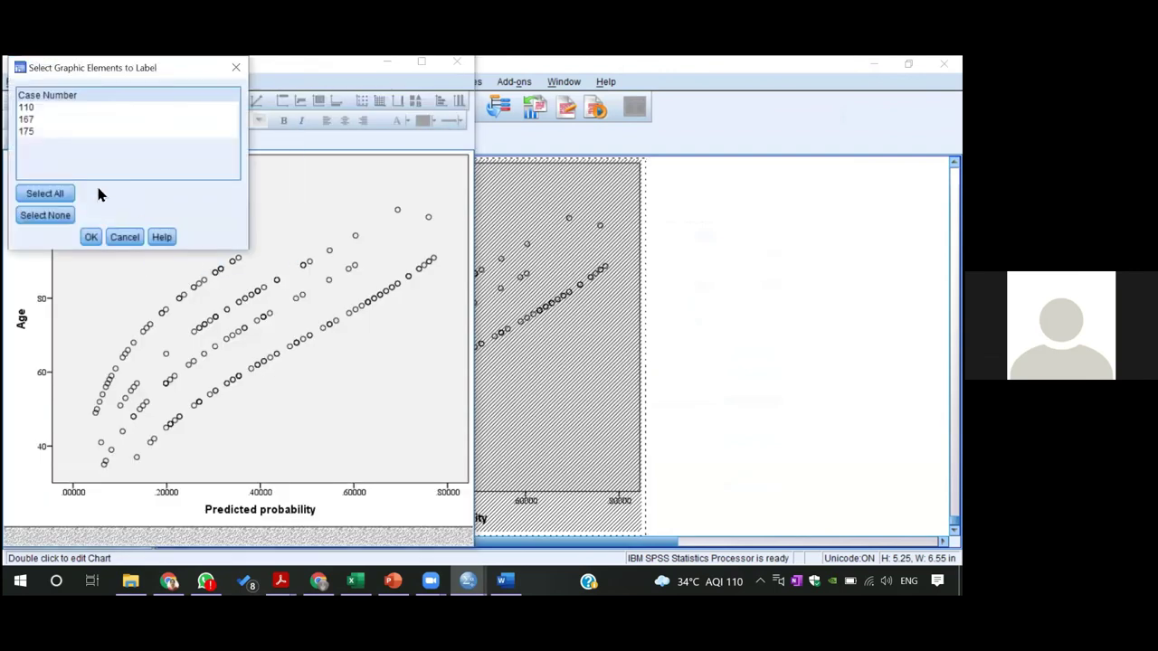
{"action": "left_click", "coordinate": [236, 67]}
{"action": "left_click", "coordinate": [265, 289]}
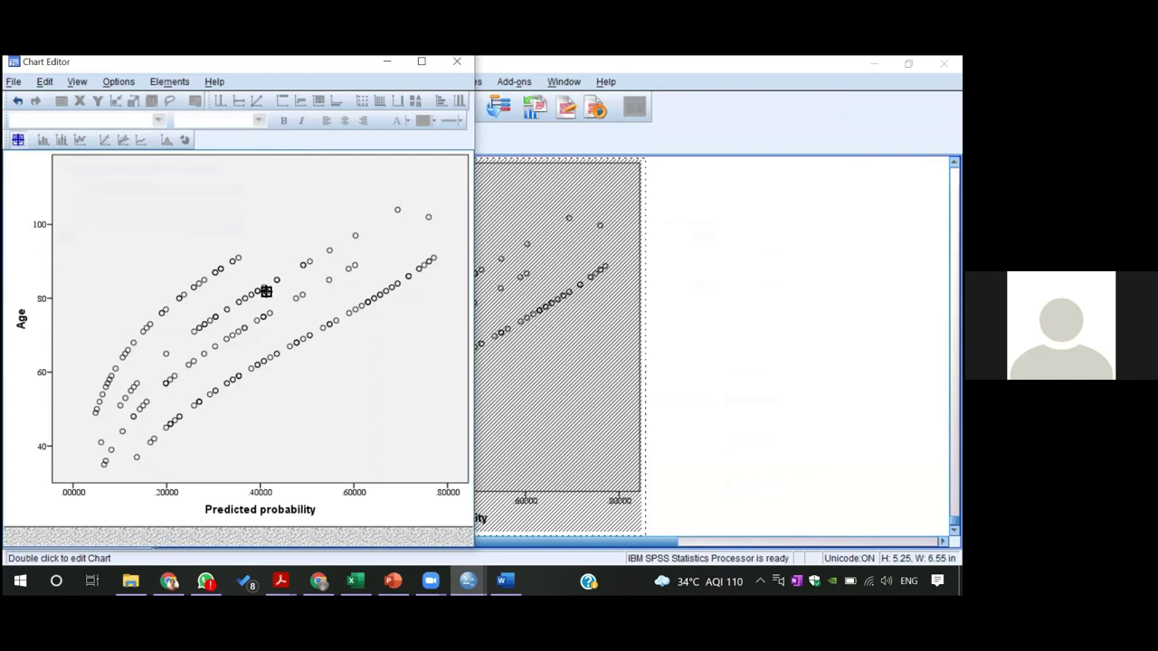
{"action": "left_click", "coordinate": [272, 314]}
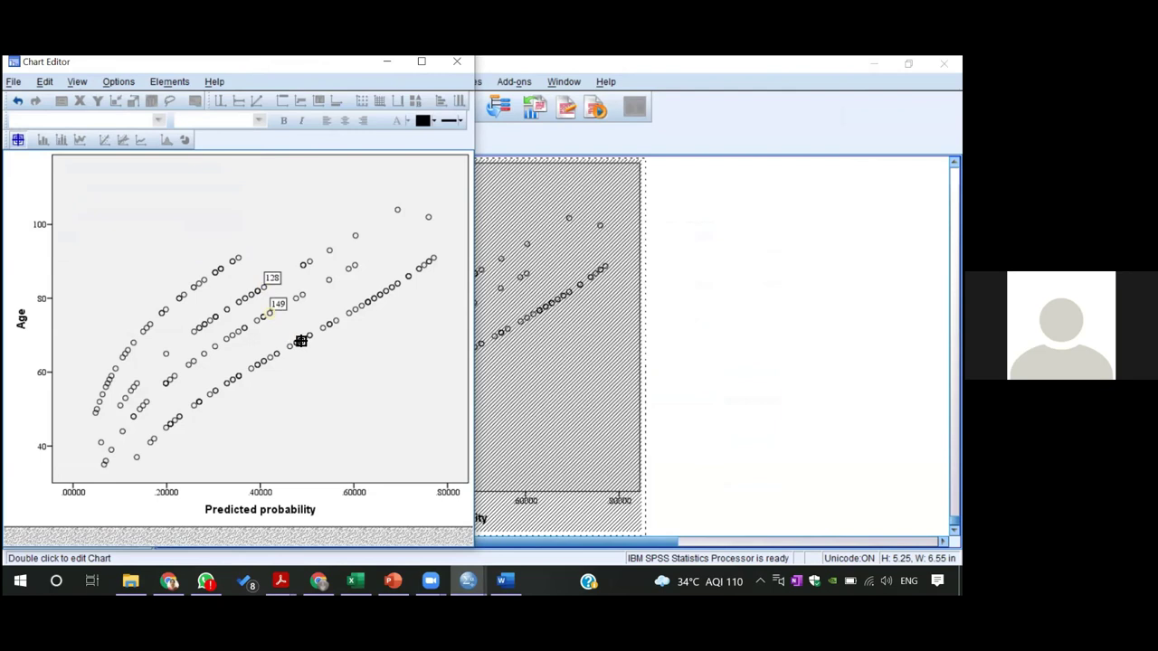
{"action": "left_click", "coordinate": [301, 347]}
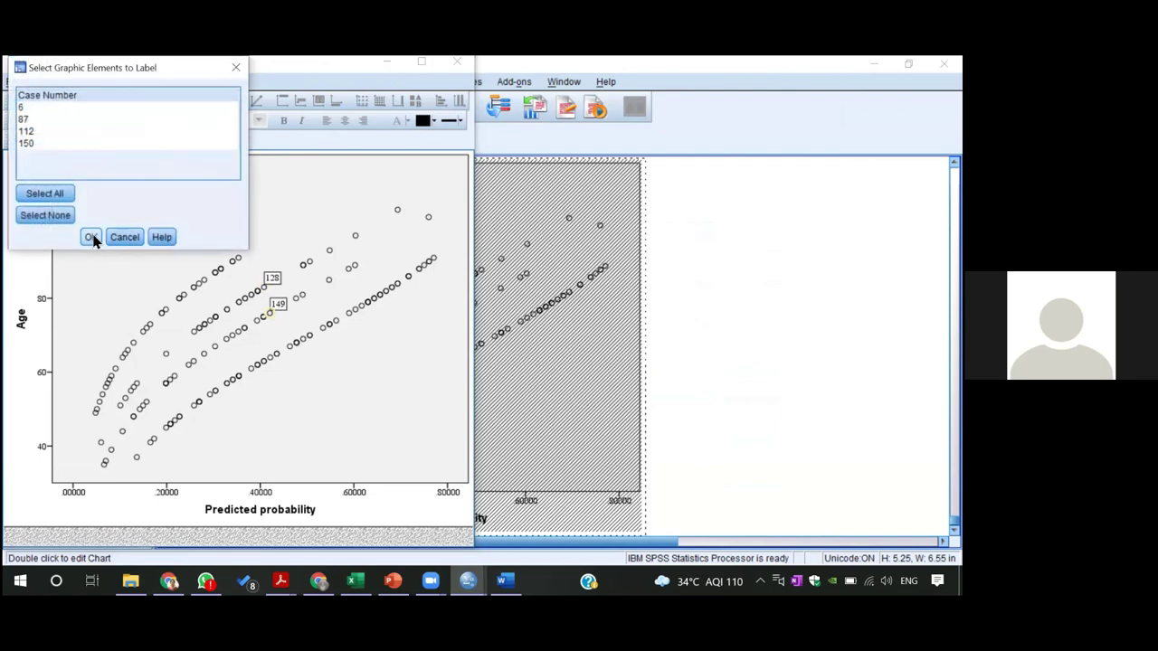
{"action": "left_click", "coordinate": [90, 236]}
{"action": "left_click", "coordinate": [279, 308]}
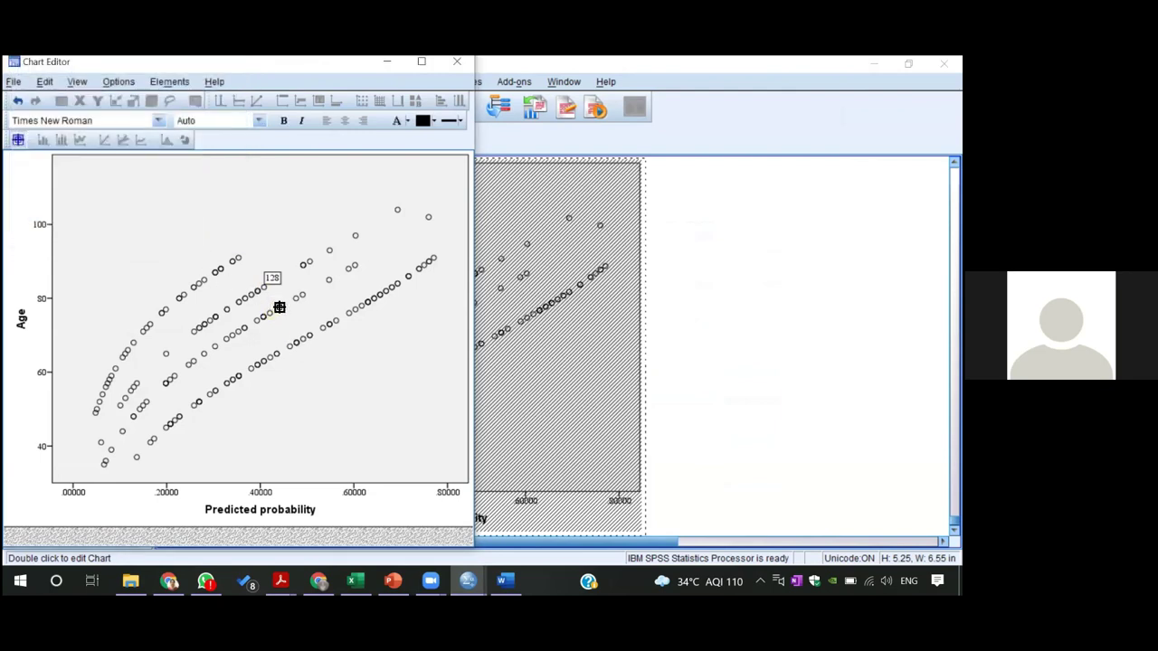
{"action": "left_click", "coordinate": [274, 280]}
Label case 189 and another point further up the lowest band with their case numbers and close the Chart Editor.
{"action": "left_click", "coordinate": [326, 328]}
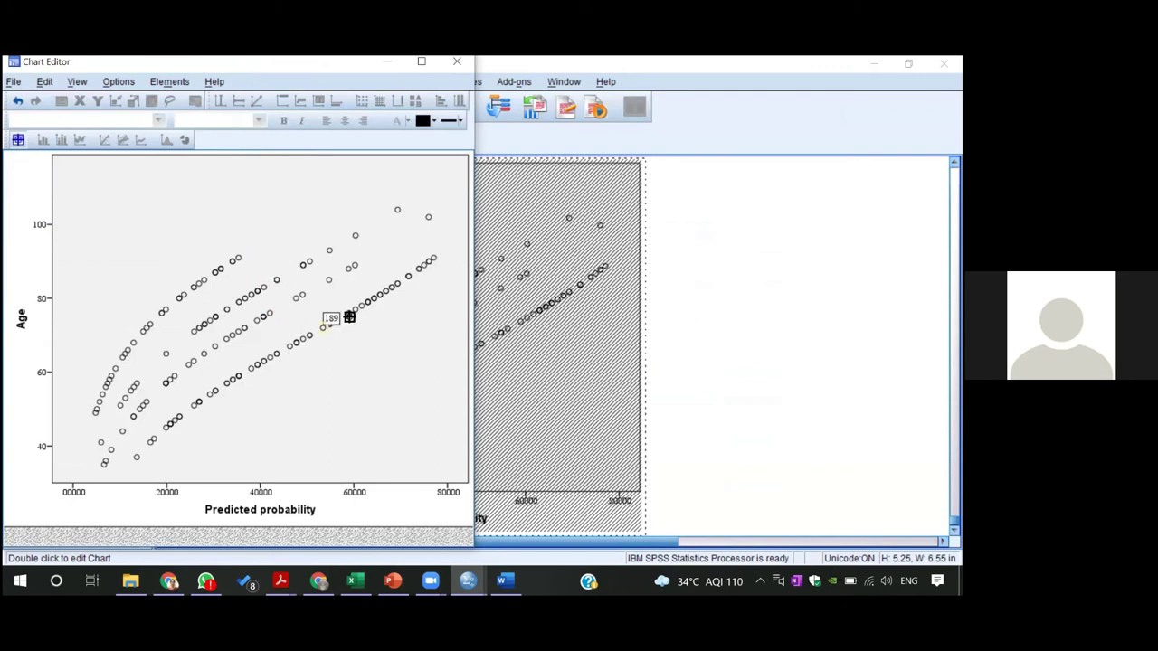
{"action": "left_click", "coordinate": [357, 309]}
{"action": "left_click", "coordinate": [457, 65]}
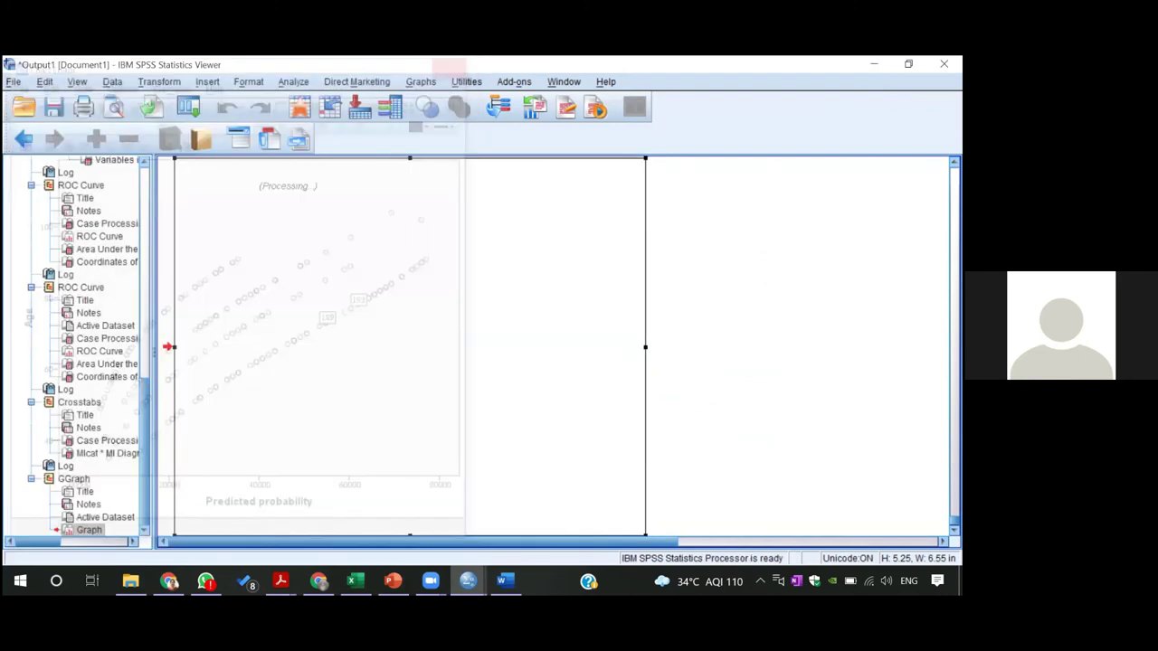
Return to the MI Score ROC output and examine the curve and the sensitivity values in the Coordinates of the Curve table.
{"action": "scroll", "coordinate": [556, 349], "scroll_direction": "up", "scroll_amount": 20}
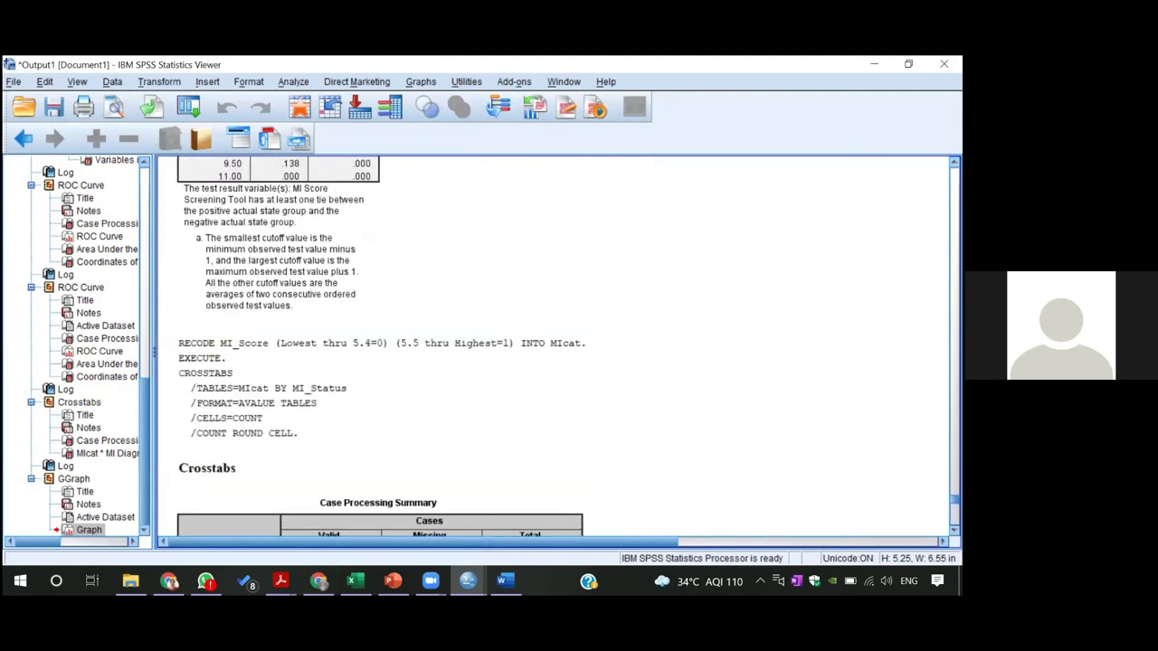
{"action": "scroll", "coordinate": [617, 326], "scroll_direction": "up", "scroll_amount": 6}
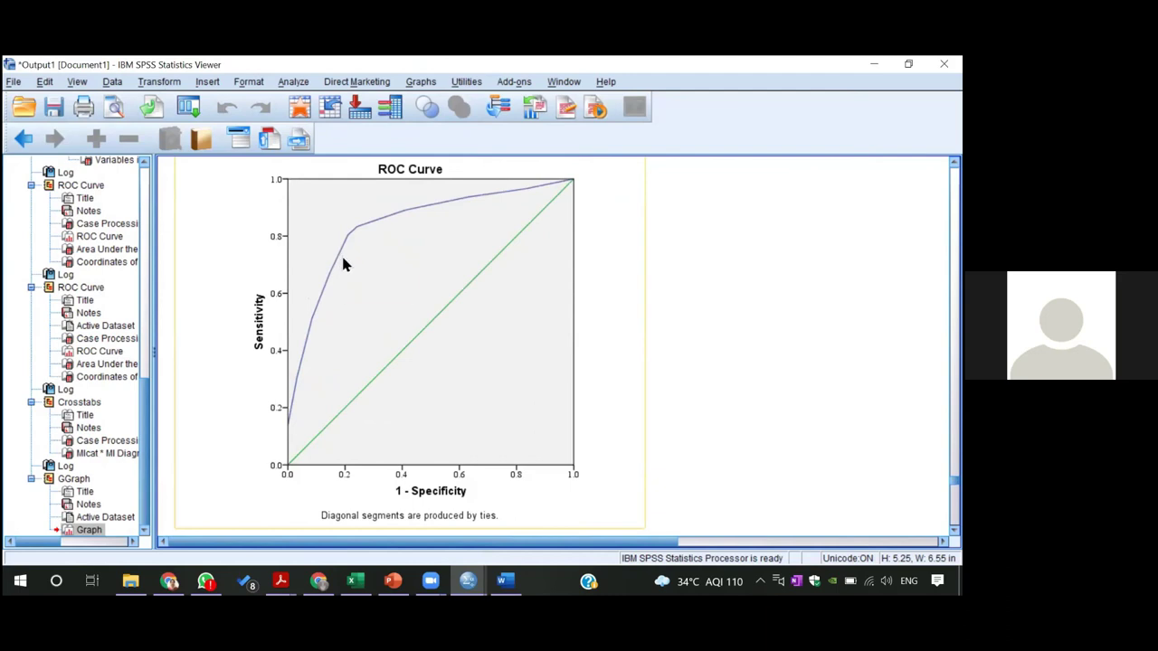
{"action": "scroll", "coordinate": [557, 348], "scroll_direction": "down", "scroll_amount": 5}
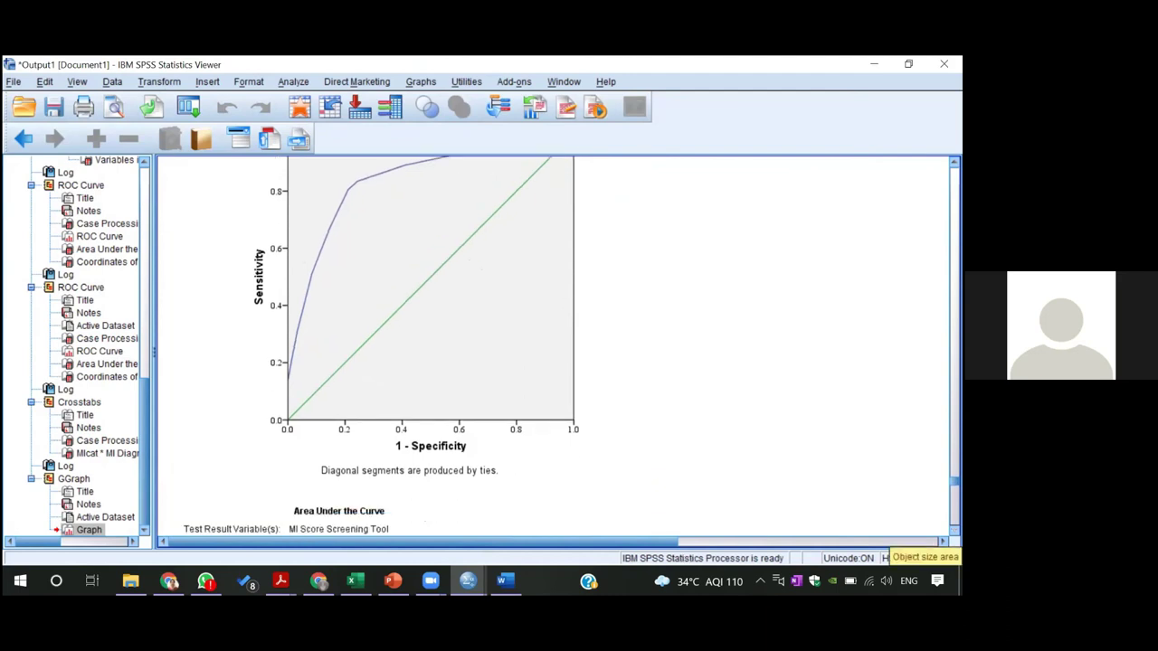
{"action": "scroll", "coordinate": [452, 290], "scroll_direction": "down", "scroll_amount": 8}
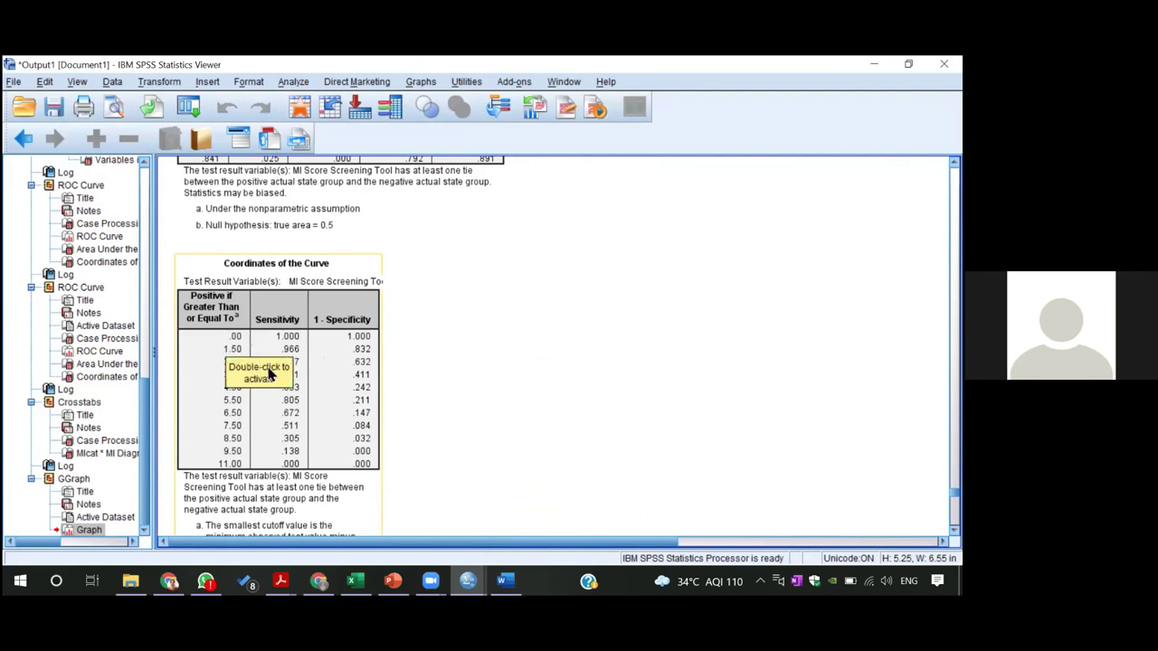
{"action": "left_click", "coordinate": [481, 480]}
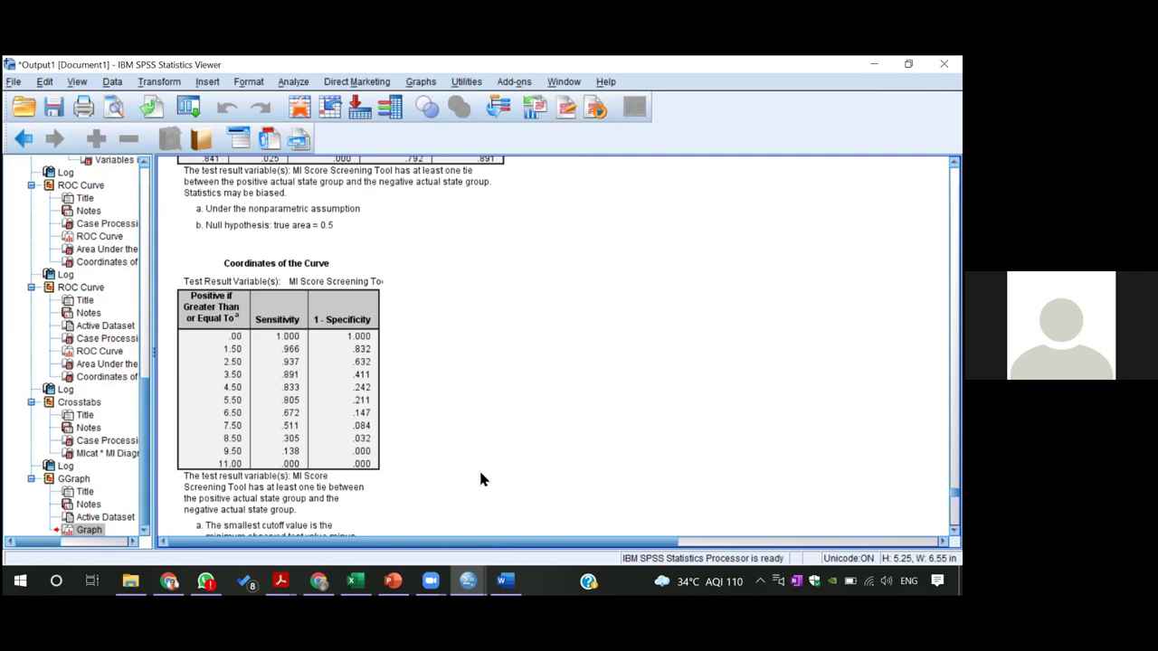
{"action": "left_click", "coordinate": [353, 412]}
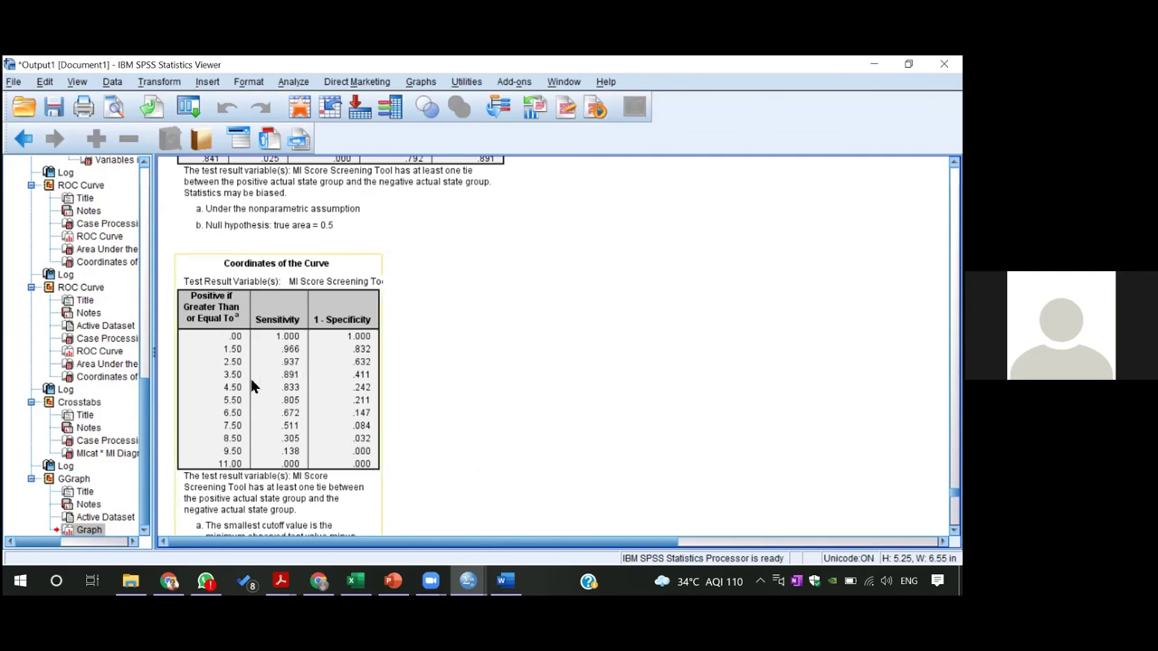
{"action": "left_click", "coordinate": [425, 426]}
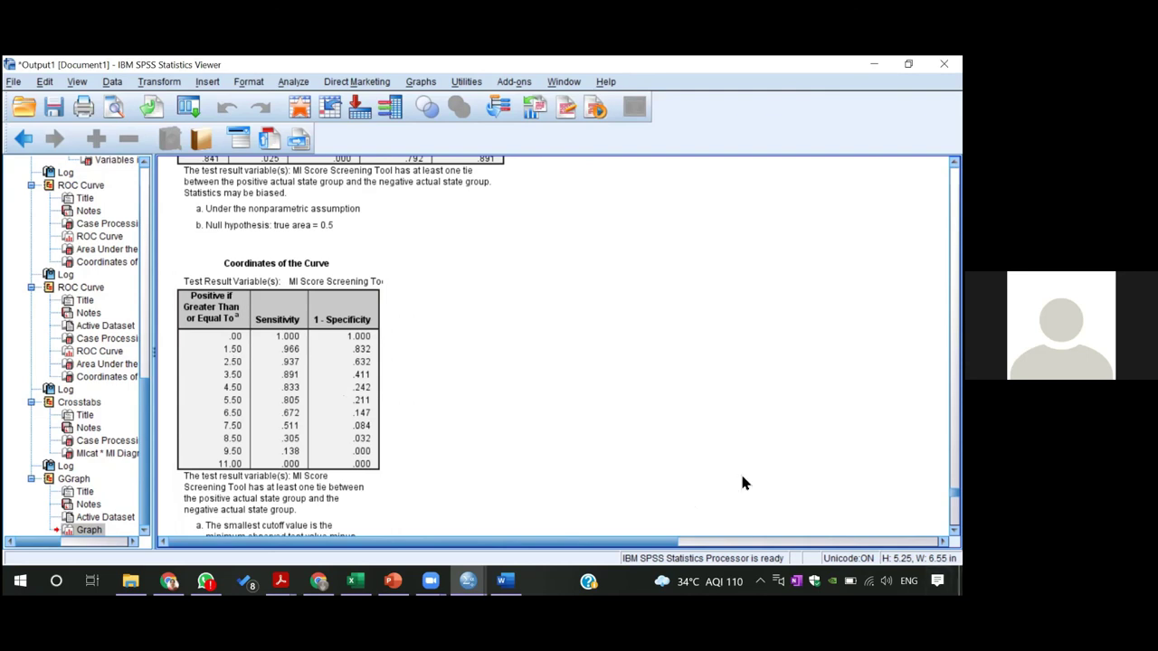
Compare the cutoff rows in the Coordinates of the Curve table with the shape of the MI Score ROC curve.
{"action": "left_click", "coordinate": [253, 360]}
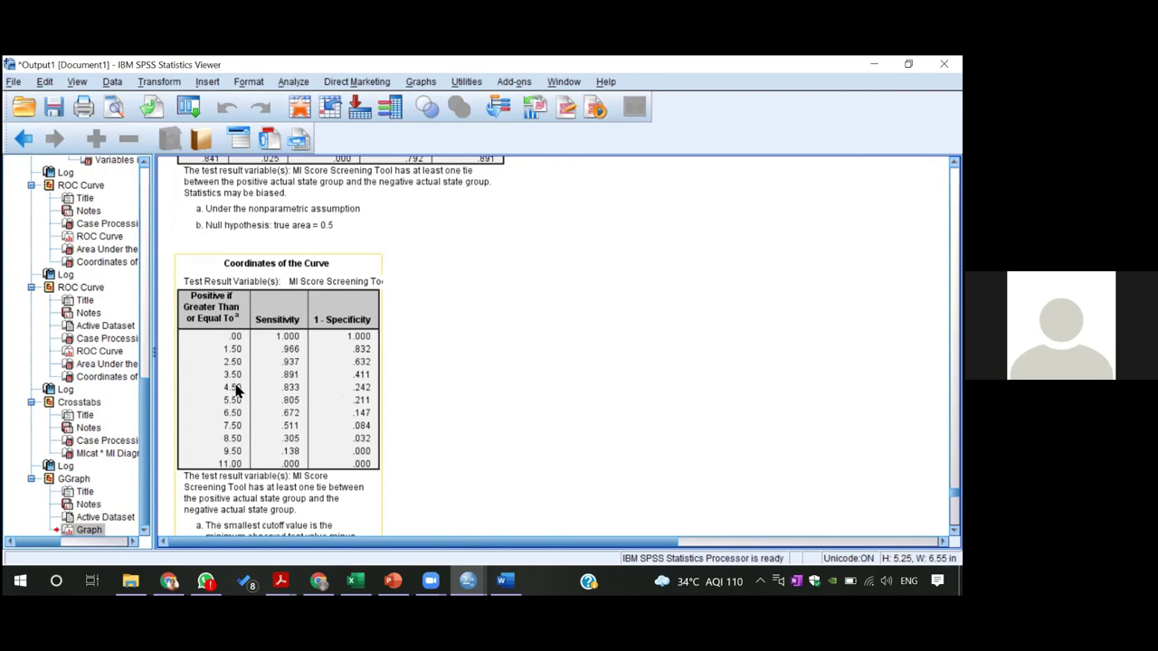
{"action": "double_click", "coordinate": [234, 435]}
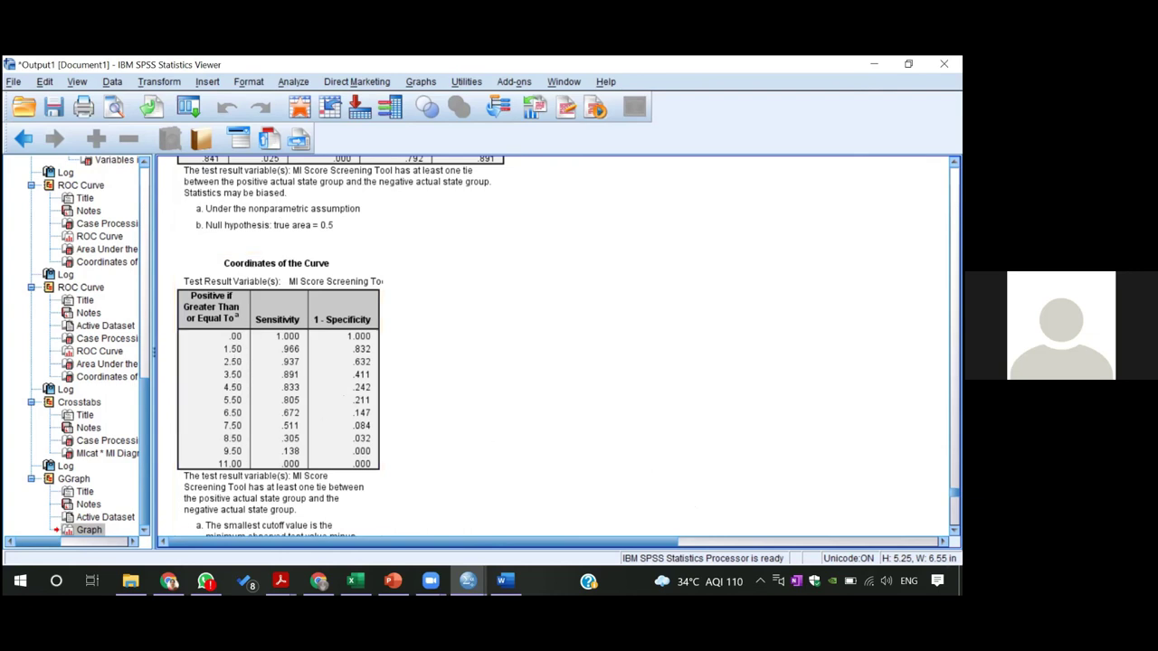
{"action": "scroll", "coordinate": [328, 534], "scroll_direction": "up", "scroll_amount": 10}
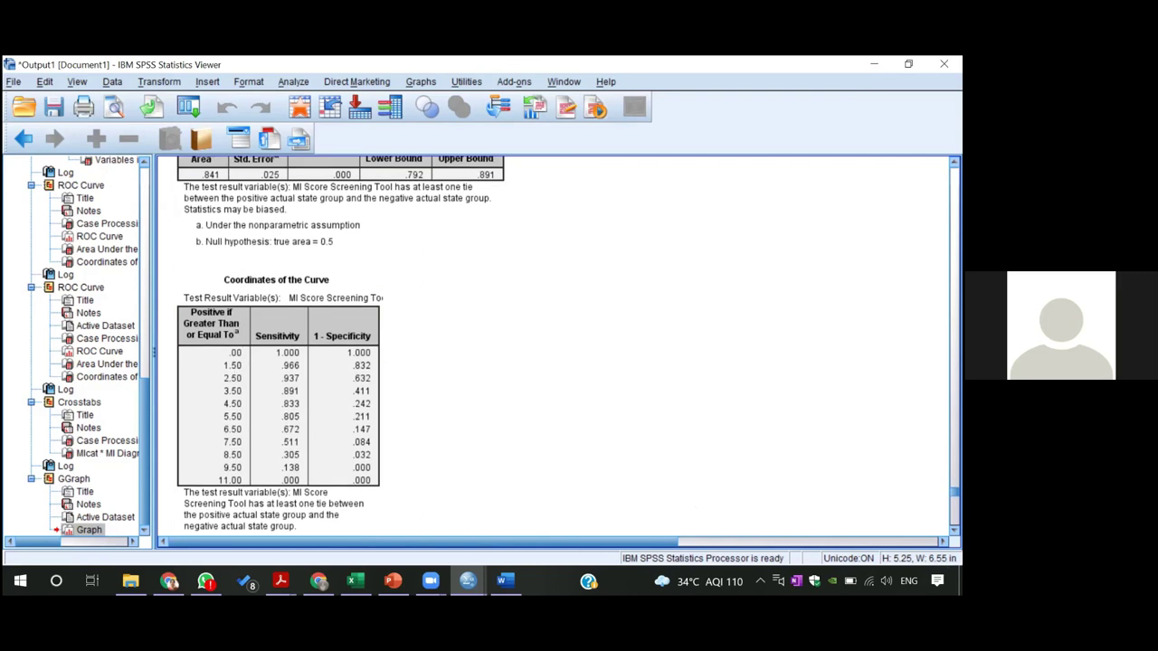
{"action": "scroll", "coordinate": [329, 535], "scroll_direction": "up", "scroll_amount": 3}
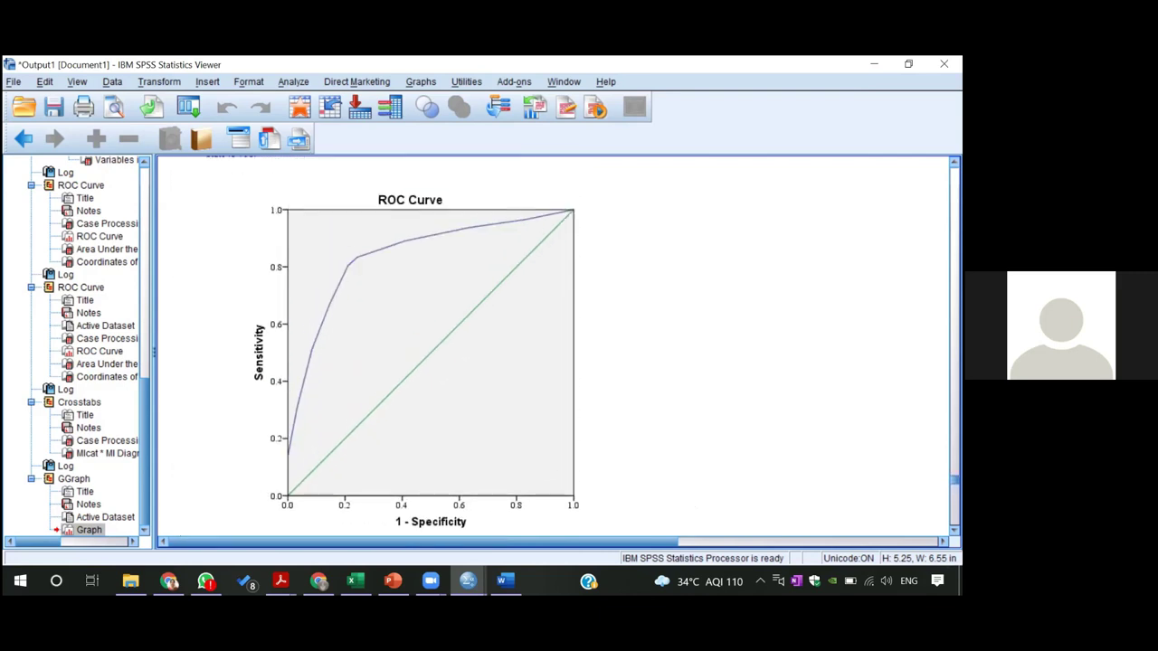
{"action": "left_click", "coordinate": [636, 391]}
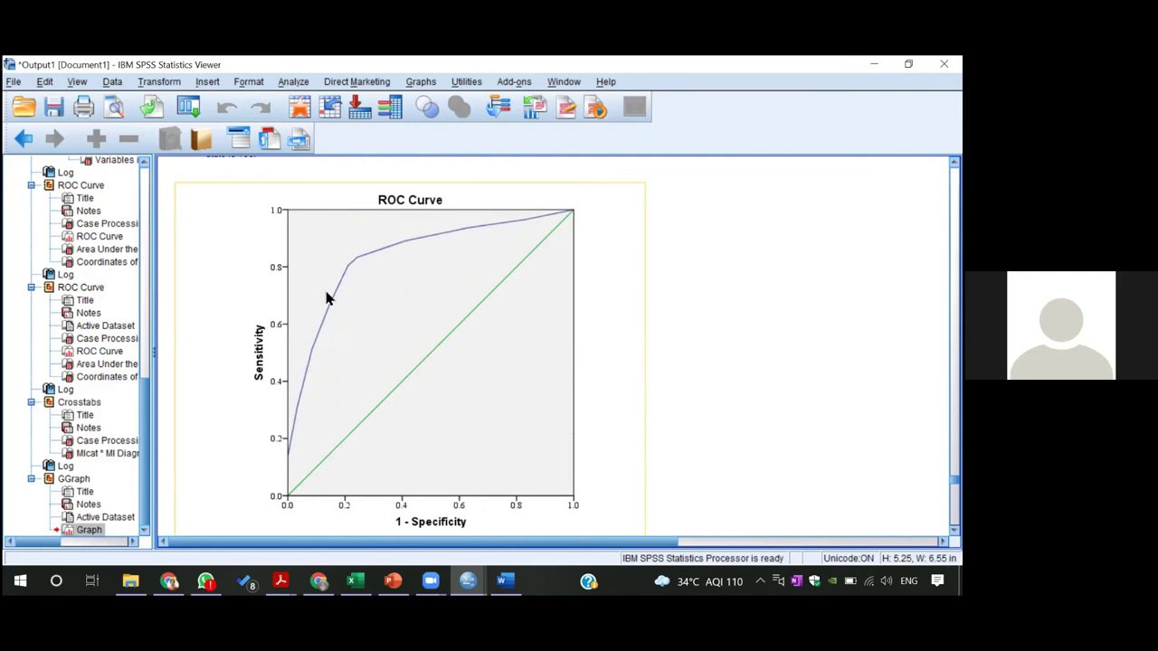
{"action": "left_click", "coordinate": [773, 344]}
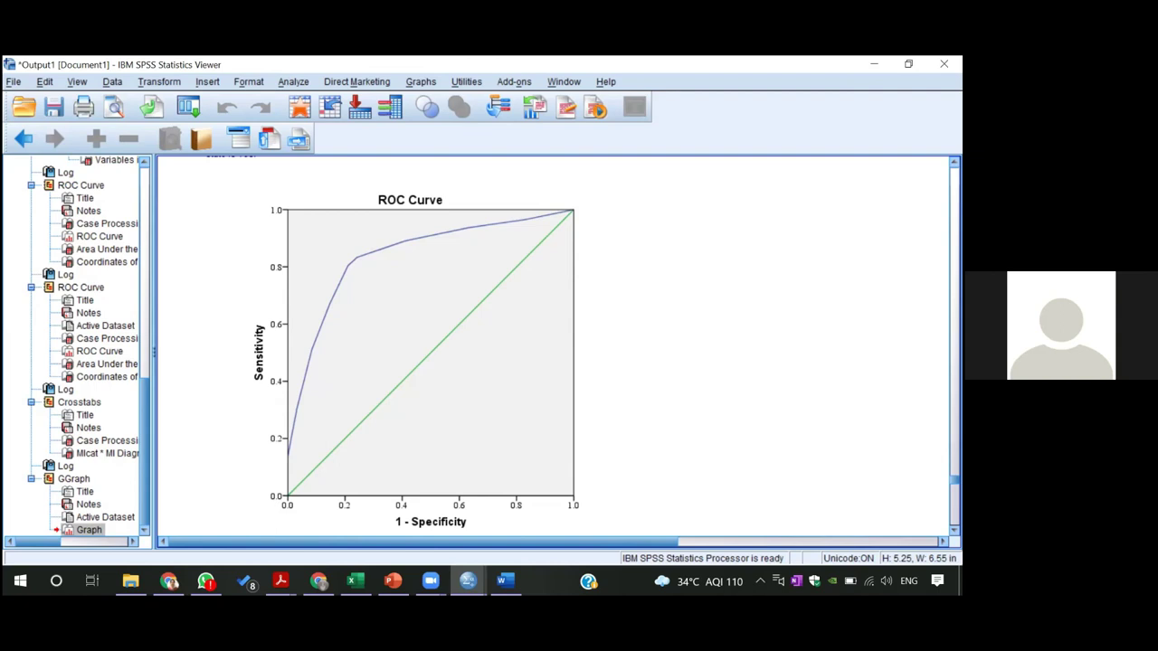
{"action": "left_click", "coordinate": [557, 284]}
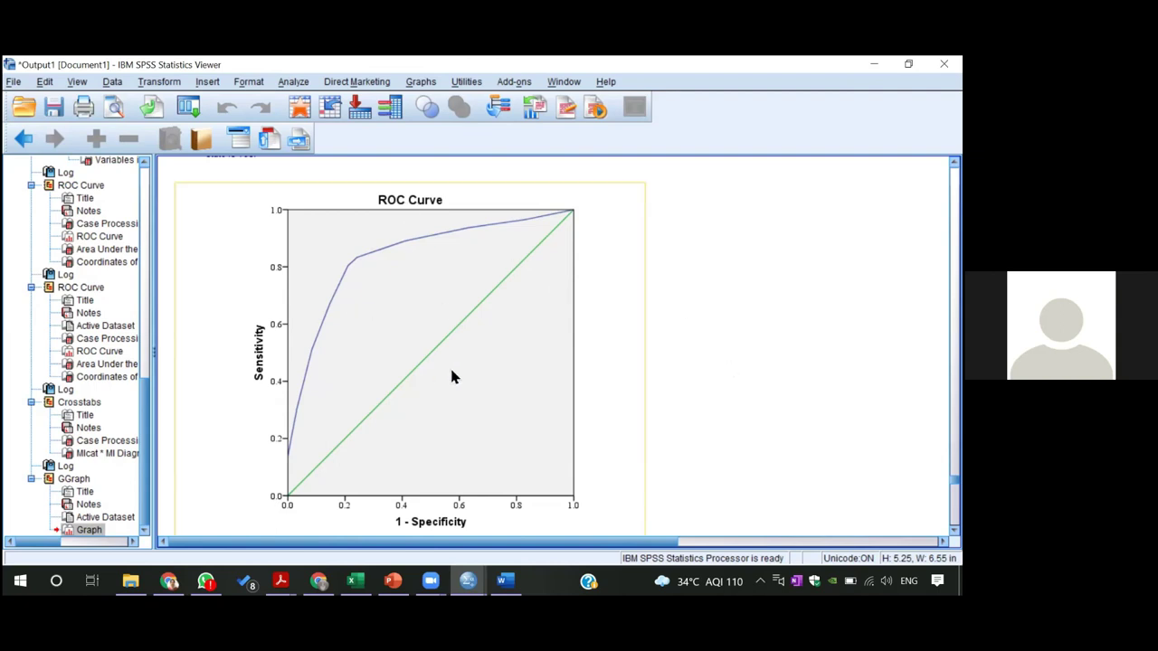
{"action": "left_click", "coordinate": [649, 347]}
{"action": "left_click", "coordinate": [470, 246]}
{"action": "left_click", "coordinate": [635, 286]}
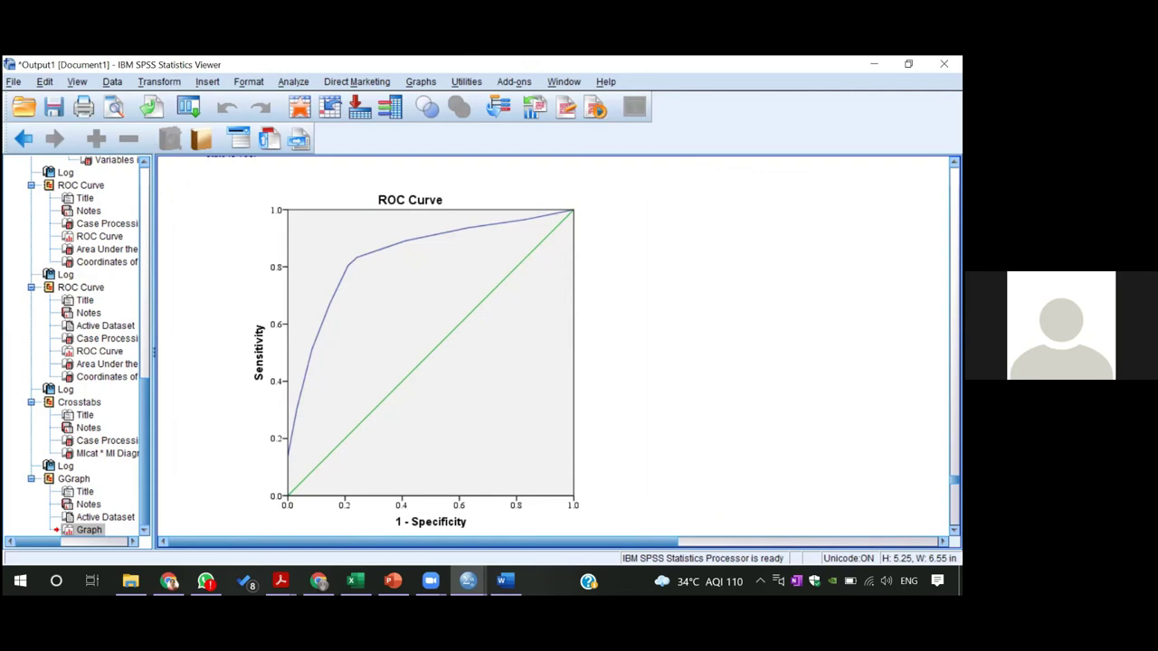
Review the Area Under the Curve and Coordinates of the Curve tables together with the MIcat by MI Diagnosed crosstabulation.
{"action": "scroll", "coordinate": [416, 353], "scroll_direction": "down", "scroll_amount": 1}
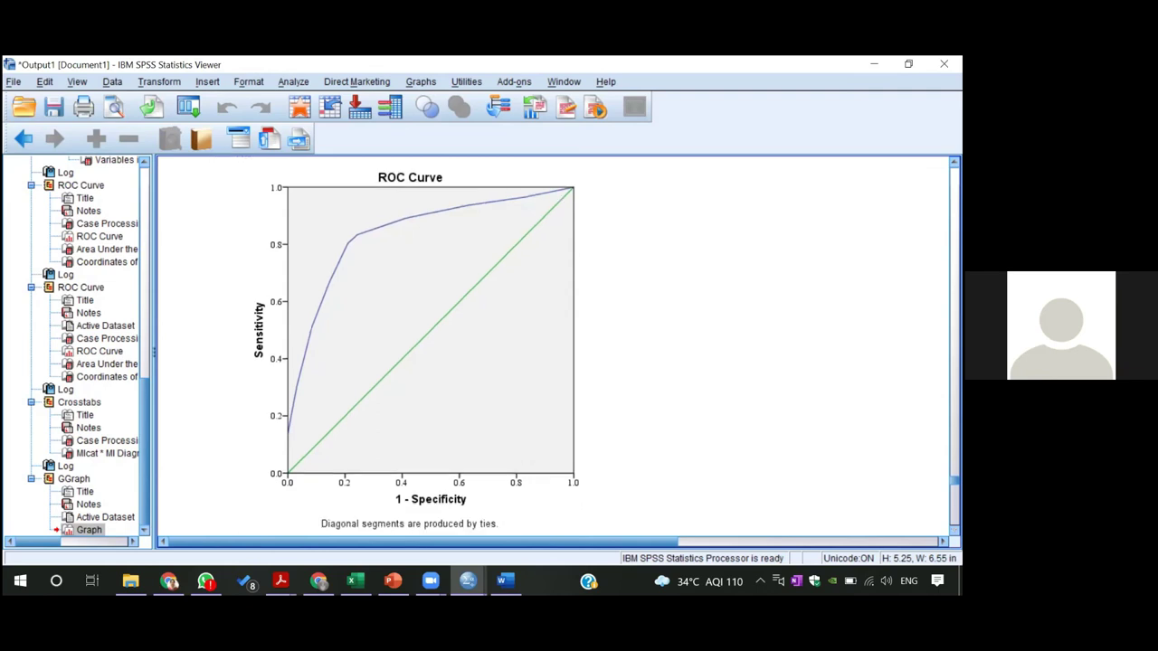
{"action": "scroll", "coordinate": [416, 352], "scroll_direction": "down", "scroll_amount": 5}
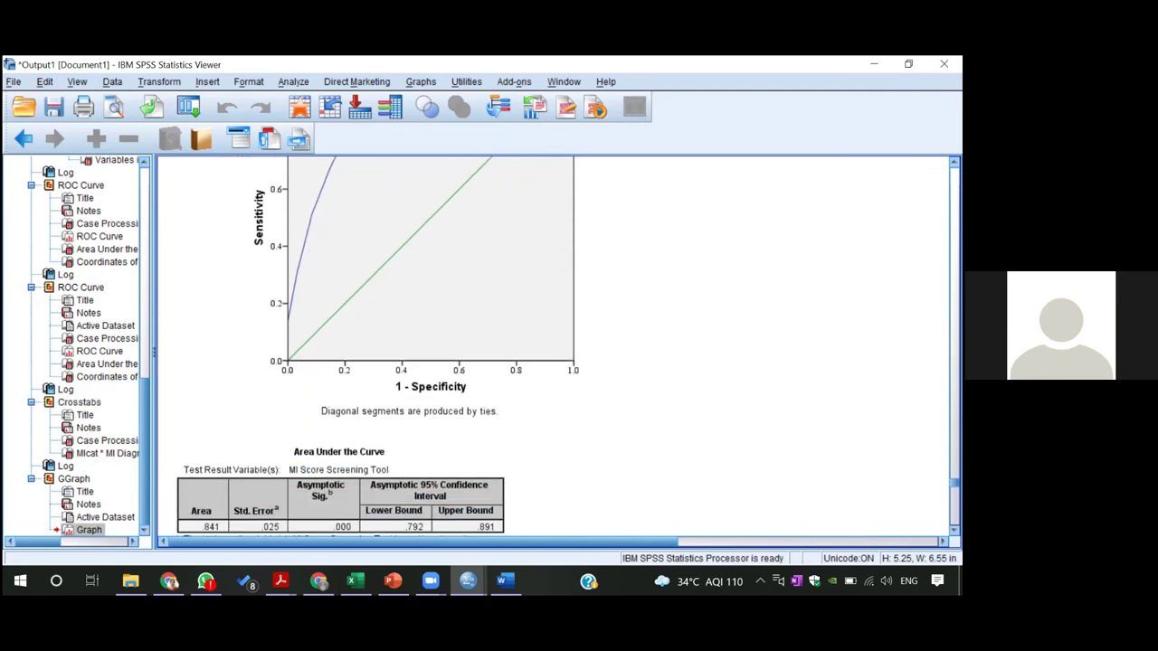
{"action": "scroll", "coordinate": [416, 352], "scroll_direction": "down", "scroll_amount": 5}
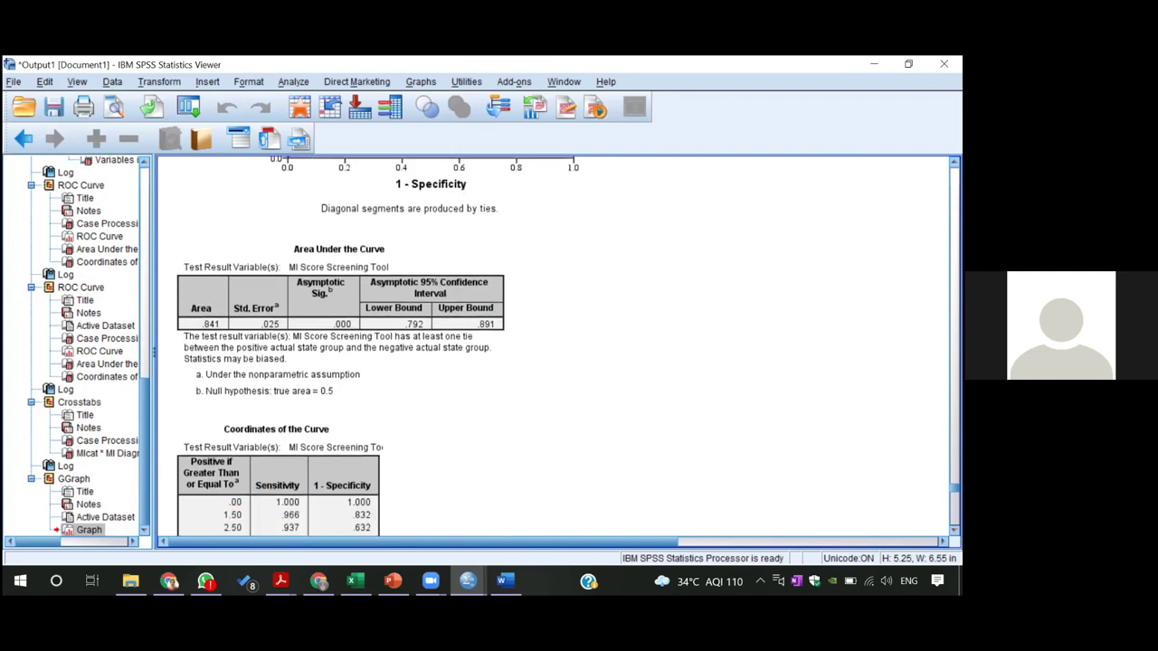
{"action": "scroll", "coordinate": [416, 352], "scroll_direction": "down", "scroll_amount": 1}
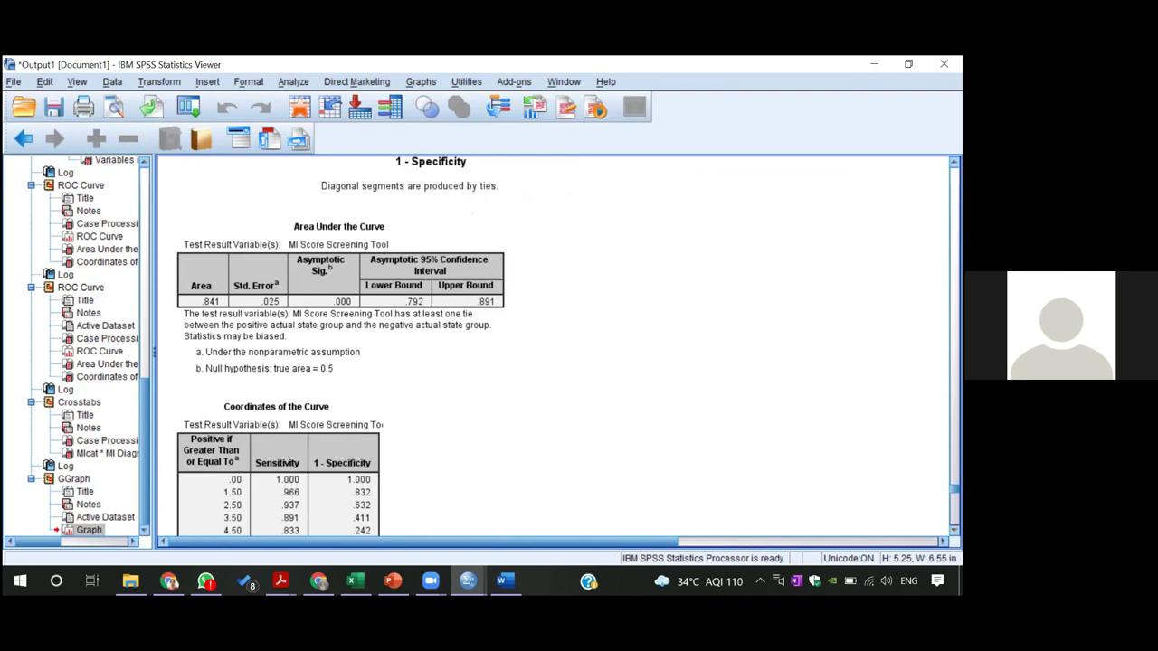
{"action": "scroll", "coordinate": [341, 347], "scroll_direction": "down", "scroll_amount": 5}
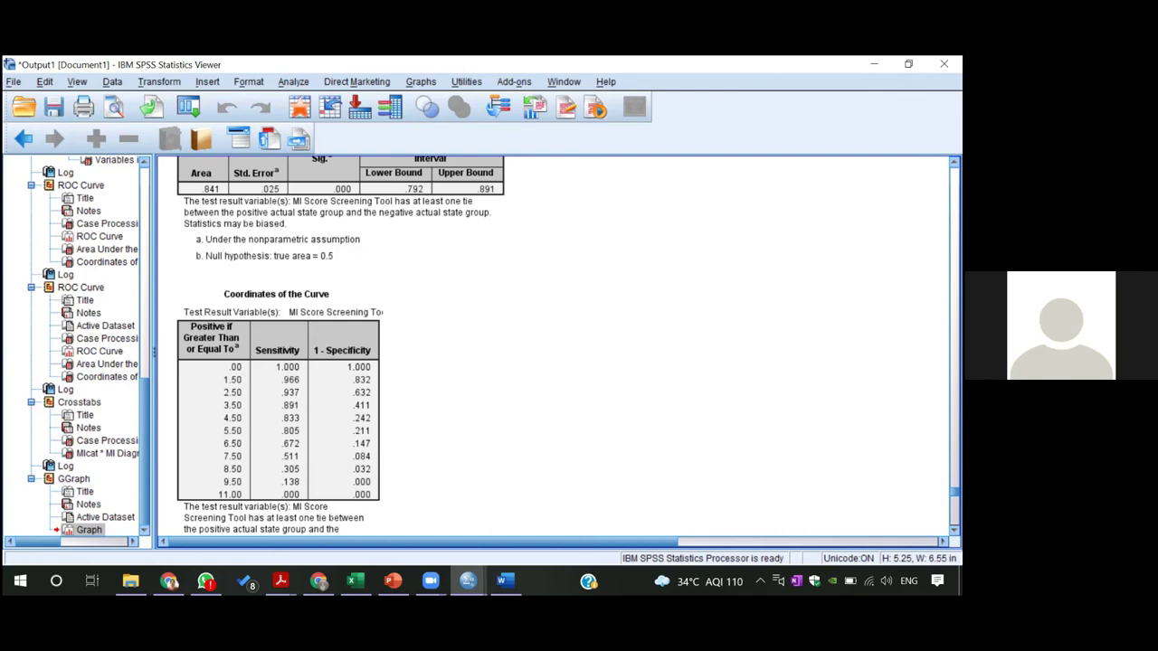
{"action": "scroll", "coordinate": [556, 348], "scroll_direction": "up", "scroll_amount": 3}
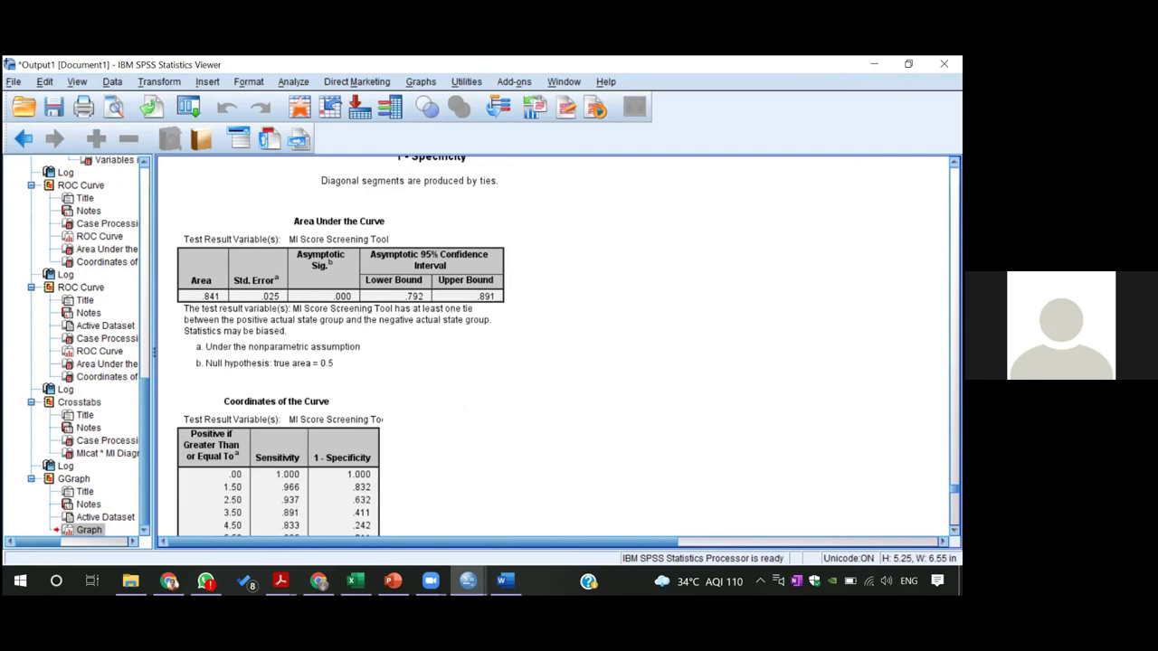
{"action": "scroll", "coordinate": [556, 348], "scroll_direction": "down", "scroll_amount": 10}
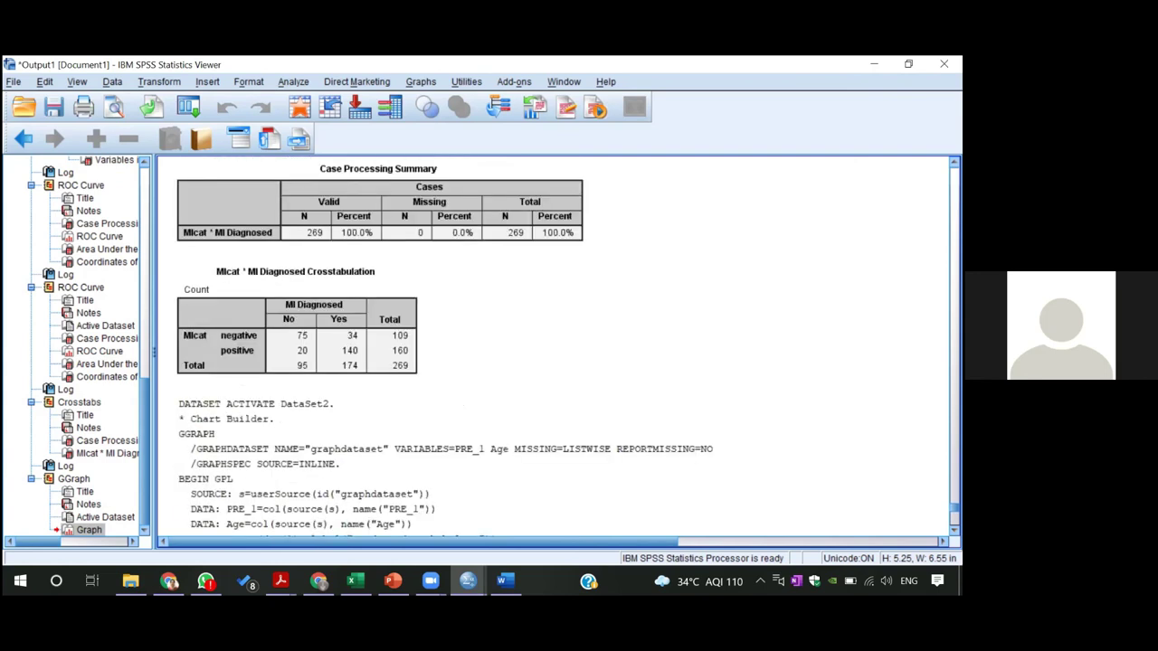
{"action": "scroll", "coordinate": [556, 348], "scroll_direction": "up", "scroll_amount": 9}
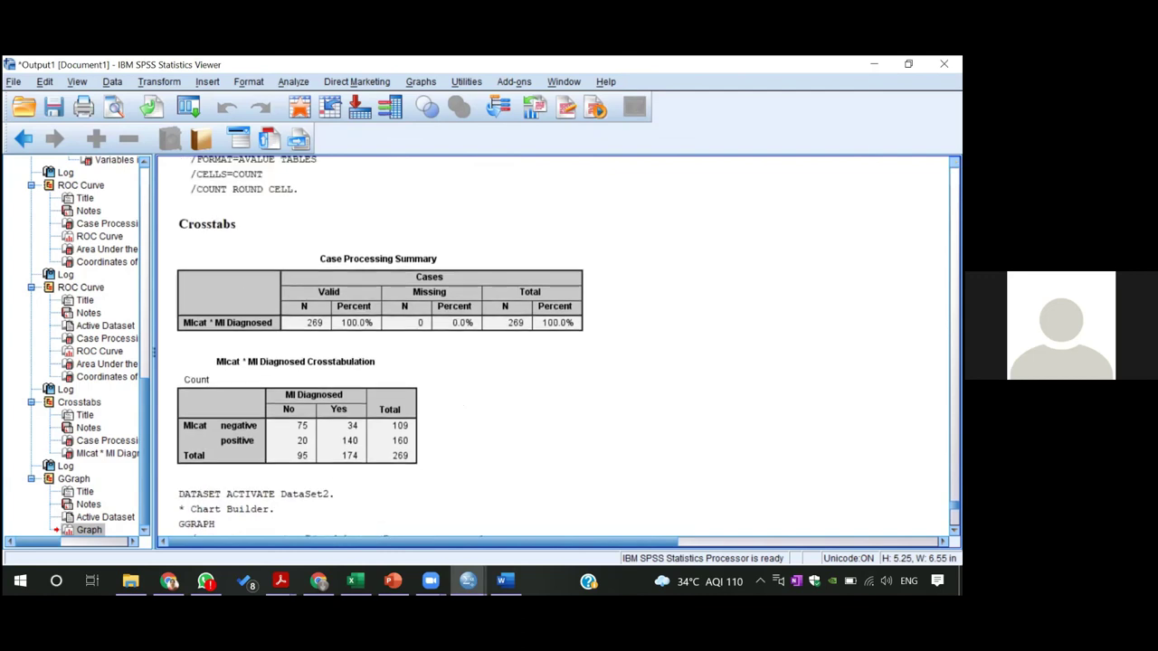
{"action": "scroll", "coordinate": [557, 348], "scroll_direction": "up", "scroll_amount": 20}
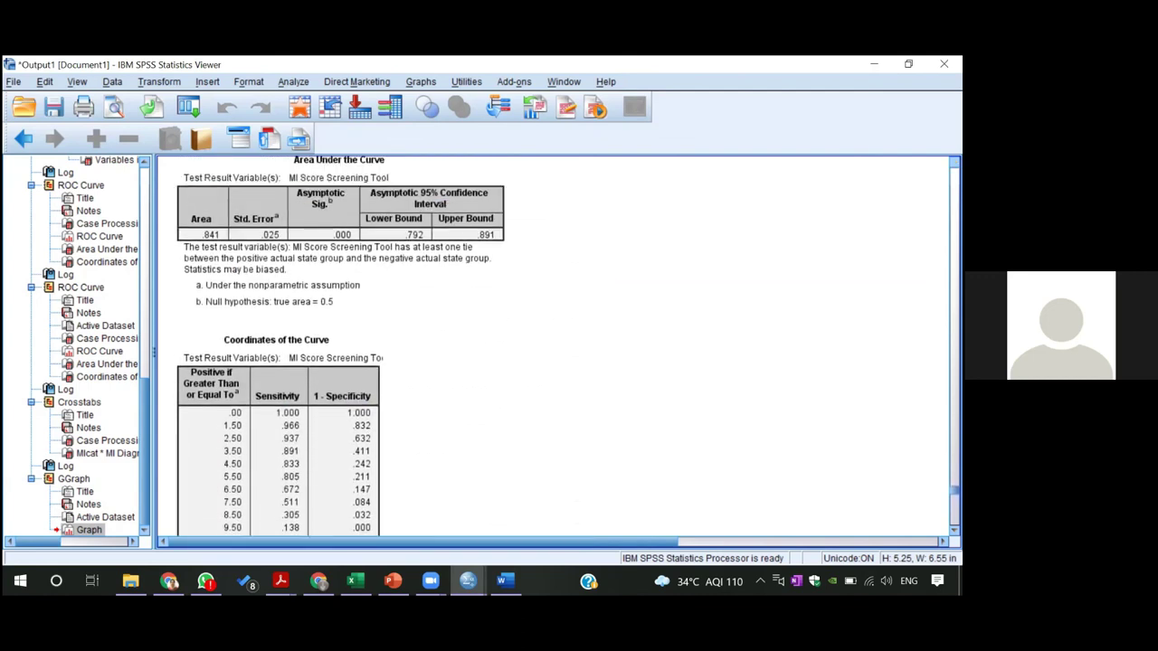
Return to the MI Score ROC curve and examine how close it comes to the plot's upper-left corner.
{"action": "scroll", "coordinate": [377, 346], "scroll_direction": "up", "scroll_amount": 3}
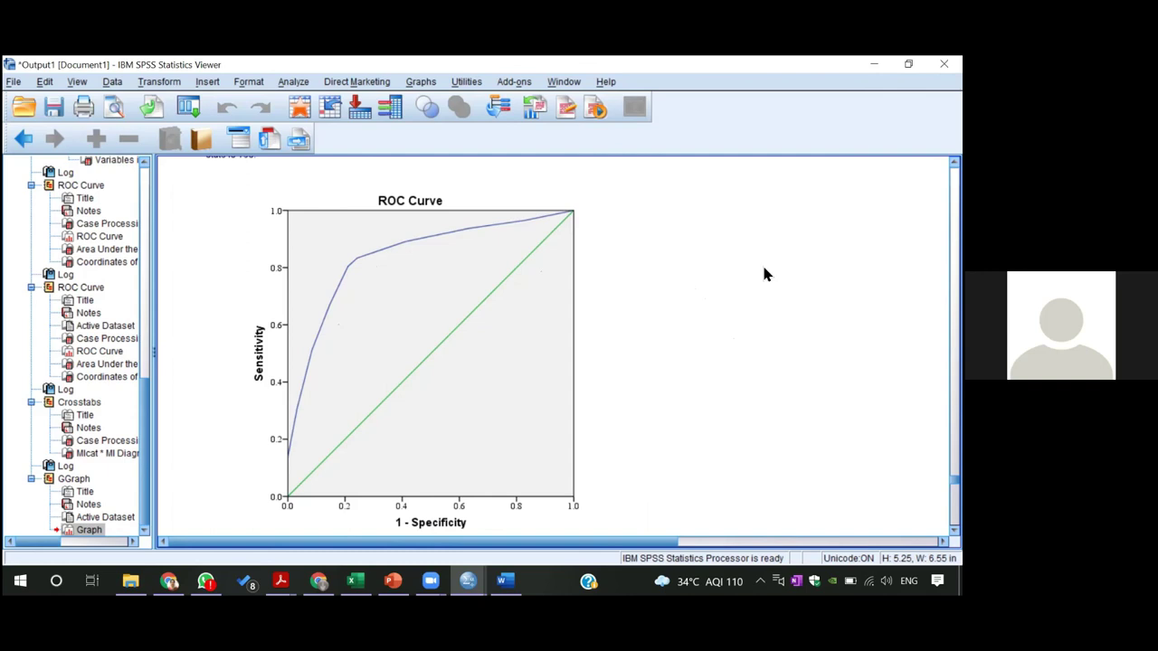
{"action": "left_click", "coordinate": [572, 268]}
{"action": "left_click", "coordinate": [358, 192]}
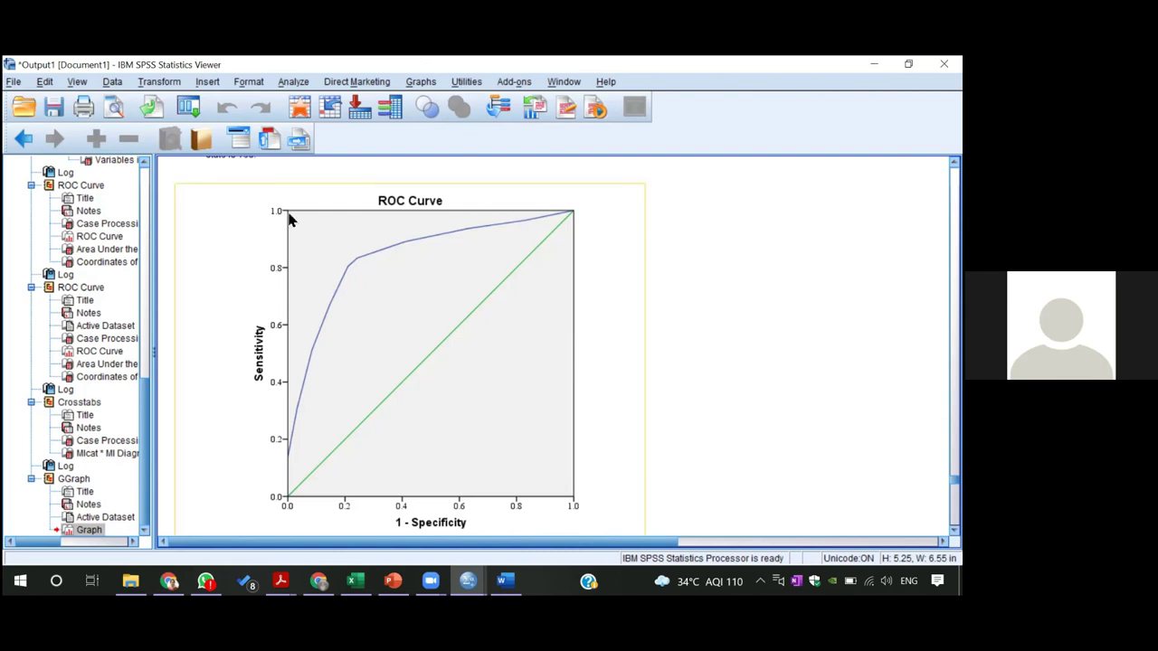
{"action": "left_click", "coordinate": [656, 224]}
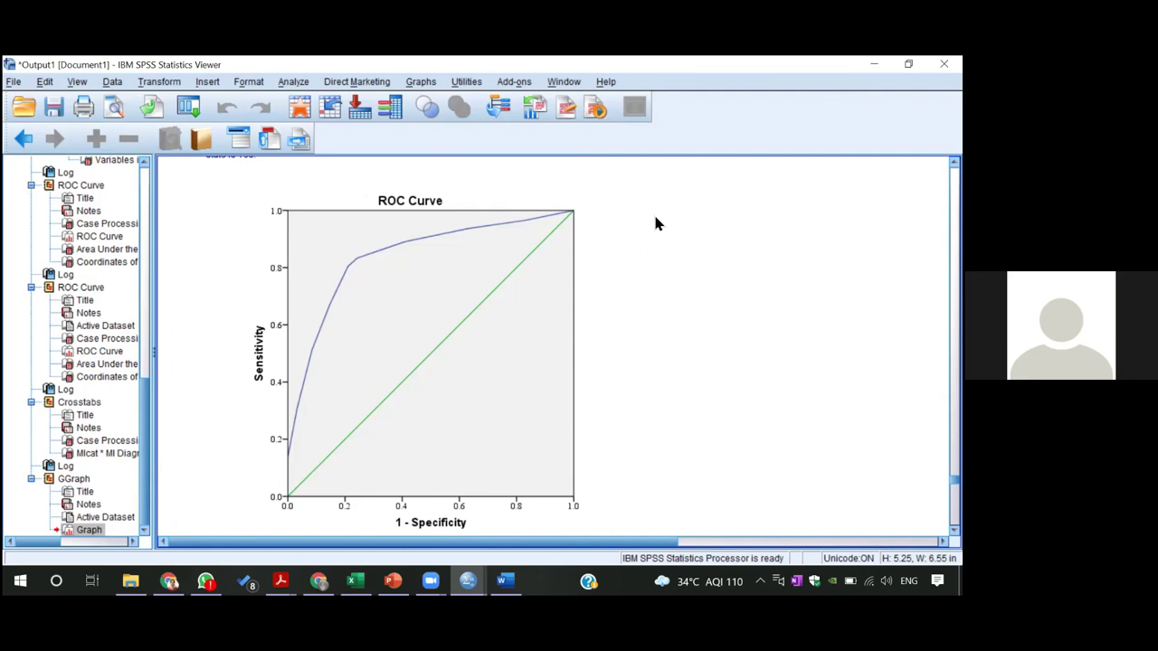
{"action": "left_click", "coordinate": [634, 214]}
Frame the 4.50 to 6.50 cutoff rows of the Coordinates of the Curve table with a red annotation rectangle and clear it.
{"action": "scroll", "coordinate": [557, 349], "scroll_direction": "down", "scroll_amount": 5}
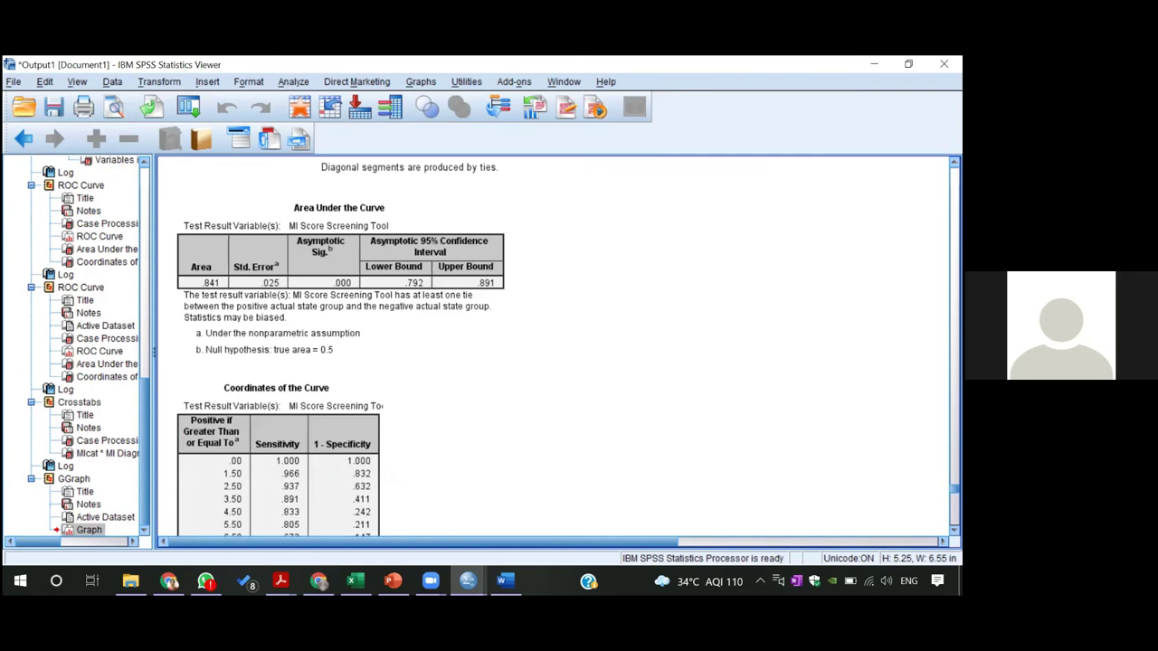
{"action": "scroll", "coordinate": [556, 349], "scroll_direction": "down", "scroll_amount": 1}
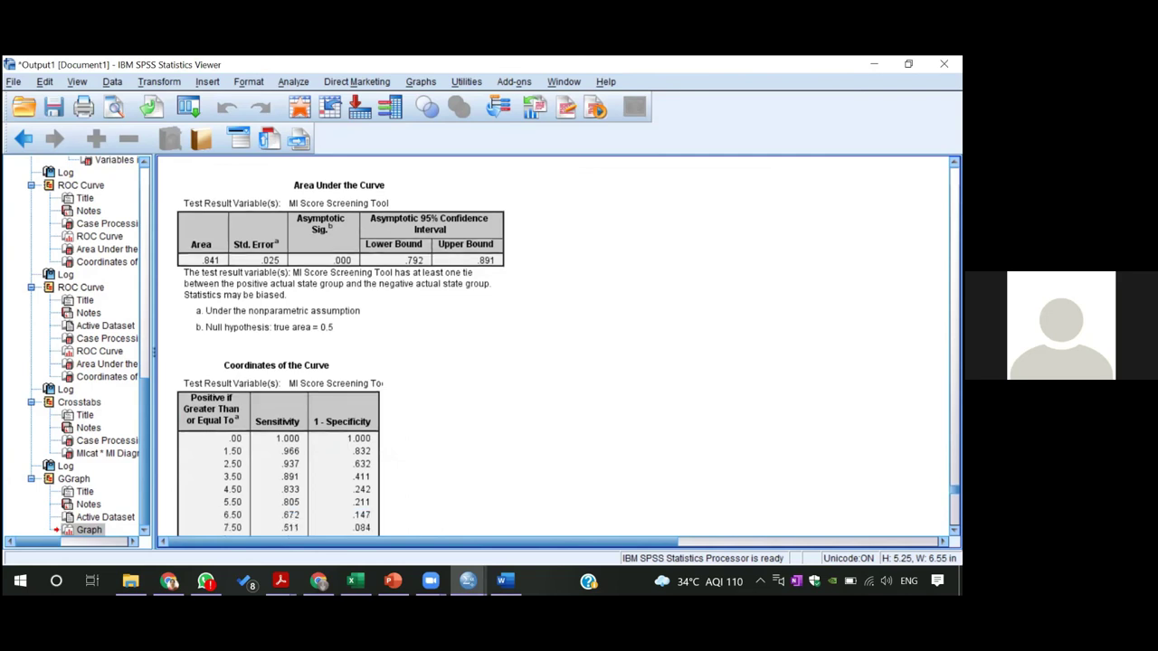
{"action": "scroll", "coordinate": [556, 348], "scroll_direction": "down", "scroll_amount": 2}
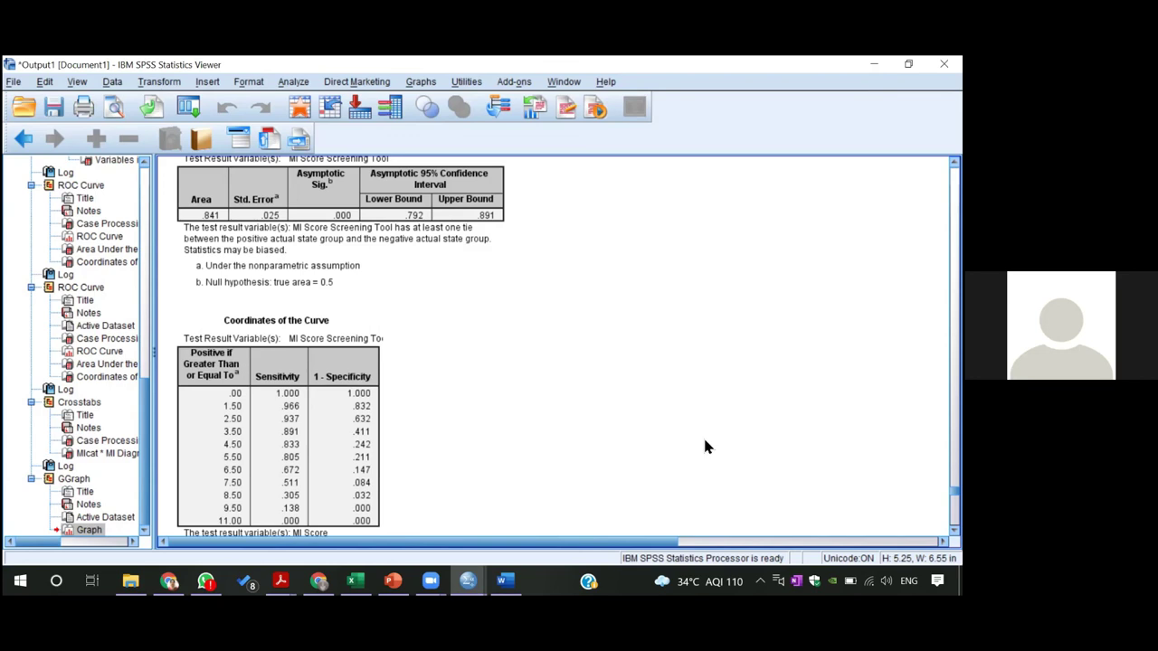
{"action": "left_click", "coordinate": [212, 459]}
{"action": "left_click", "coordinate": [428, 400]}
{"action": "left_click", "coordinate": [307, 450]}
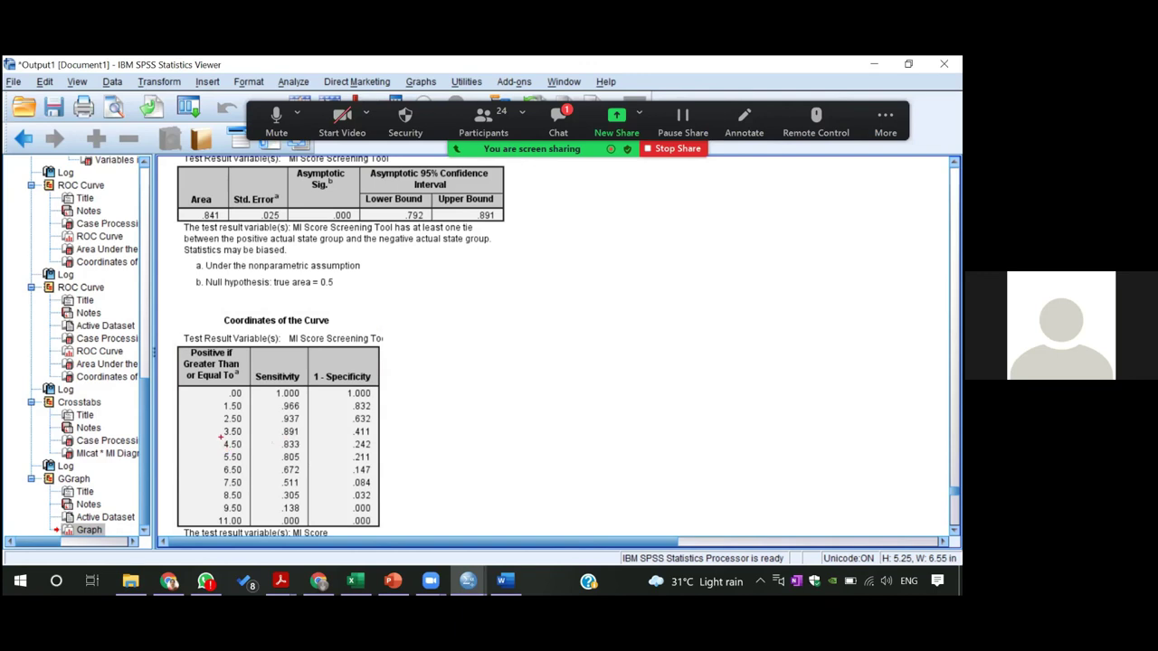
{"action": "mouse_move", "coordinate": [220, 437]}
{"action": "left_mouse_down"}
{"action": "mouse_move", "coordinate": [273, 474]}
{"action": "mouse_move", "coordinate": [384, 476]}
{"action": "left_mouse_up"}
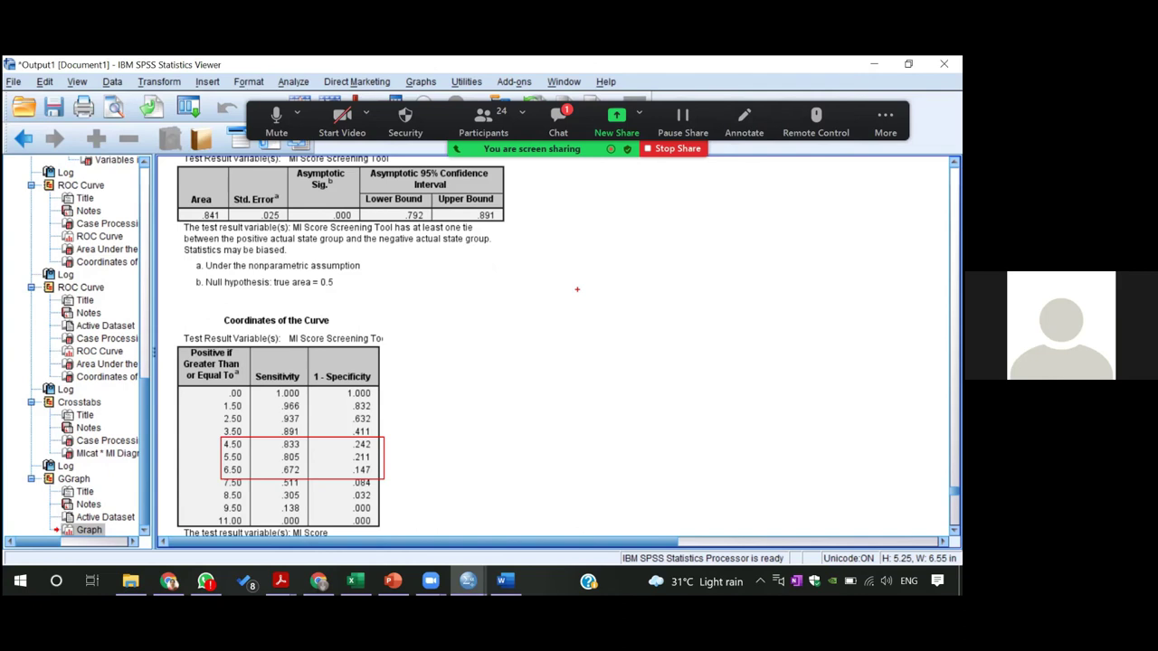
{"action": "key", "text": "Escape"}
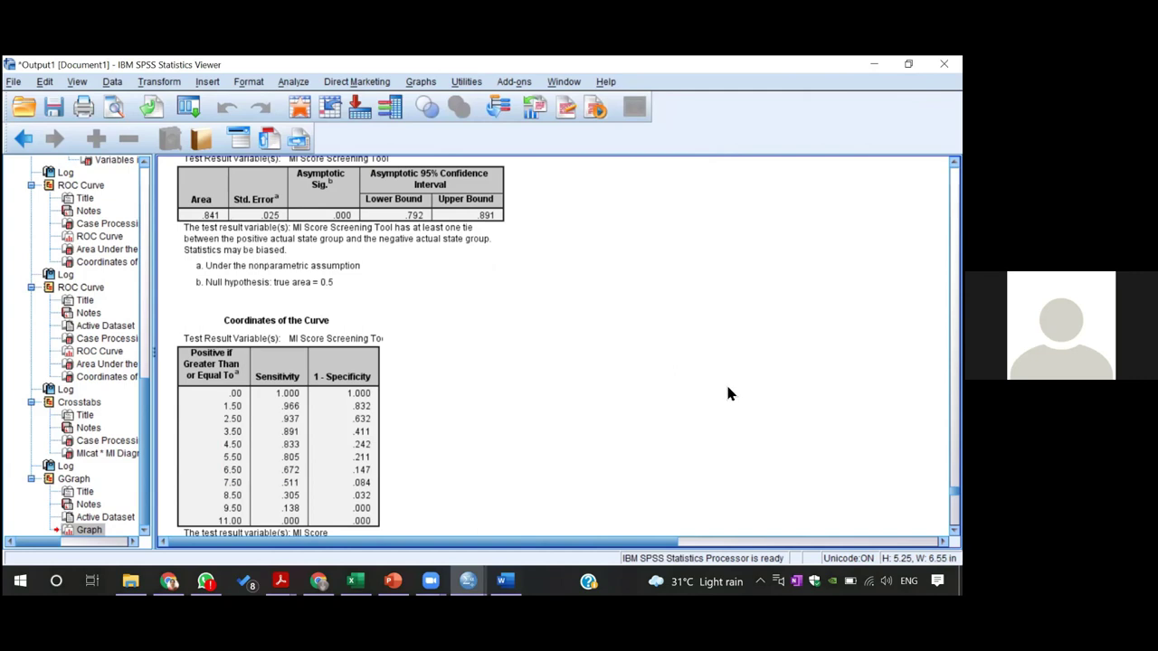